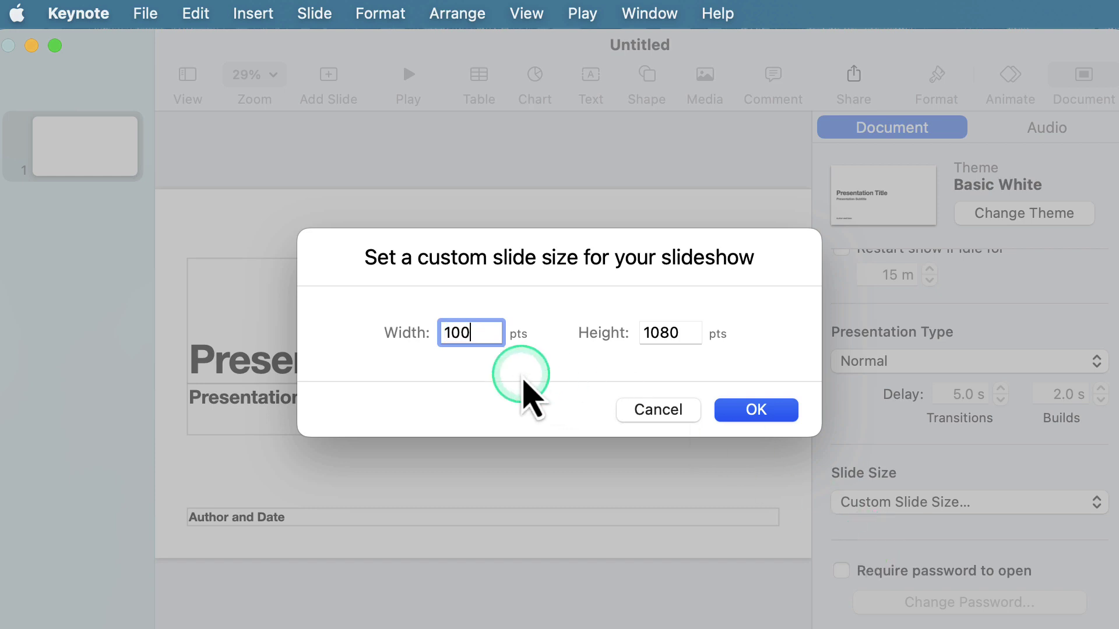
Set the custom slide size to 1000 pts wide by 1290 pts high
key("Tab")
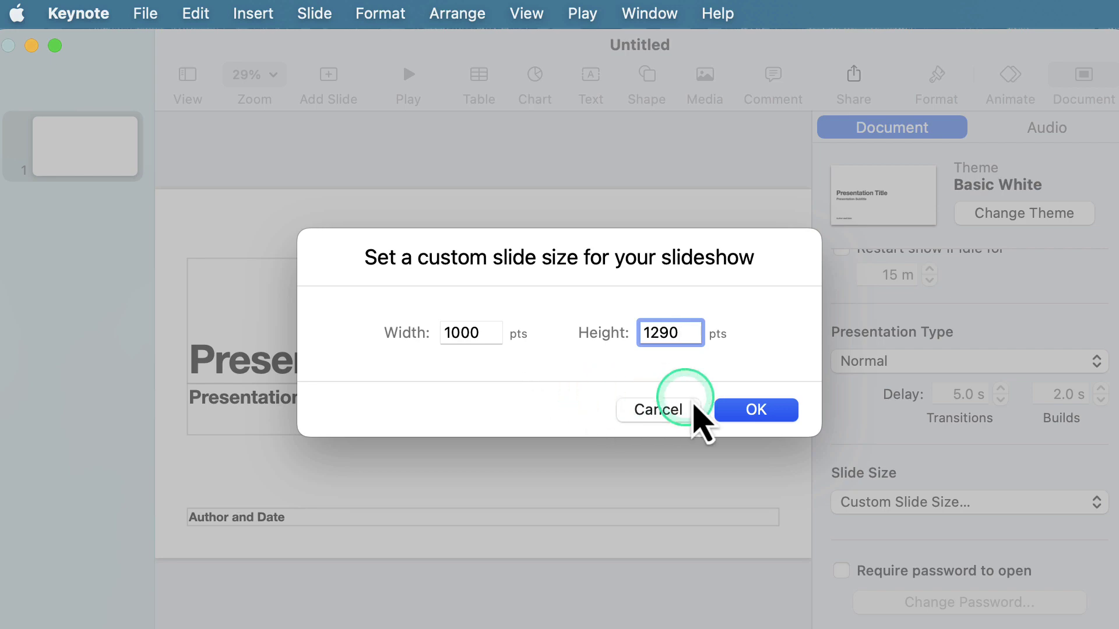
left_click(771, 420)
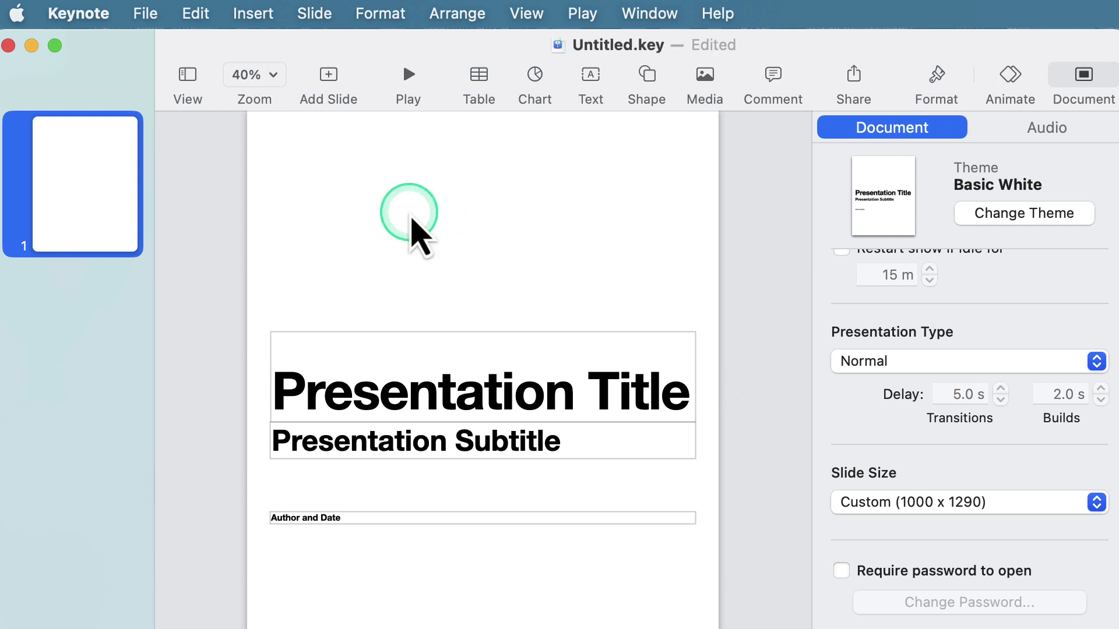
Delete all the title, subtitle and author placeholders from the slide
scroll(411, 224, "down", 3)
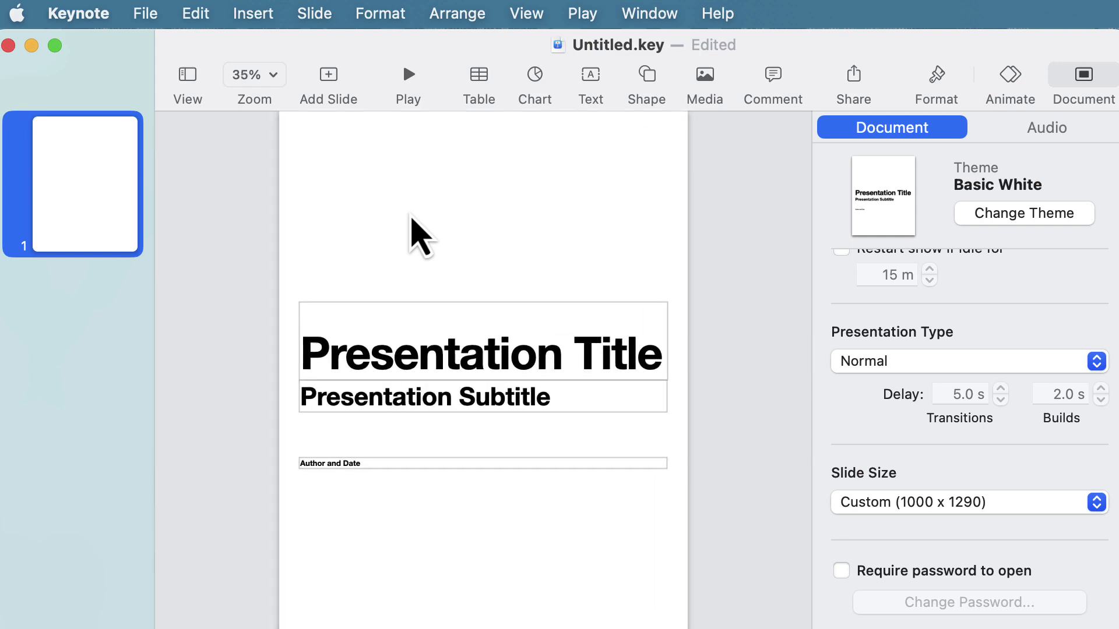
left_click(475, 292)
left_click(559, 223)
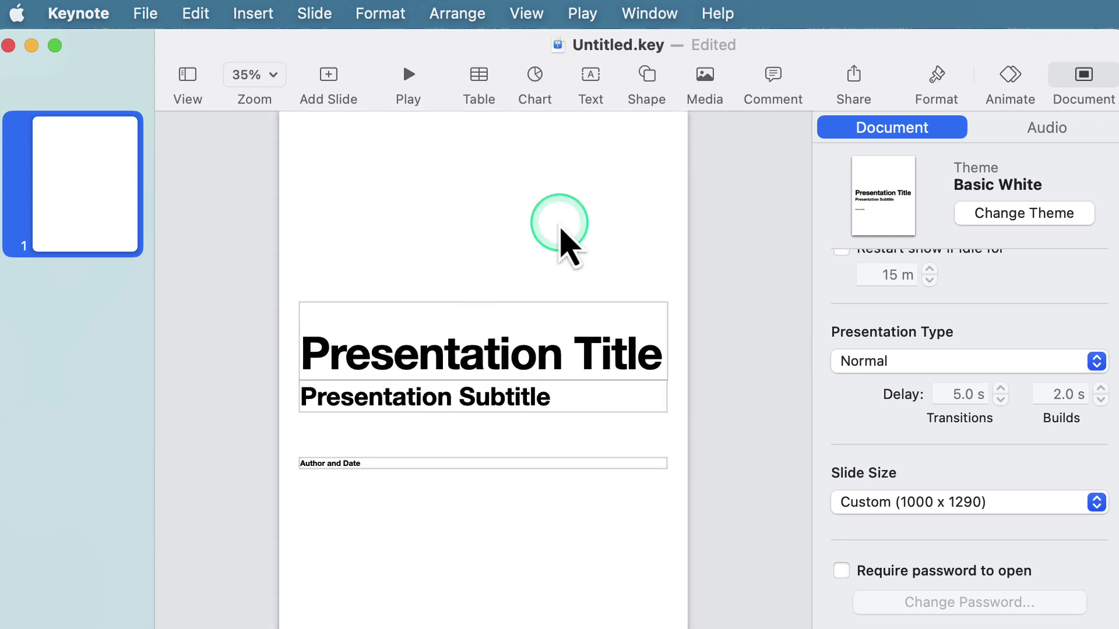
key("super+a")
key("Delete")
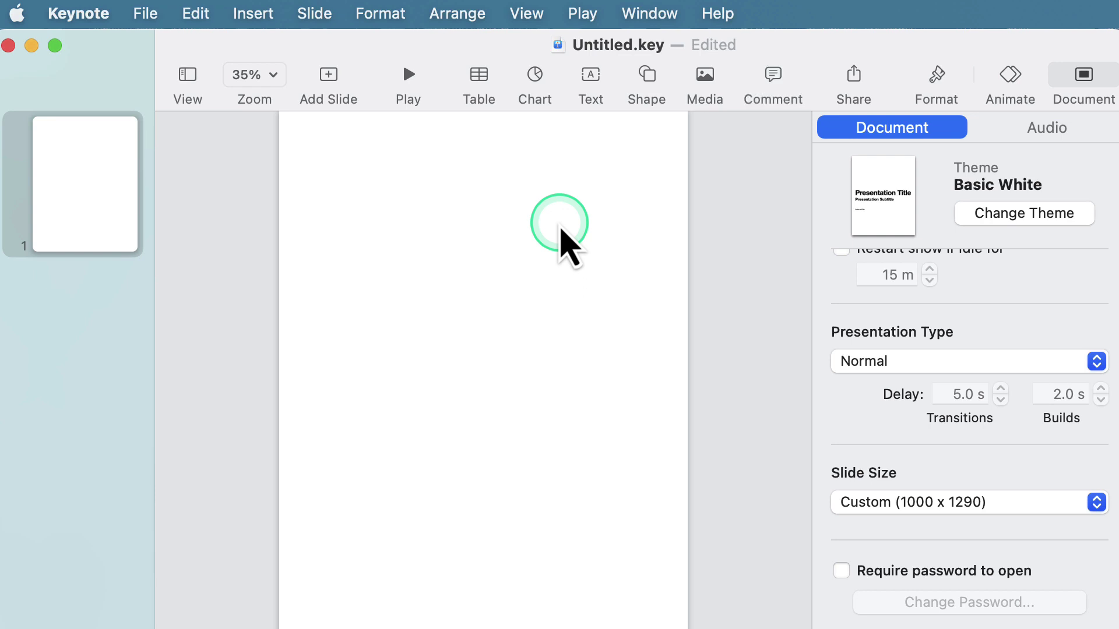
Insert a basic rounded square and move it into the slide's upper-left corner
left_click(647, 79)
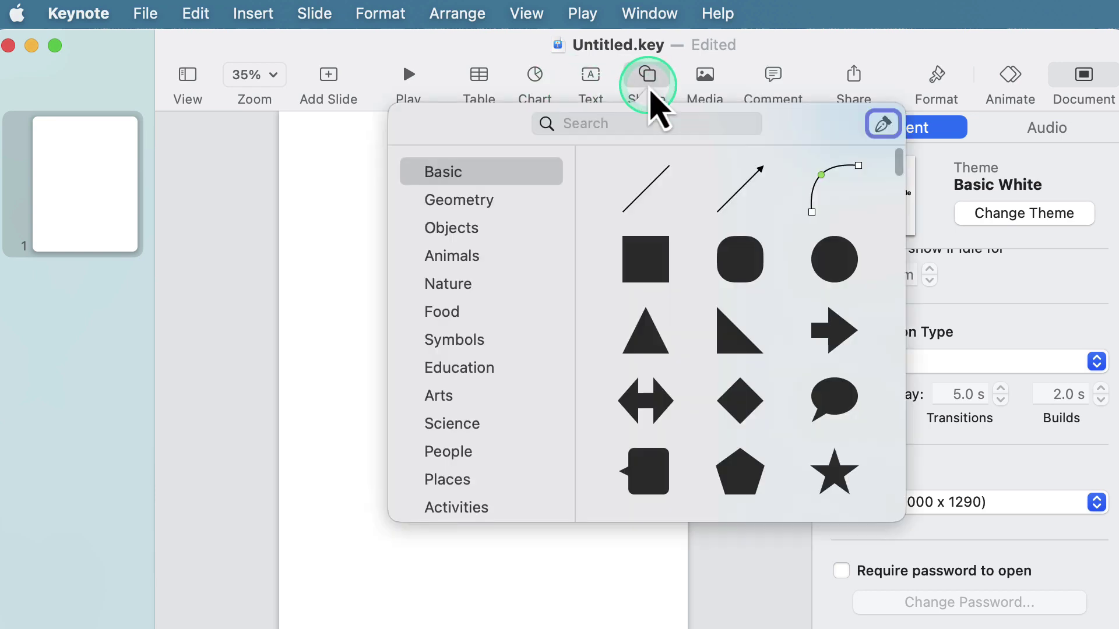
left_click(739, 261)
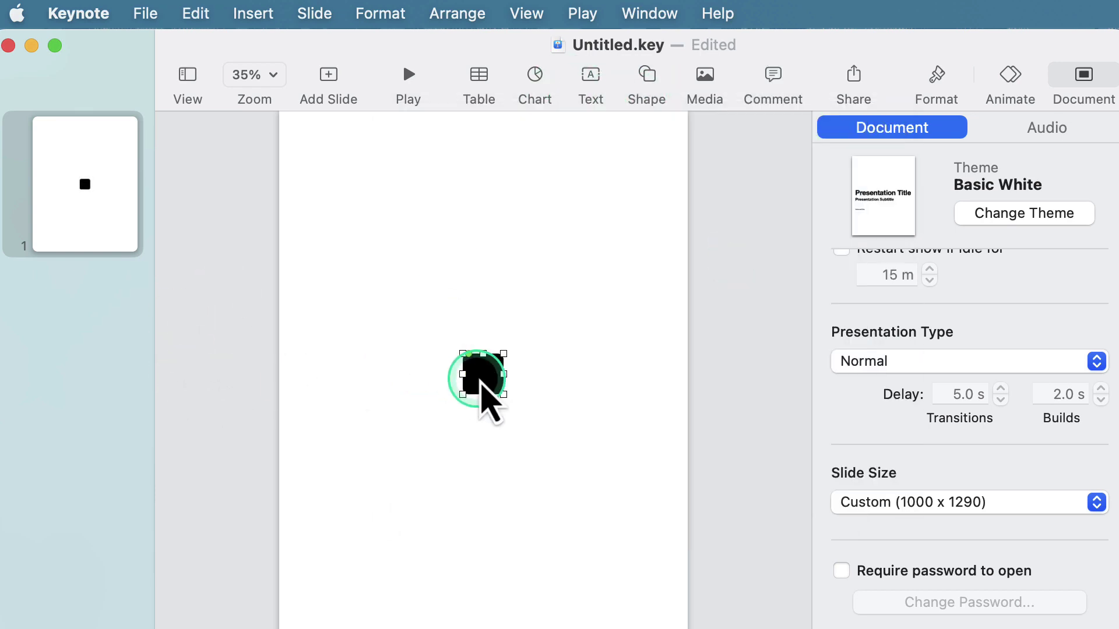
left_click_drag(480, 377, 303, 147)
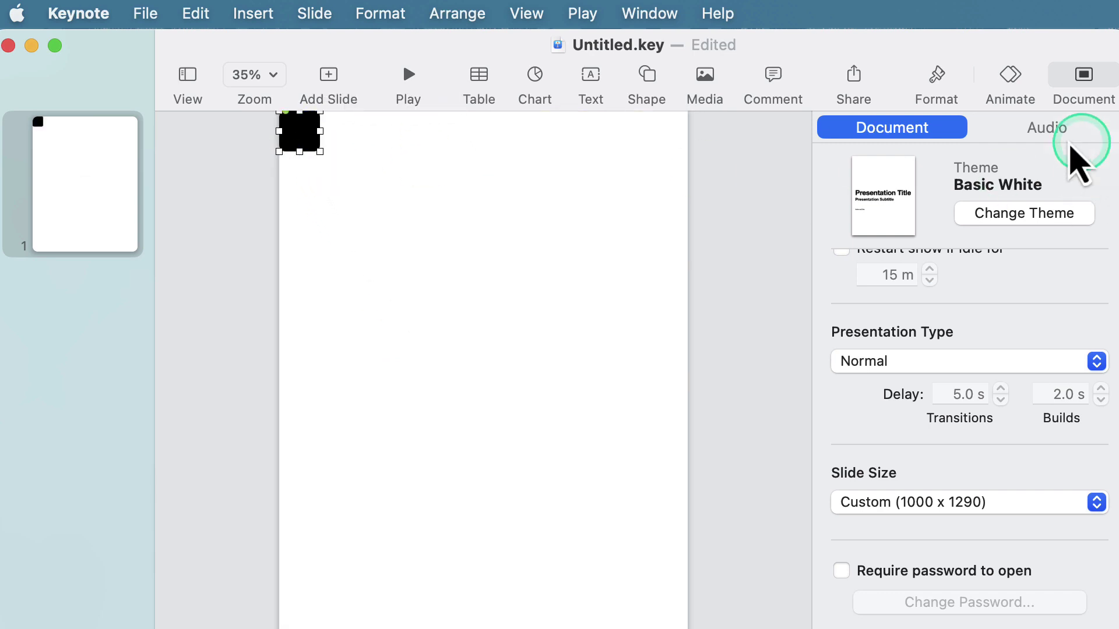
Set the rounded square's size to 960 pt wide and 1270 pt high
left_click(930, 93)
left_click(1073, 129)
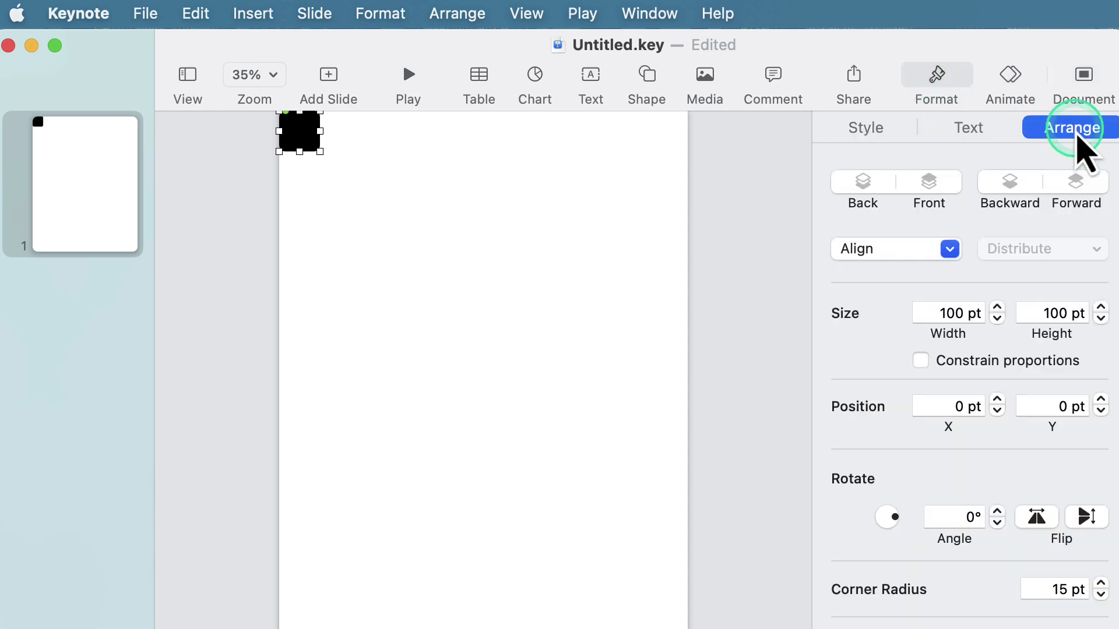
left_click(949, 315)
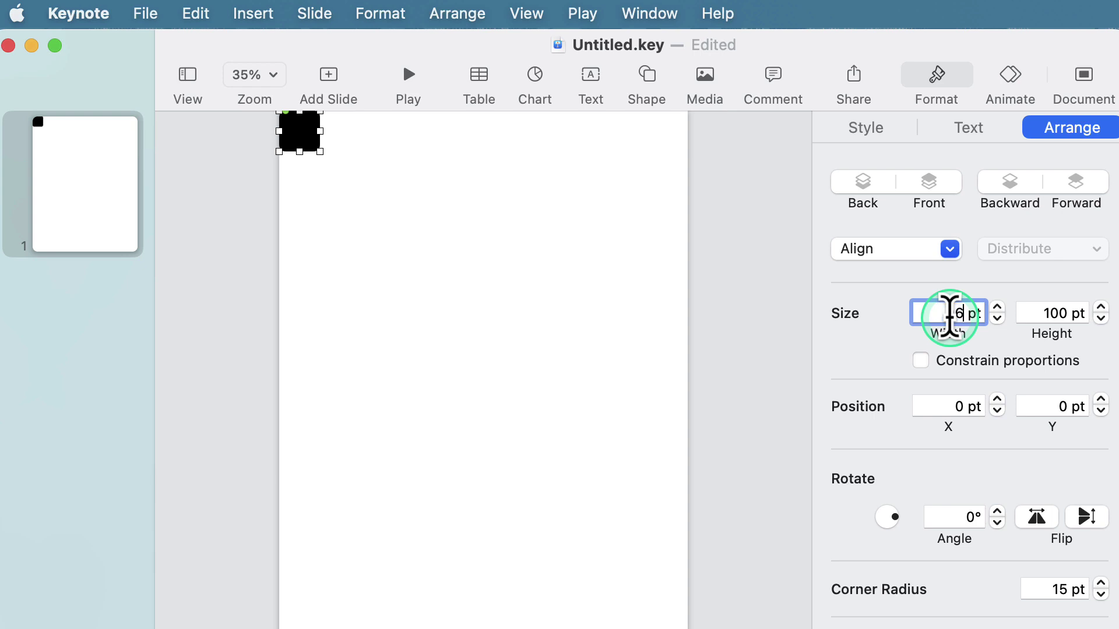
type("960")
key("Tab")
key("Tab")
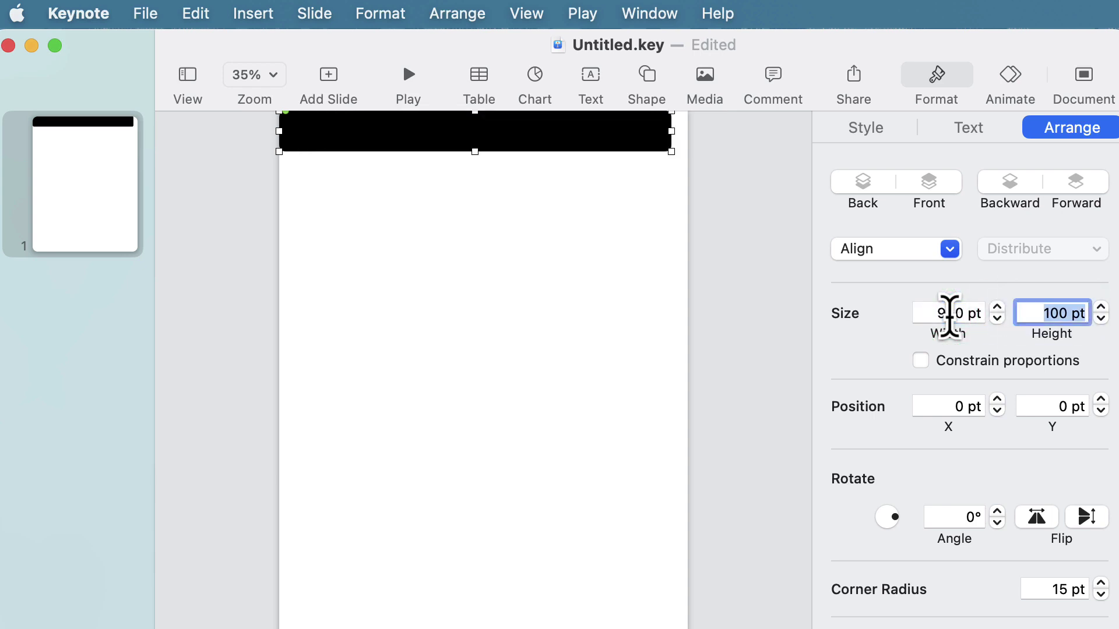
type("1270")
key("Return")
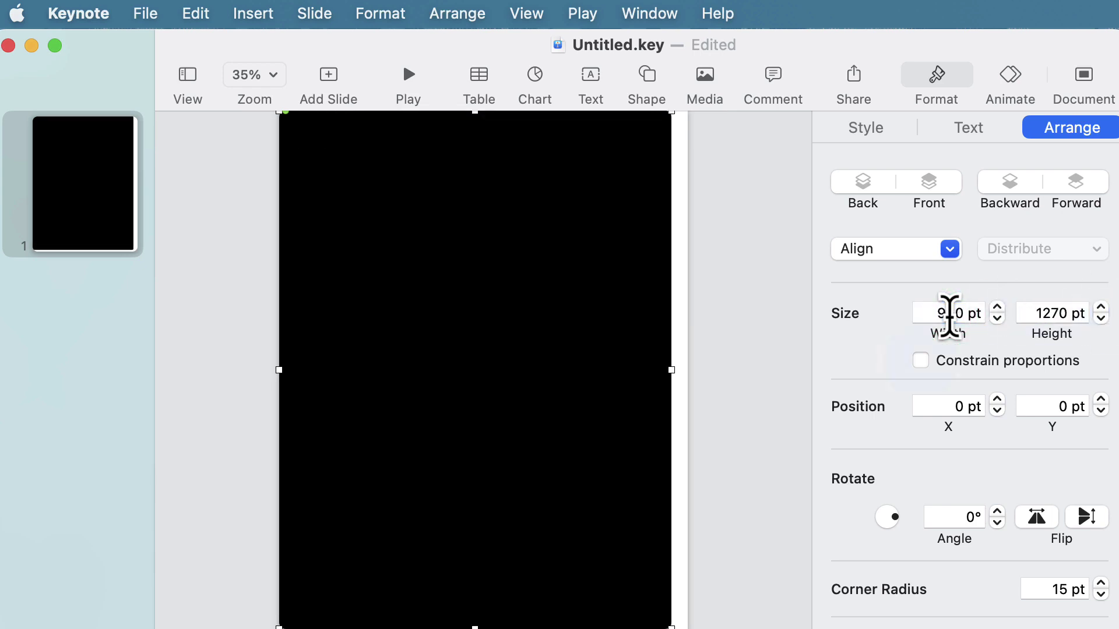
Position the shape at X 30 pt and Y 10 pt, and set its corner radius to 80 pt
key("Tab")
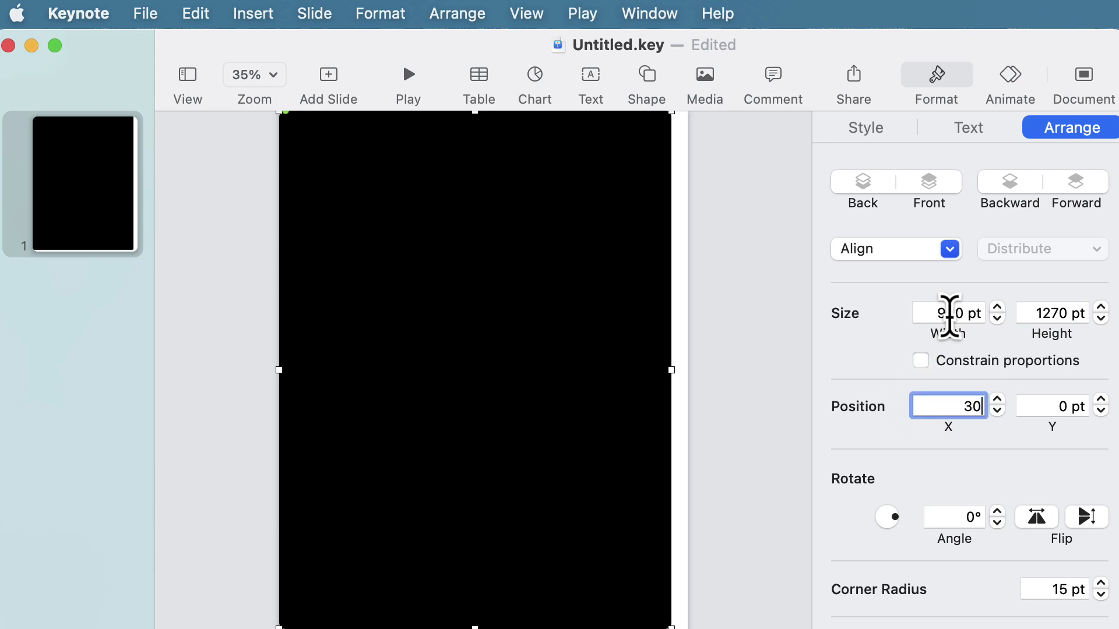
key("Tab")
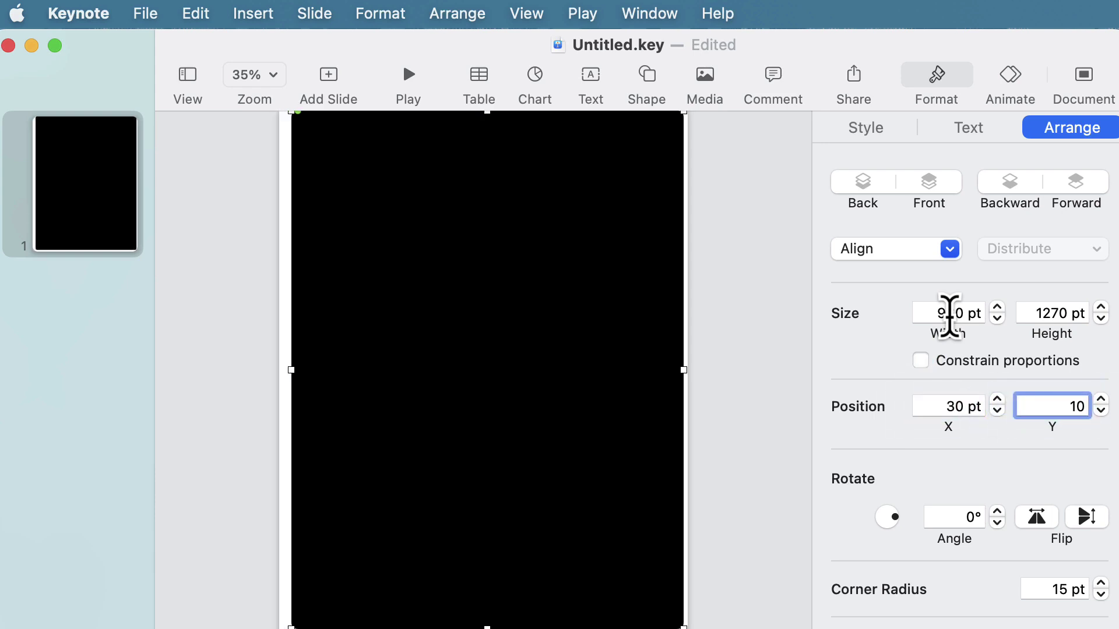
left_click(1057, 589)
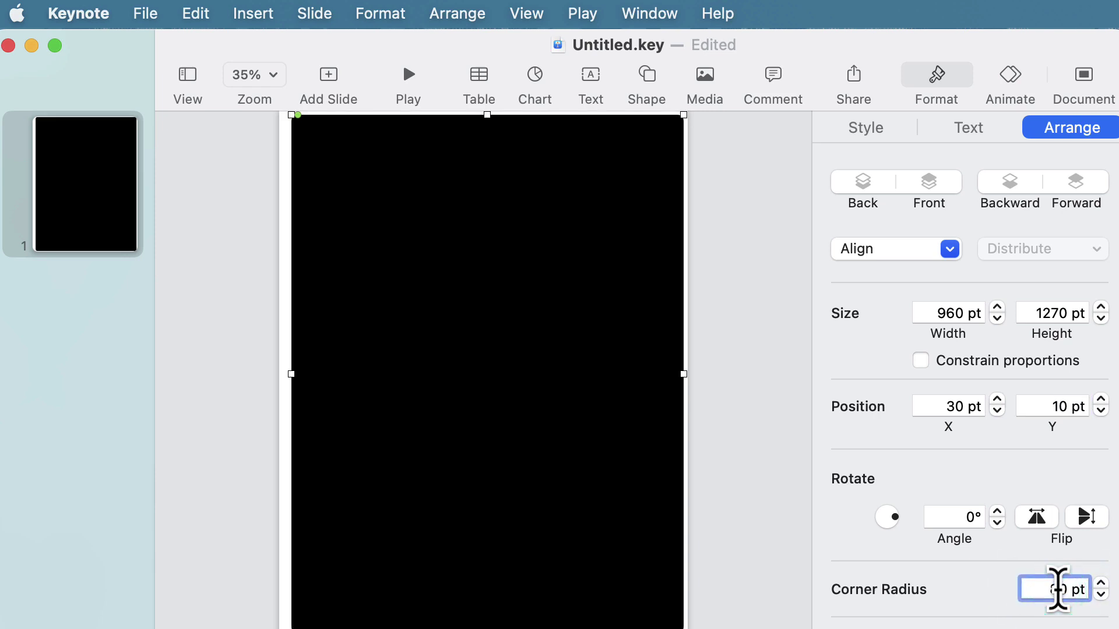
type("80")
key("Return")
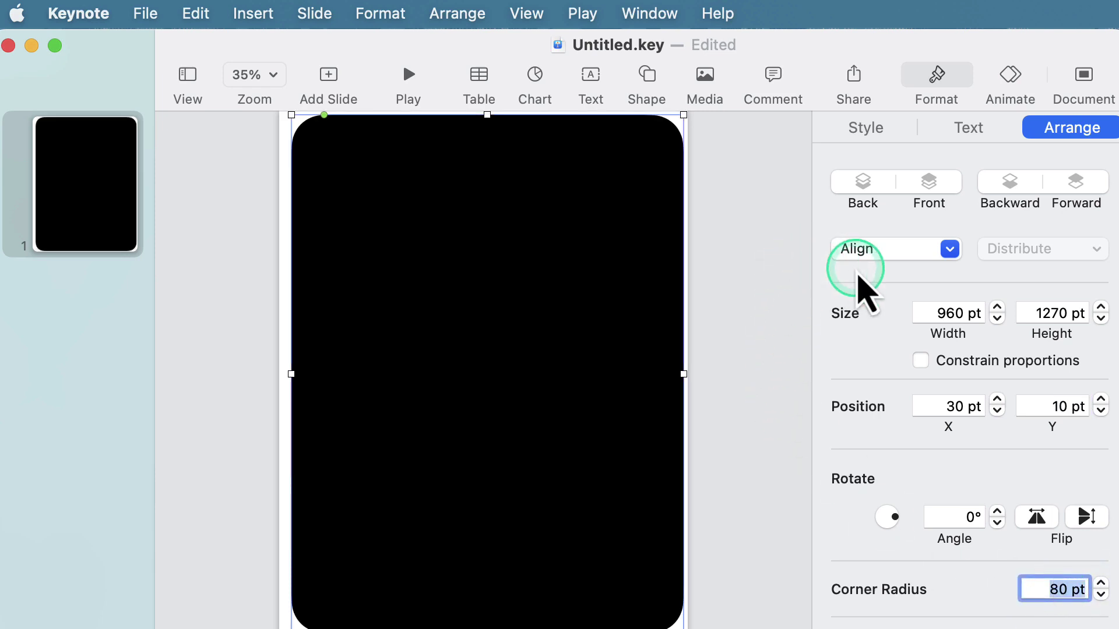
Change the rounded shape's fill type to Image Fill
left_click(861, 130)
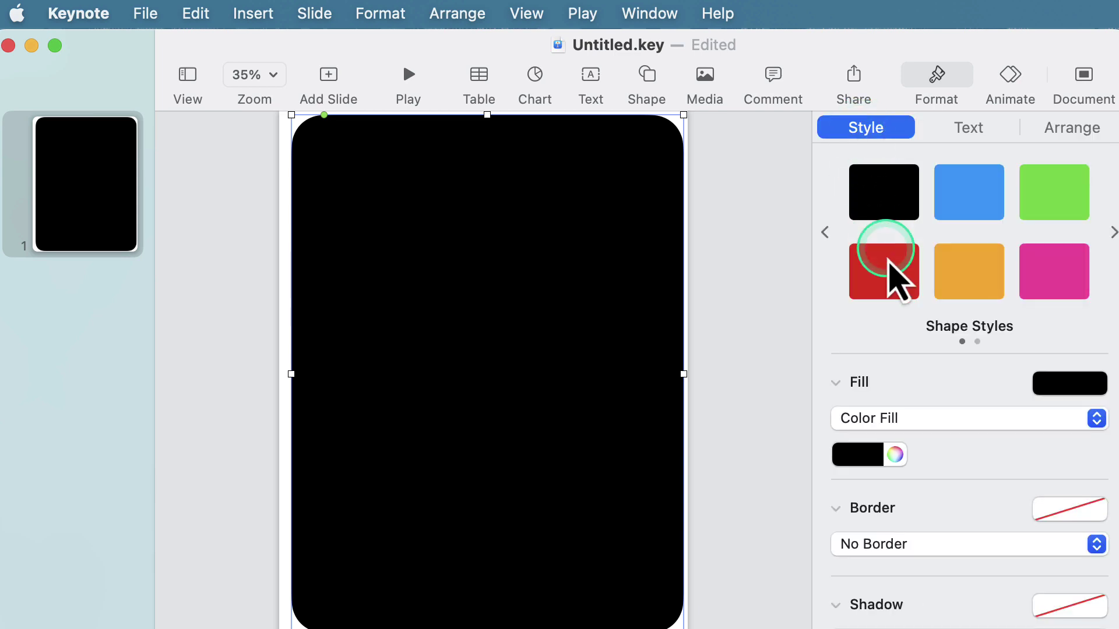
left_click(864, 420)
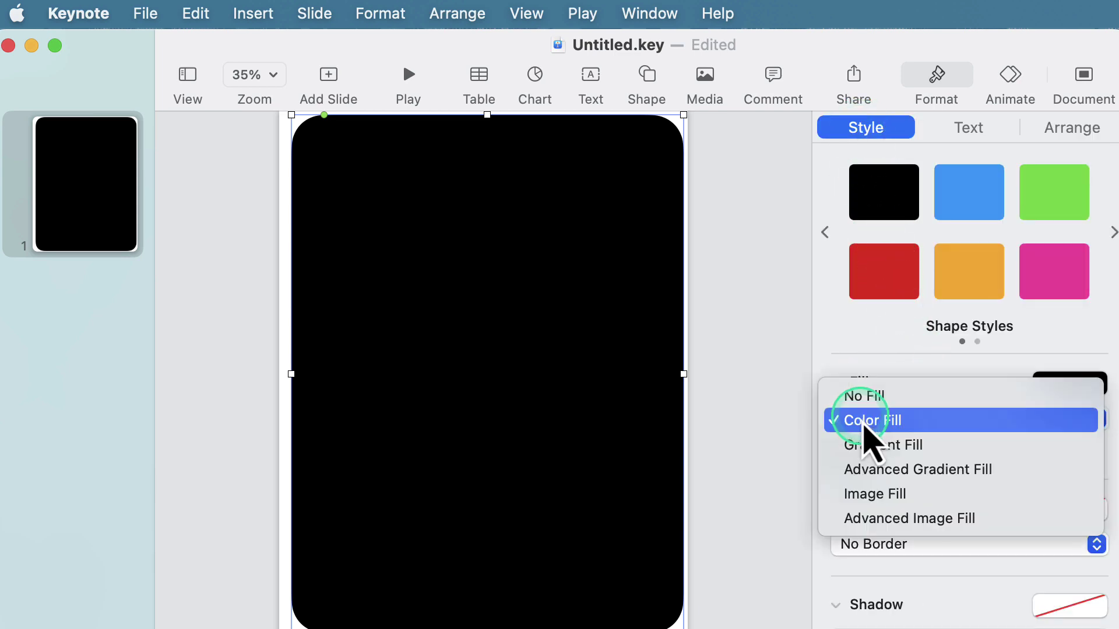
left_click(868, 494)
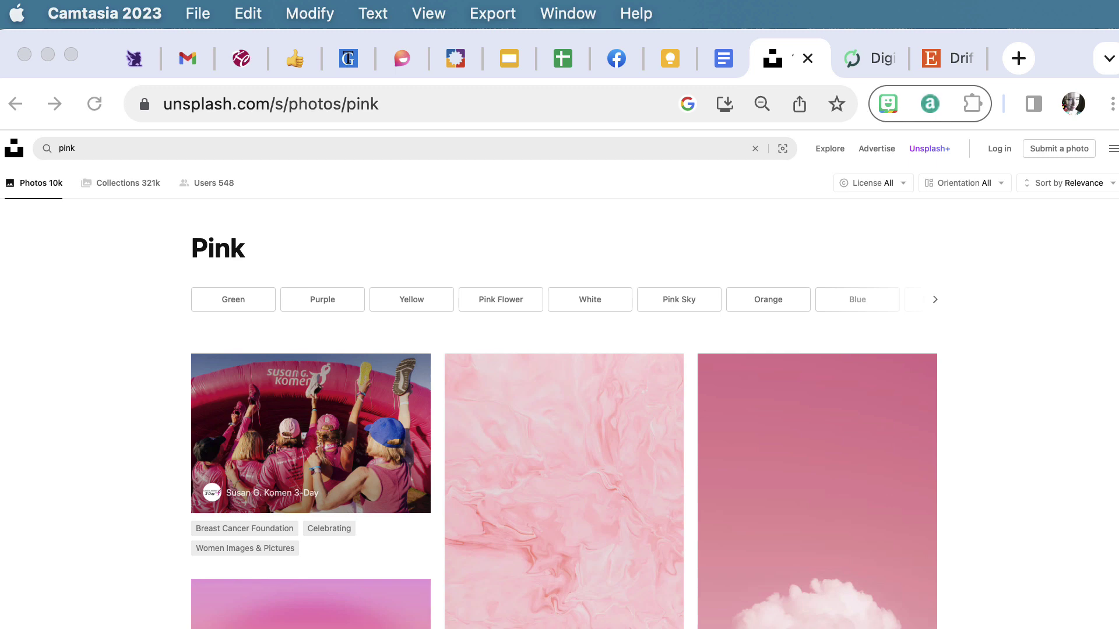
Browse the pink photos on Unsplash in Chrome and open the pale pink photo of a rose stem
scroll(999, 467, "down", 15)
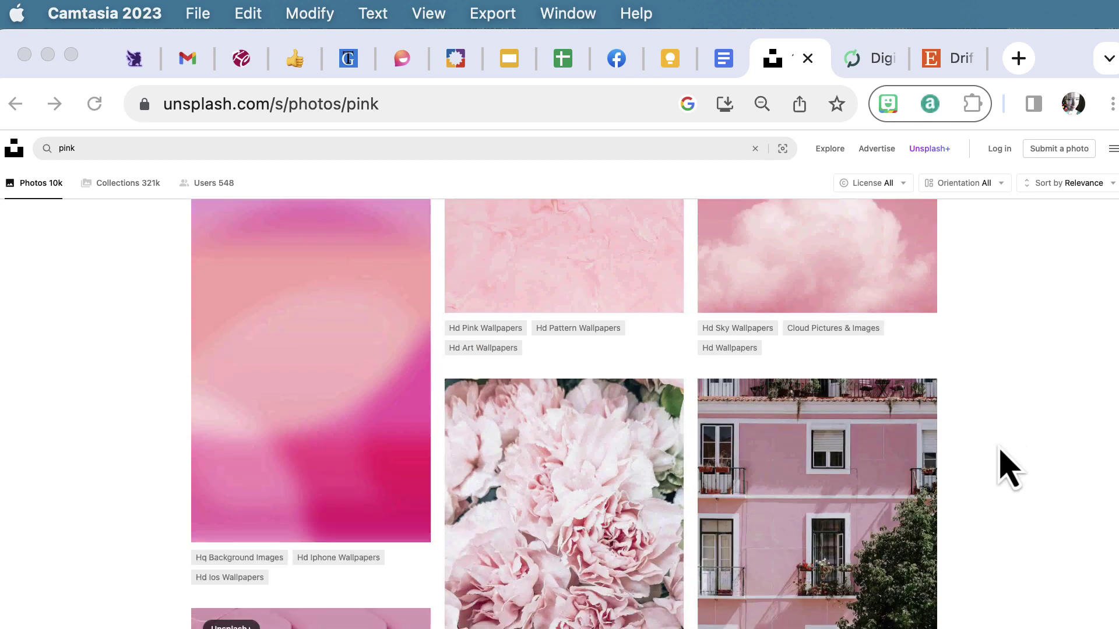
scroll(1000, 452, "down", 15)
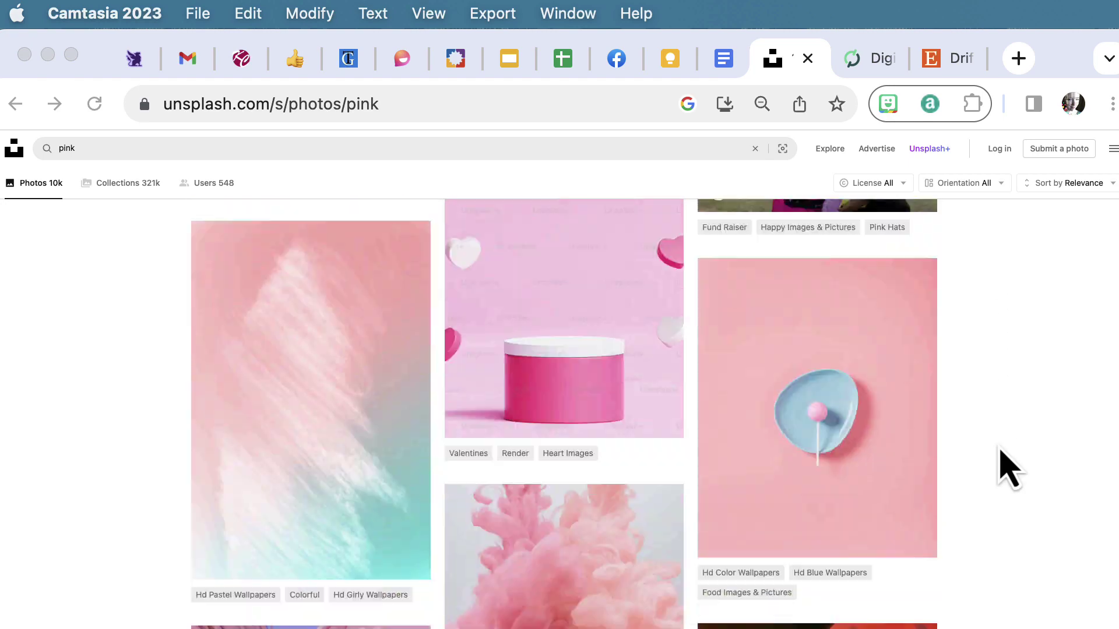
scroll(999, 454, "down", 5)
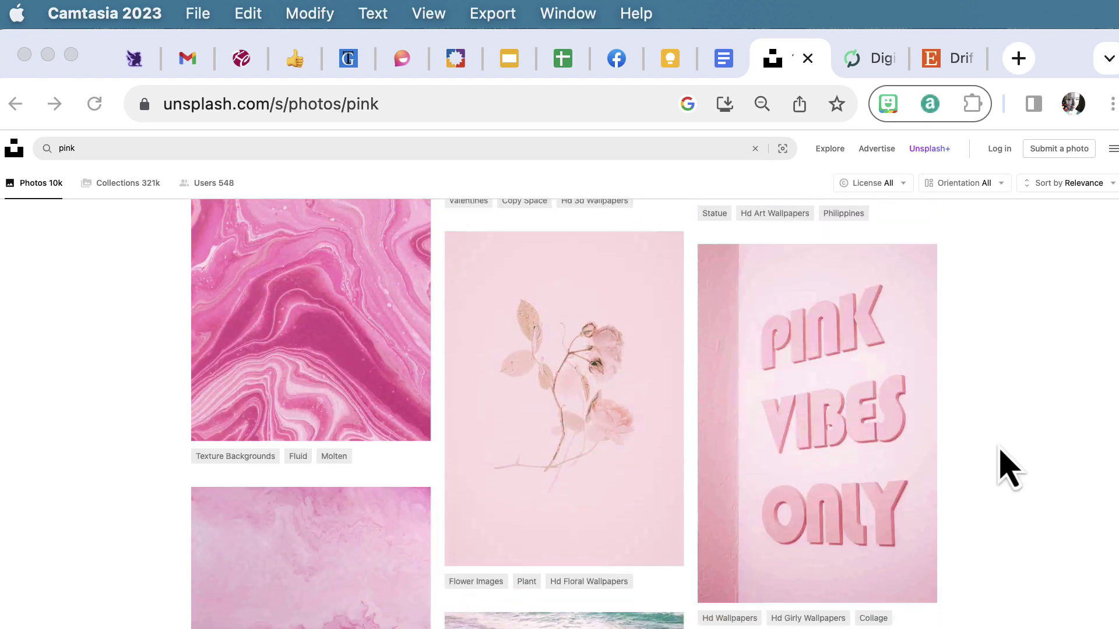
left_click(596, 389)
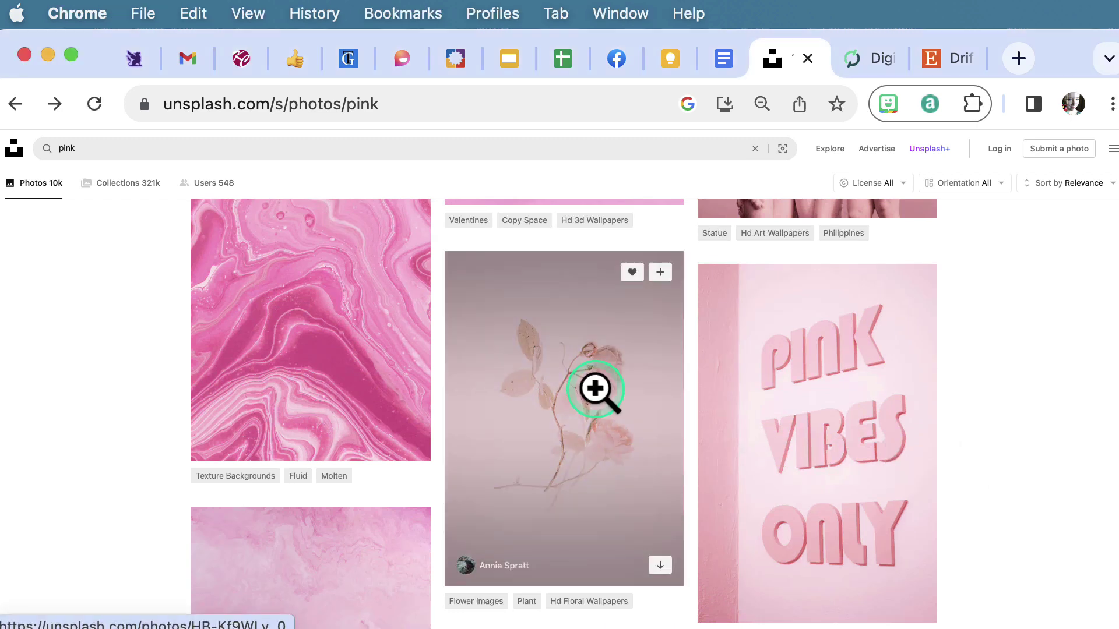
left_click(596, 390)
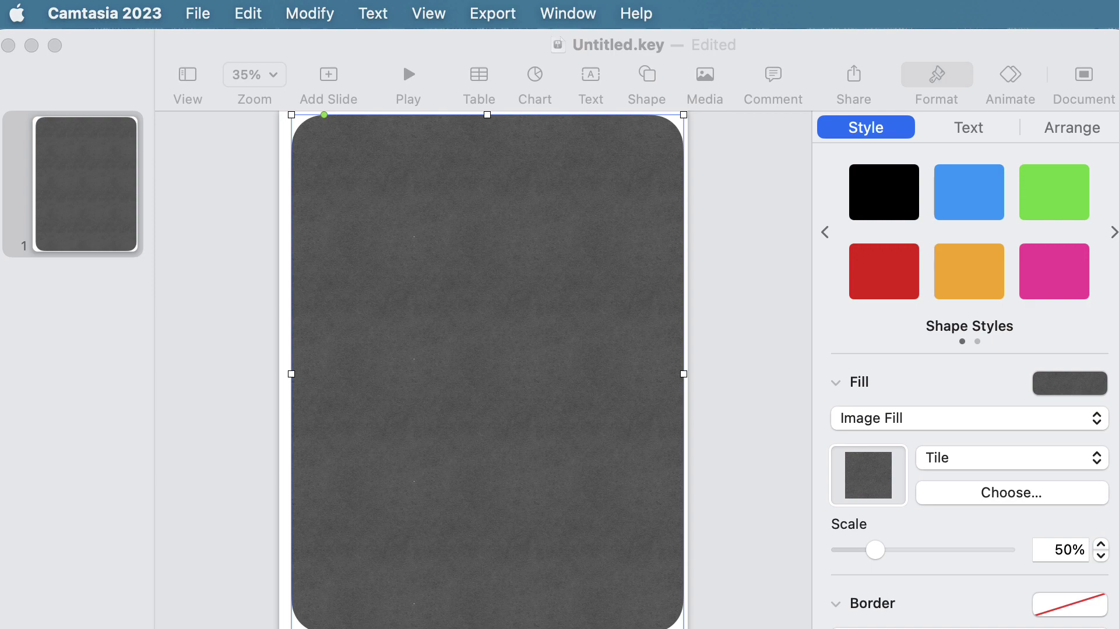
Use pinkflower.jpeg as the image that fills the rounded shape
left_click(1005, 494)
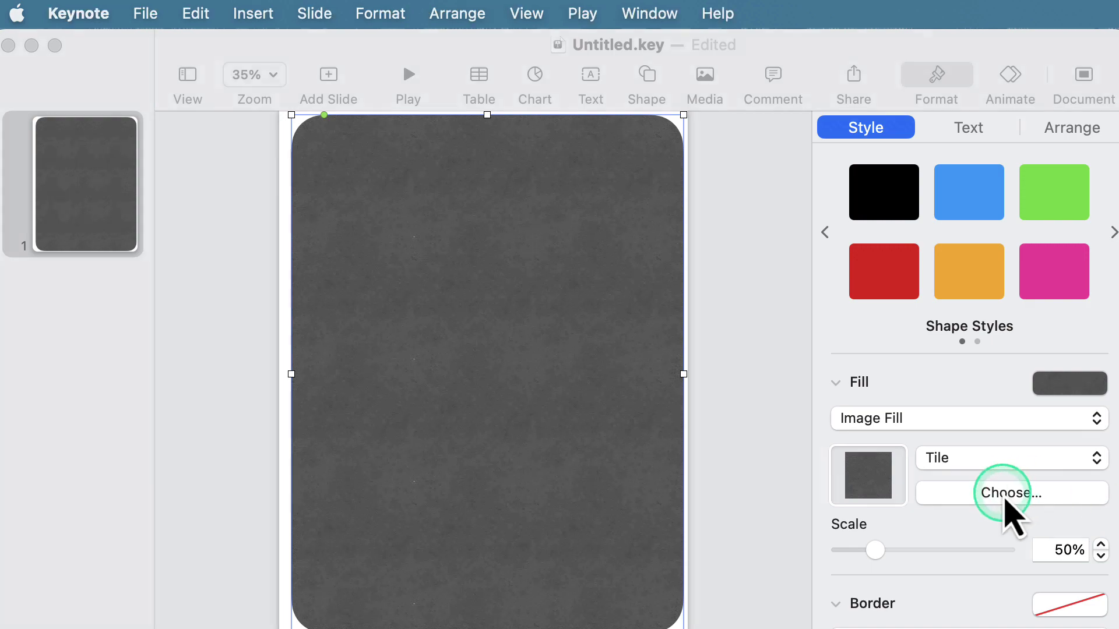
double_click(369, 260)
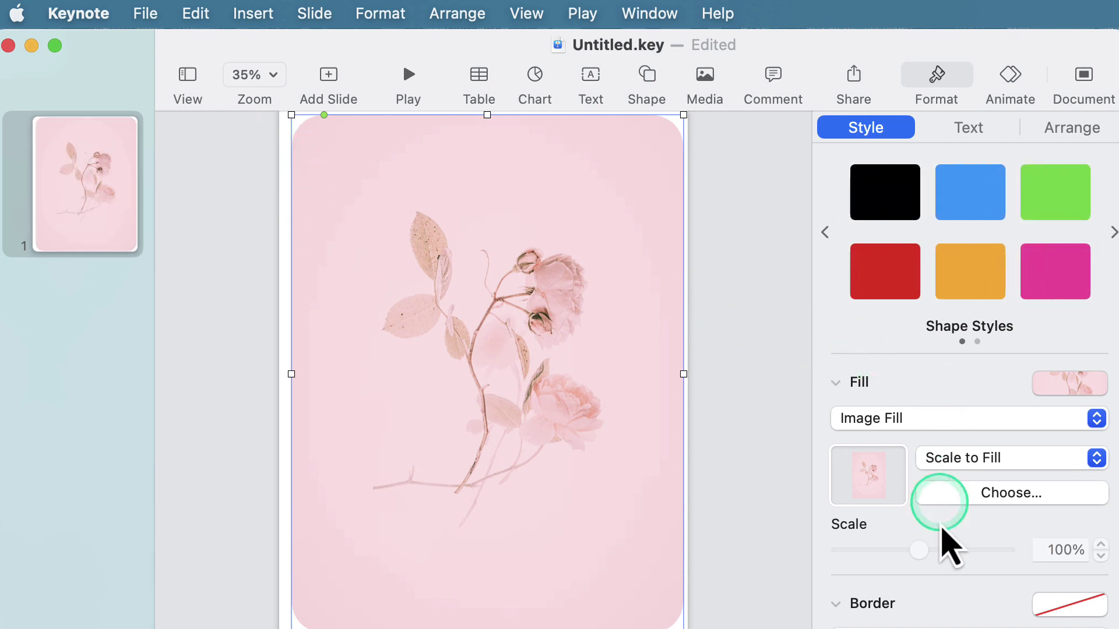
Apply a Drop Shadow to the flower-filled shape and adjust the shadow's angle
scroll(940, 548, "down", 3)
scroll(941, 551, "down", 4)
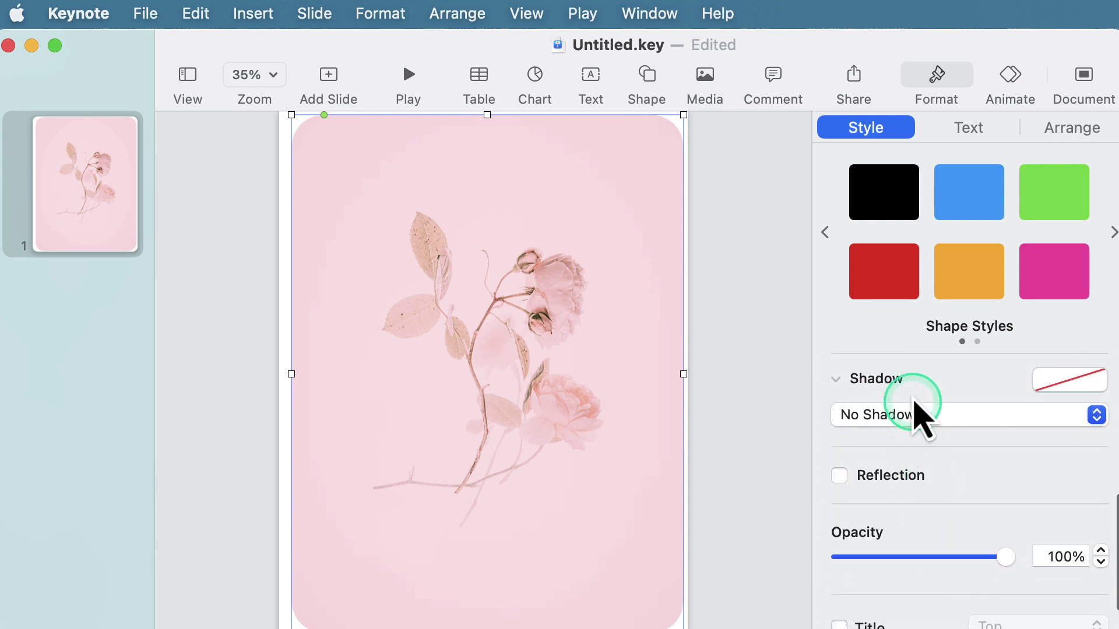
left_click(881, 430)
left_click(880, 443)
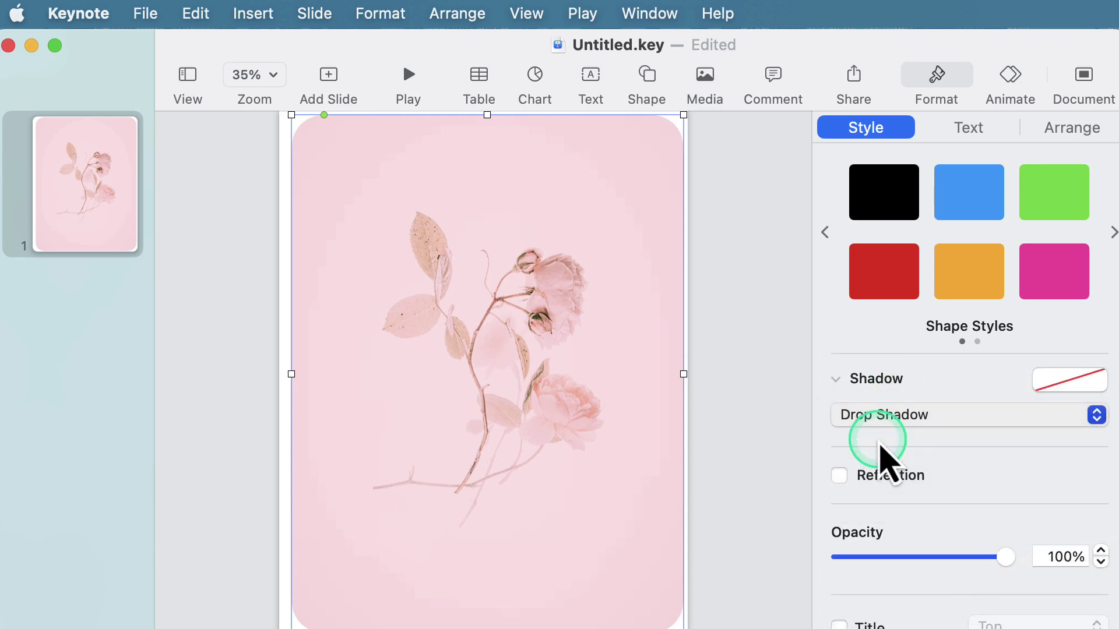
scroll(994, 473, "down", 5)
scroll(1049, 466, "up", 3)
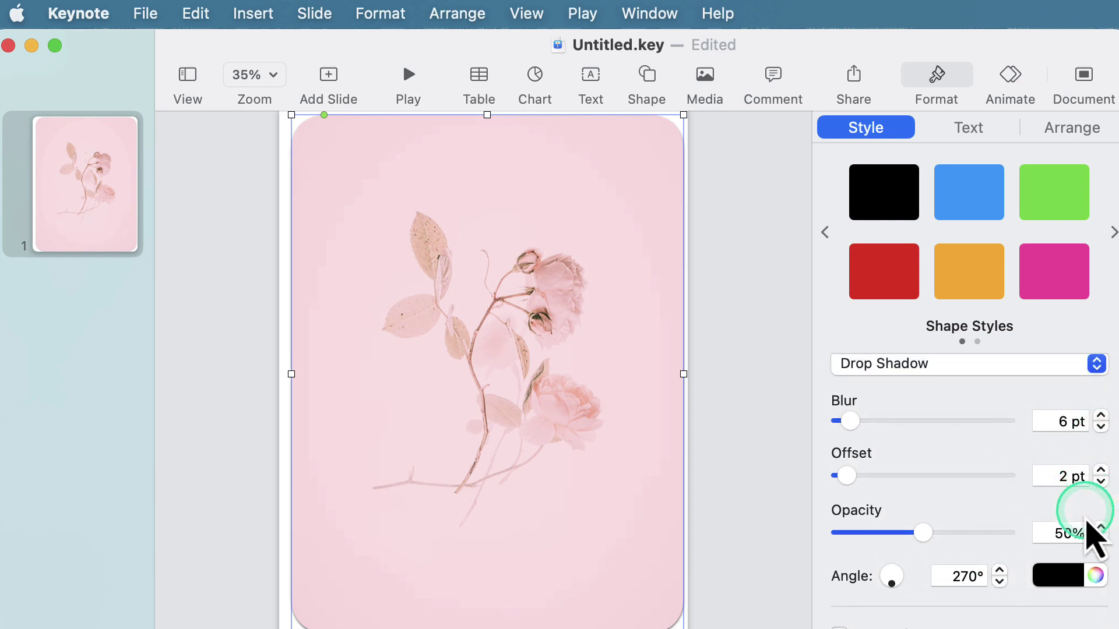
left_click_drag(974, 575, 954, 577)
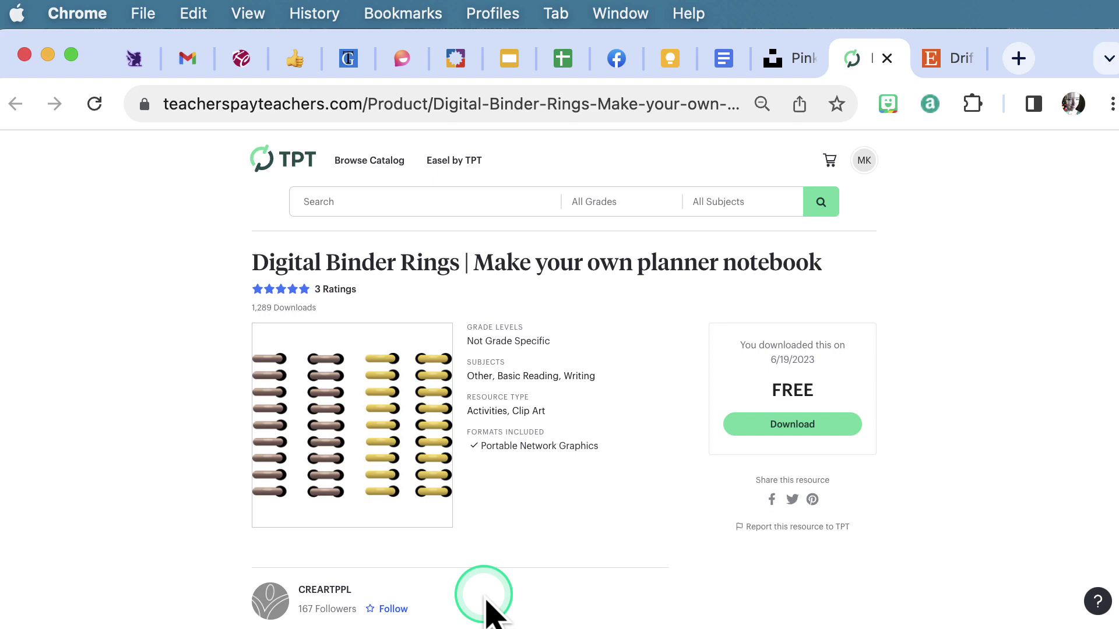
Switch back to Keynote and insert binderrings.png from the Desktop onto the slide
left_click(49, 60)
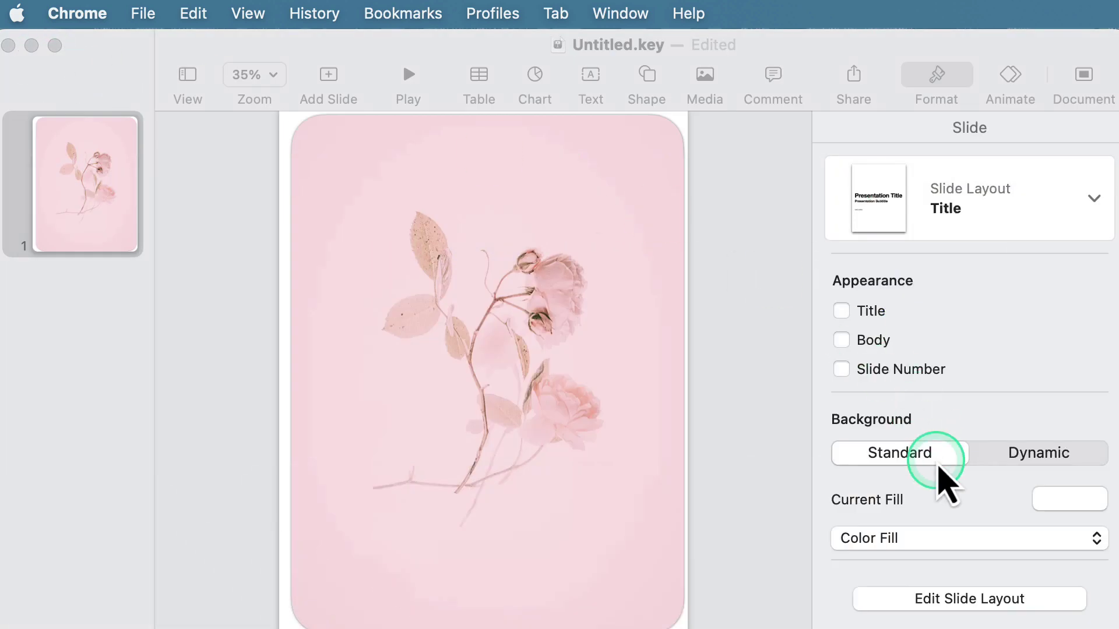
left_click(302, 38)
left_click(253, 14)
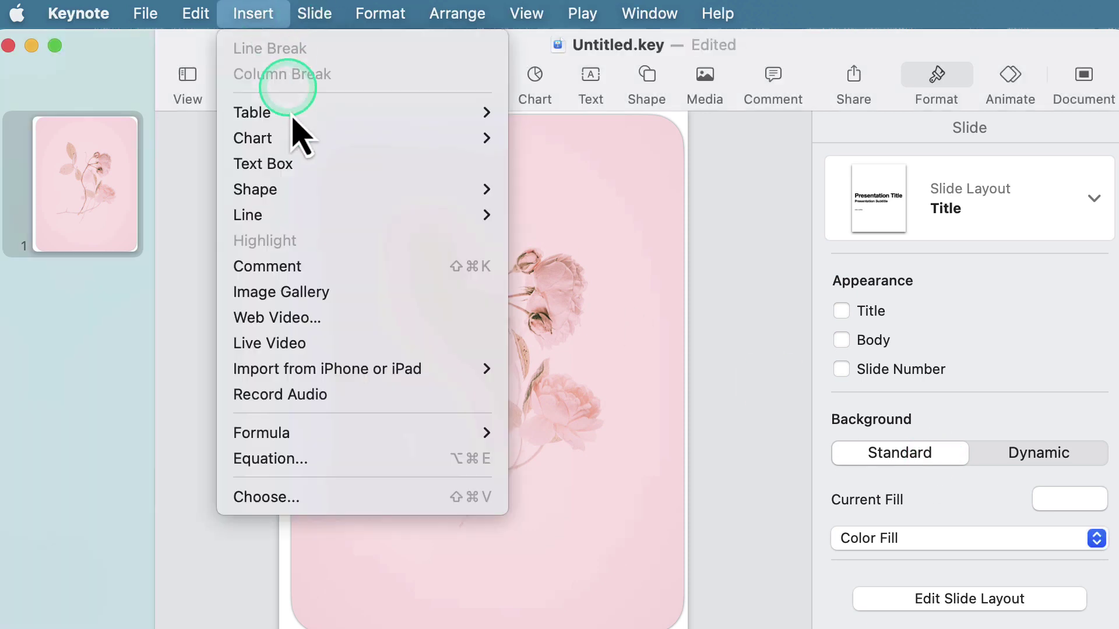
left_click(286, 498)
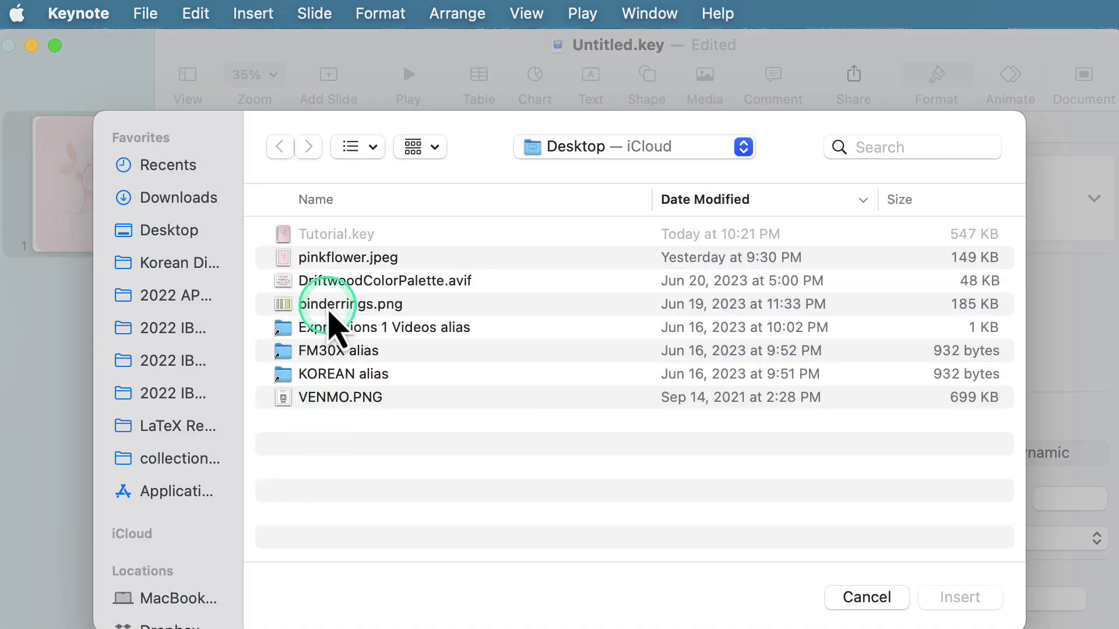
double_click(328, 309)
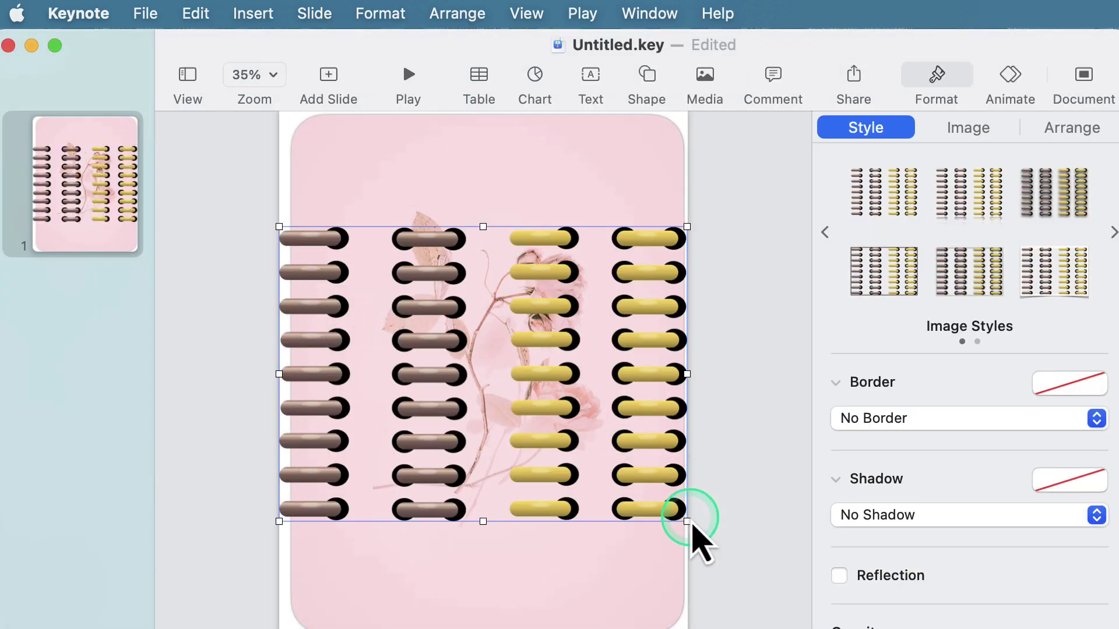
Scale down the binder rings image and crop it to only the first column of brown rings
left_click_drag(686, 519, 409, 372)
double_click(404, 305)
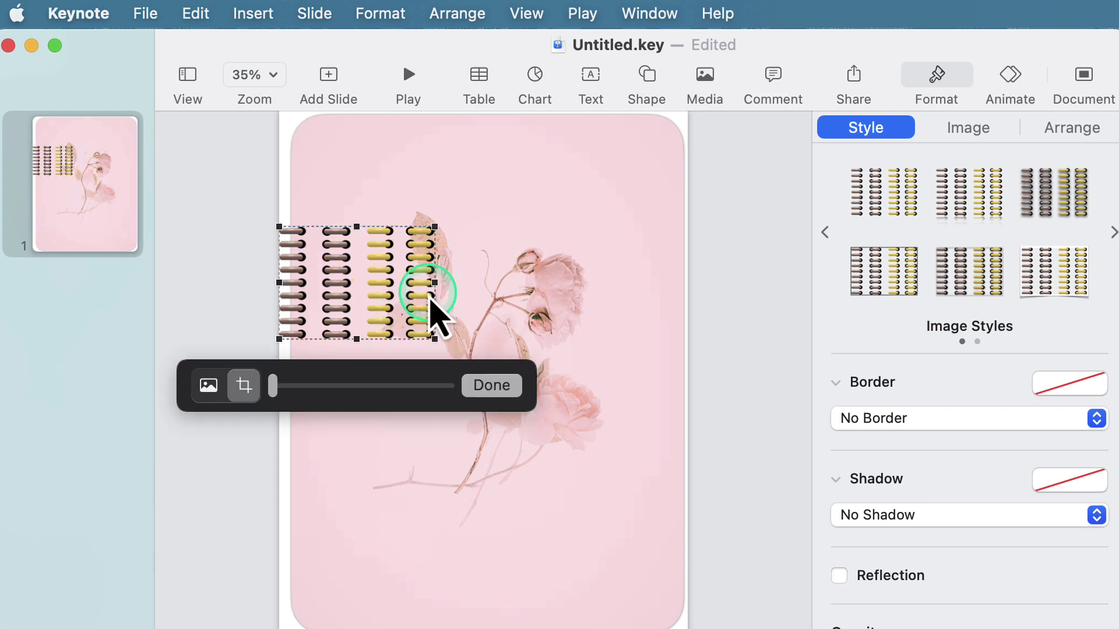
left_click_drag(430, 283, 307, 282)
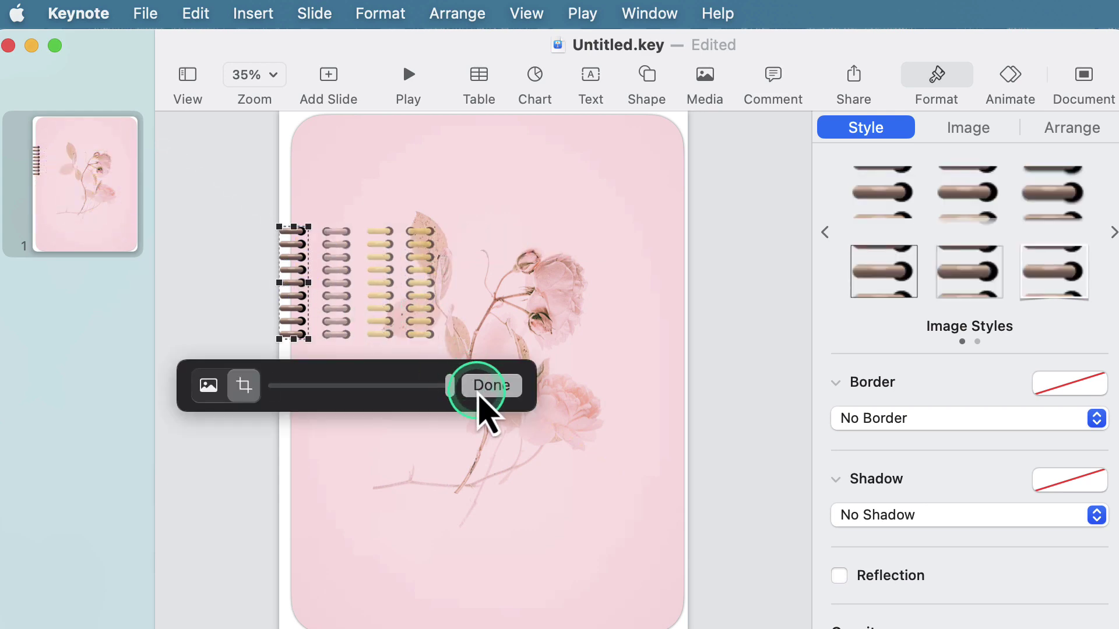
left_click(488, 386)
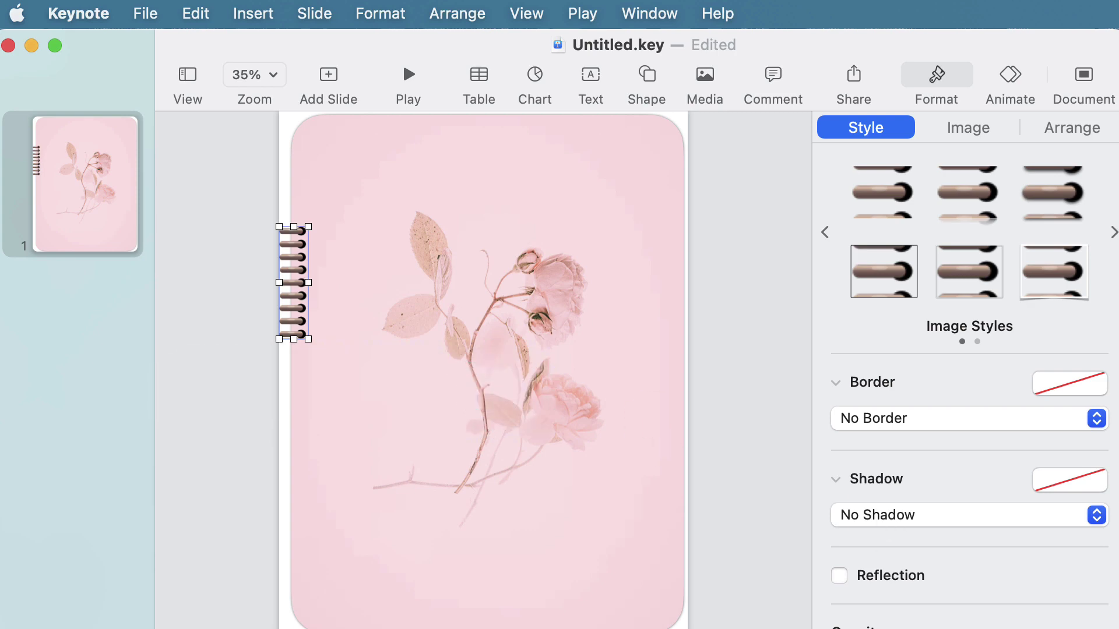
Turn off constrained proportions for the cropped ring strip and stretch its height to 341 pt
key("super+Tab")
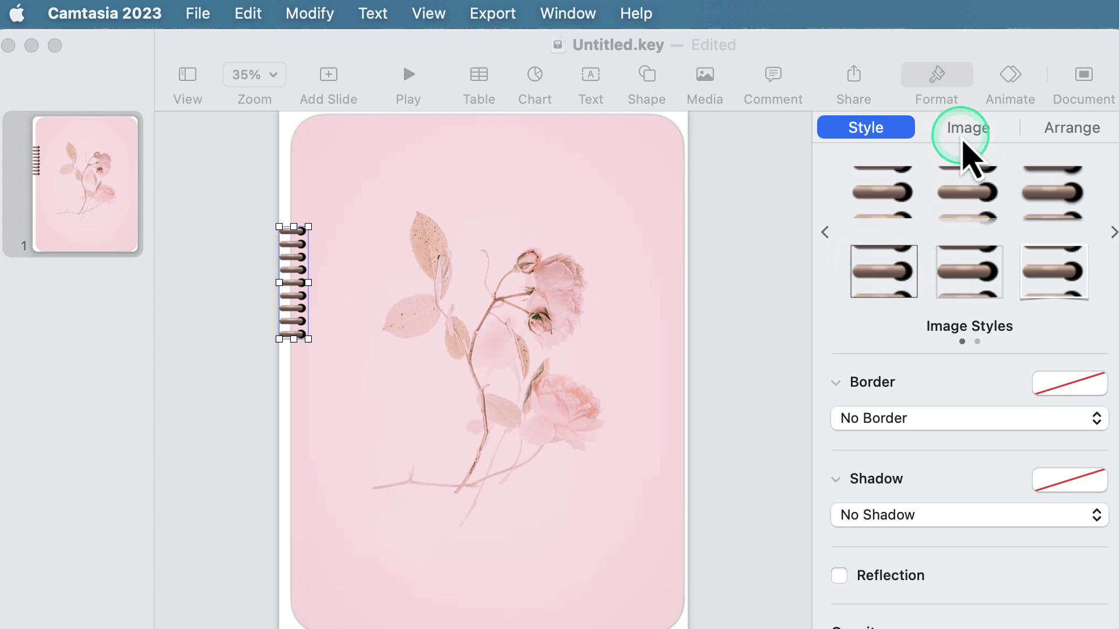
left_click(1058, 135)
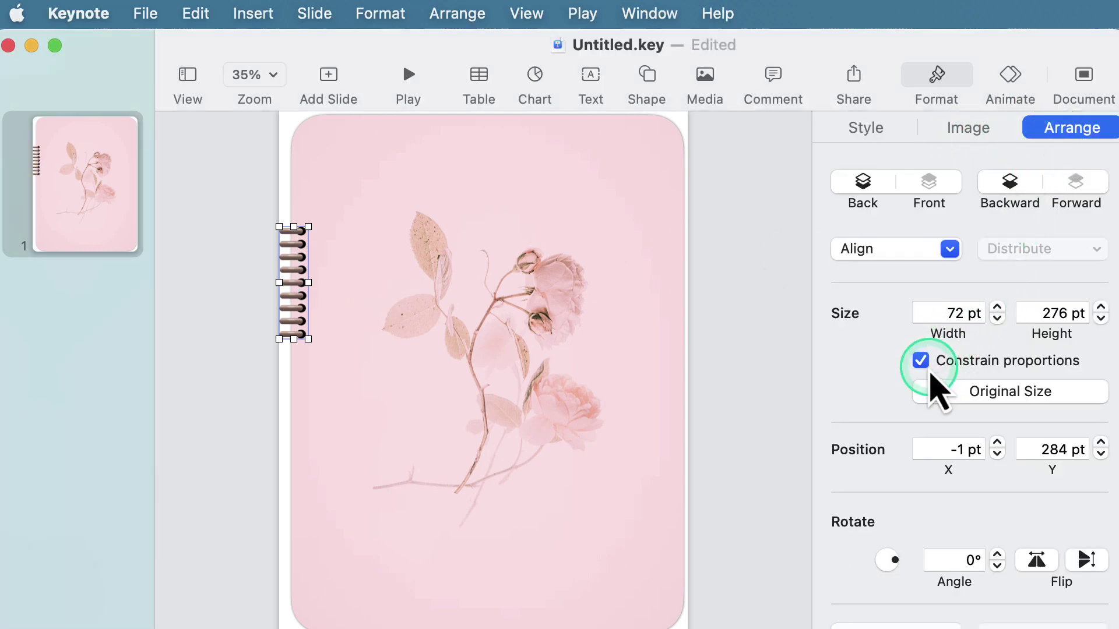
left_click(924, 364)
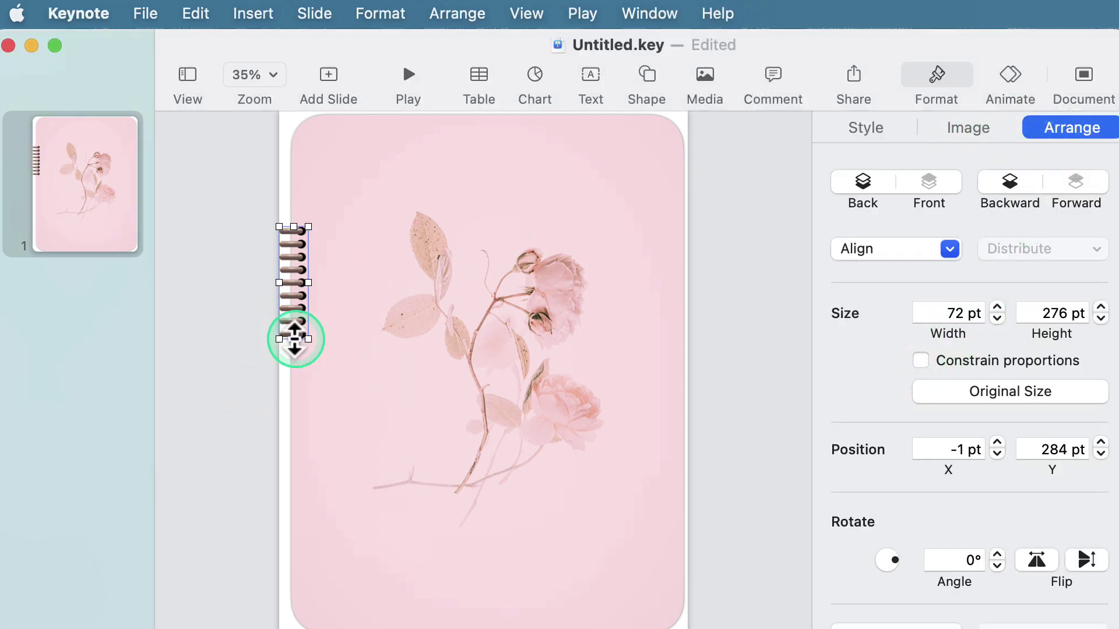
left_click_drag(293, 340, 293, 366)
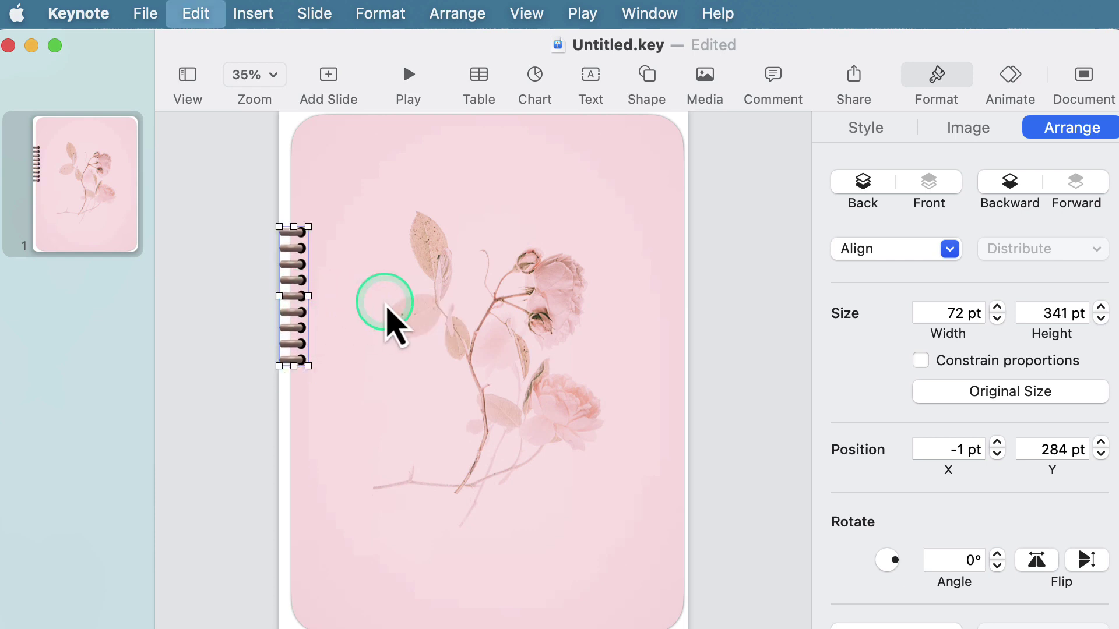
Duplicate the ring strip and place the copy directly below the original at X 0 pt, Y 635 pt
key("super+d")
left_click_drag(295, 271, 294, 413)
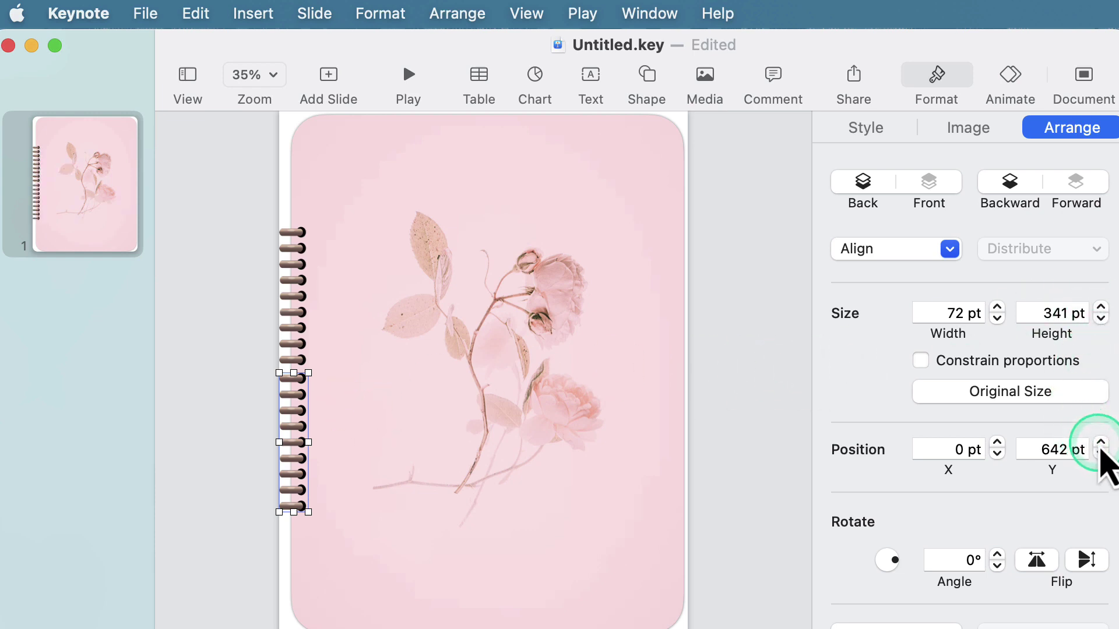
left_click(1100, 449)
left_click(1100, 450)
left_click(1100, 452)
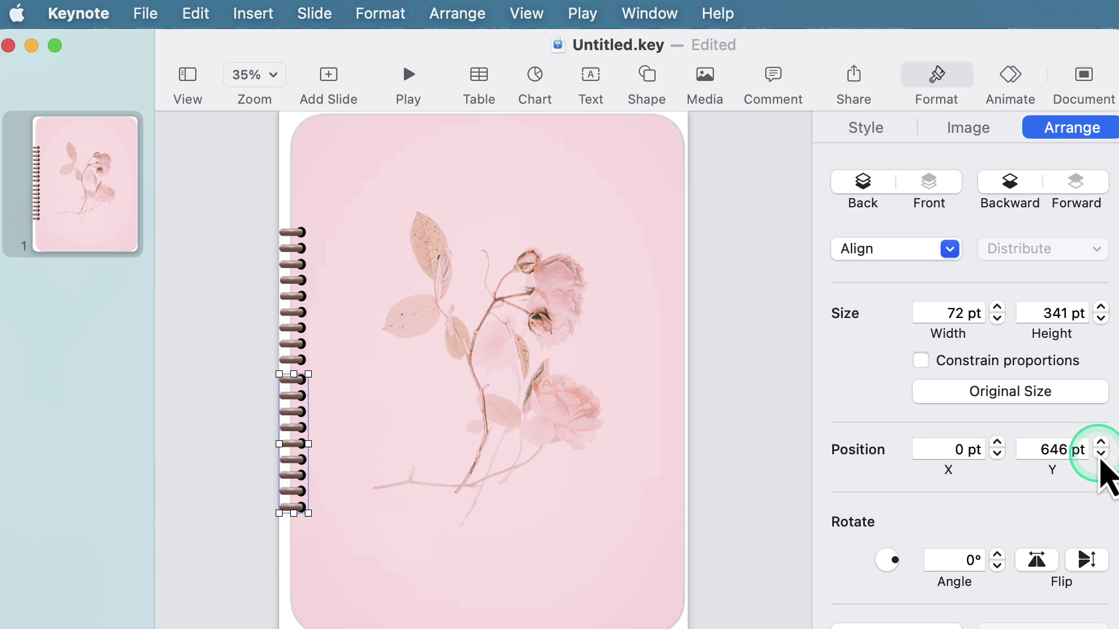
left_click(1100, 453)
left_click(1100, 454)
left_click(1101, 454)
left_click(1101, 453)
left_click(1101, 453)
left_click(1101, 453)
left_click(1100, 453)
left_click(1101, 453)
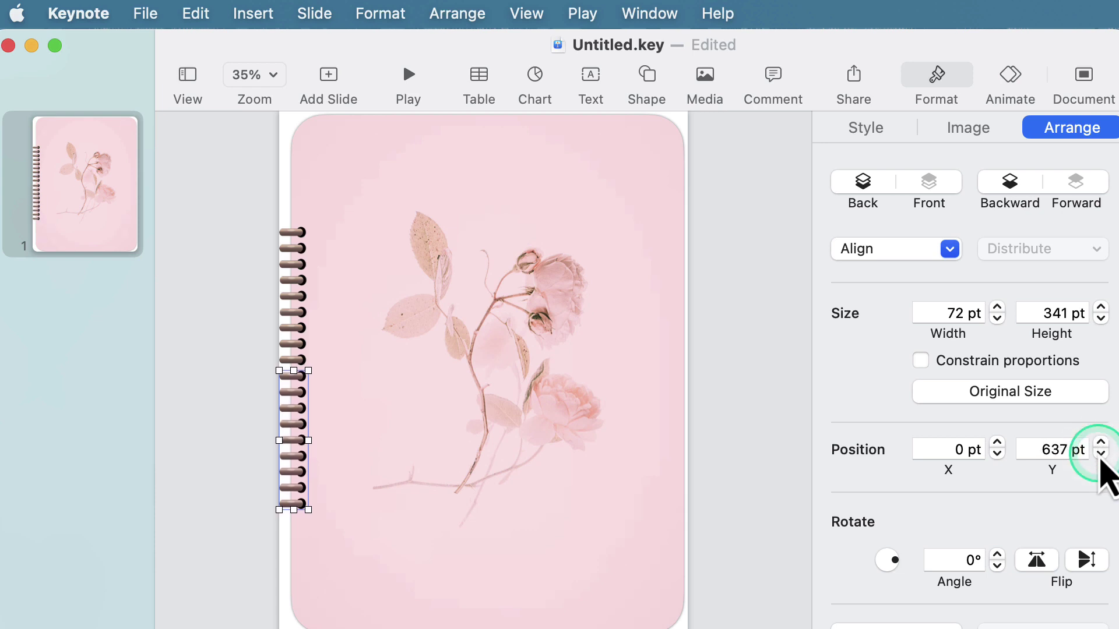
left_click(1101, 453)
left_click(1101, 454)
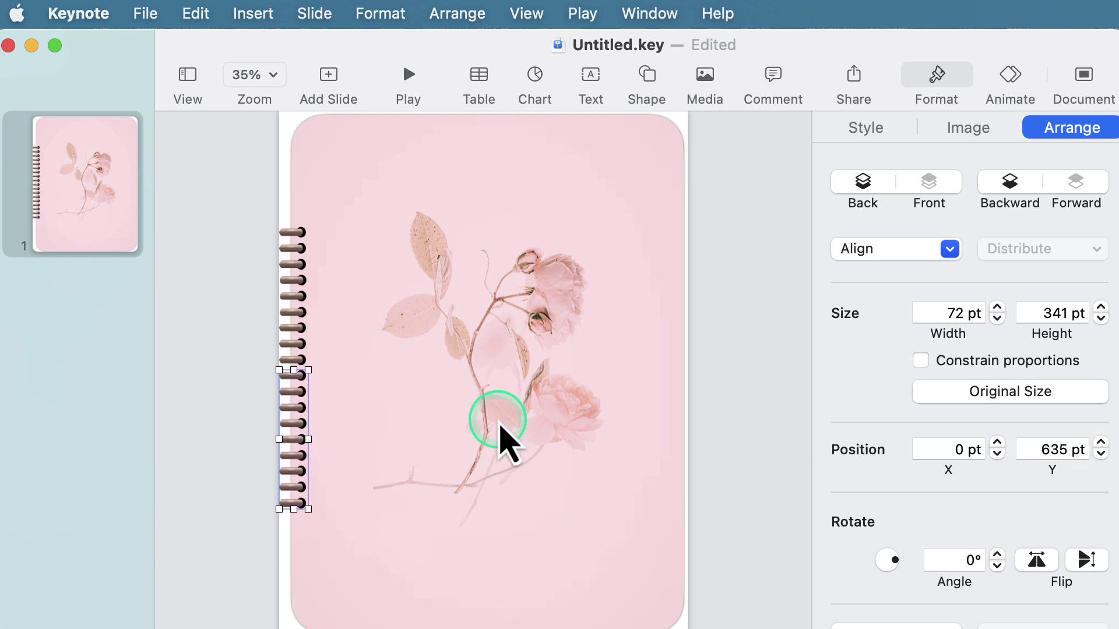
Duplicate the second ring strip and place the copy directly below it at X 0 pt, Y 986 pt
key("shift+Down")
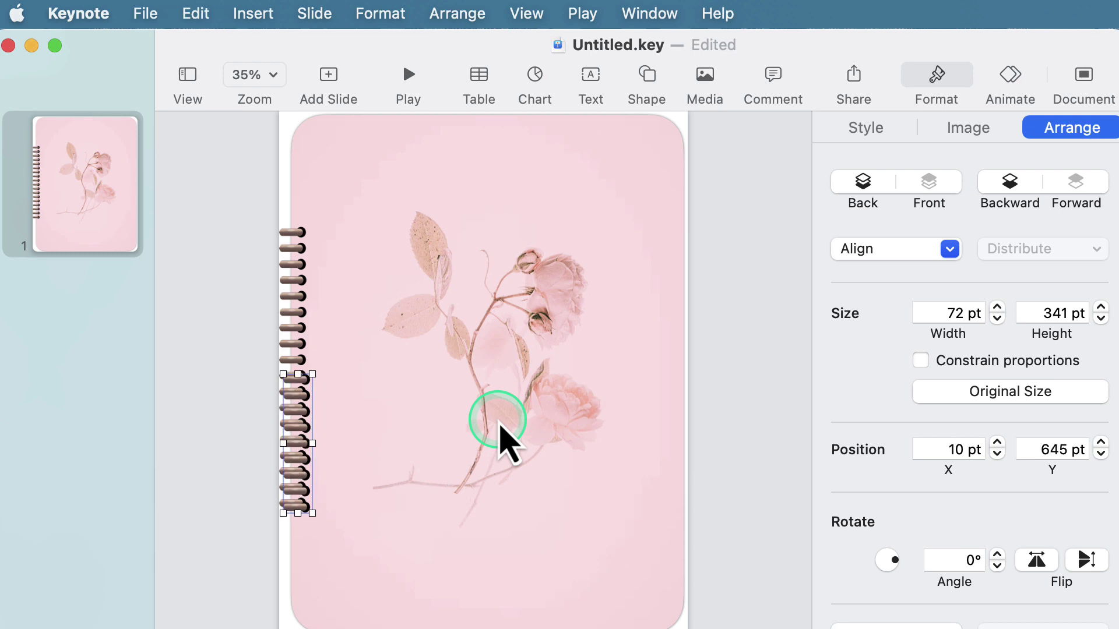
key("shift+Right")
left_click_drag(303, 408, 300, 554)
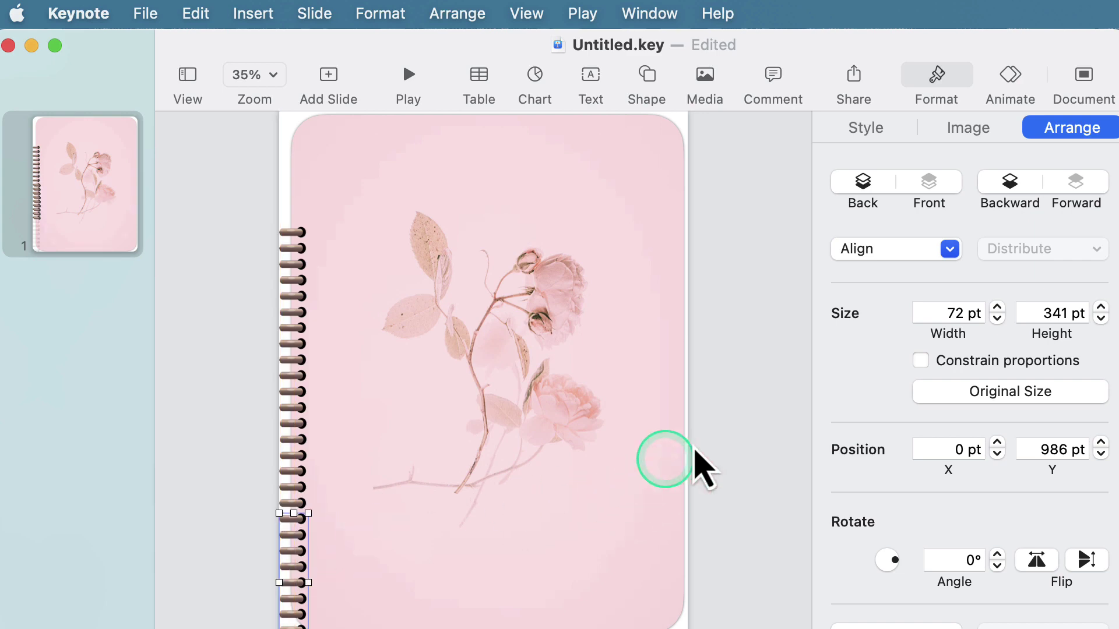
left_click(730, 368)
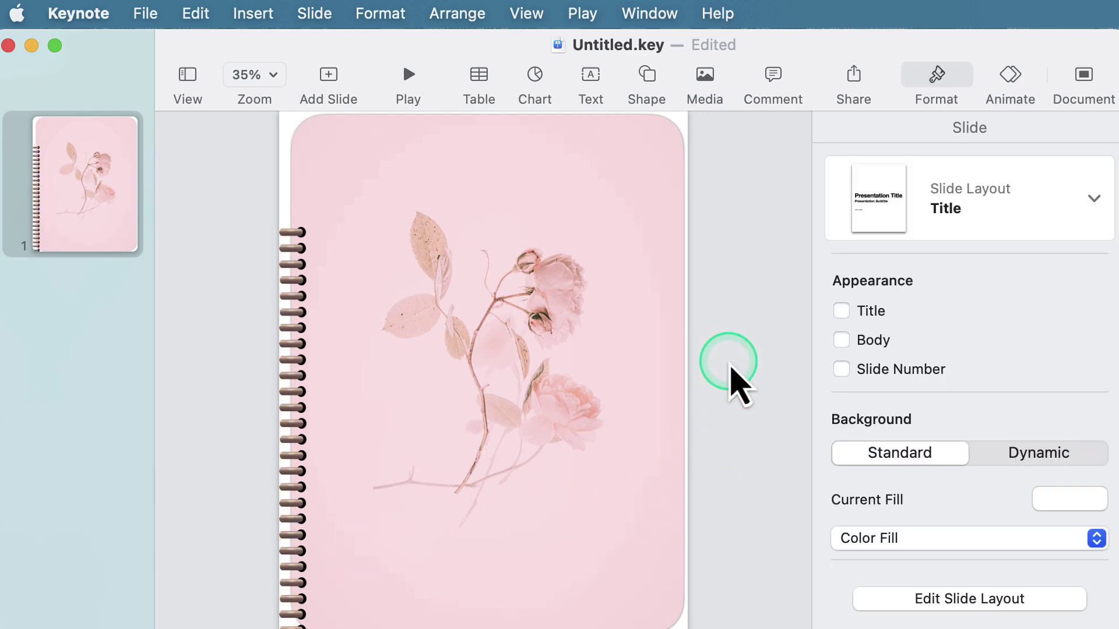
Select all three ring strips and align them to their left edges
left_click(294, 286)
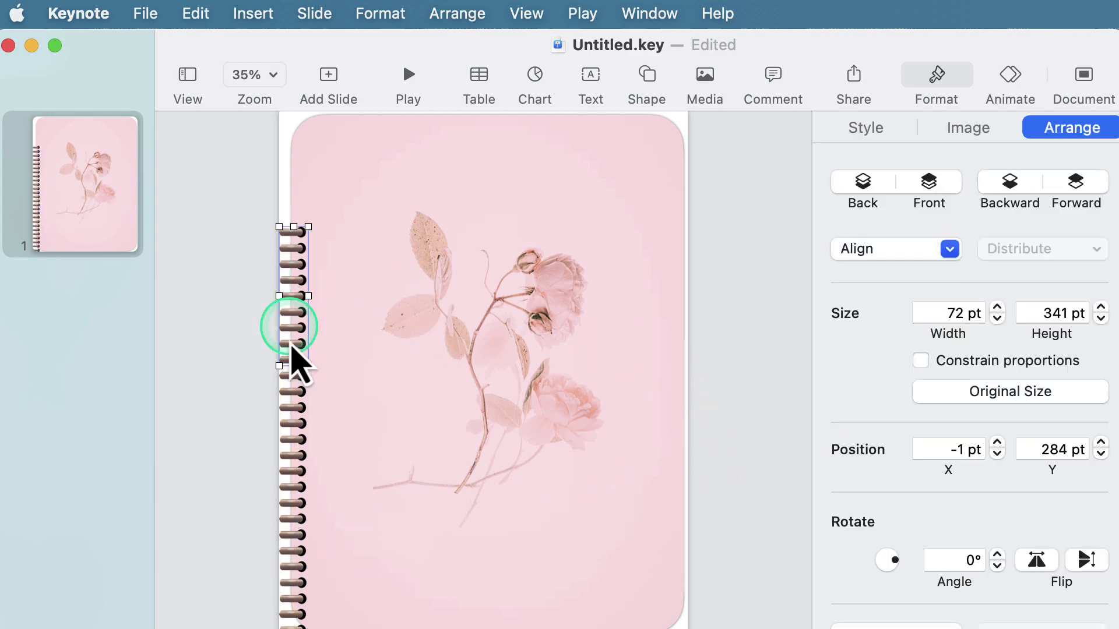
left_click(289, 525, "shift")
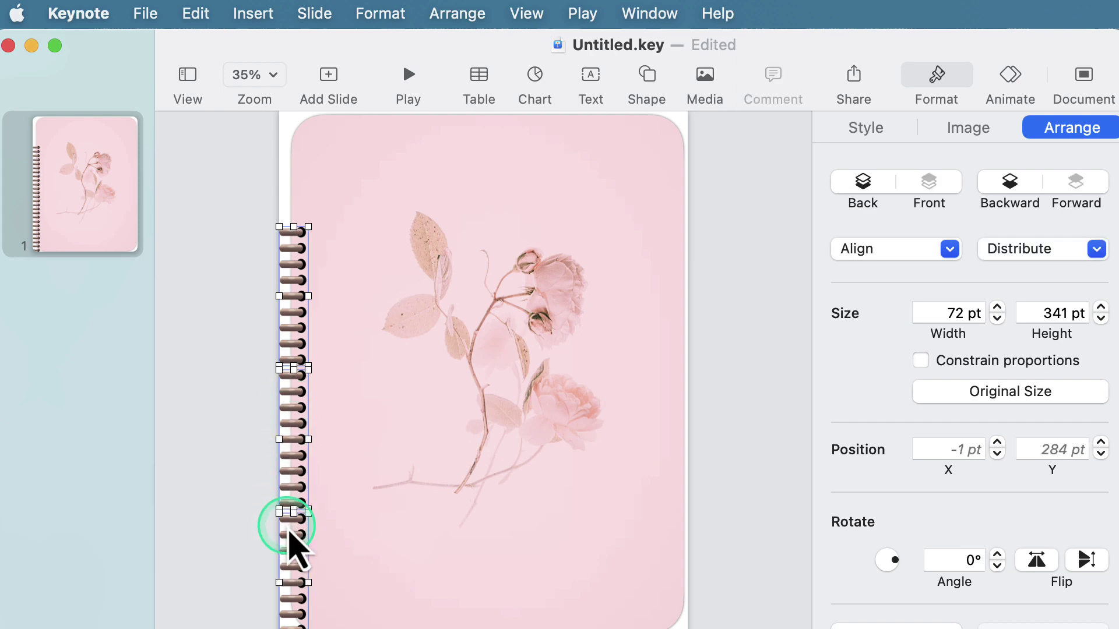
right_click(293, 419)
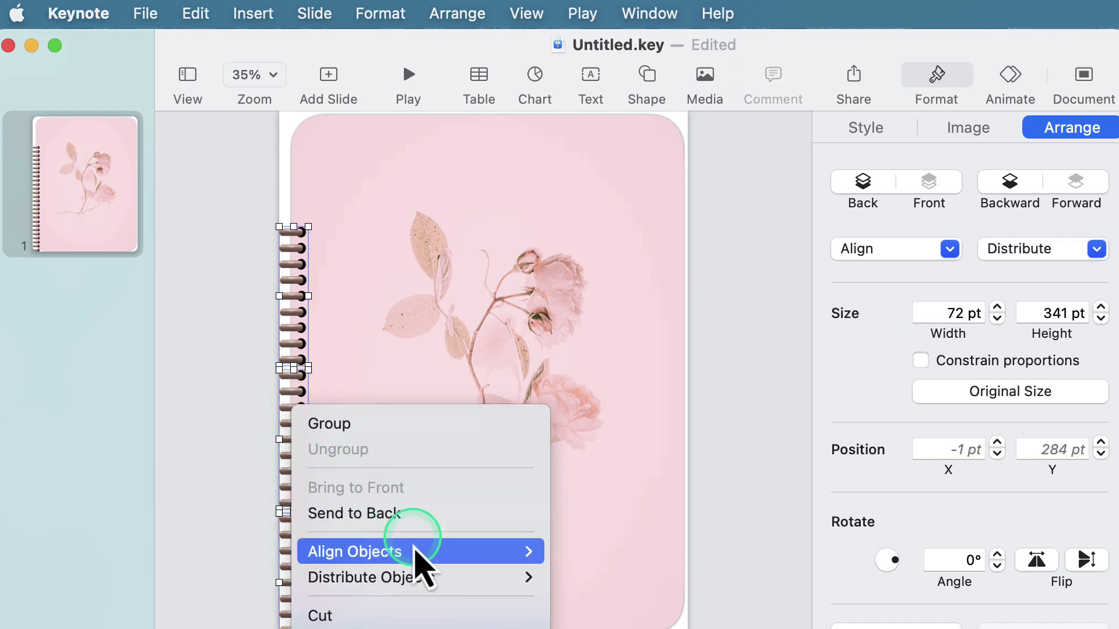
mouse_move(418, 555)
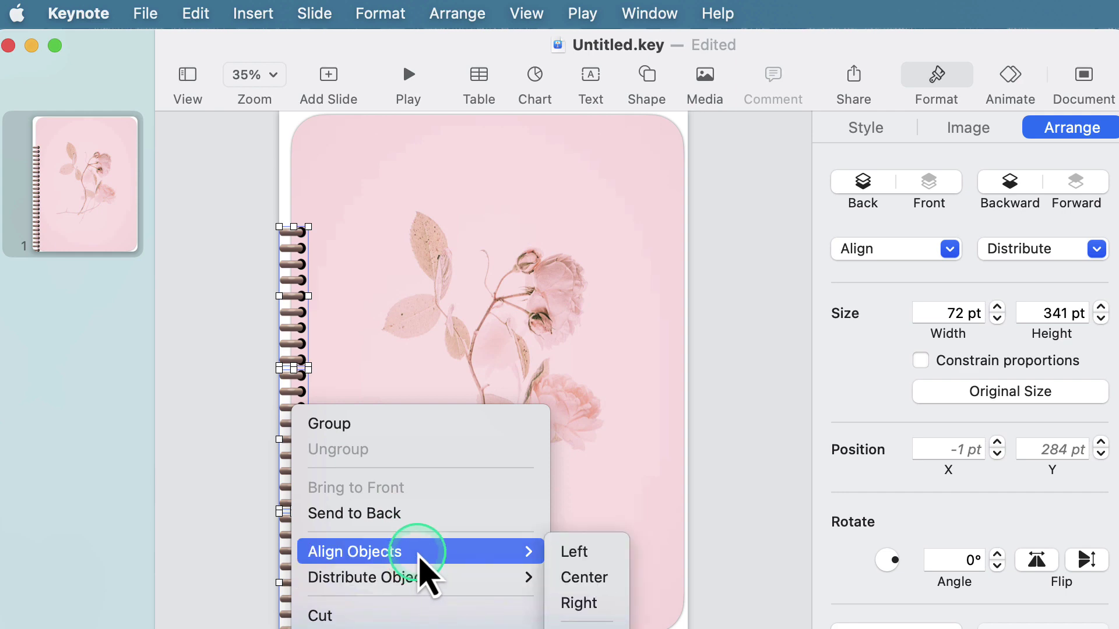
left_click(577, 552)
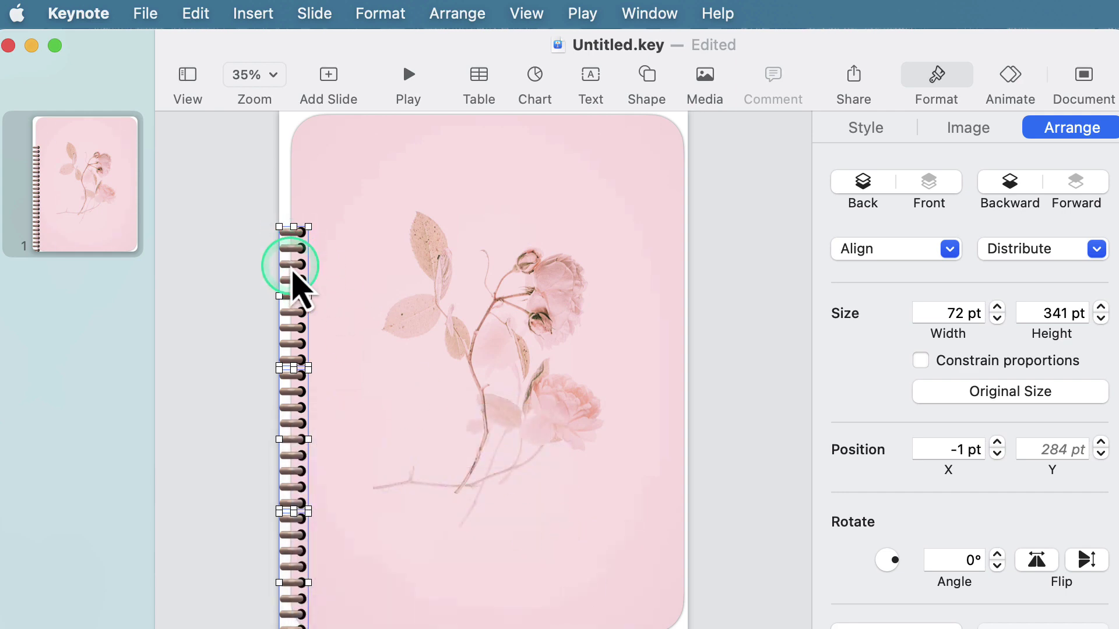
Move the three ring strips up together so the topmost sits at Y 123 pt, and set their X position to 9 pt
left_click_drag(293, 273, 296, 210)
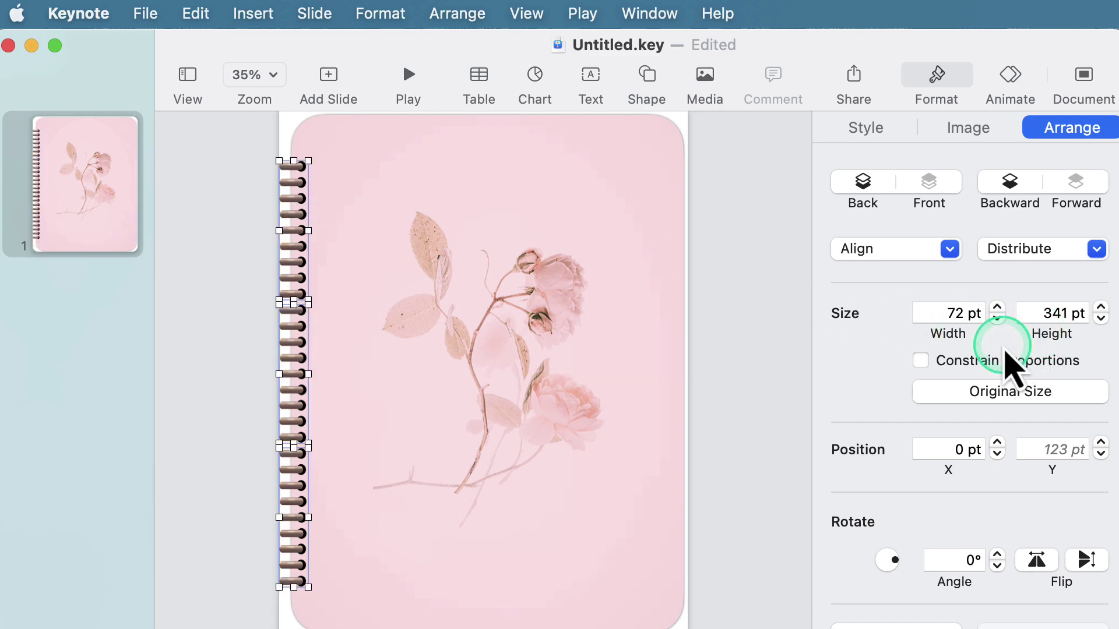
left_click(997, 443)
left_click(997, 443)
left_click(997, 443)
left_click(997, 442)
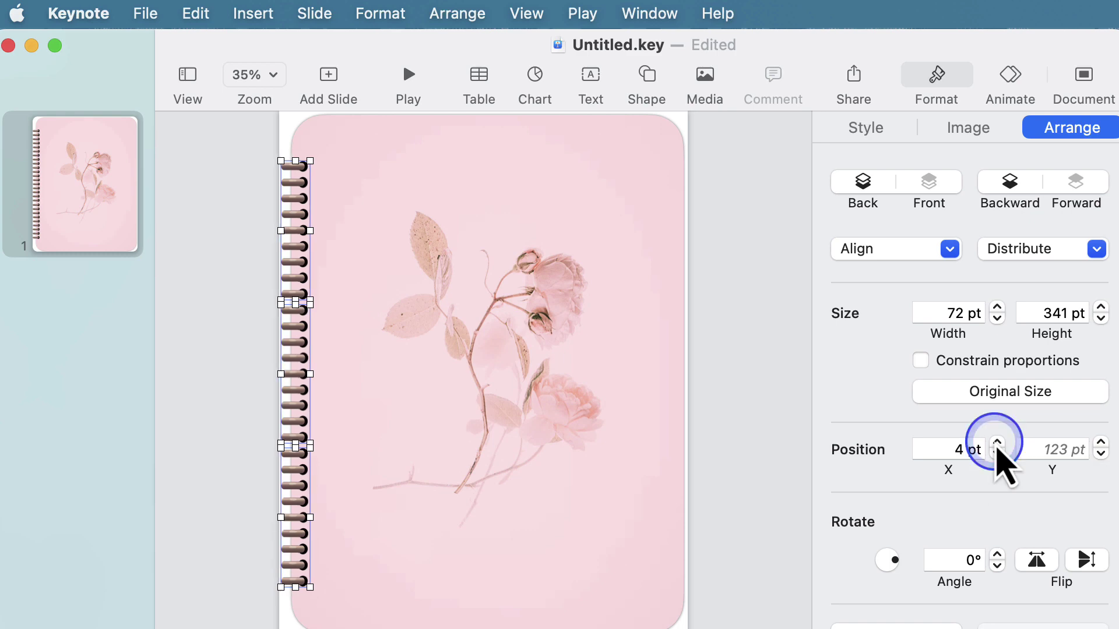
left_click(997, 443)
left_click(997, 443)
left_click(997, 443)
left_click(997, 443)
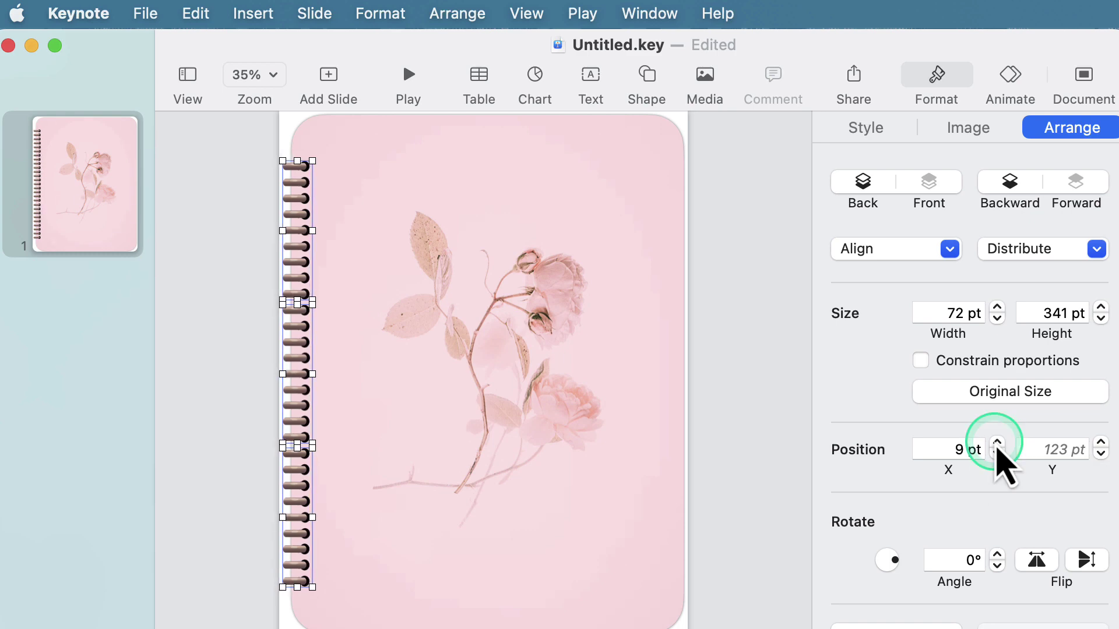
Apply a Drop Shadow to the ring strips with 2 pt blur, 1 pt offset and 60% opacity
left_click(866, 128)
left_click(932, 367)
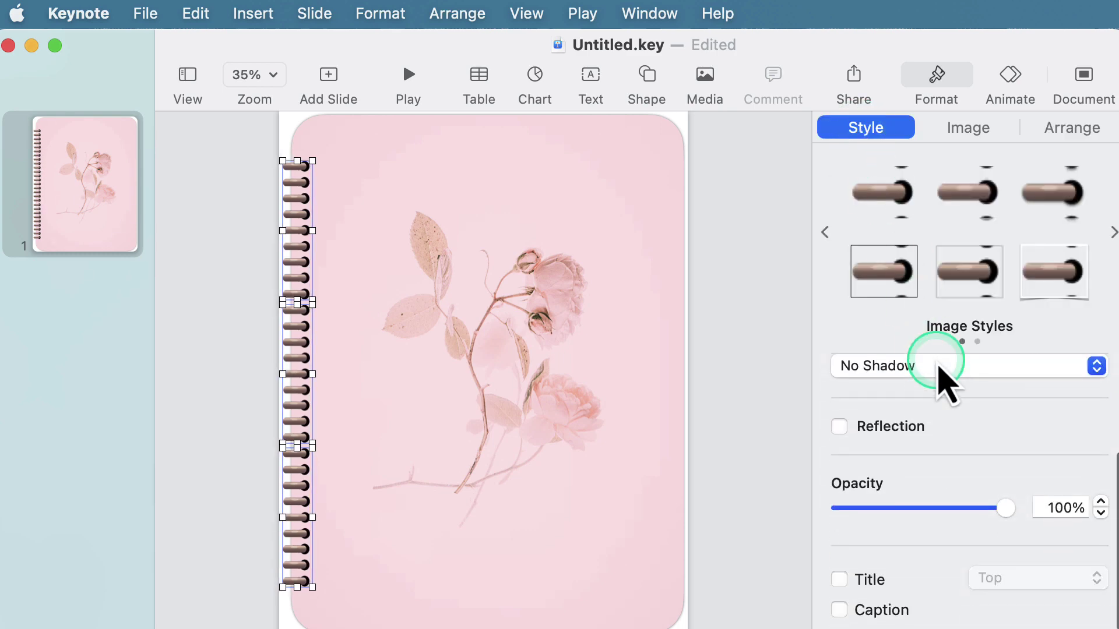
left_click(918, 389)
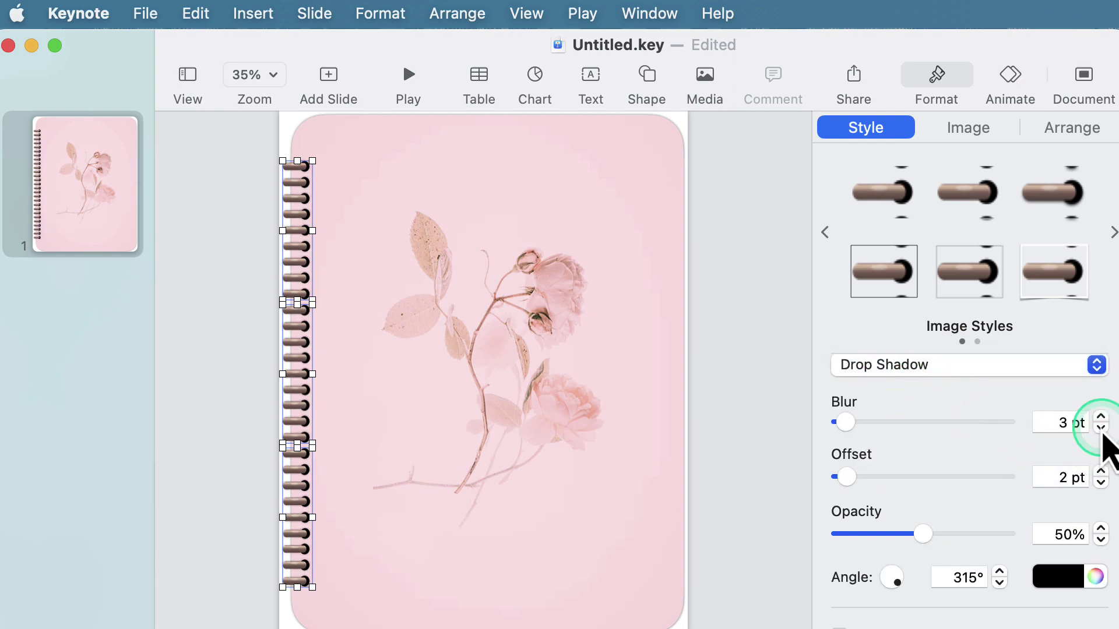
left_click(1100, 427)
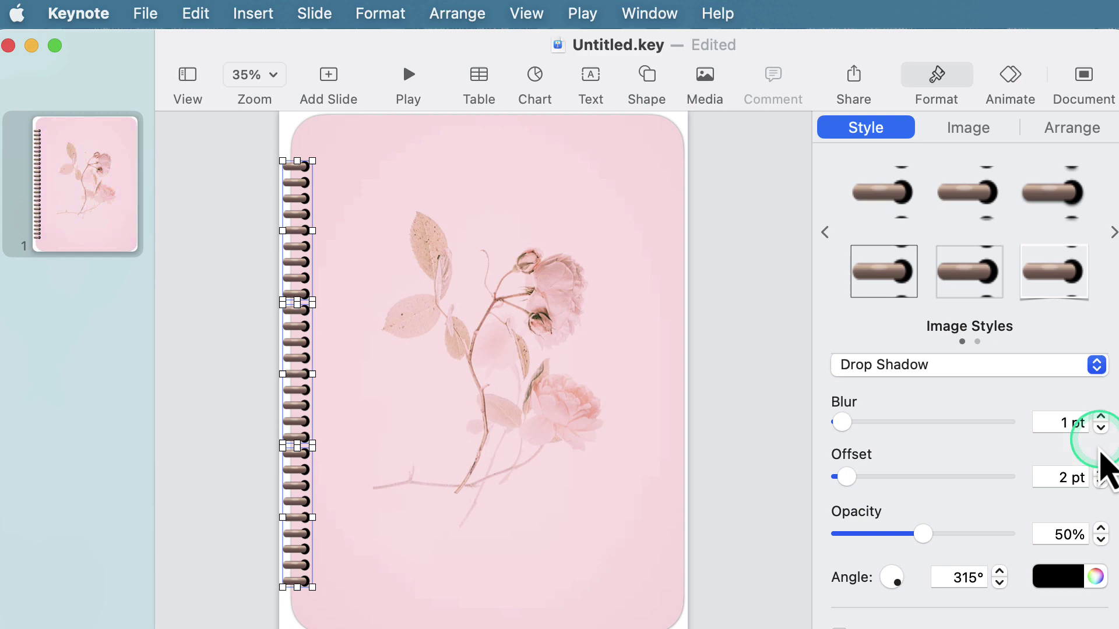
left_click(1101, 416)
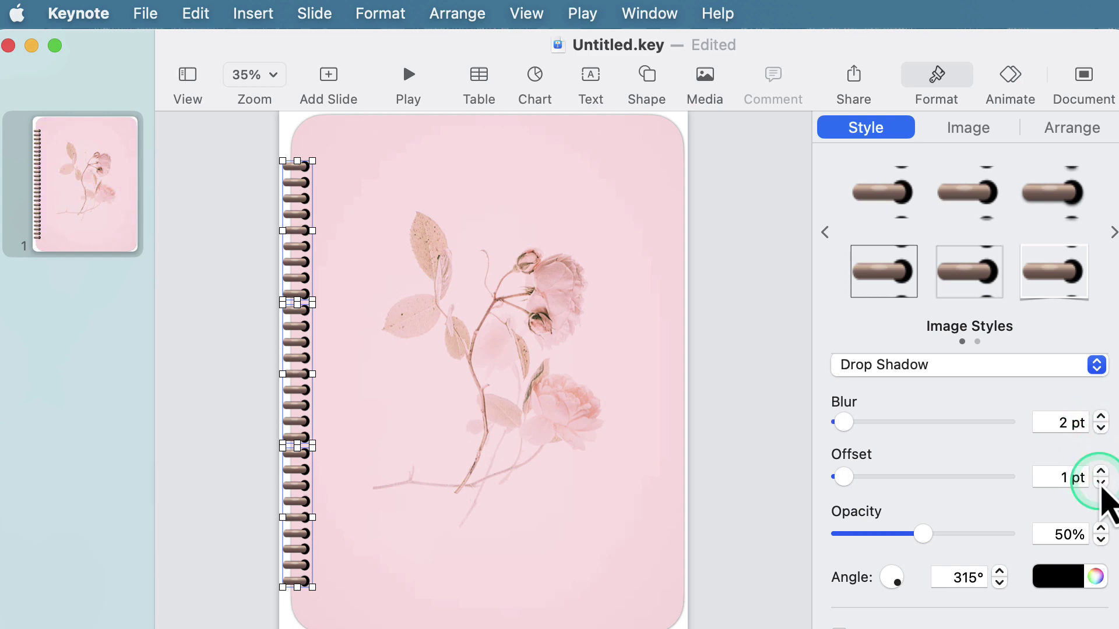
left_click(1059, 533)
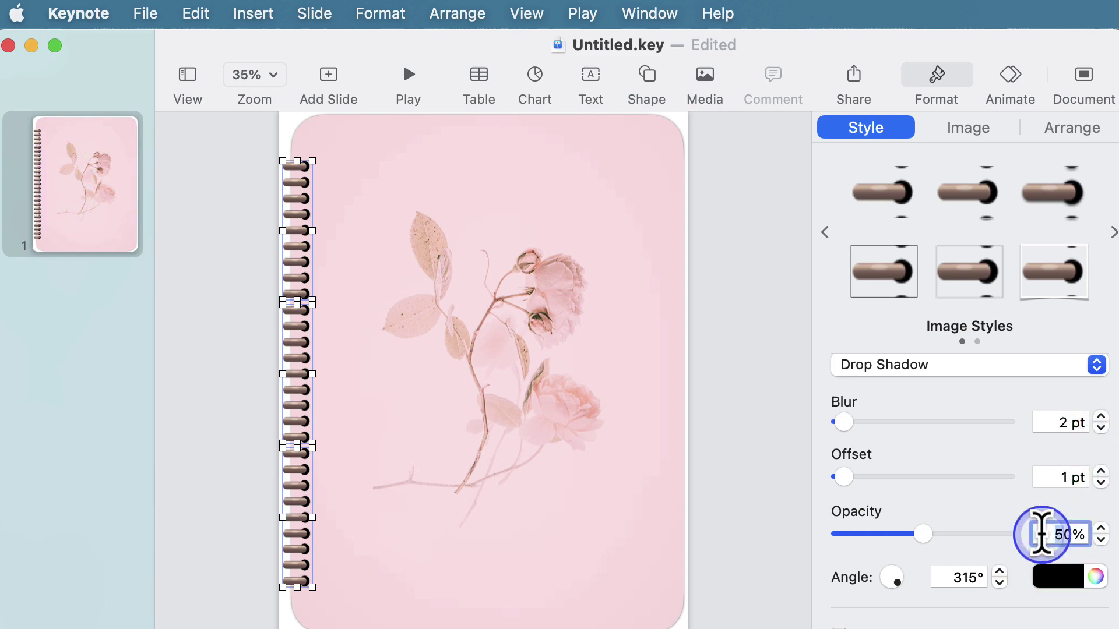
type("6")
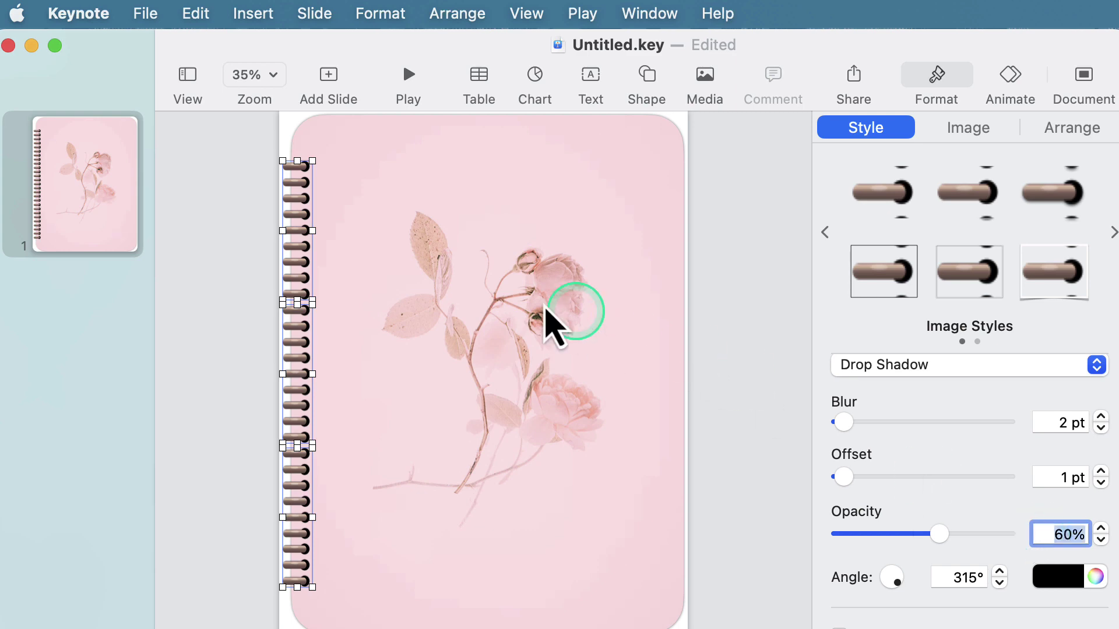
Group the three ring strips, and copy the ring group together with the flower-filled page shape
right_click(291, 255)
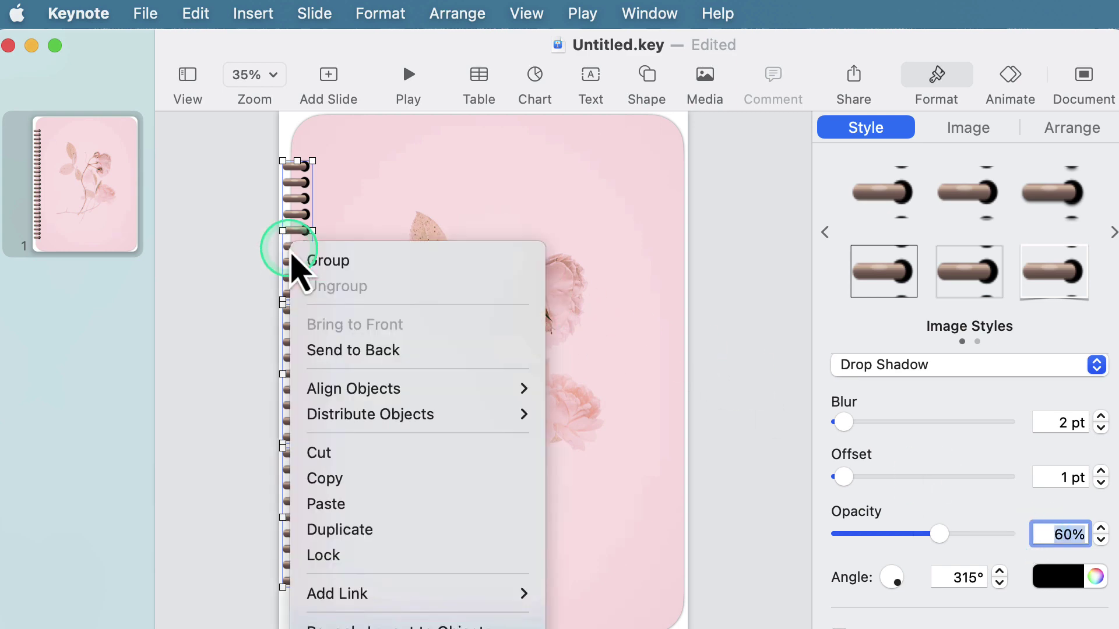
left_click(312, 266)
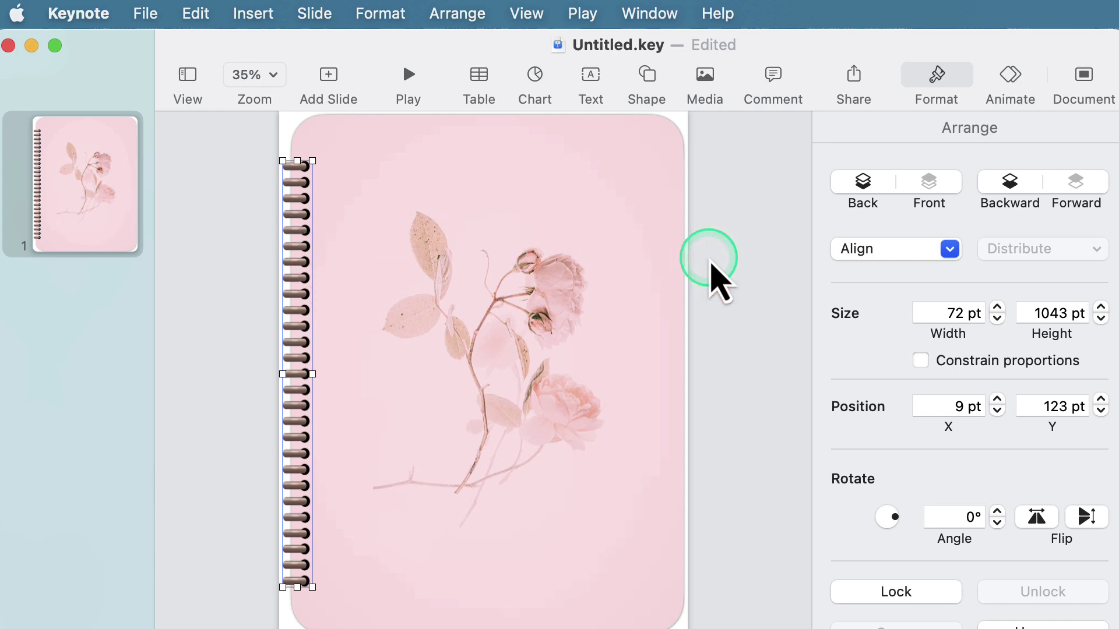
key("super+a")
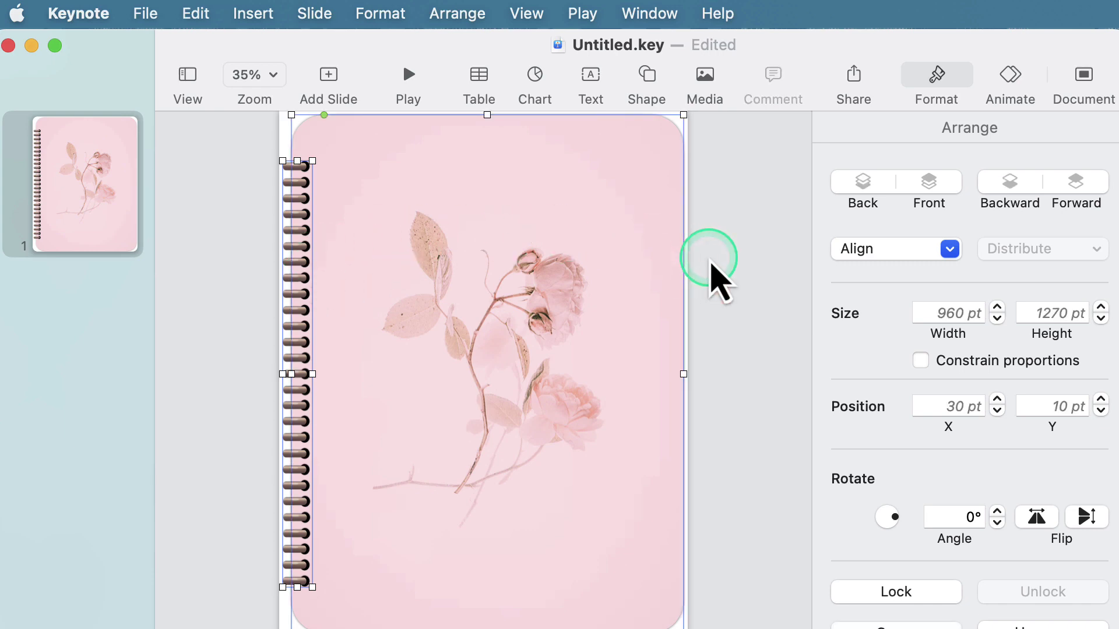
key("super+c")
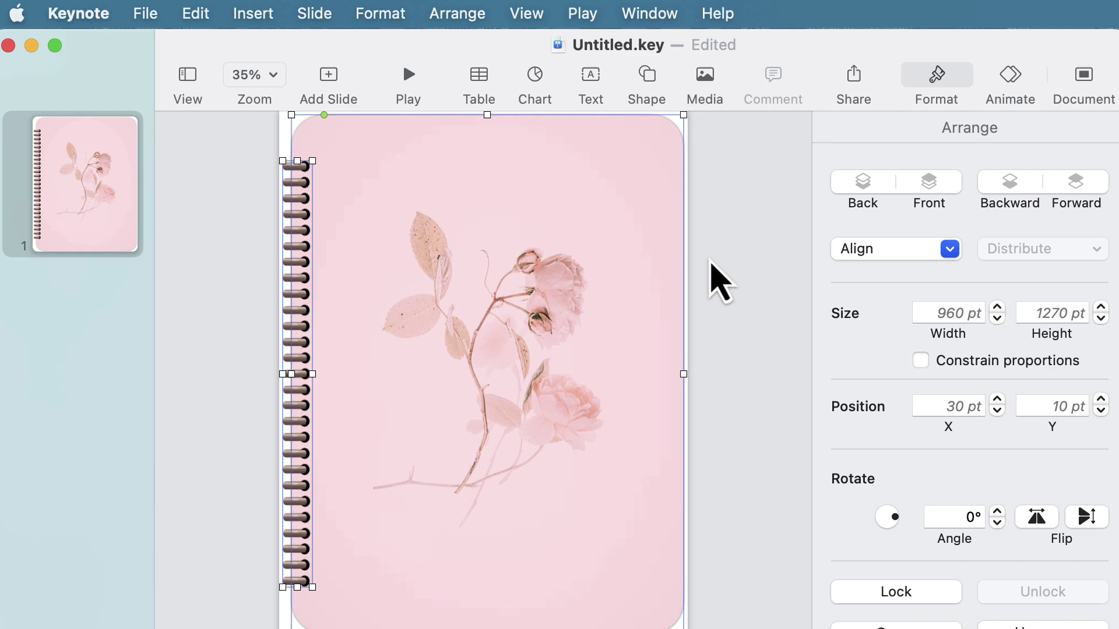
left_click(712, 261)
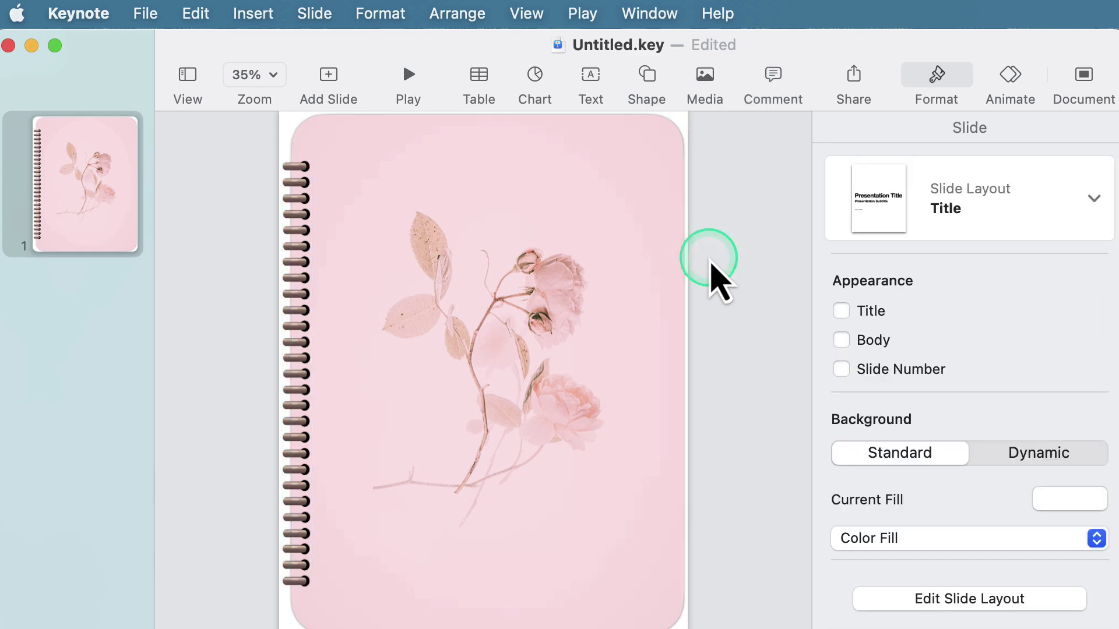
Open the slide layouts for editing and rename the Title layout as Cover
left_click(851, 454)
left_click(877, 606)
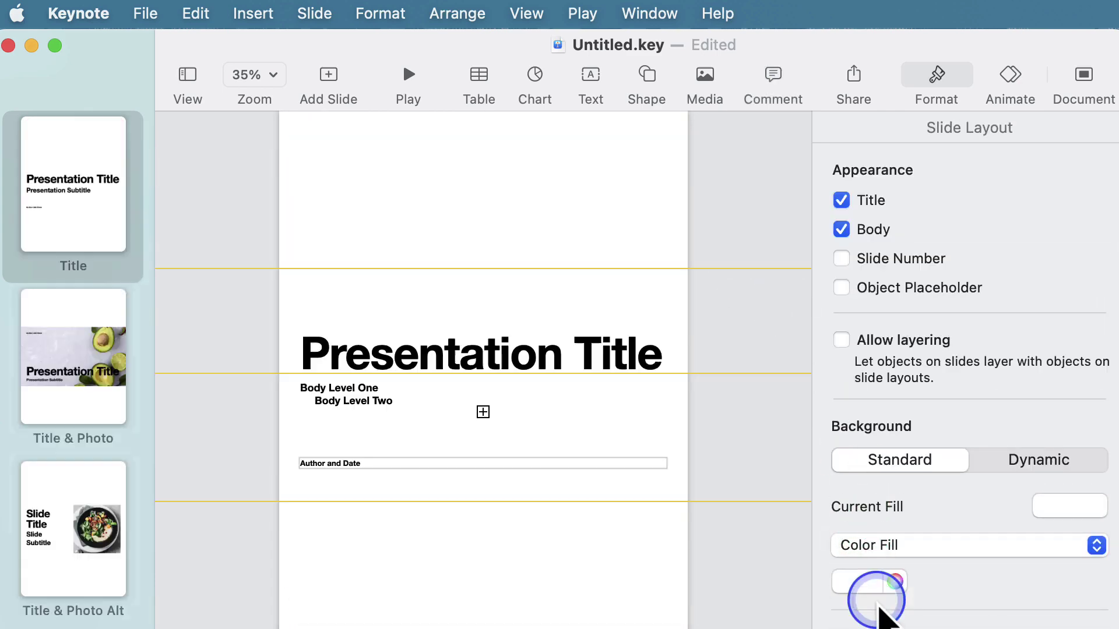
double_click(69, 266)
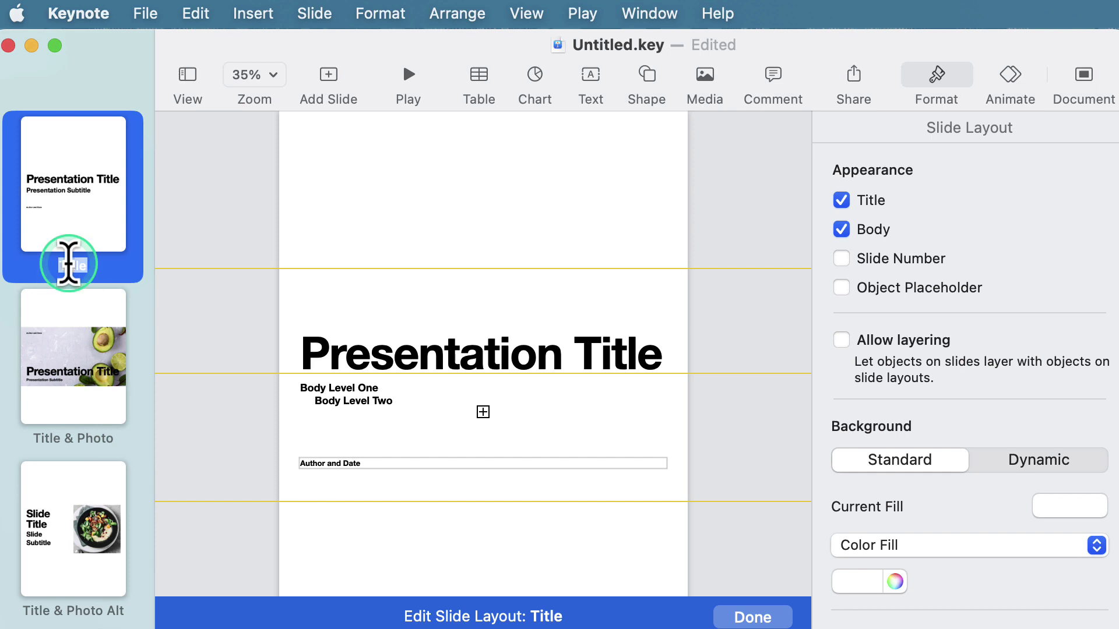
type("Cover")
key("Return")
Delete all slide layouts other than Cover, starting from Title & Photo
left_click(78, 425)
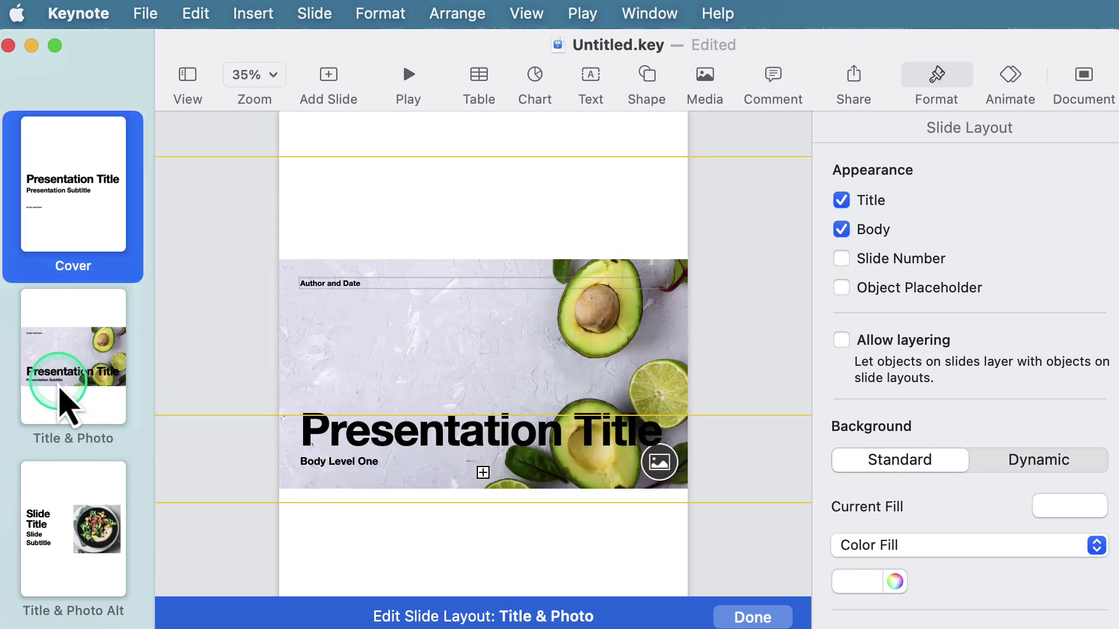
right_click(65, 402)
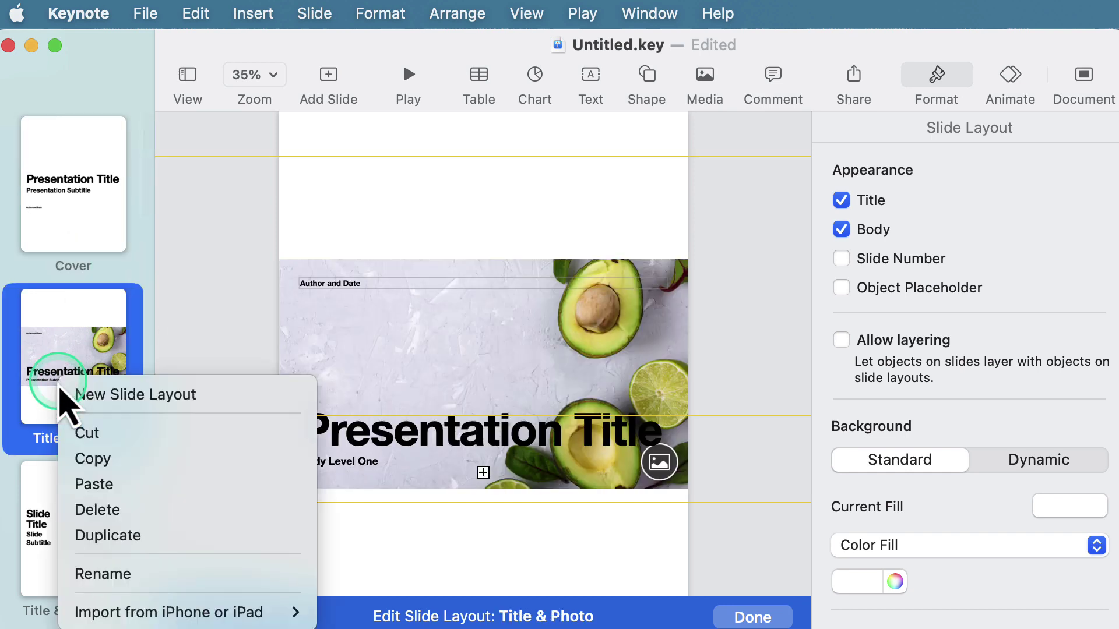
left_click(93, 510)
key("Delete")
Delete the title, body and author placeholders from the Cover layout
left_click(337, 212)
key("super+a")
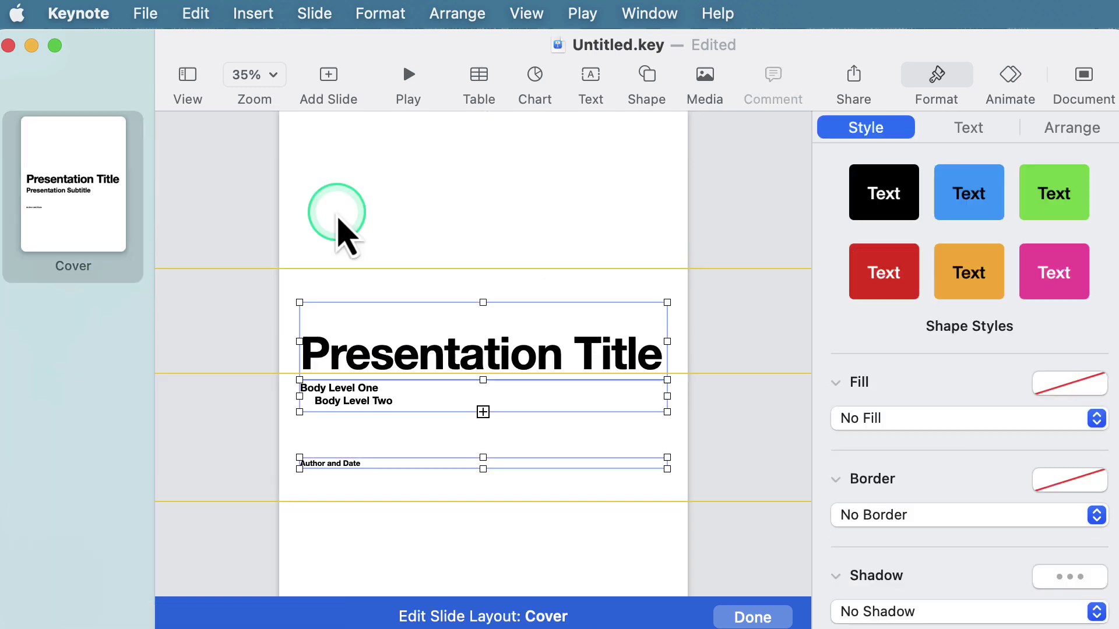
key("Delete")
left_click(197, 320)
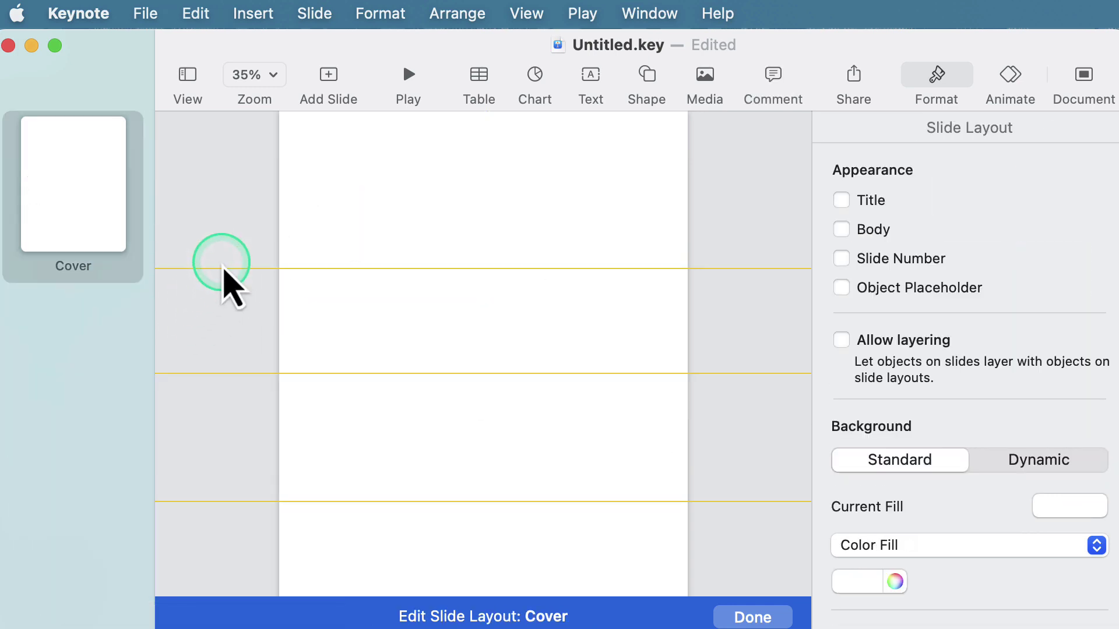
Remove the three horizontal guides from the Cover layout and paste the copied flower page and ring group onto it
left_click_drag(219, 269, 217, 42)
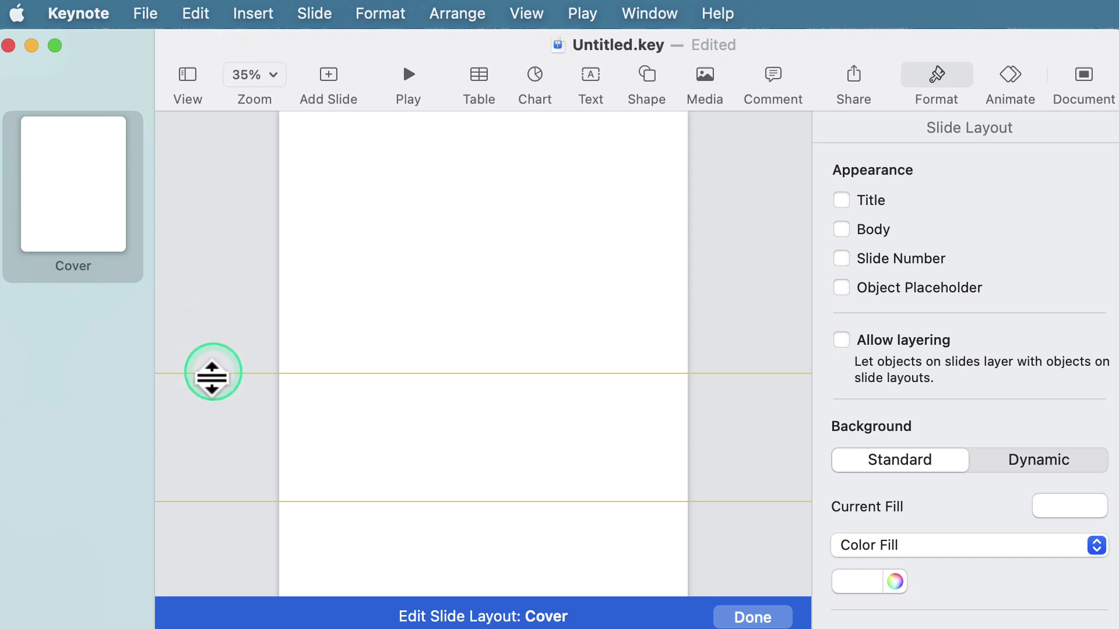
left_click_drag(212, 374, 246, 37)
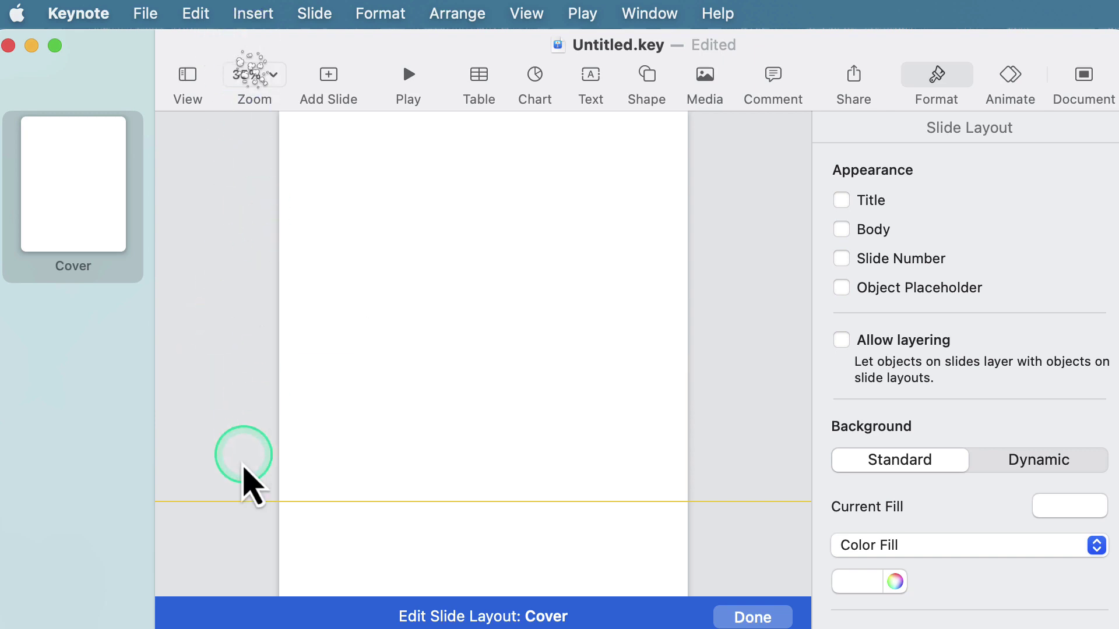
left_click_drag(227, 502, 212, 30)
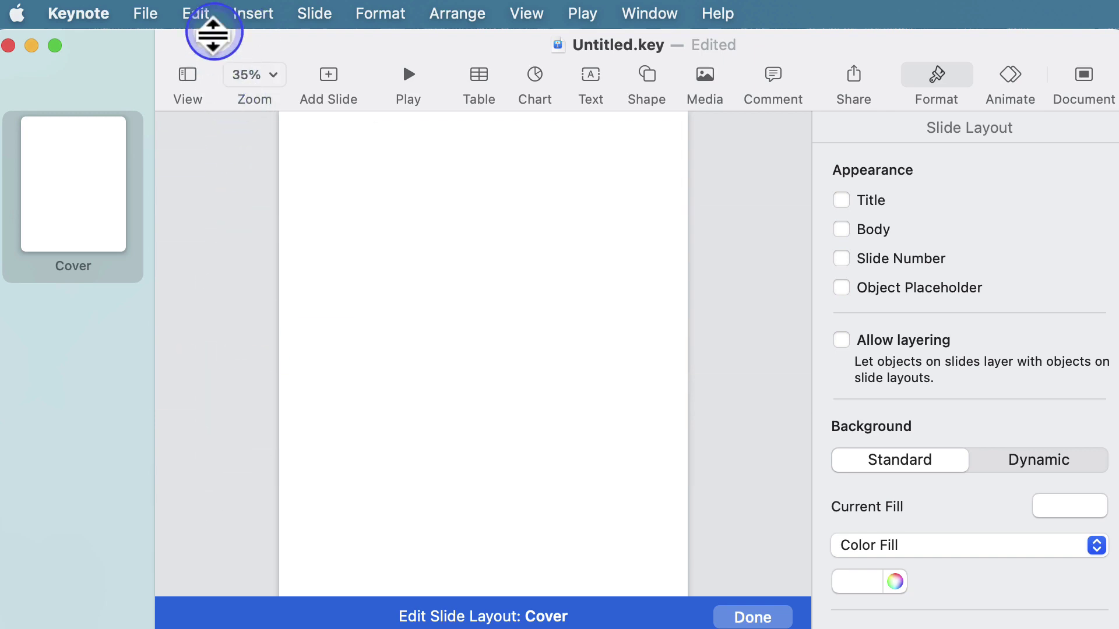
key("super+v")
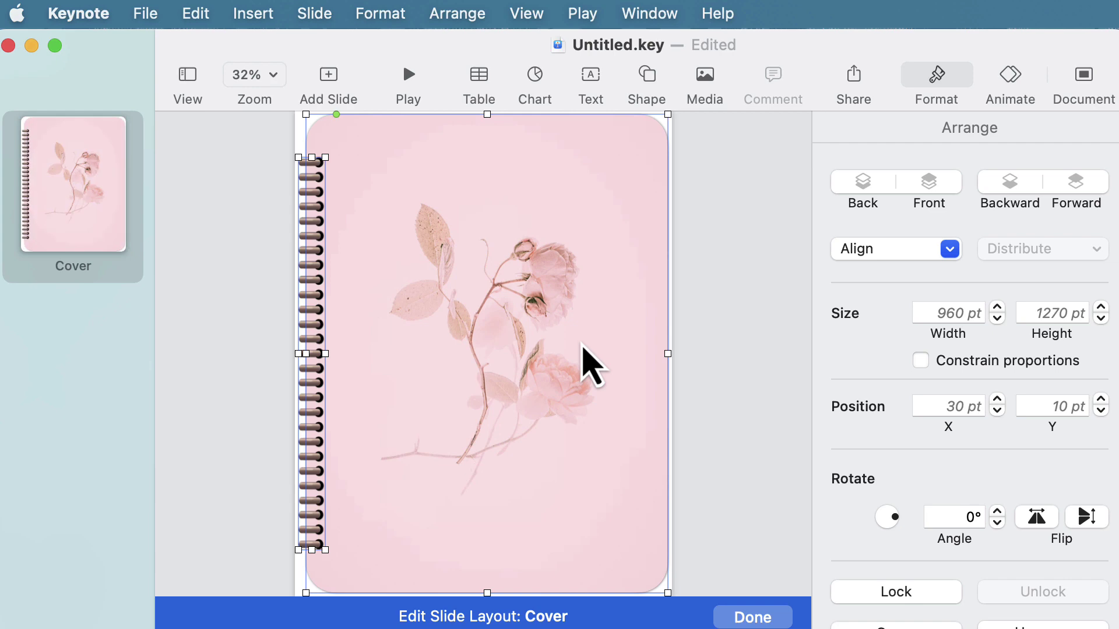
key("Escape")
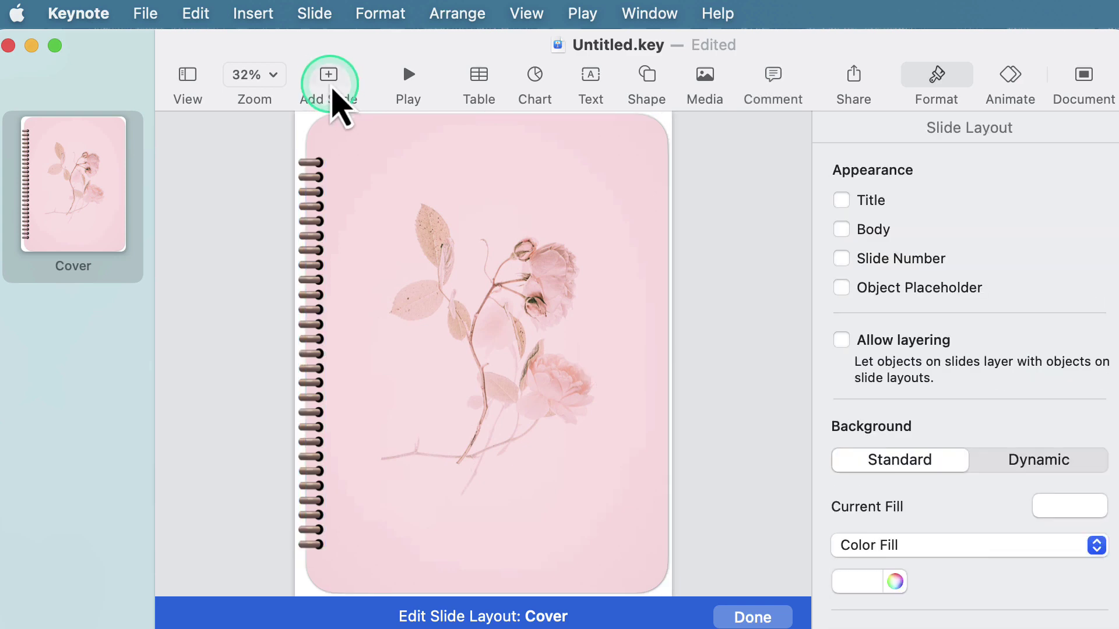
Add a second slide layout based on Cover and name it Page
left_click(328, 85)
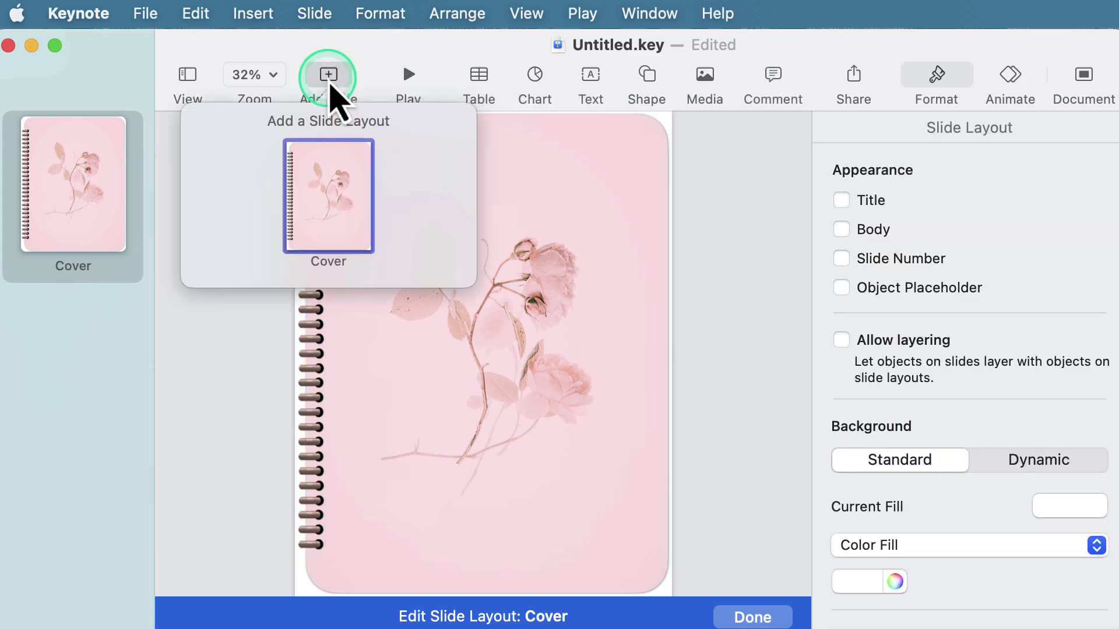
left_click(337, 192)
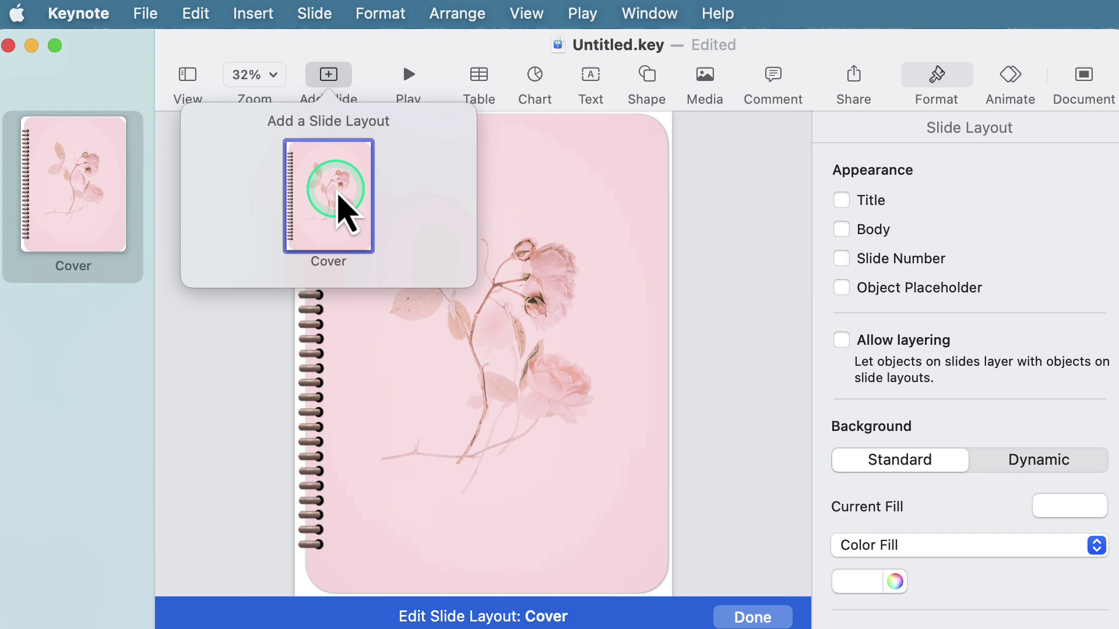
left_click(337, 192)
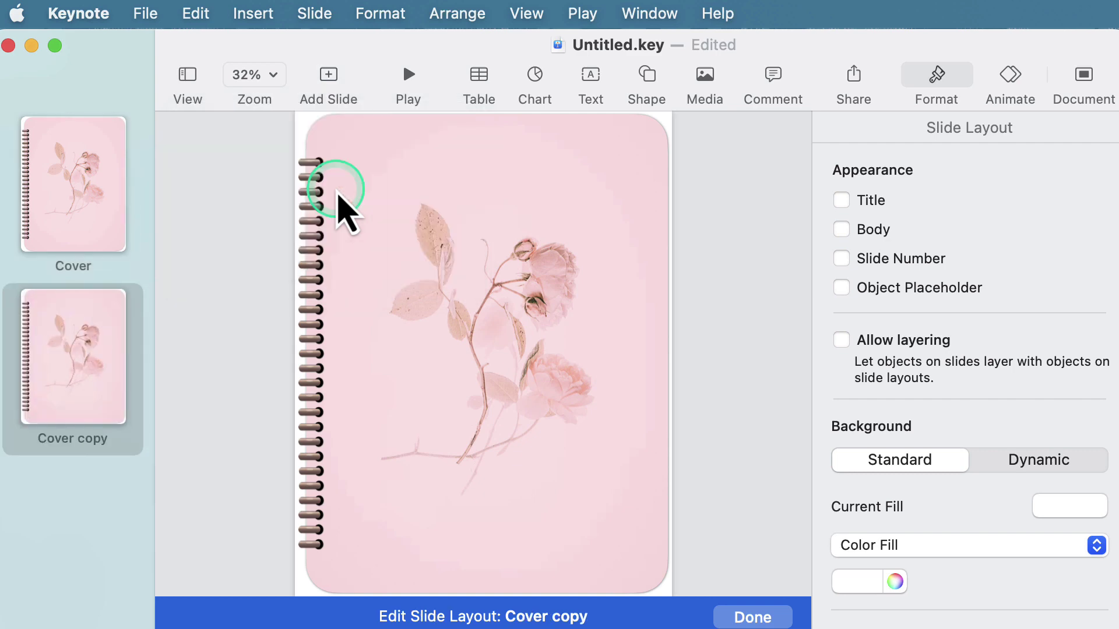
double_click(70, 437)
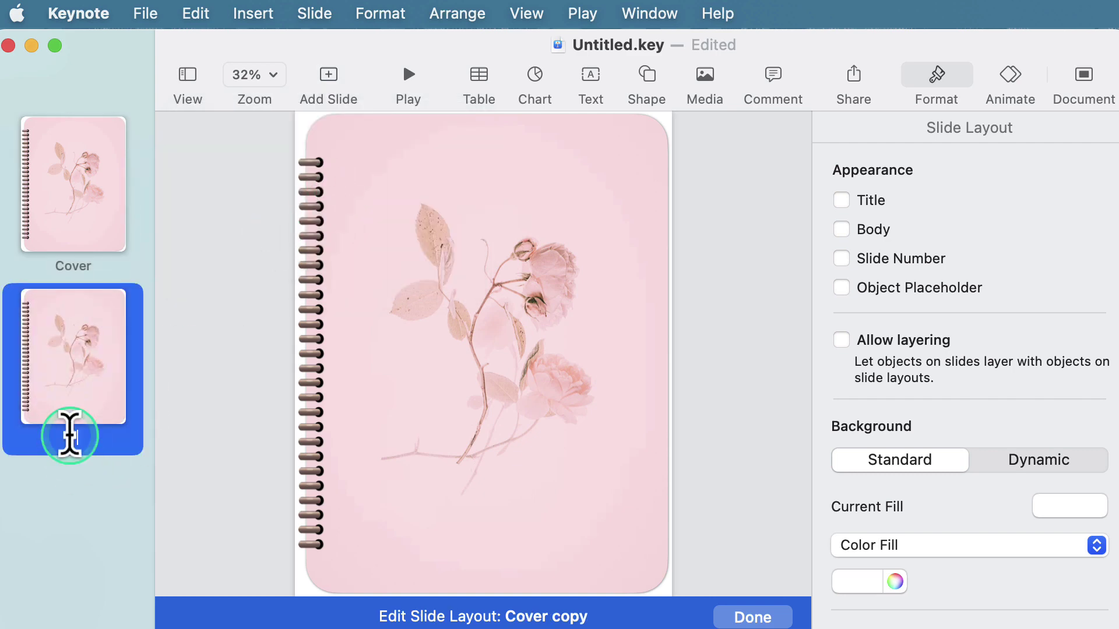
type("Page")
Duplicate the flower-filled page shape in the Page layout and place the copy exactly over the original at X 30 pt, Y 10 pt
left_click(591, 179)
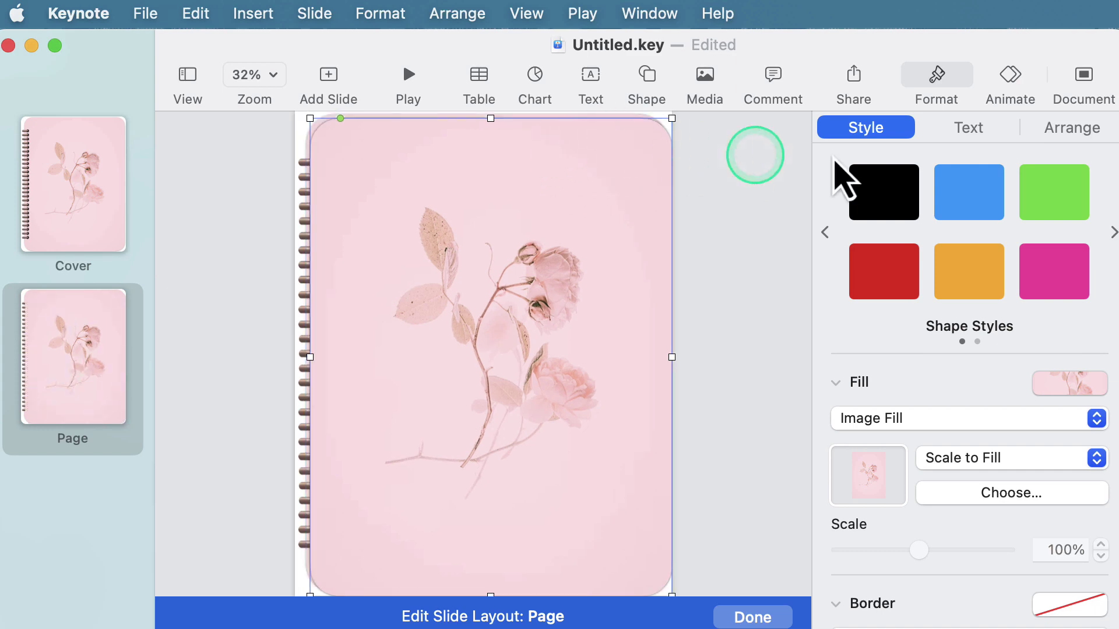
left_click(1086, 131)
left_click_drag(440, 244, 435, 241)
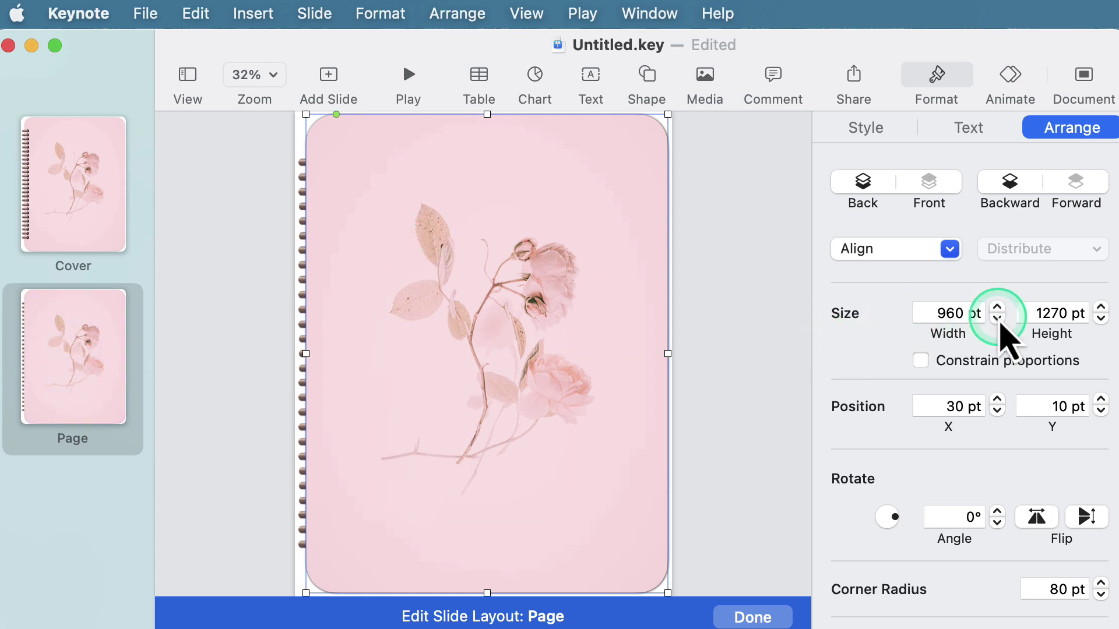
Change the duplicated page shape's image fill to a white color fill
left_click(867, 131)
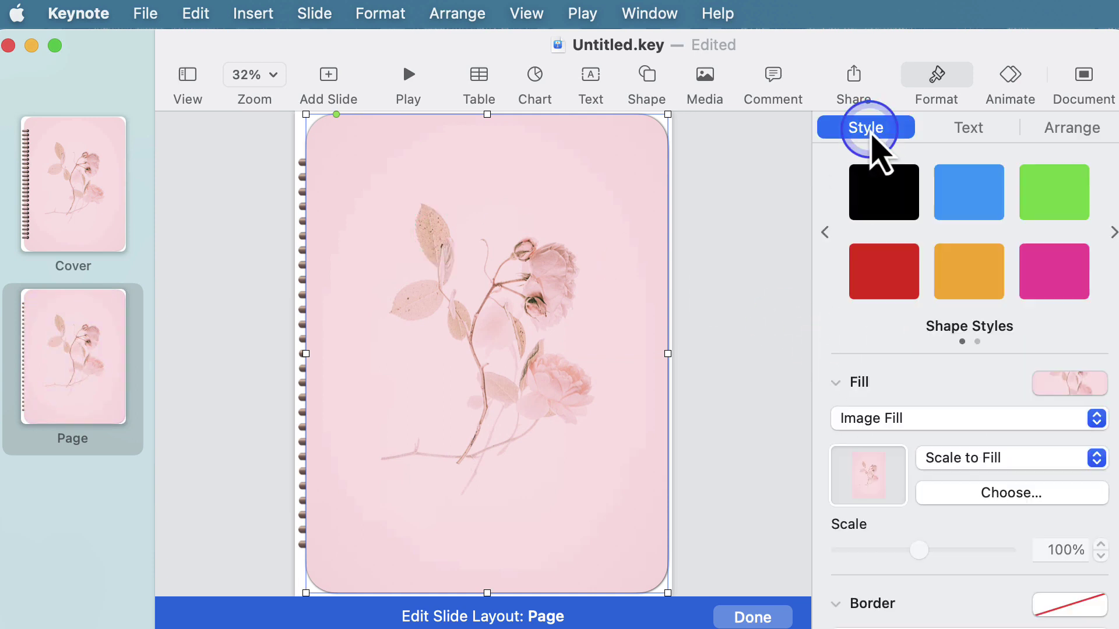
left_click(874, 418)
left_click(868, 349)
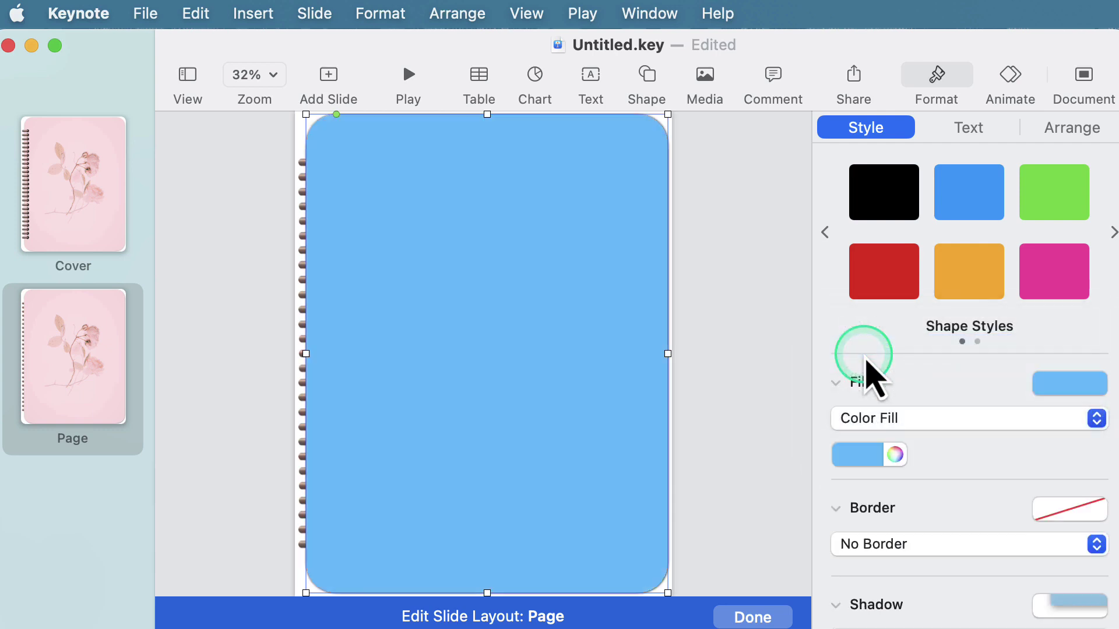
left_click(858, 458)
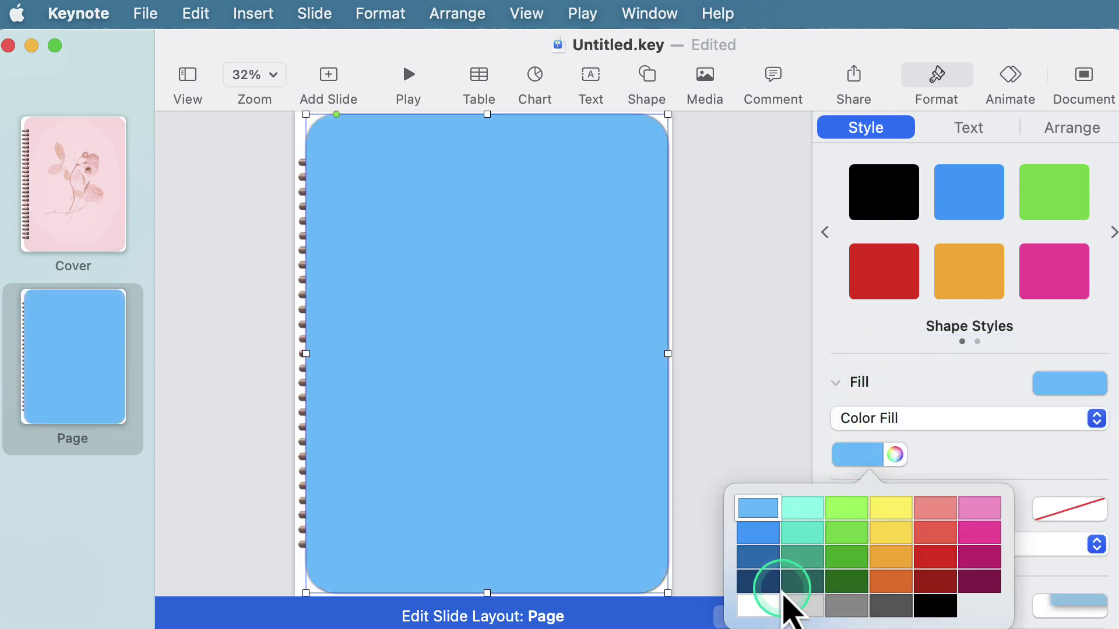
left_click(758, 605)
Resize the white page shape to 890 pt wide and 1240 pt high
left_click(1073, 128)
left_click(947, 313)
type("89")
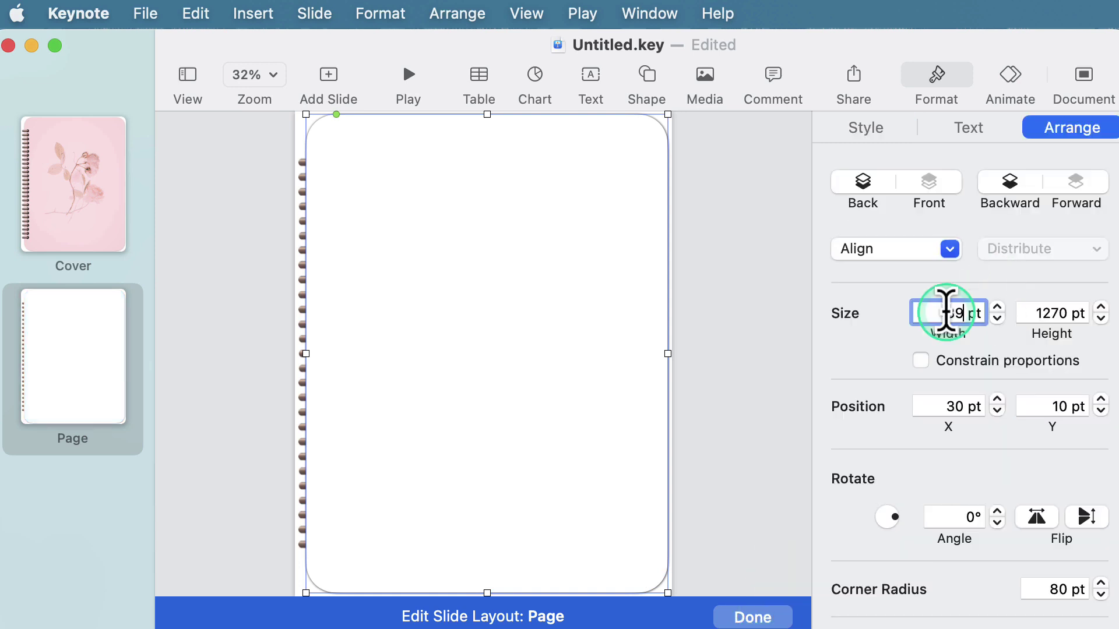
type("0")
key("Tab")
key("Tab")
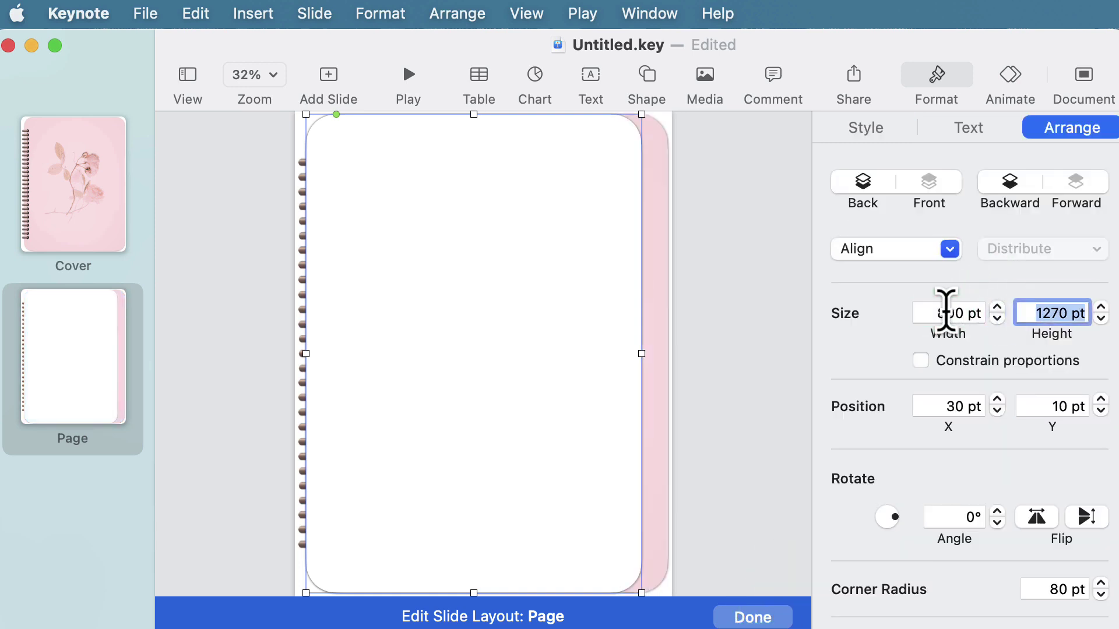
type("1240")
key("Tab")
key("Tab")
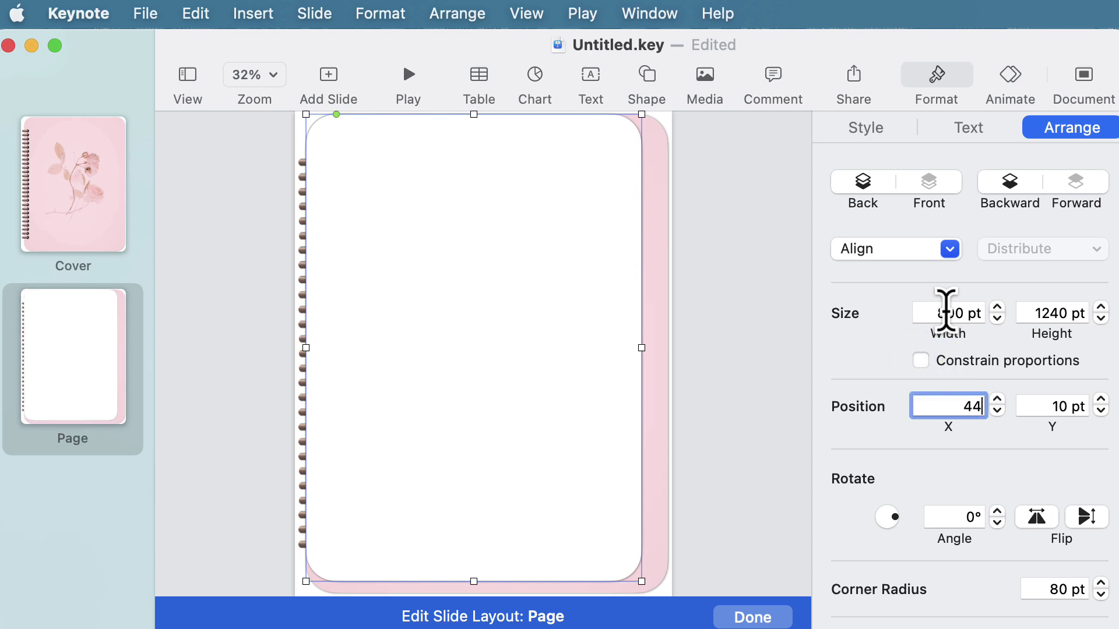
Position the white page shape at X 44 pt and Y 25 pt
key("Return")
key("Tab")
type("2")
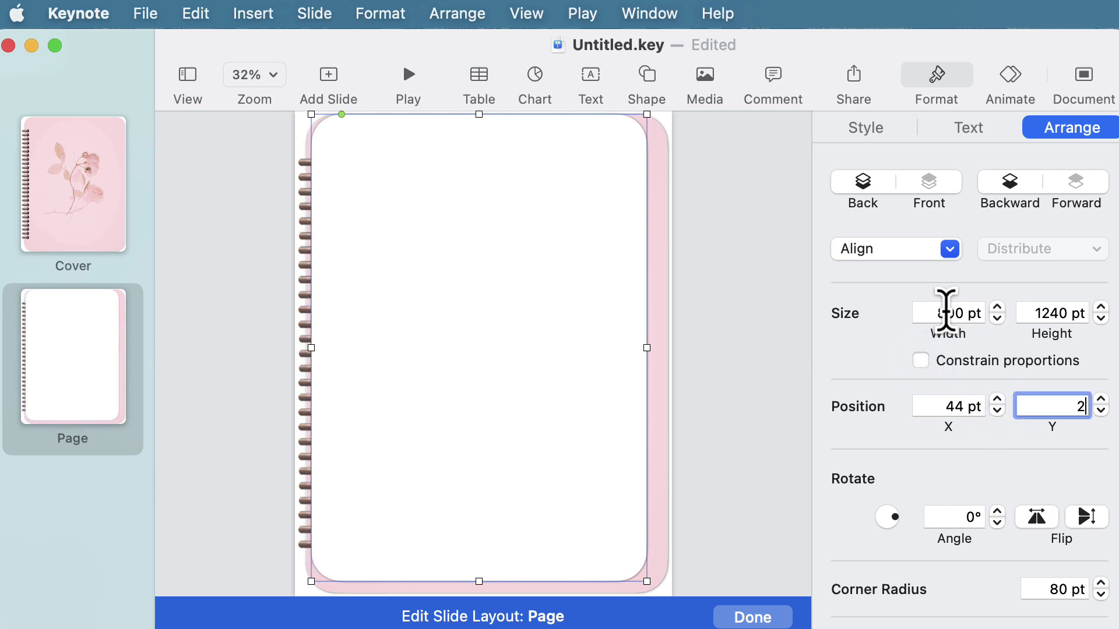
type("5")
key("Return")
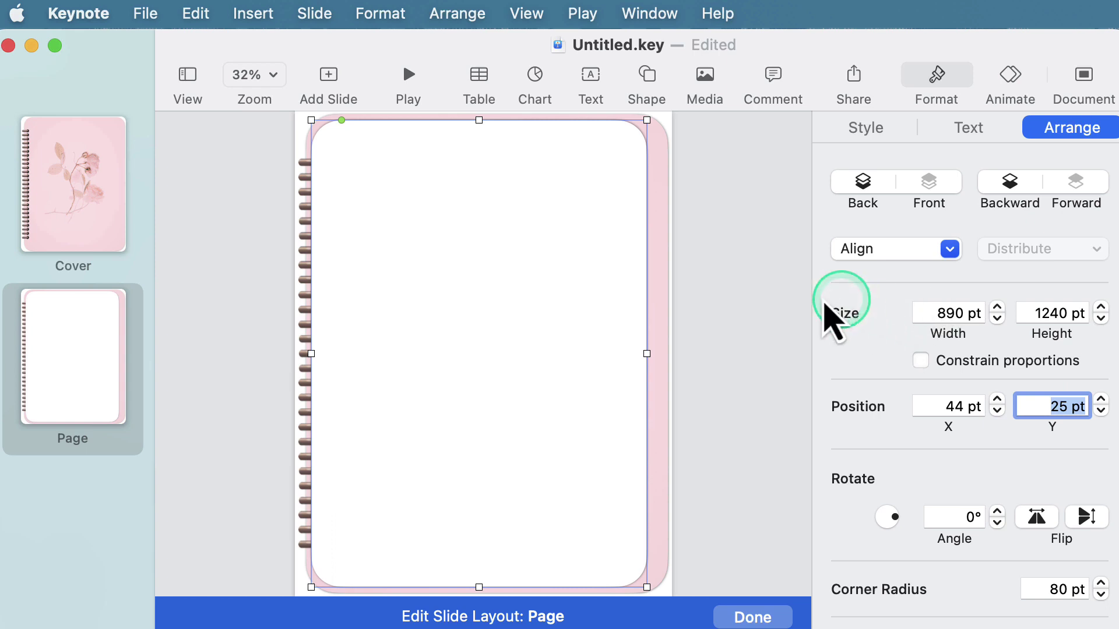
Duplicate the white page shape and move the copy over the original at X 45 pt, Y 25 pt
left_click(715, 320)
left_click(540, 332)
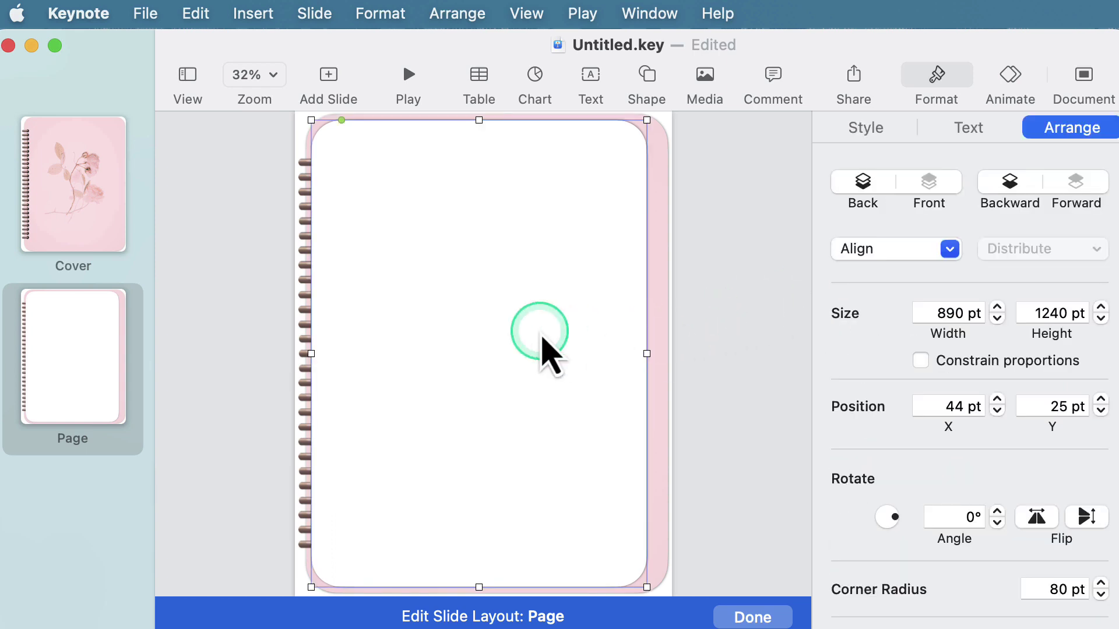
key("shift+Right")
key("shift+Down")
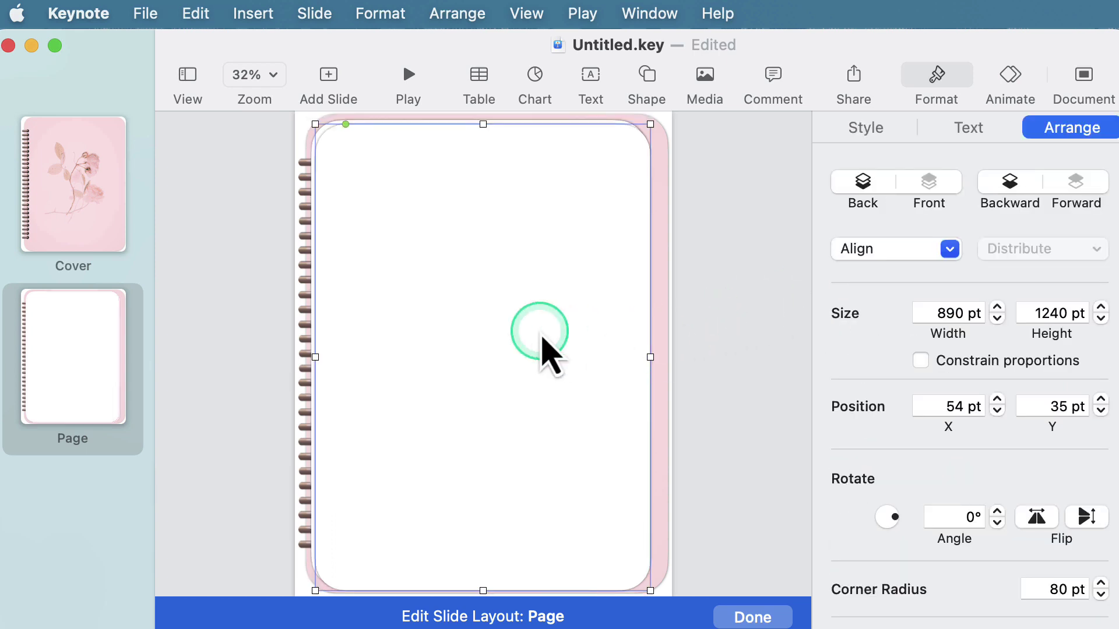
left_click_drag(512, 320, 509, 315)
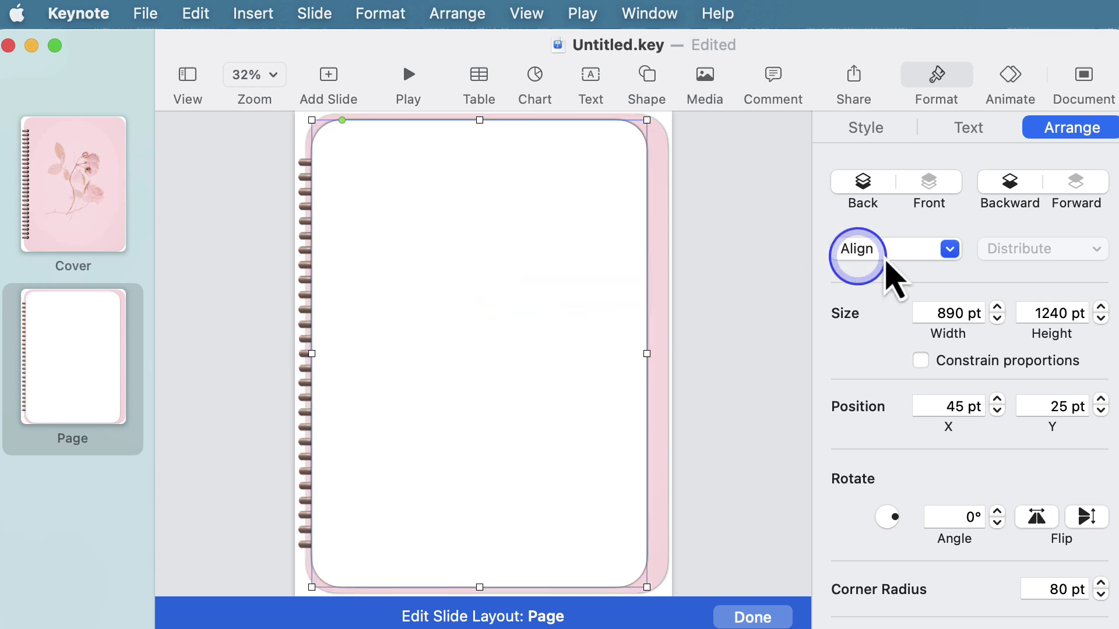
Narrow the duplicated white page to 884 pt and set its X position to 44 pt
left_click(997, 318)
left_click(997, 319)
left_click(997, 318)
left_click(997, 318)
left_click(997, 318)
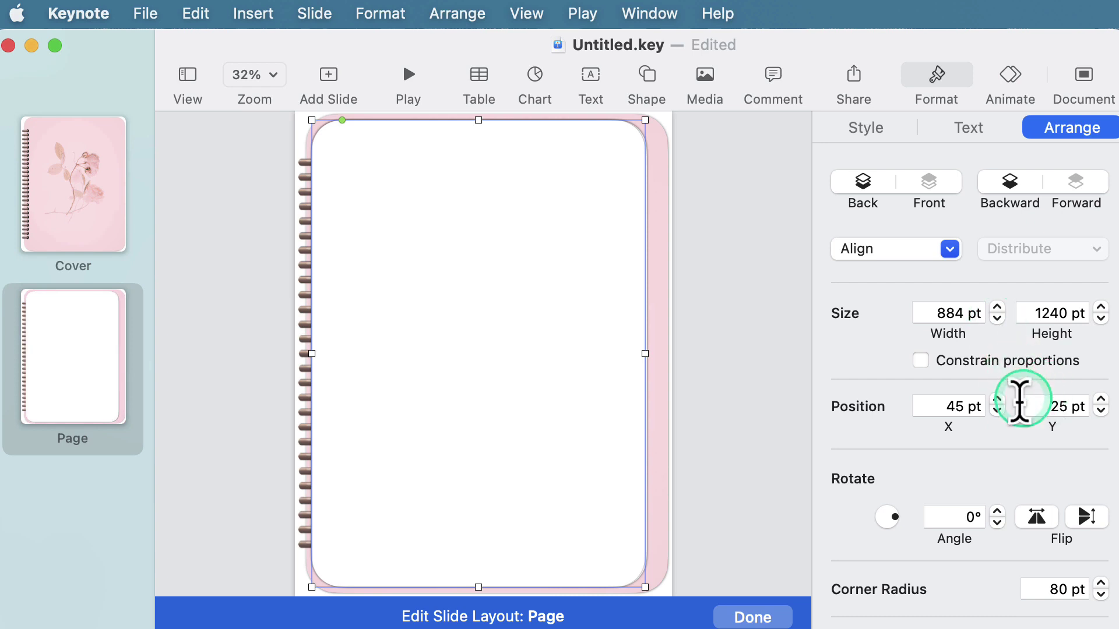
left_click(997, 410)
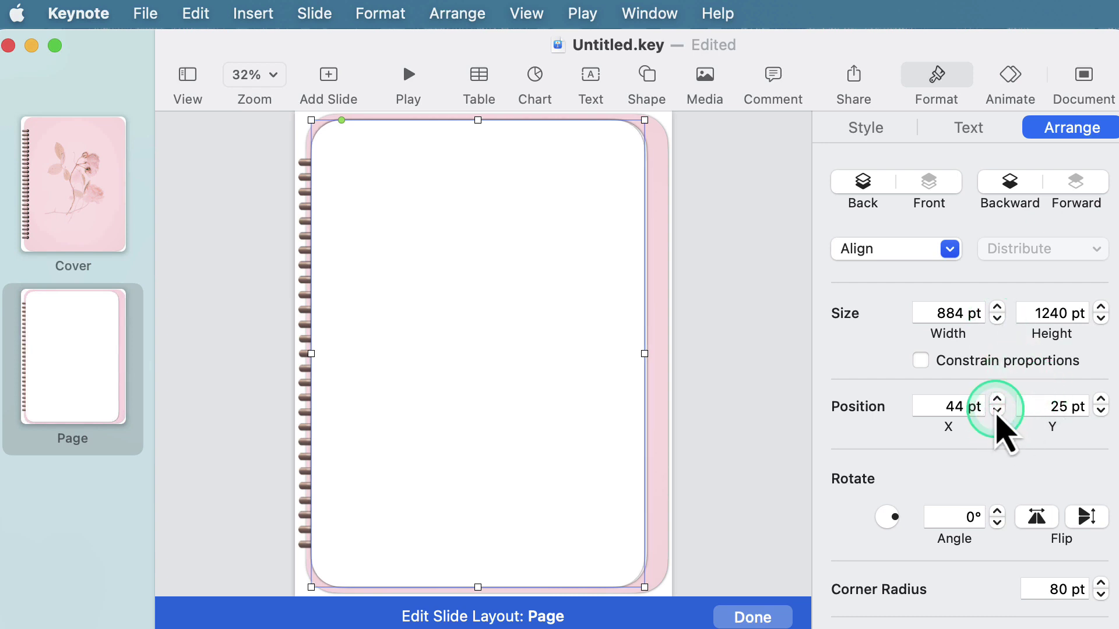
Duplicate the 884 pt wide white page and place the new copy at X 44 pt, Y 25 pt
left_click(770, 390)
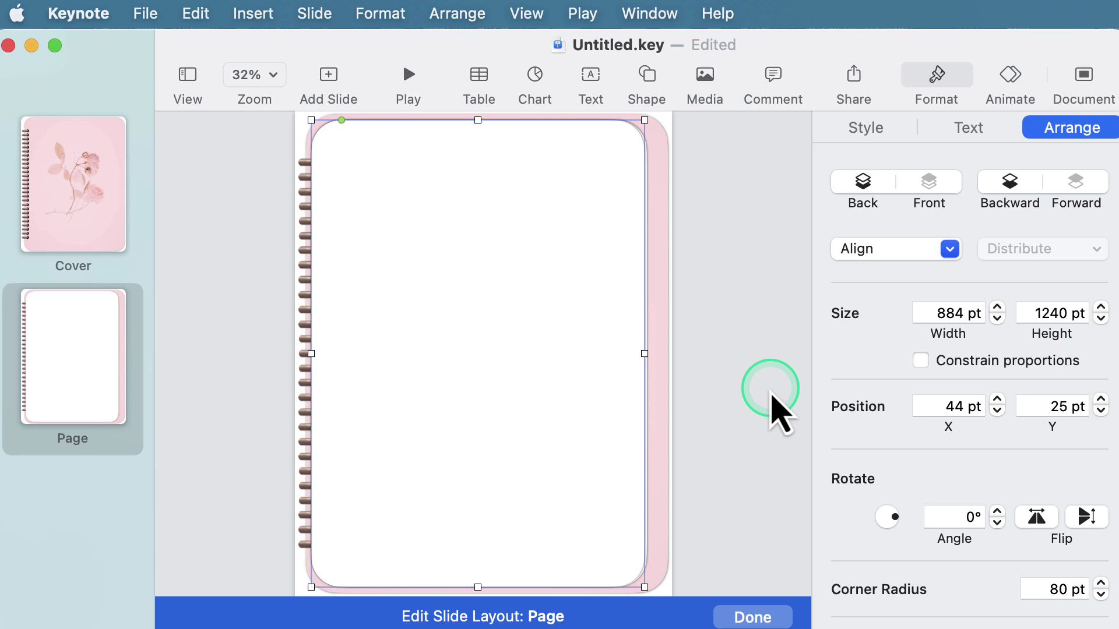
key("super+d")
left_click_drag(536, 329, 517, 317)
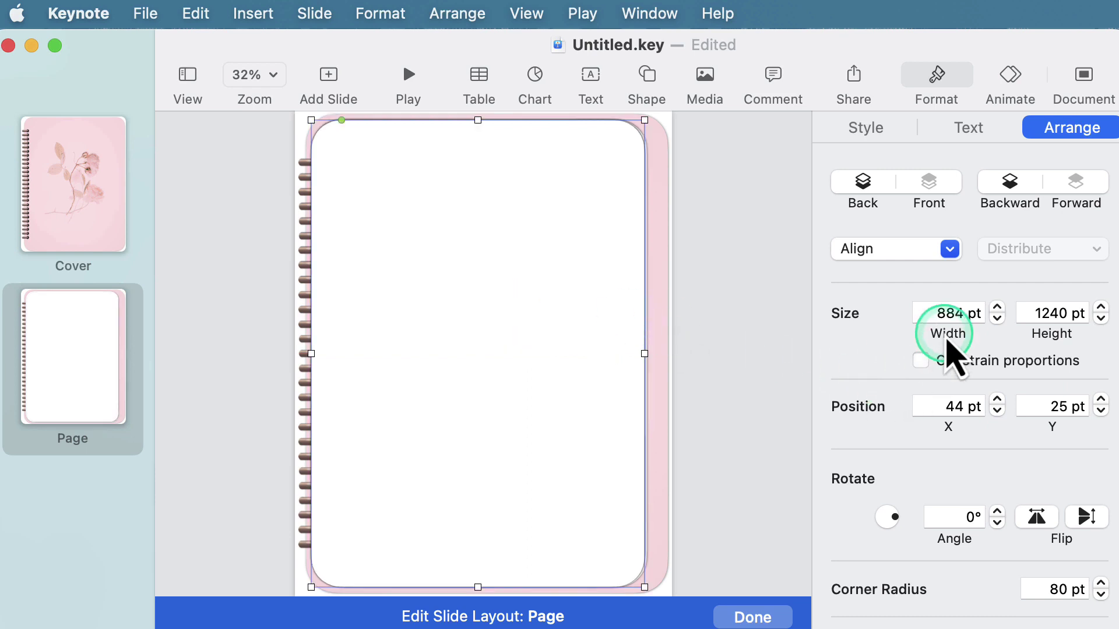
Narrow the topmost white page copy to 878 pt and deselect it
left_click(997, 320)
left_click(997, 320)
left_click(997, 321)
left_click(997, 320)
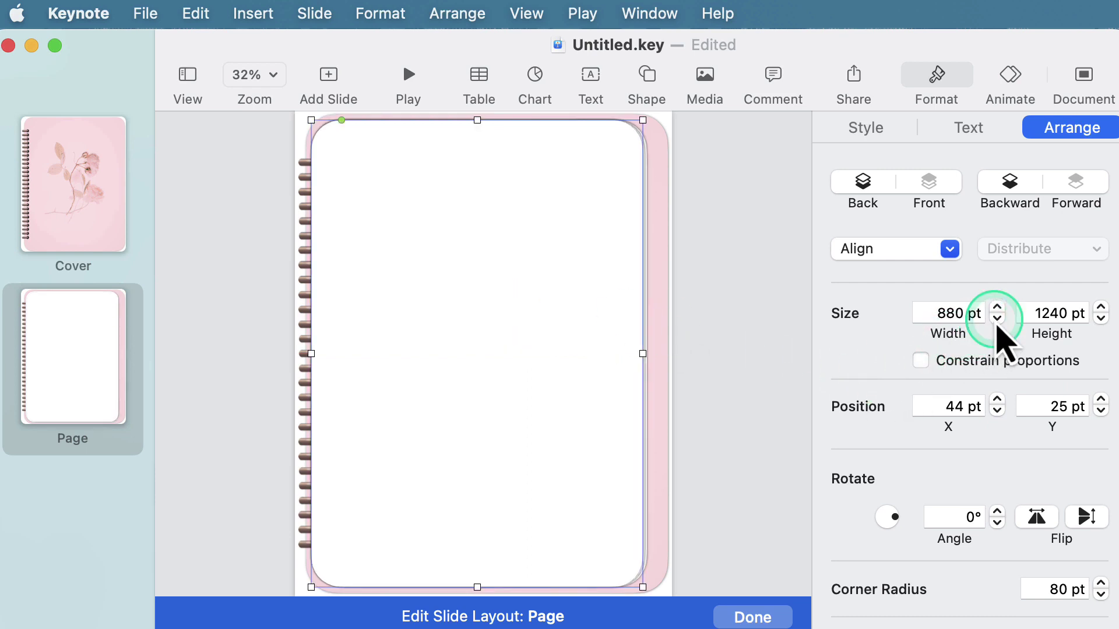
left_click(997, 319)
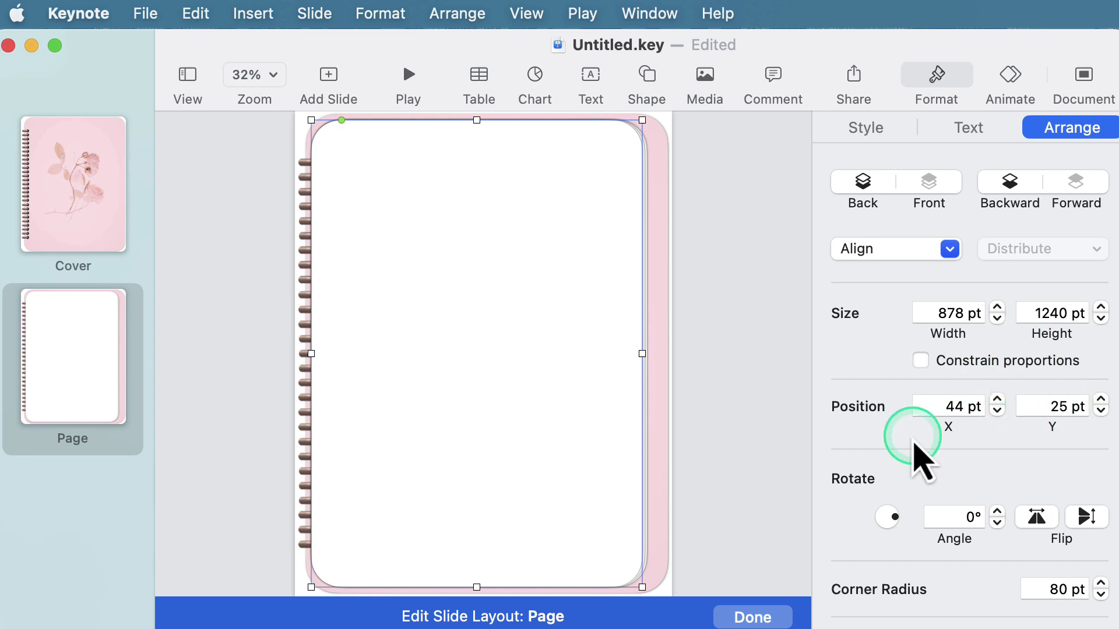
left_click(692, 383)
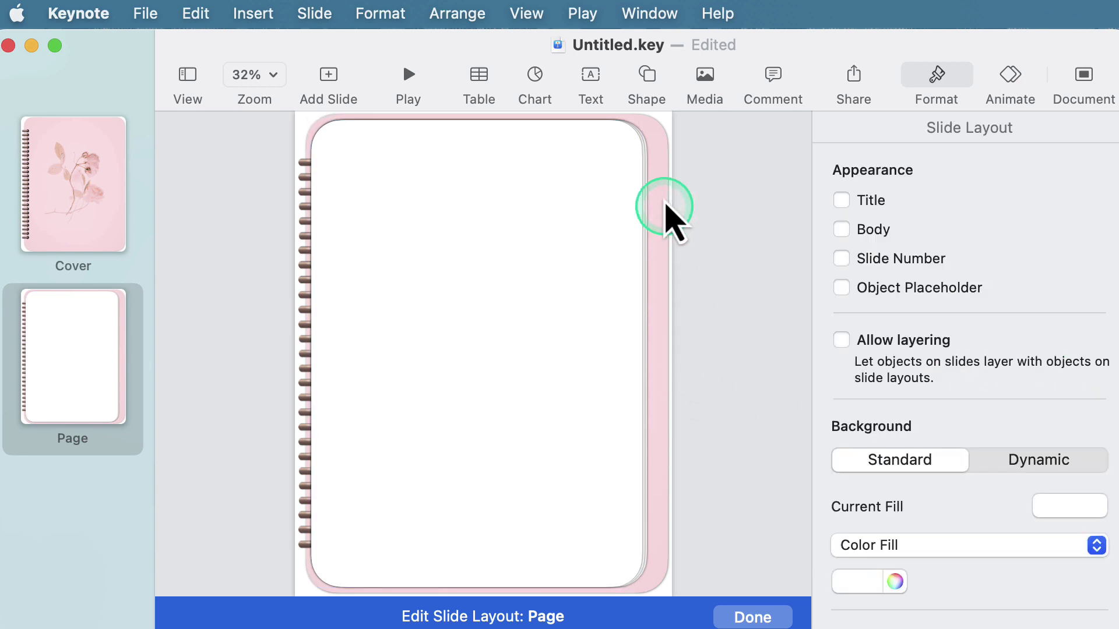
Bring the binder rings image to the front so it sits over the white pages, and deselect it
left_click(645, 165)
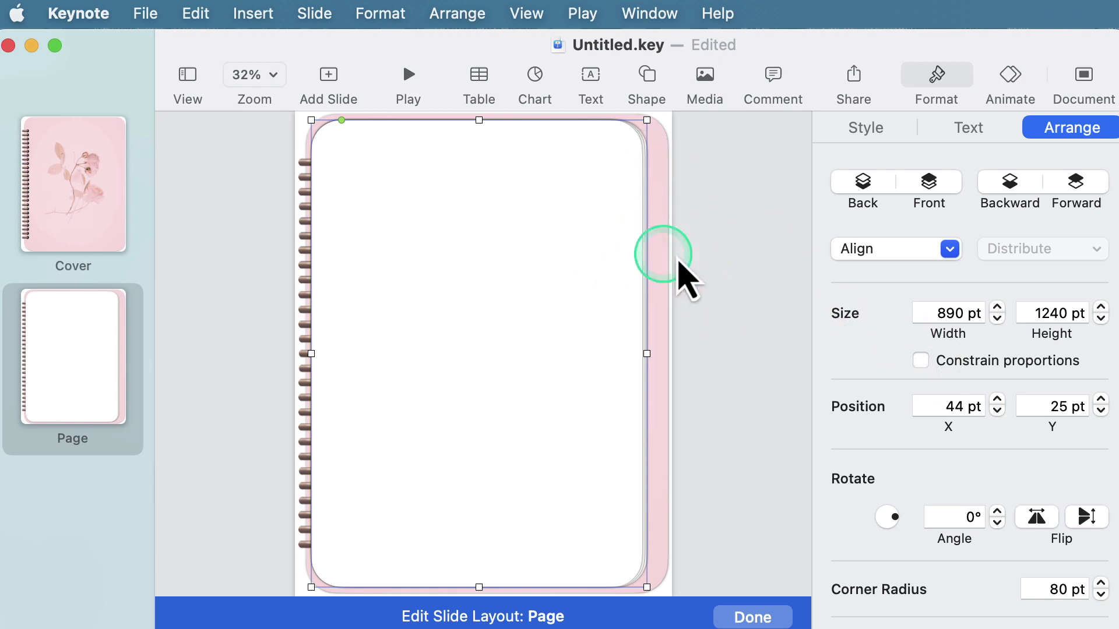
left_click(730, 258)
left_click(302, 218)
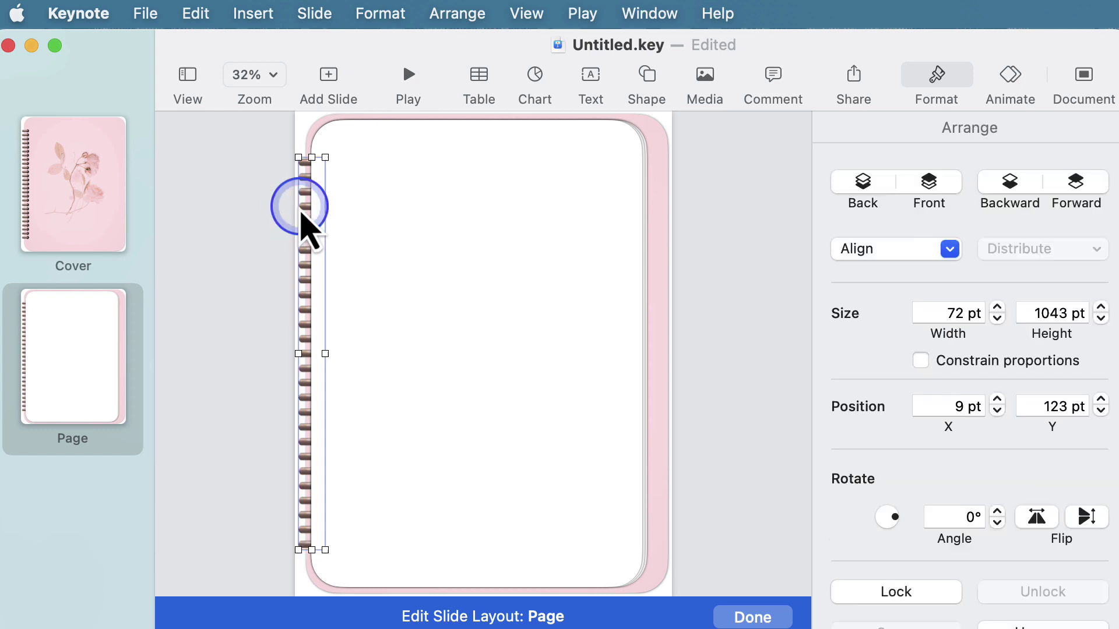
left_click(932, 189)
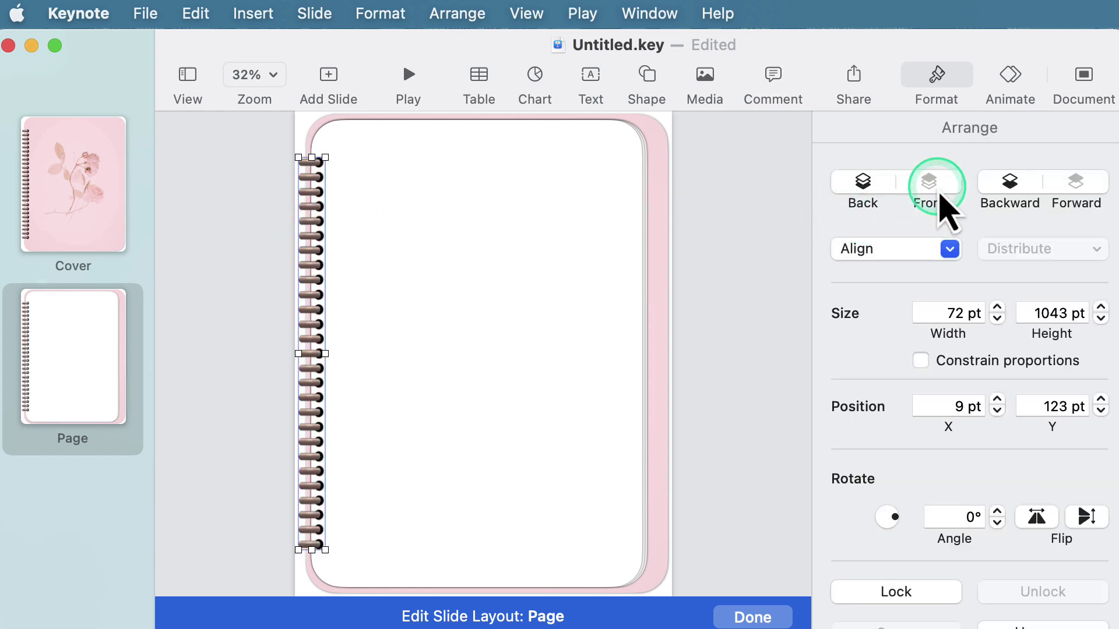
left_click(733, 258)
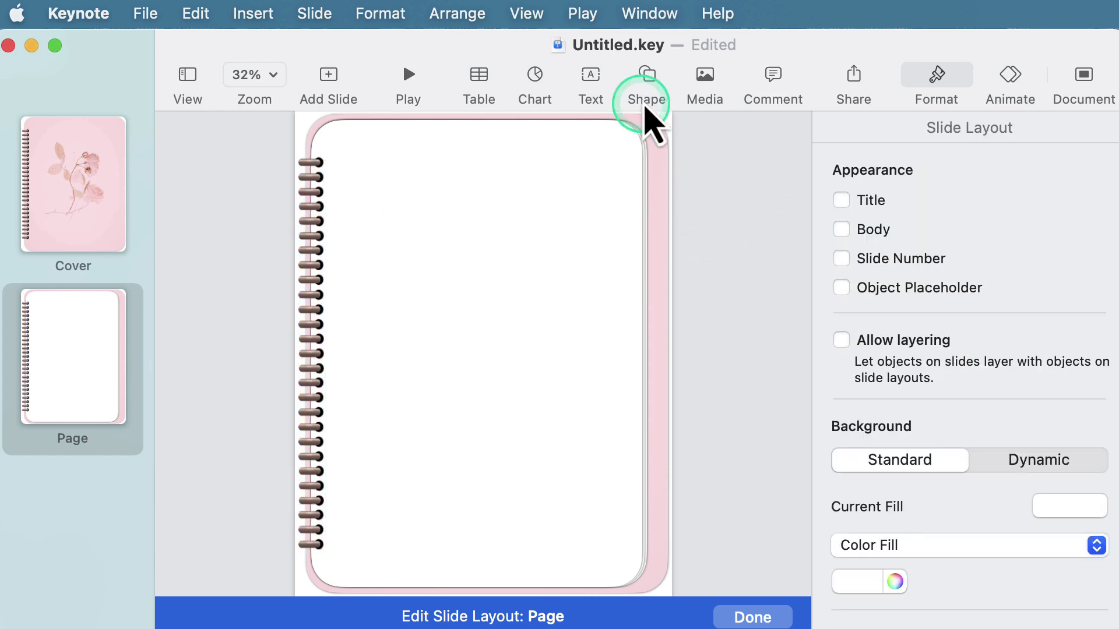
Insert a rounded square, size it to 80 by 150 pt, and place it near the page's upper right at about X 787 pt, Y 196 pt
left_click(647, 82)
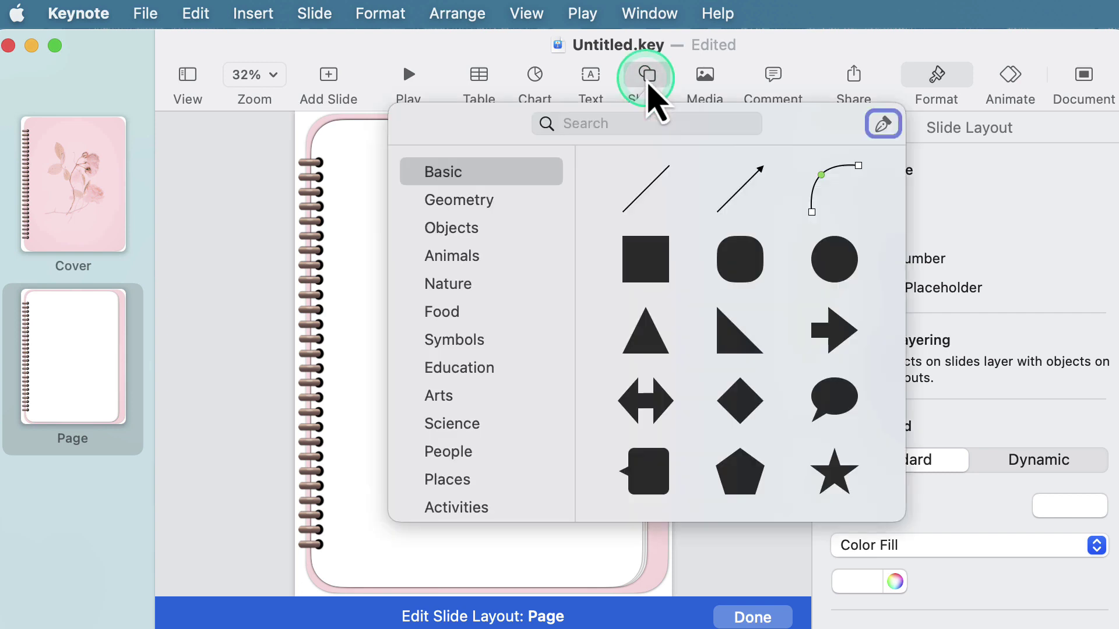
left_click(743, 266)
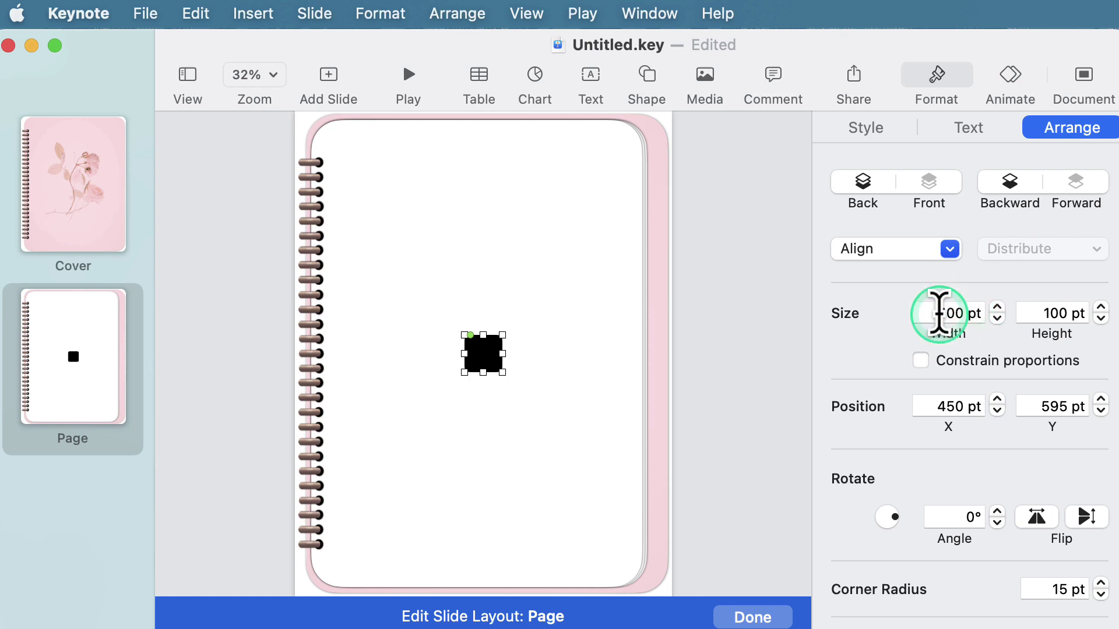
left_click(940, 313)
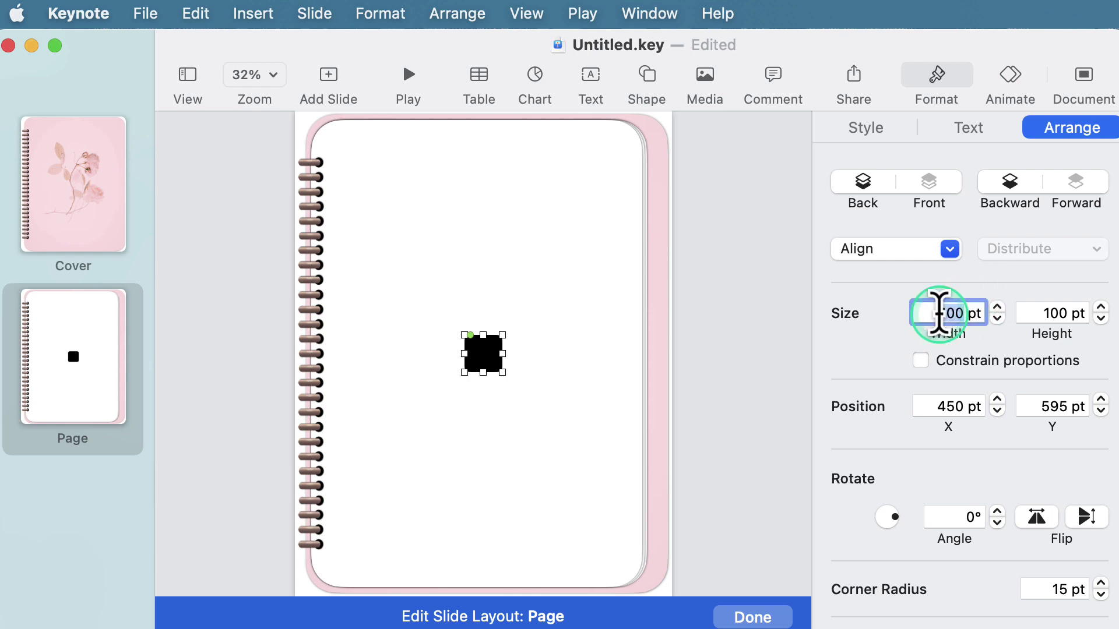
key("Tab")
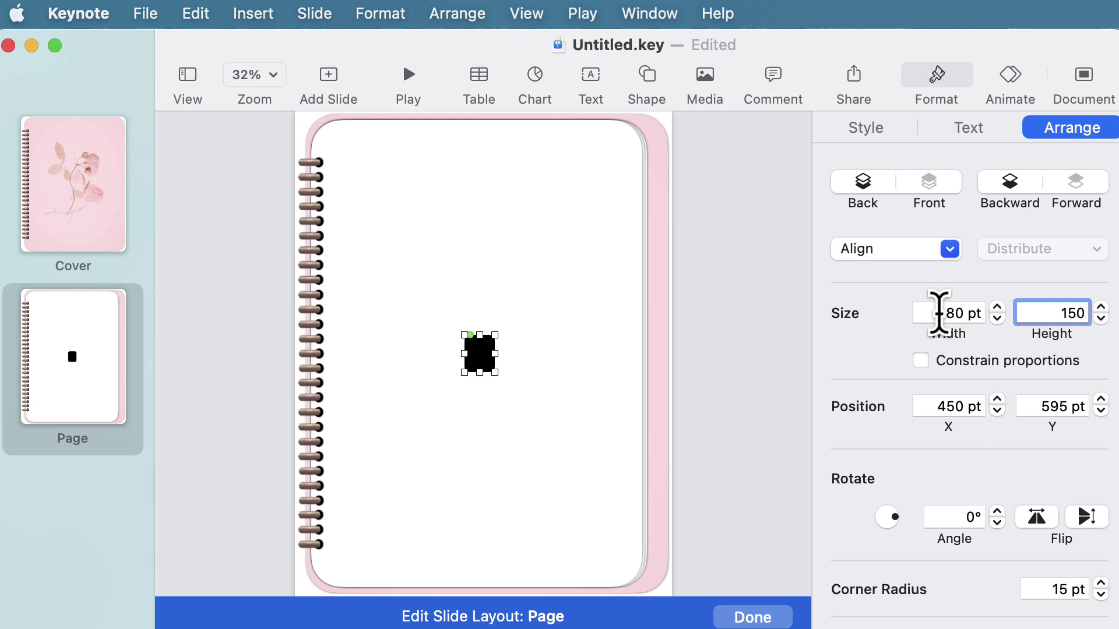
left_click(607, 308)
left_click(476, 358)
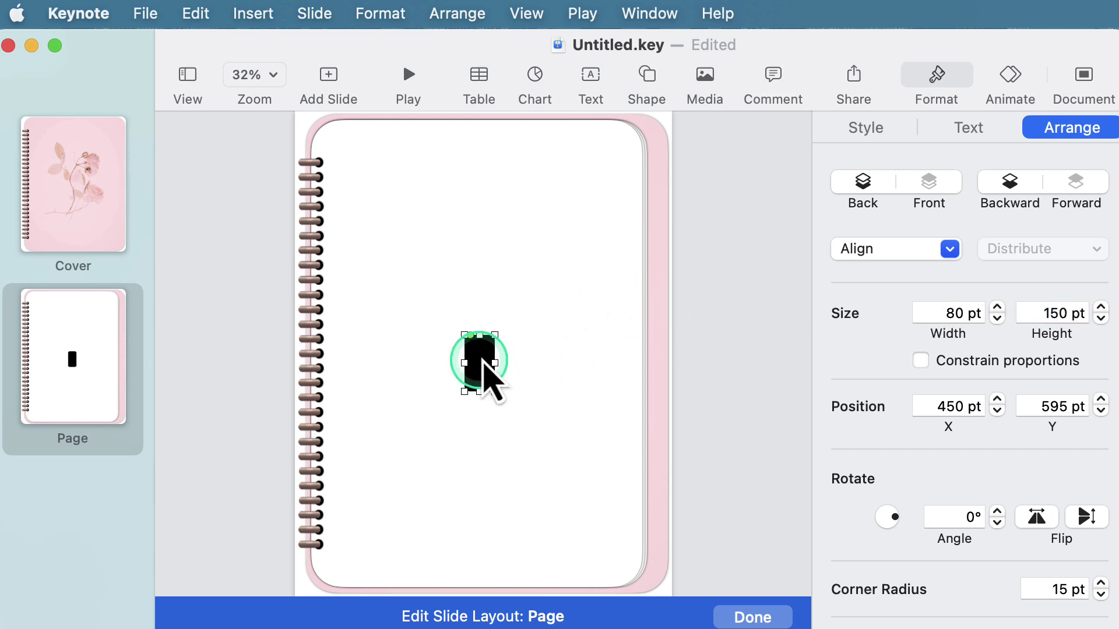
left_click_drag(483, 373, 615, 218)
left_click(899, 512)
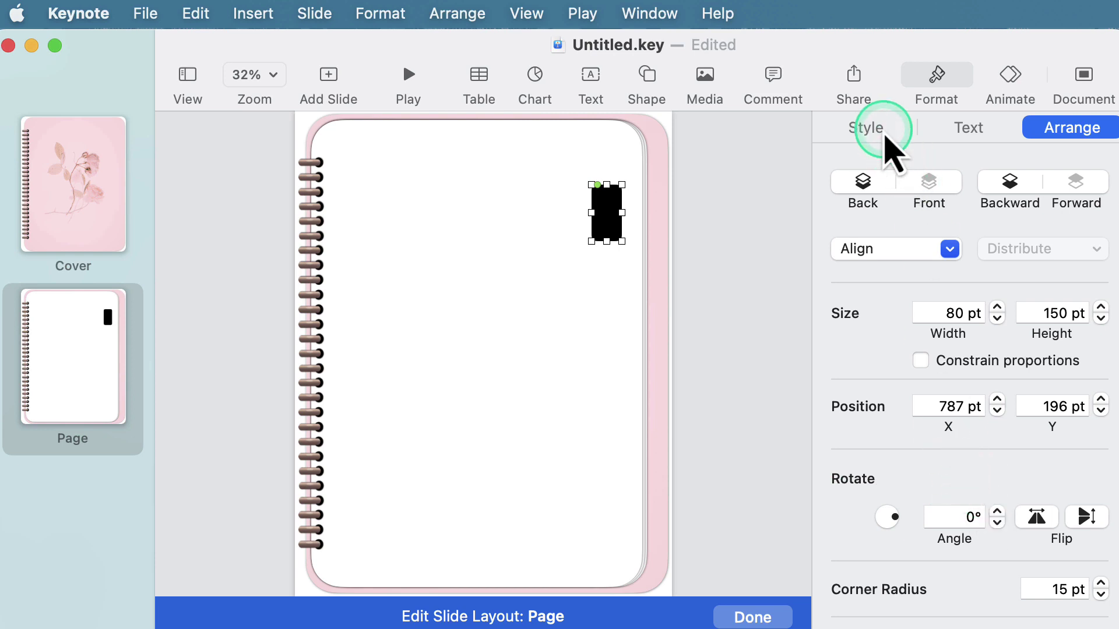
Give the black tab shape a drop shadow with 2 pt blur and 40% opacity
left_click(885, 133)
scroll(1056, 501, "down", 5)
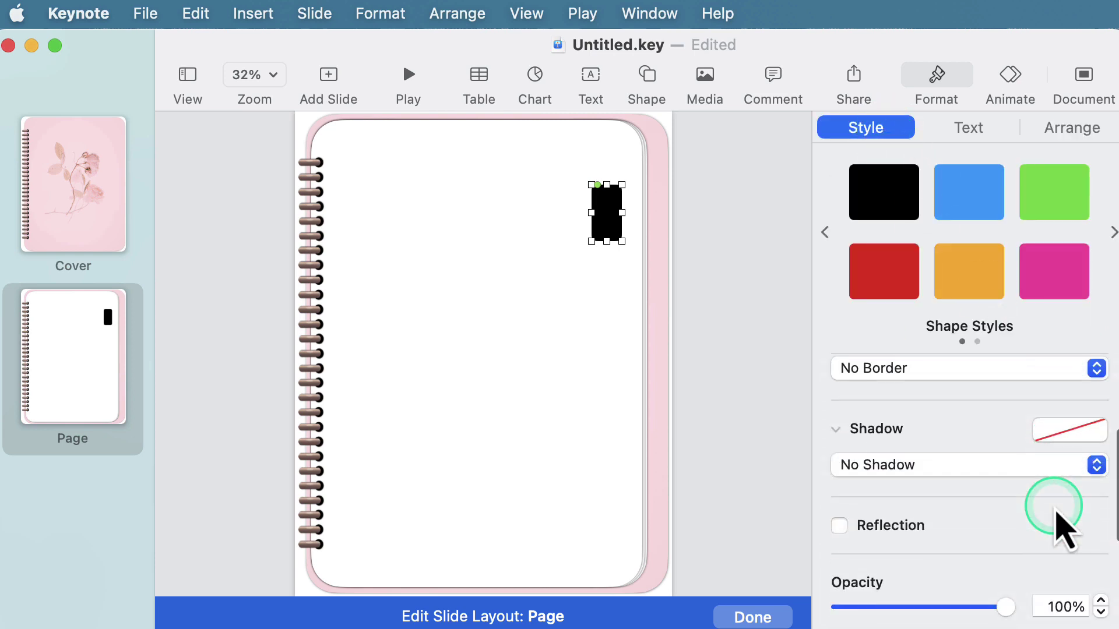
left_click(1007, 460)
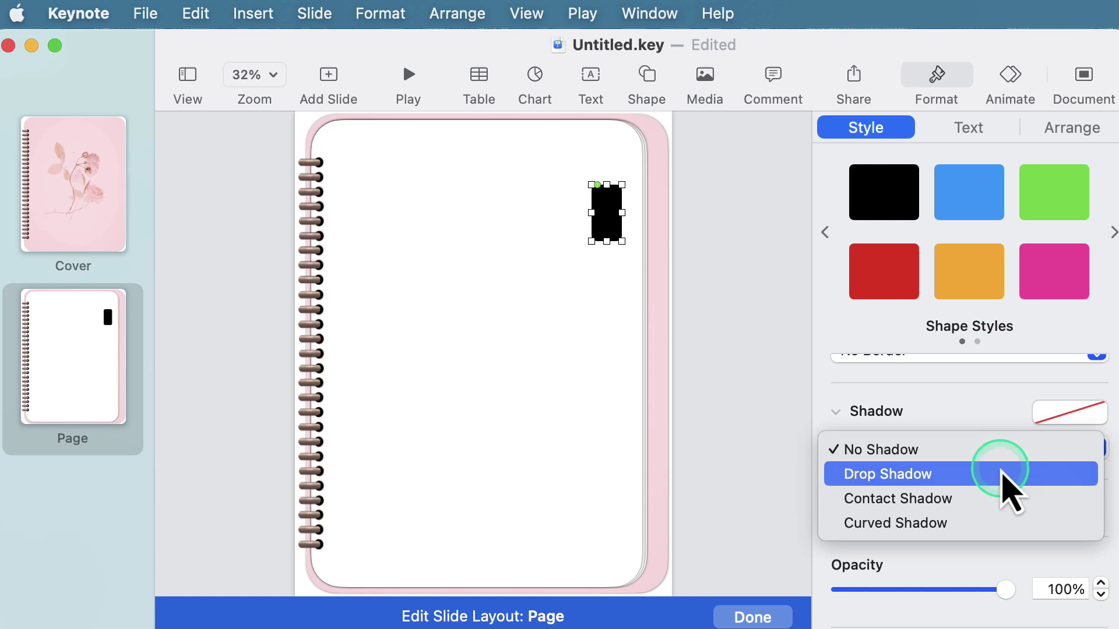
left_click(1010, 473)
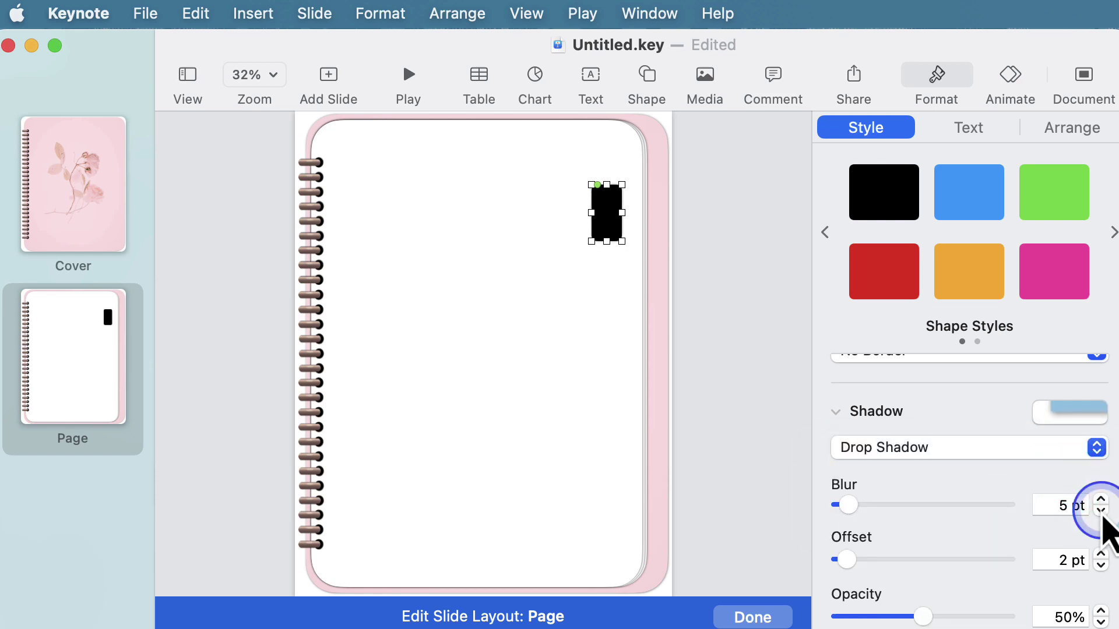
scroll(1108, 512, "down", 4)
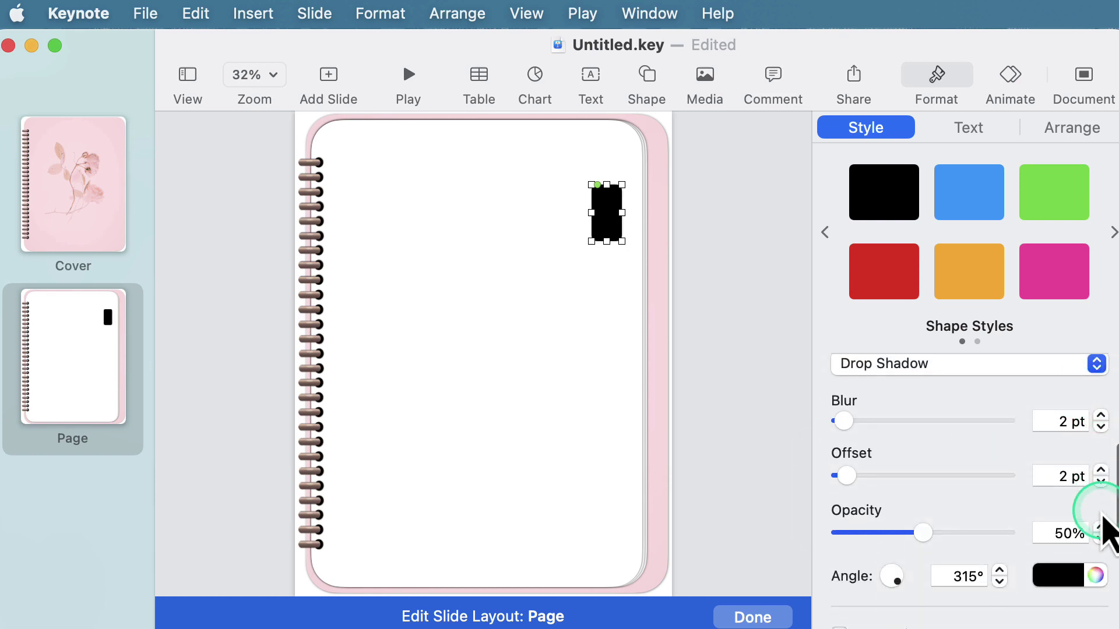
left_click(1052, 496)
type("40")
key("Return")
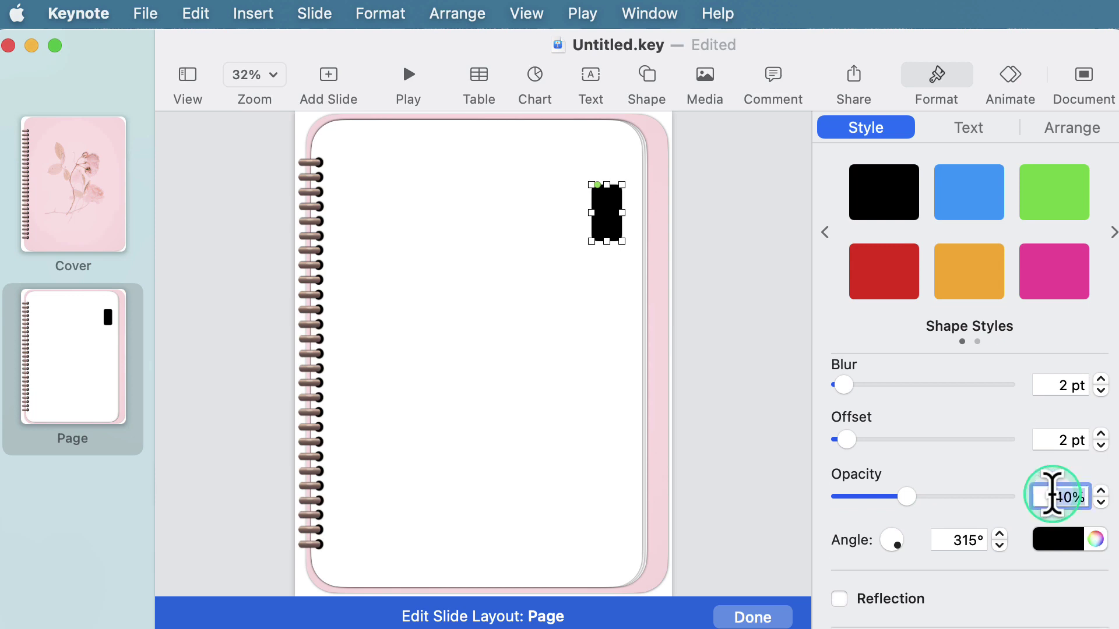
Move the black tab onto the white page's right edge at X 894 pt, Y 174 pt, and apply the blue shape style
left_click(618, 256)
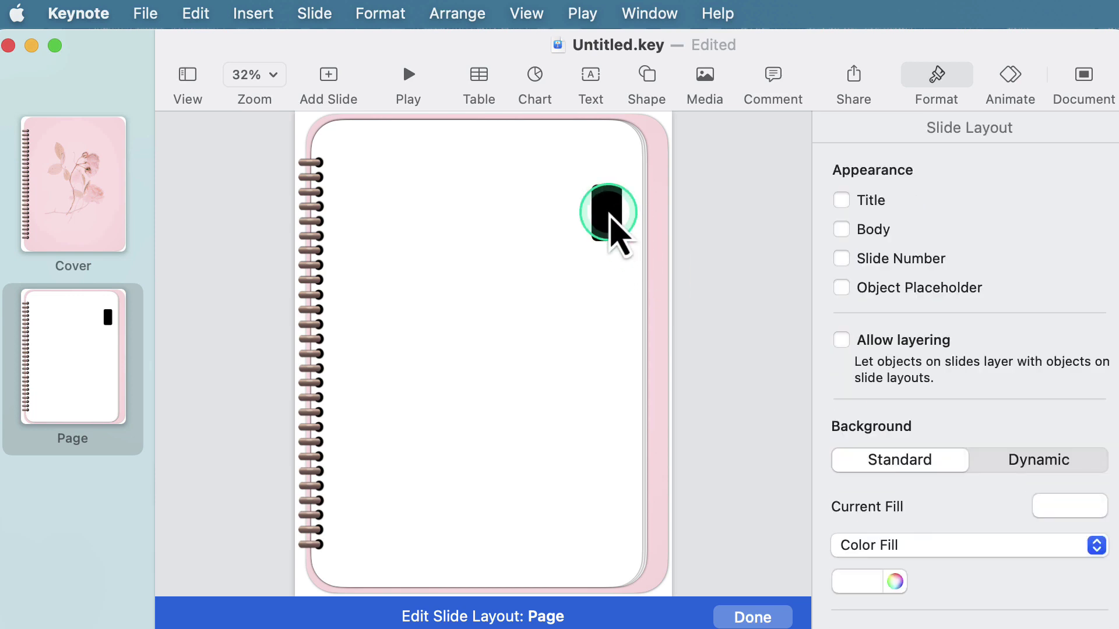
left_click_drag(607, 215, 649, 208)
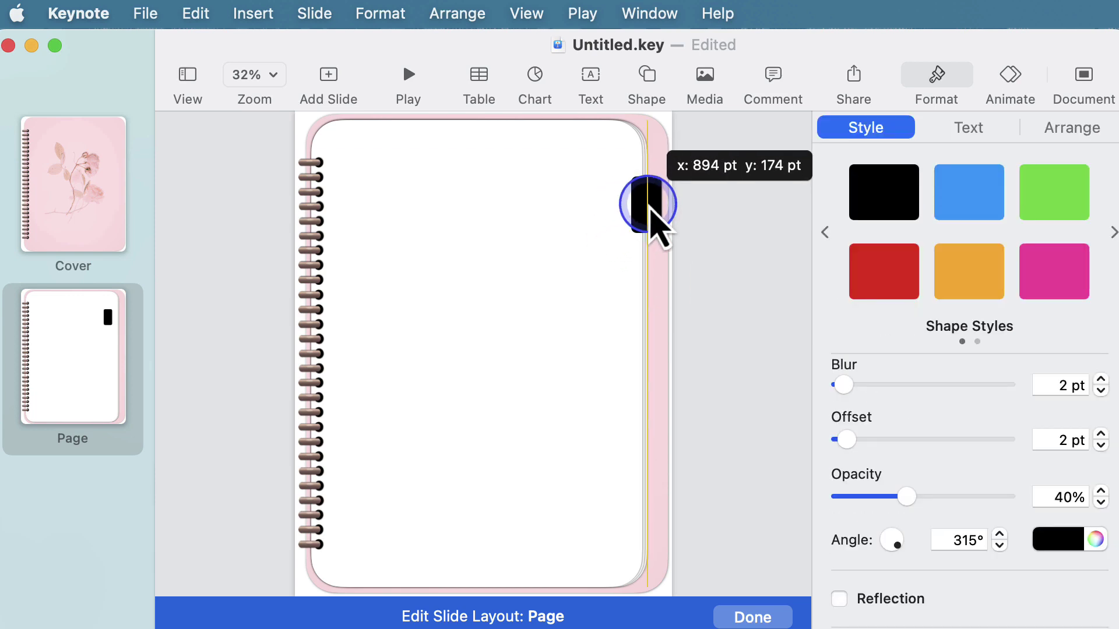
left_click(971, 195)
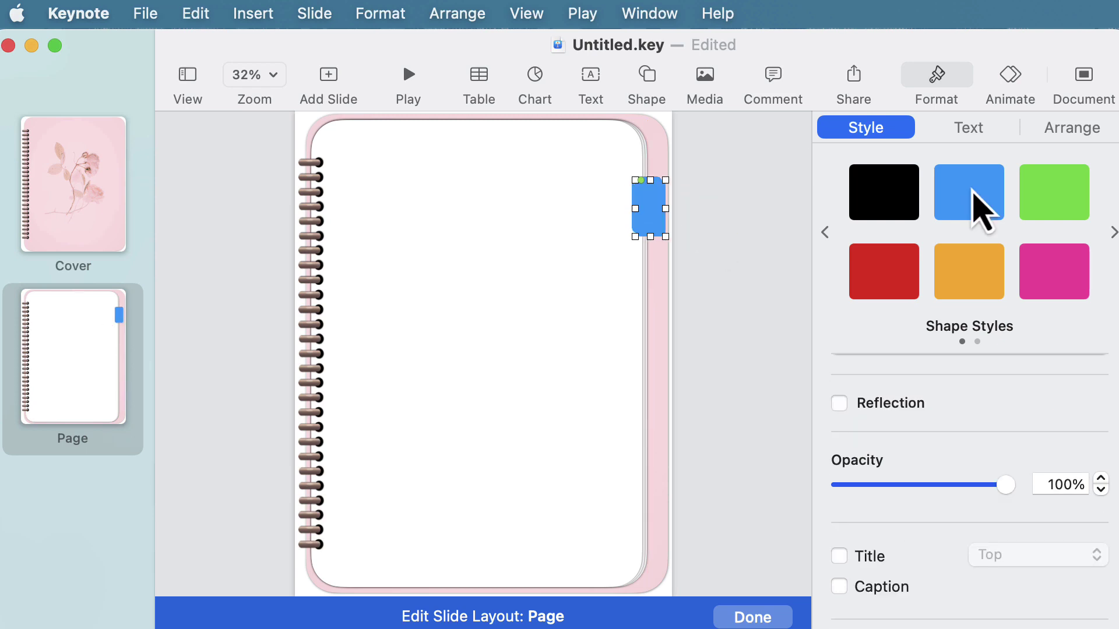
Duplicate the blue tab, apply the orange shape style to the copy, and place it directly below the blue tab
left_click(966, 267)
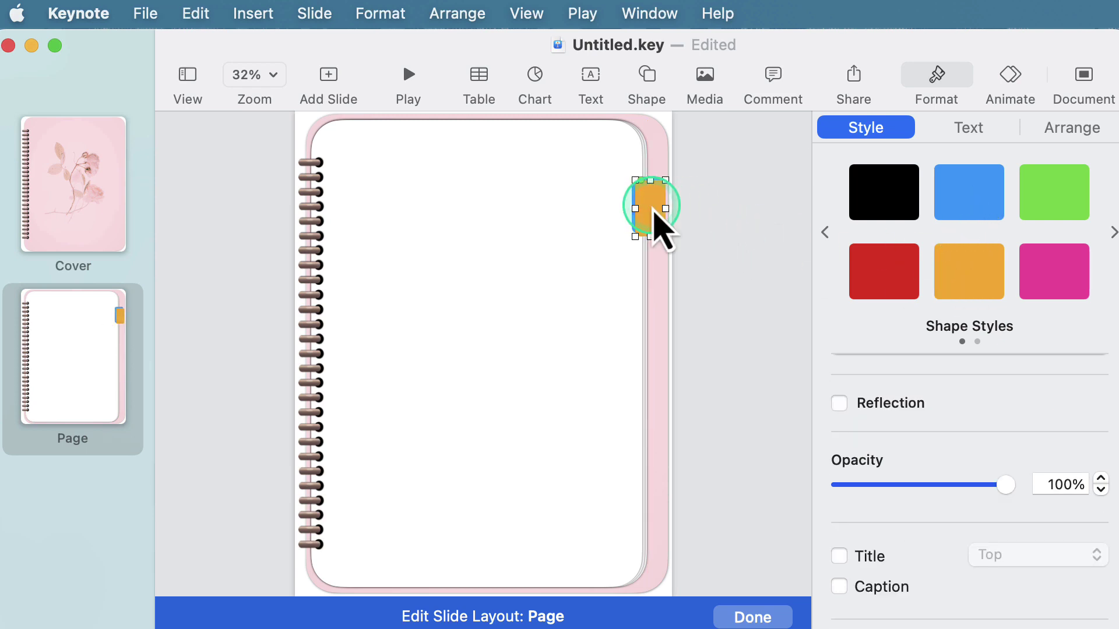
left_click_drag(654, 212, 650, 263)
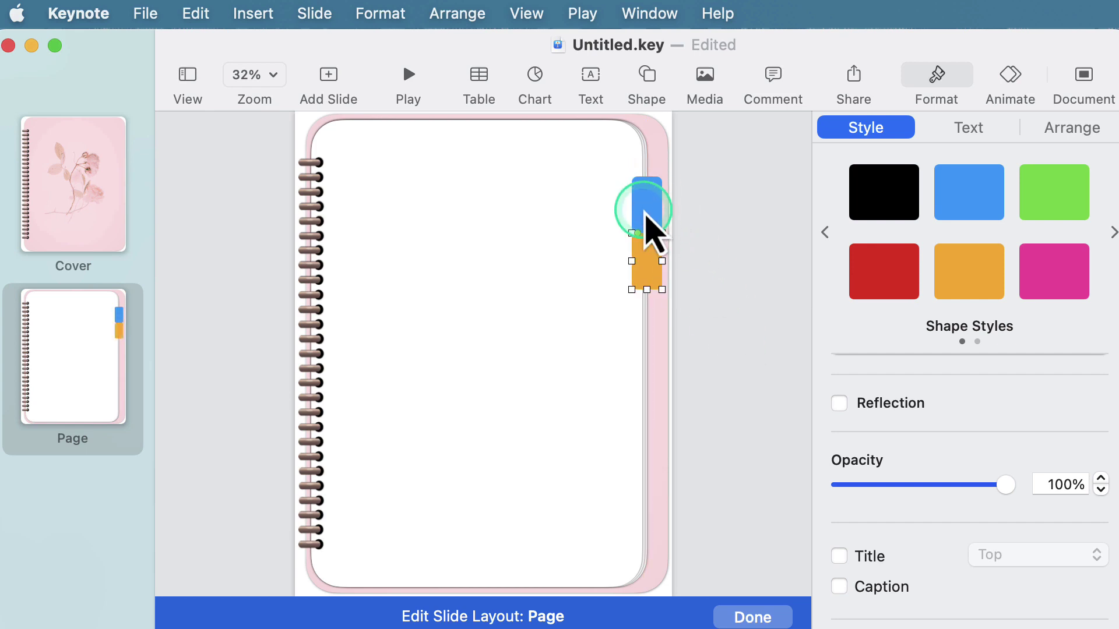
Duplicate the blue and orange tab pair twice and stack the copies below to form a column of six alternating tabs
left_click_drag(645, 214, 642, 320)
key("super+z")
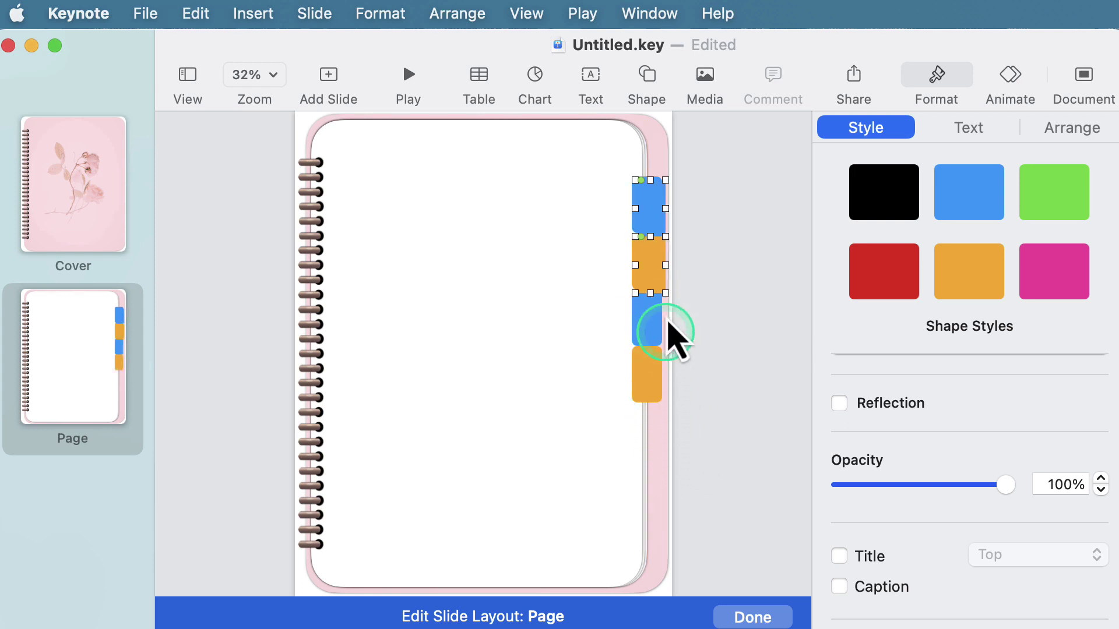
left_click_drag(657, 267, 650, 486)
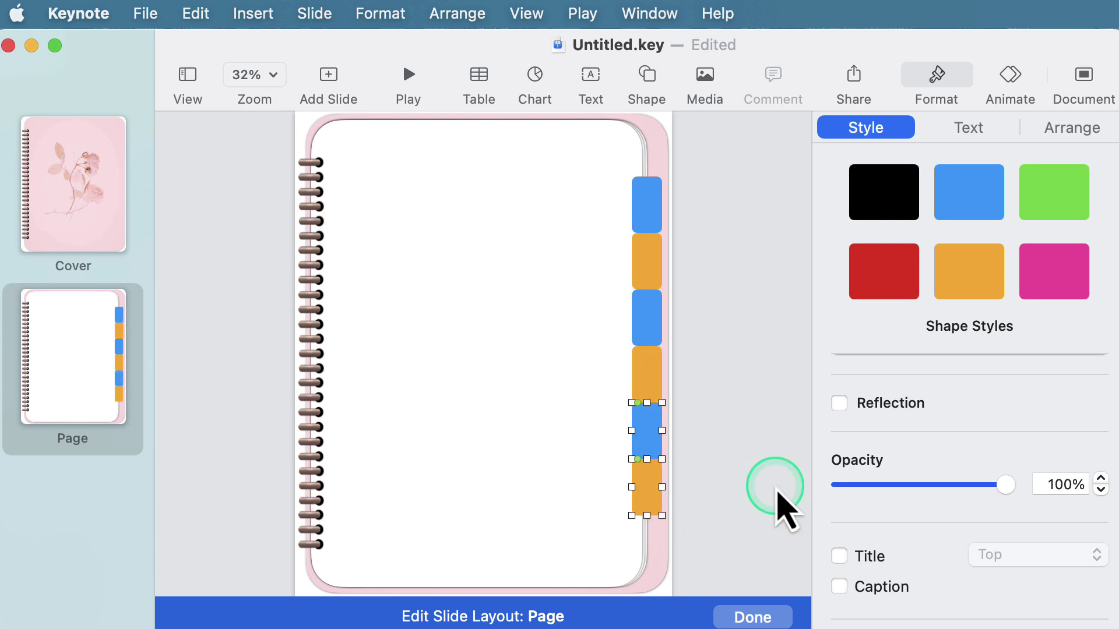
left_click(777, 492)
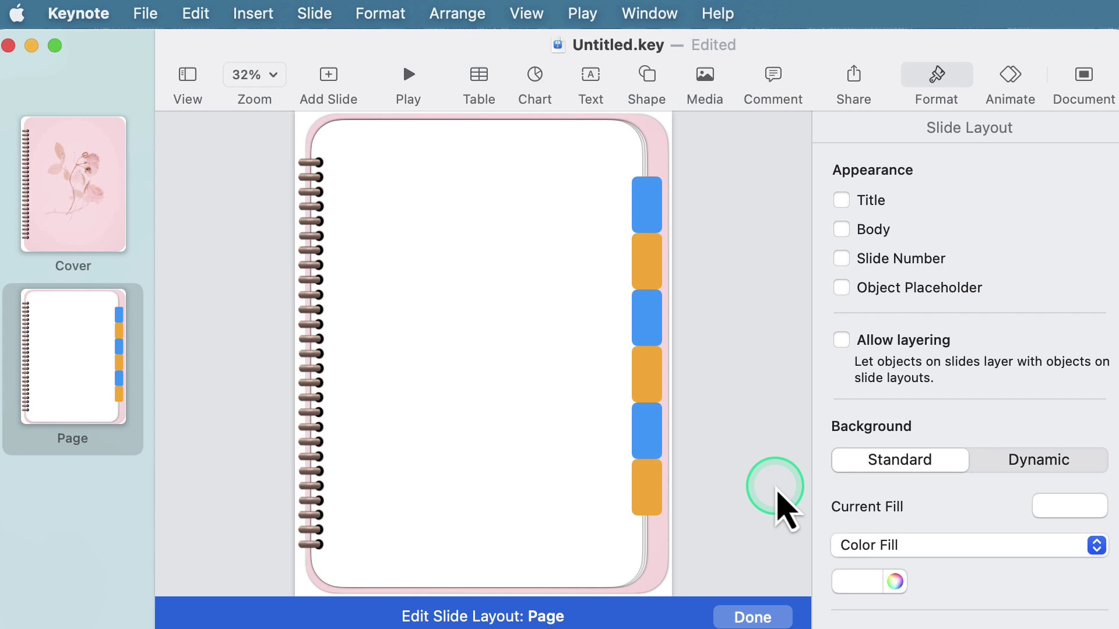
Select all six tabs and send them backward until they sit behind the white pages
left_click(646, 211)
left_click(645, 256, "shift")
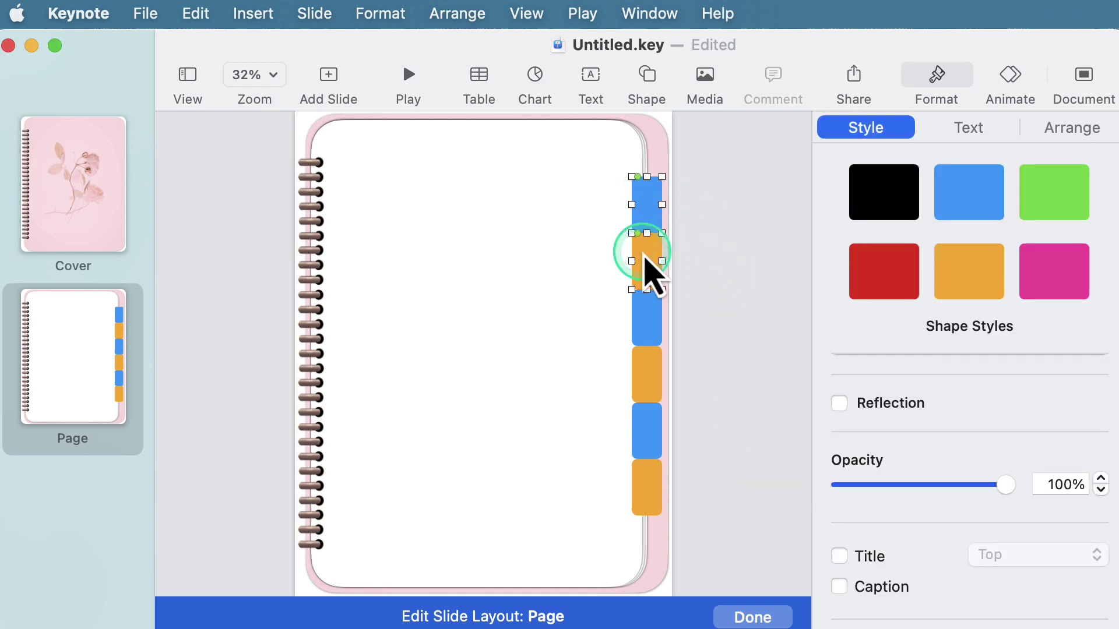
left_click(645, 309, "shift")
left_click(645, 369, "shift")
left_click(645, 424, "shift")
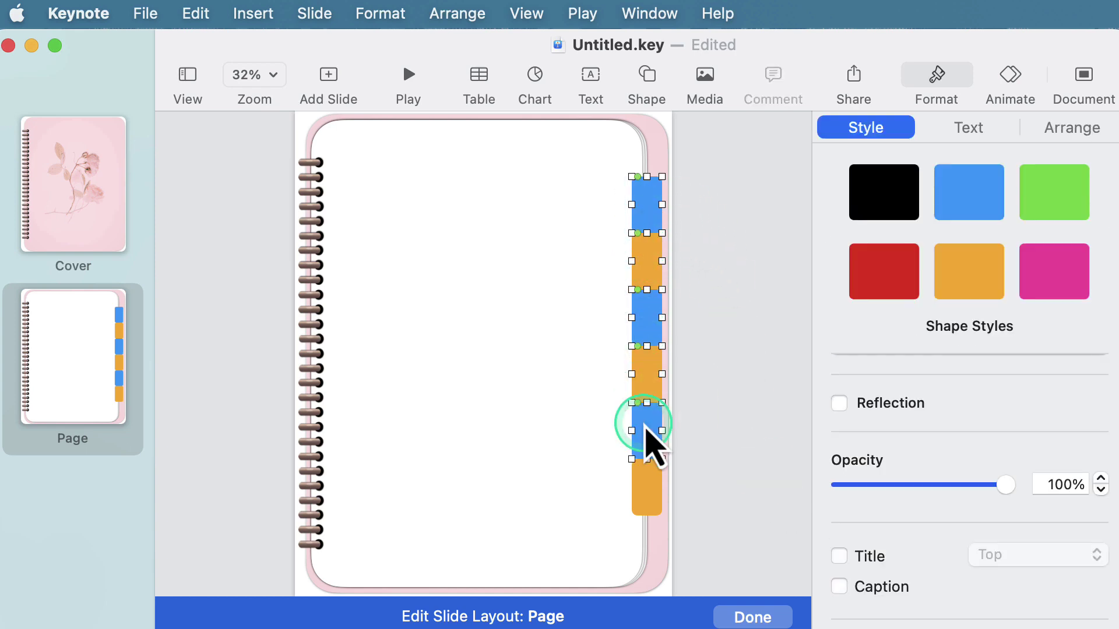
left_click(650, 496, "shift")
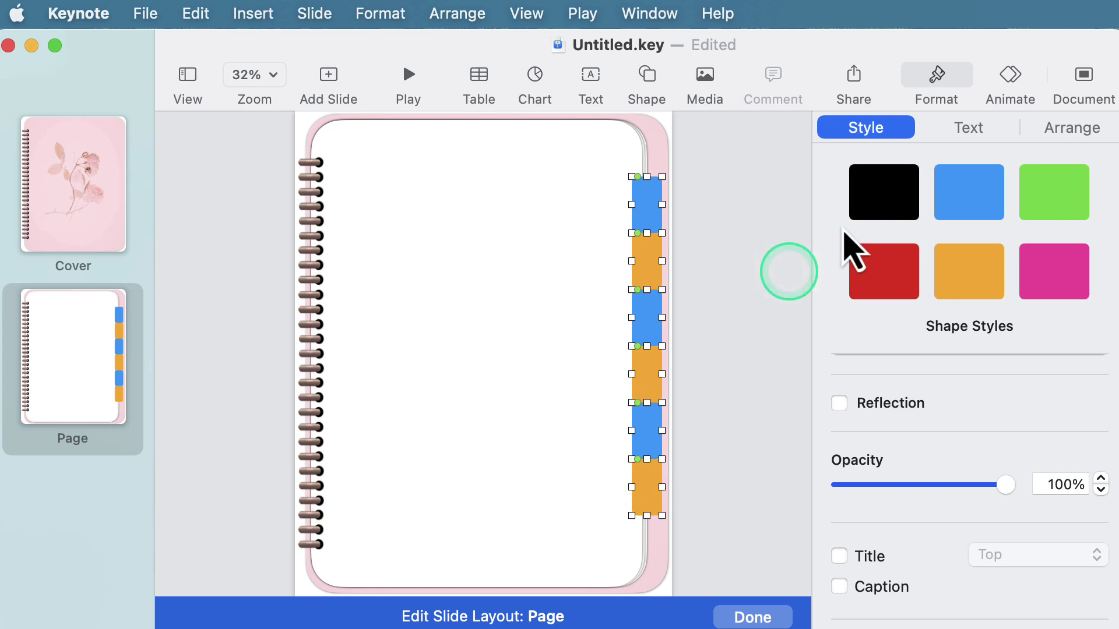
left_click(1071, 130)
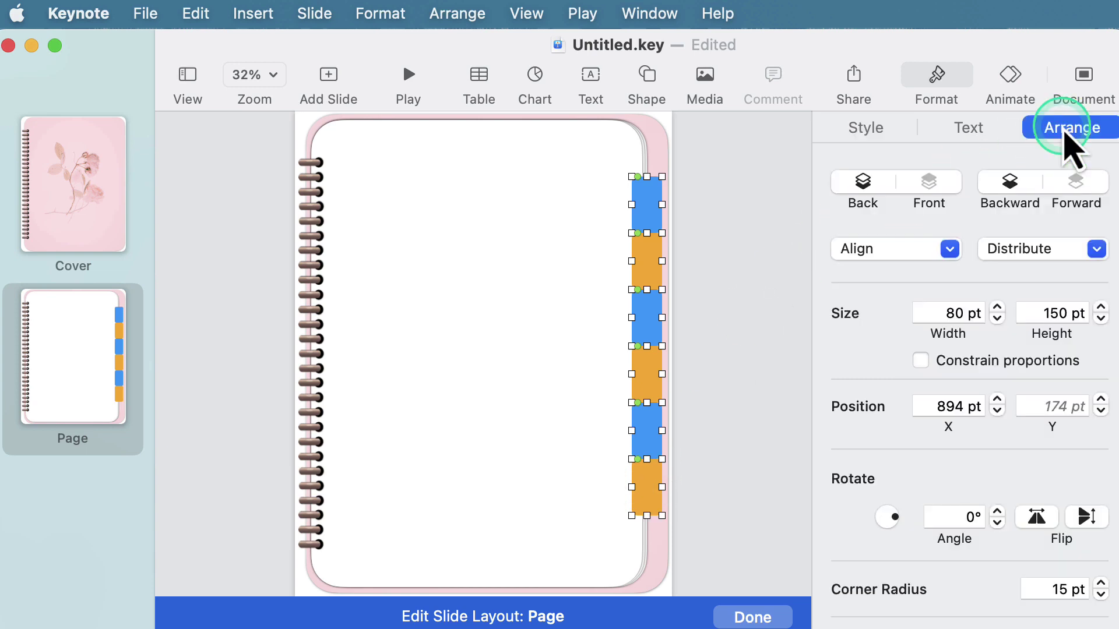
left_click(1003, 190)
left_click(1010, 193)
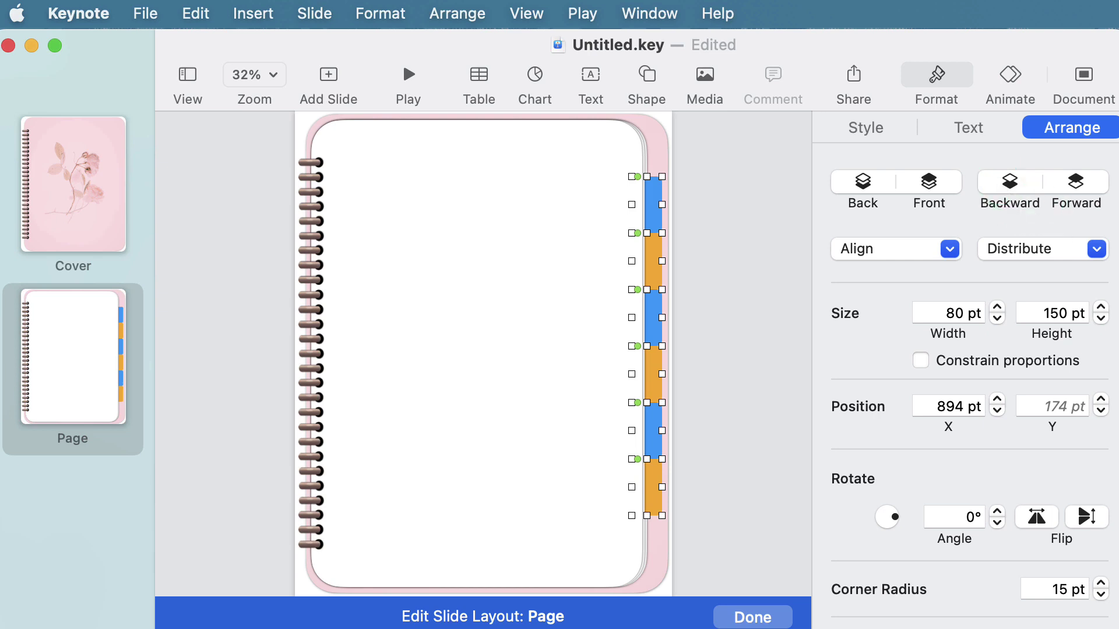
Shift the six tabs down together so the topmost one is at Y 195 pt, keeping X at 894 pt, and deselect them
key("super+alt+2")
left_click_drag(651, 433, 653, 442)
left_click_drag(653, 443, 657, 449)
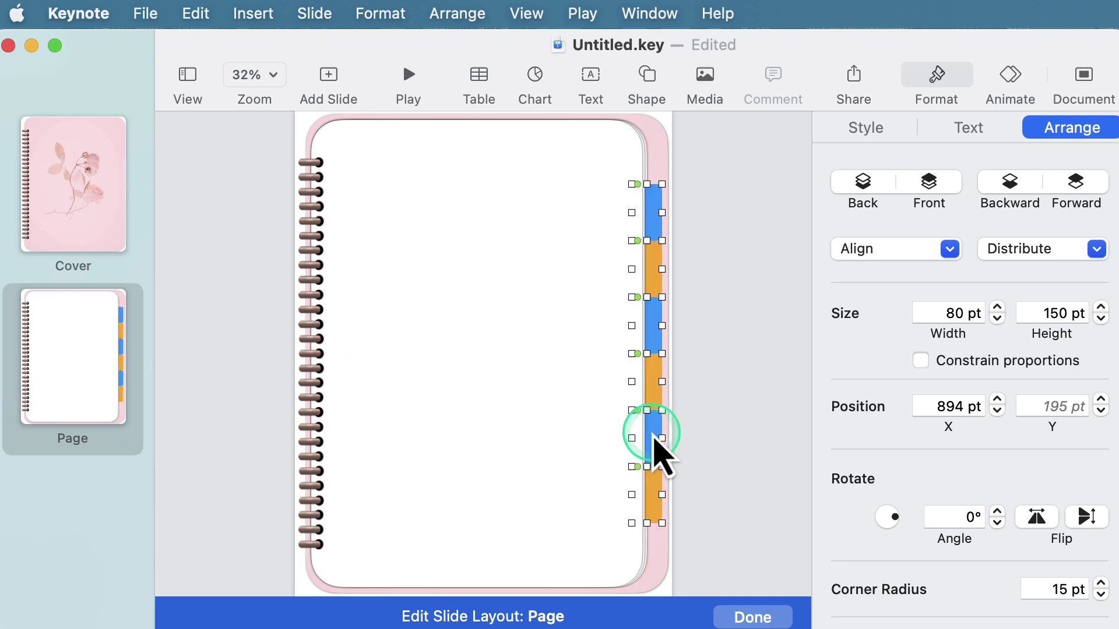
left_click(739, 474)
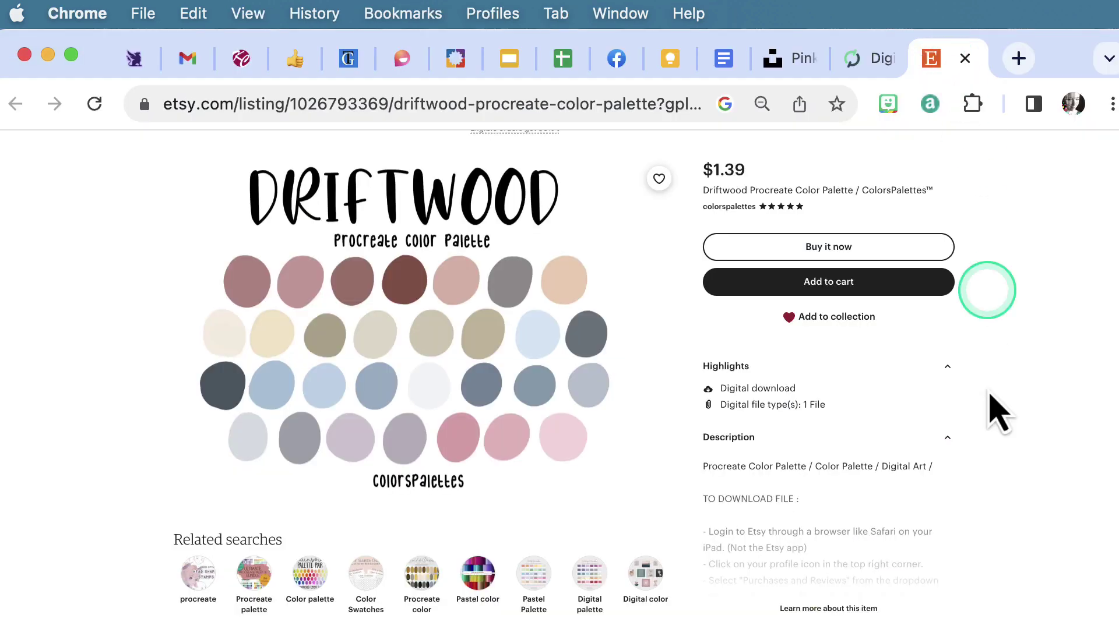
Switch from the Etsy palette listing in Chrome back to Keynote and insert the DriftwoodColorPalette.avif image onto the Page layout
left_click(988, 482)
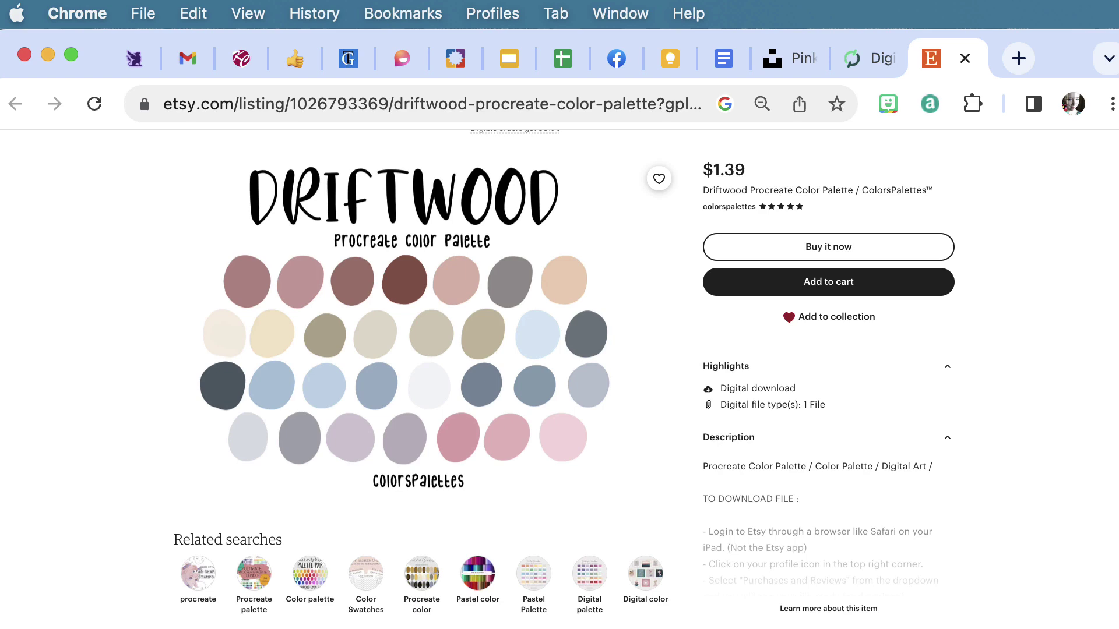
key("alt+super+2")
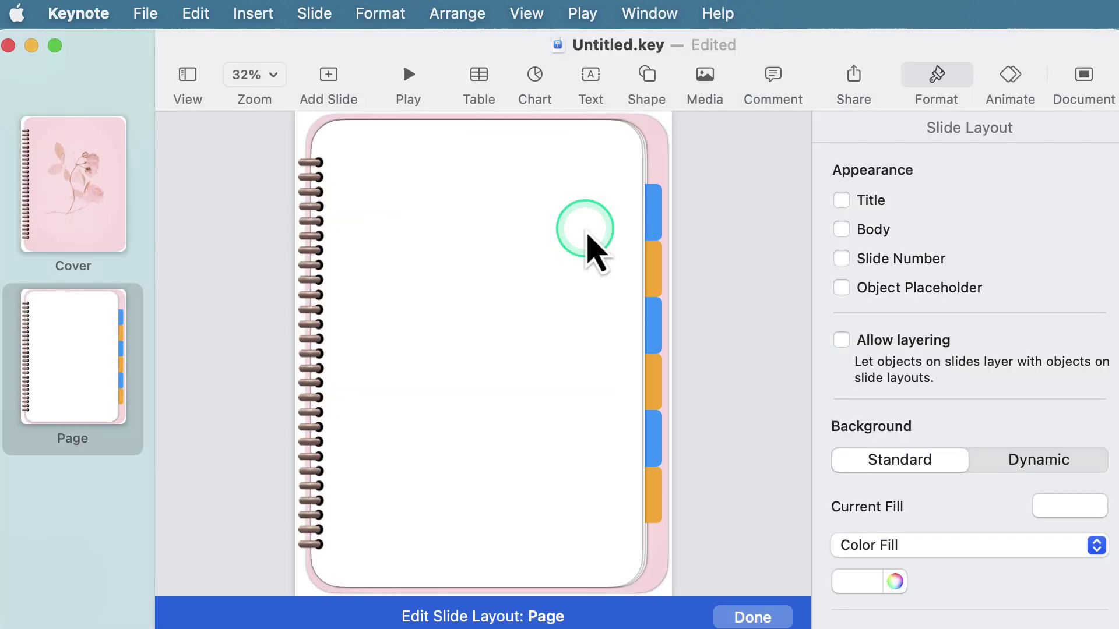
left_click(254, 14)
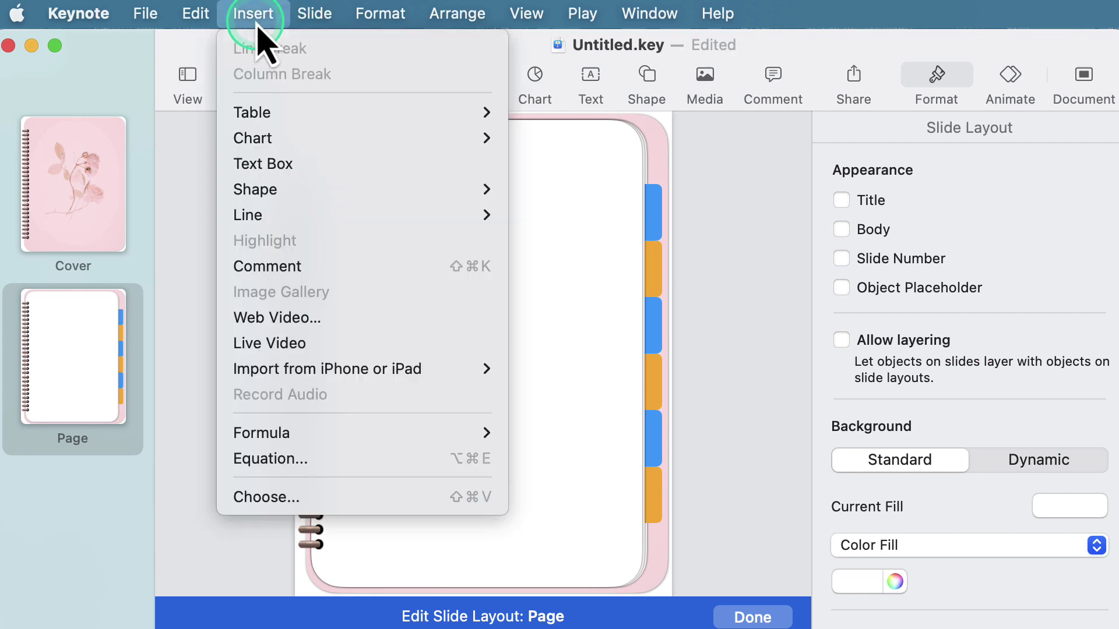
left_click(288, 500)
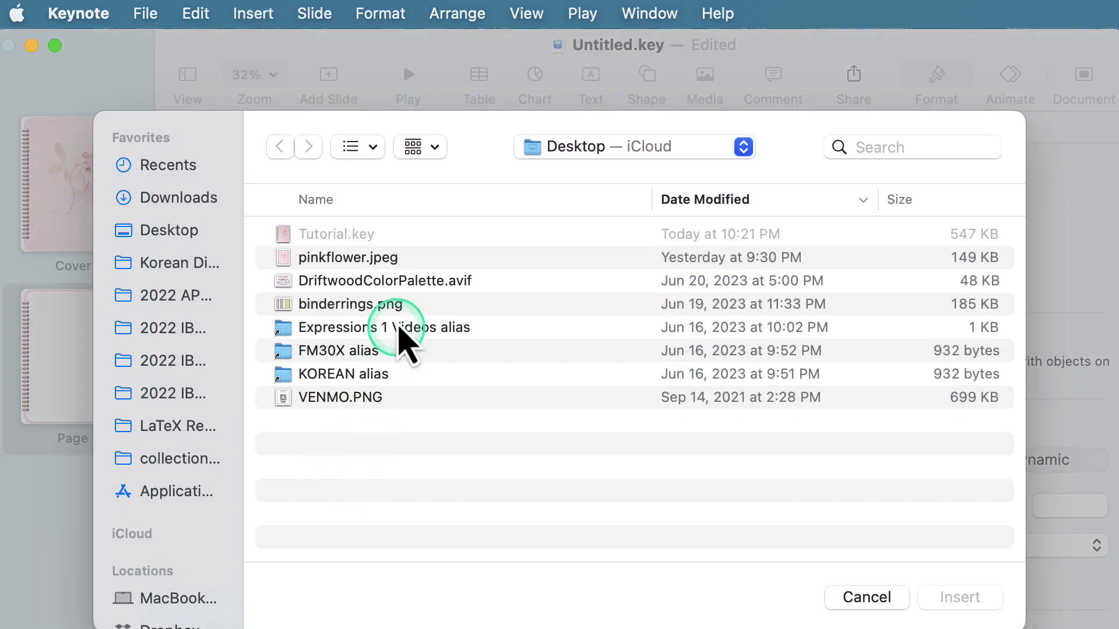
double_click(365, 282)
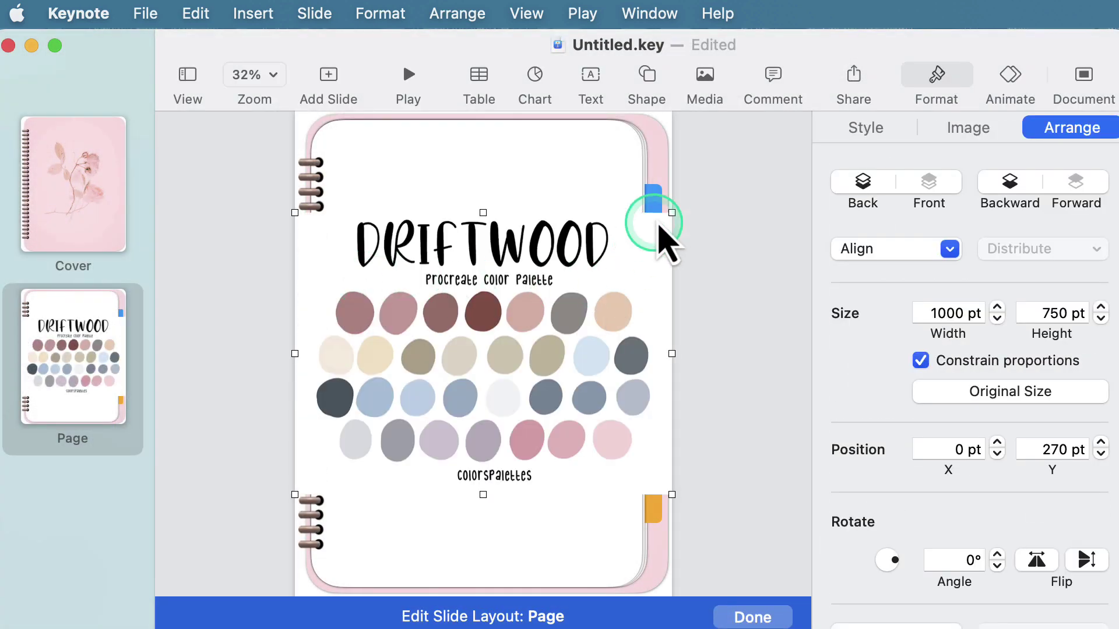
Shrink the Driftwood palette image to 672 x 504 pt and place it at X 153 pt, Y 195 pt on the white page
left_click_drag(672, 213, 532, 282)
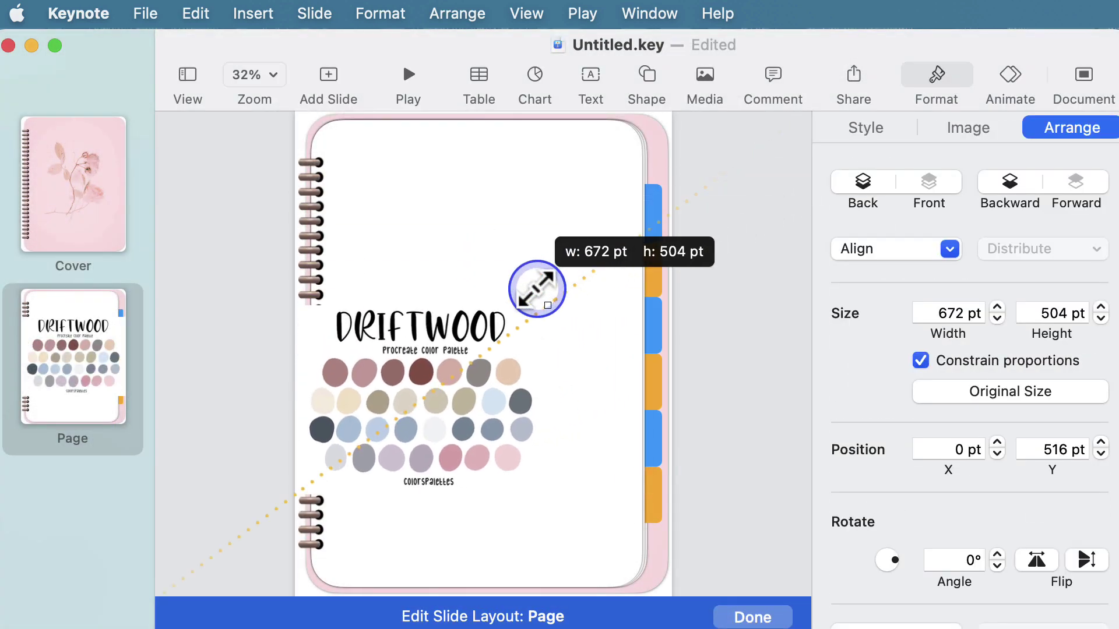
left_click_drag(445, 394, 500, 265)
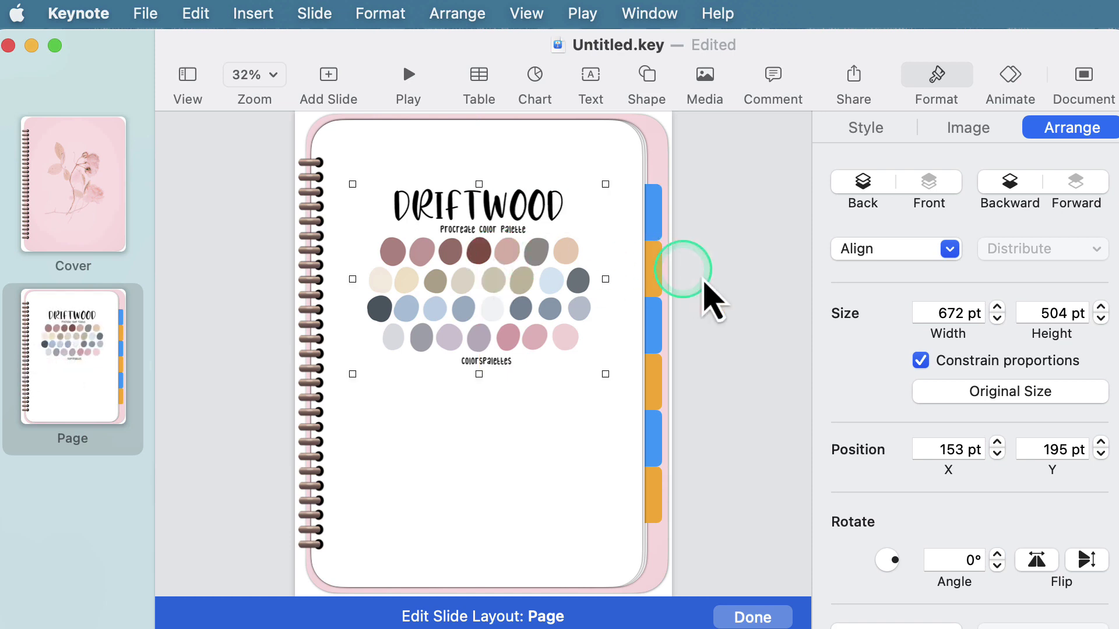
left_click(725, 280)
Fill the topmost side tab with the dusty pink sampled from the bottom row of the Driftwood palette
left_click(654, 215)
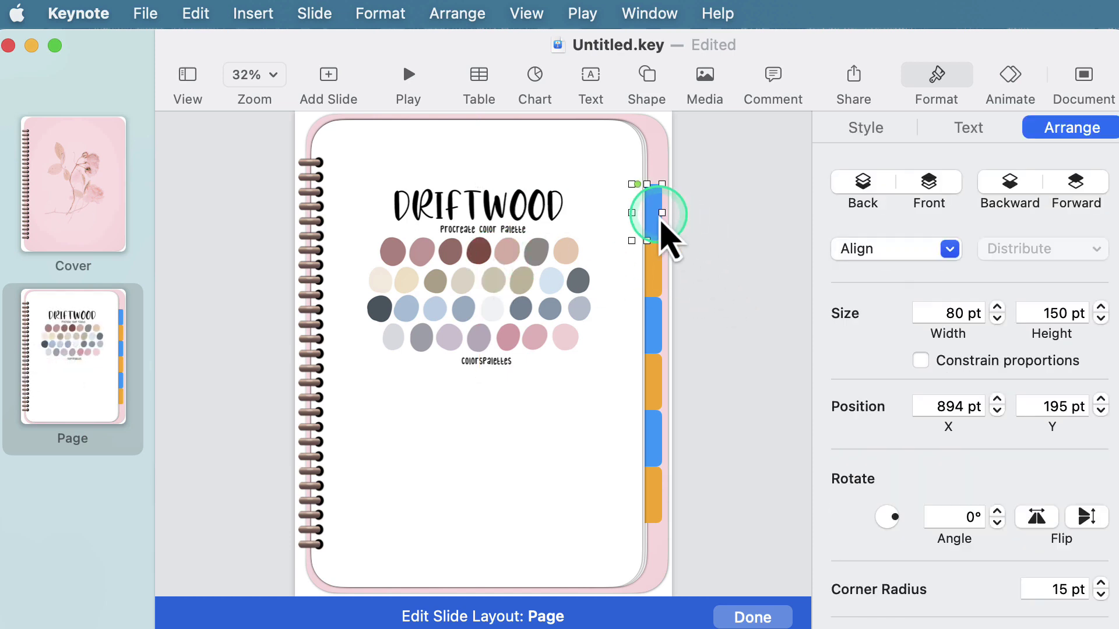
left_click(848, 204)
left_click(865, 127)
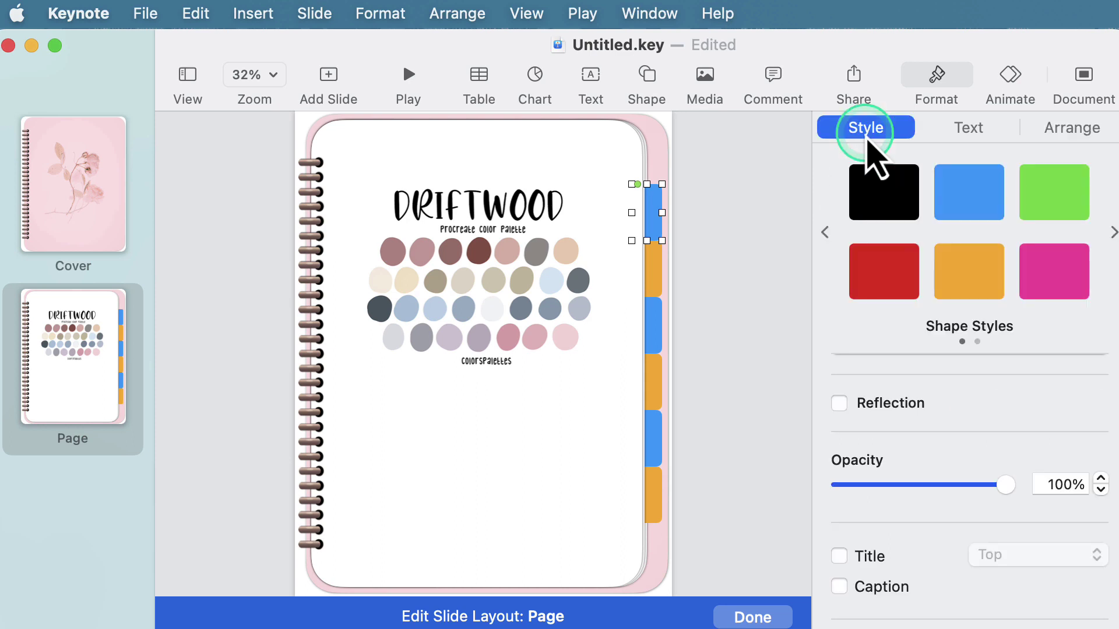
left_click(894, 456)
left_click(78, 534)
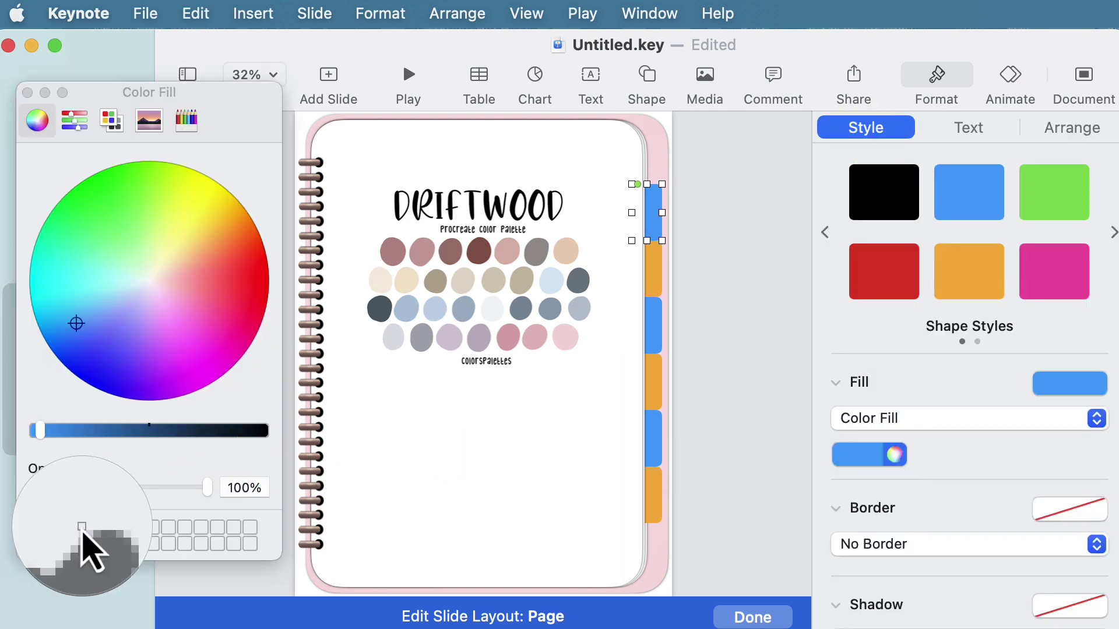
left_click(504, 339)
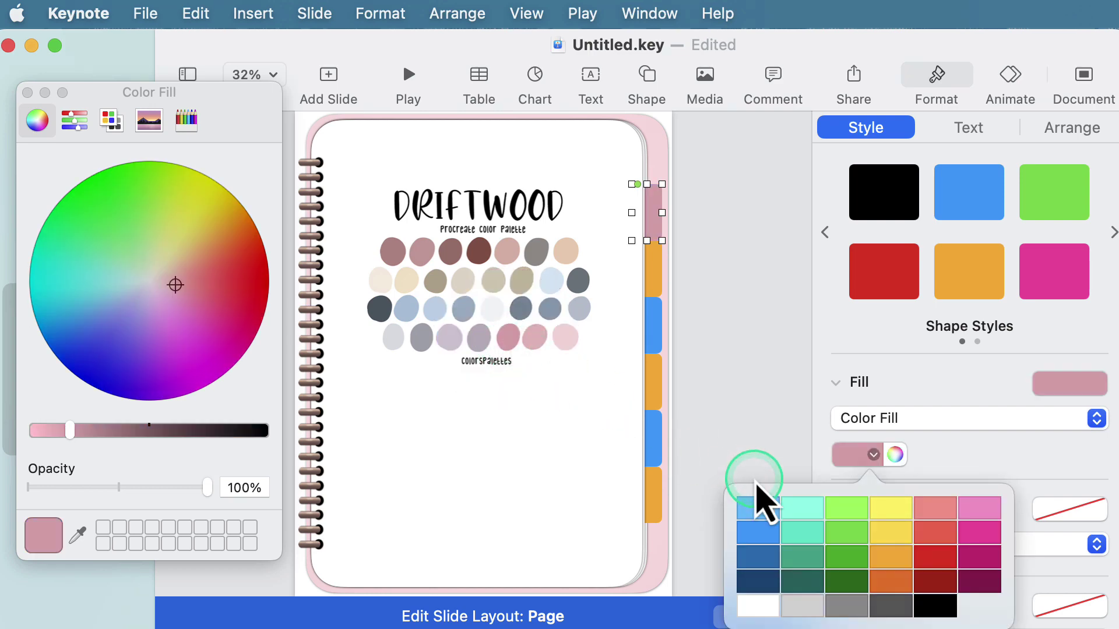
Recolour the second tab lilac and the third tab light blue by sampling the matching Driftwood palette swatches
left_click(660, 281)
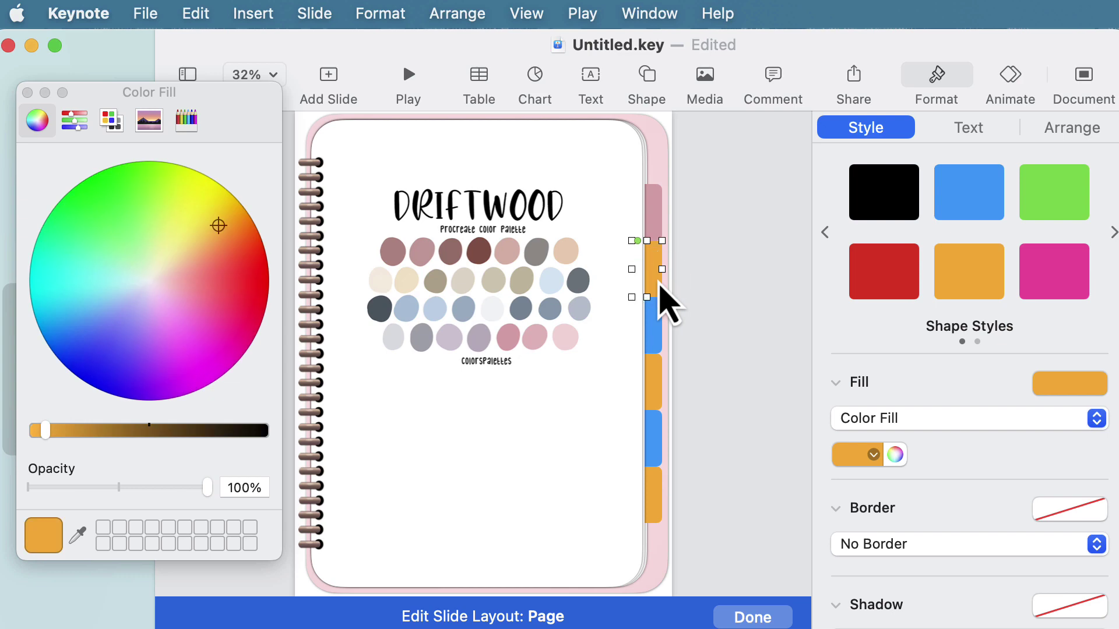
left_click(77, 533)
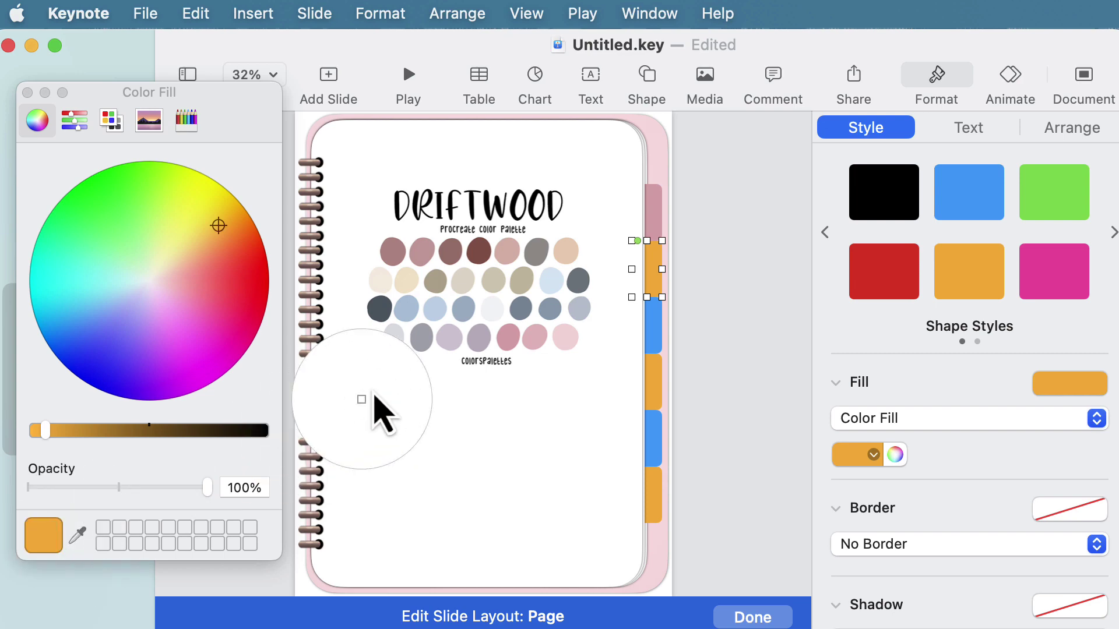
left_click(449, 337)
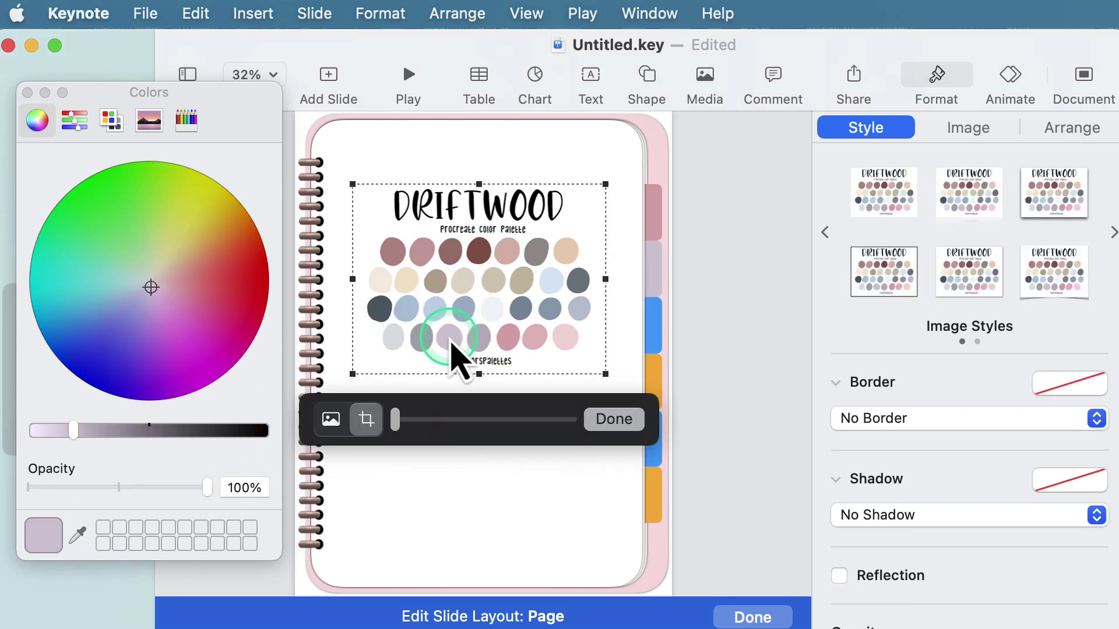
left_click(655, 329)
left_click(78, 535)
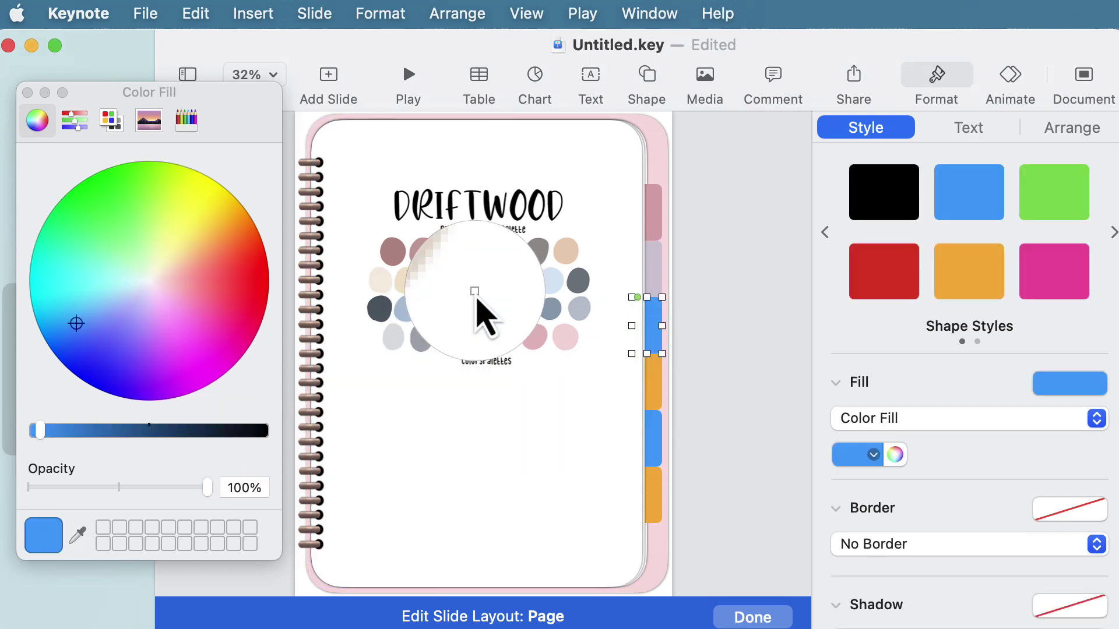
left_click(554, 282)
left_click(78, 535)
left_click(434, 309)
Recolour the fourth tab khaki beige and the fifth tab pale beige with colours sampled from the palette's second row
left_click(653, 382)
left_click(78, 535)
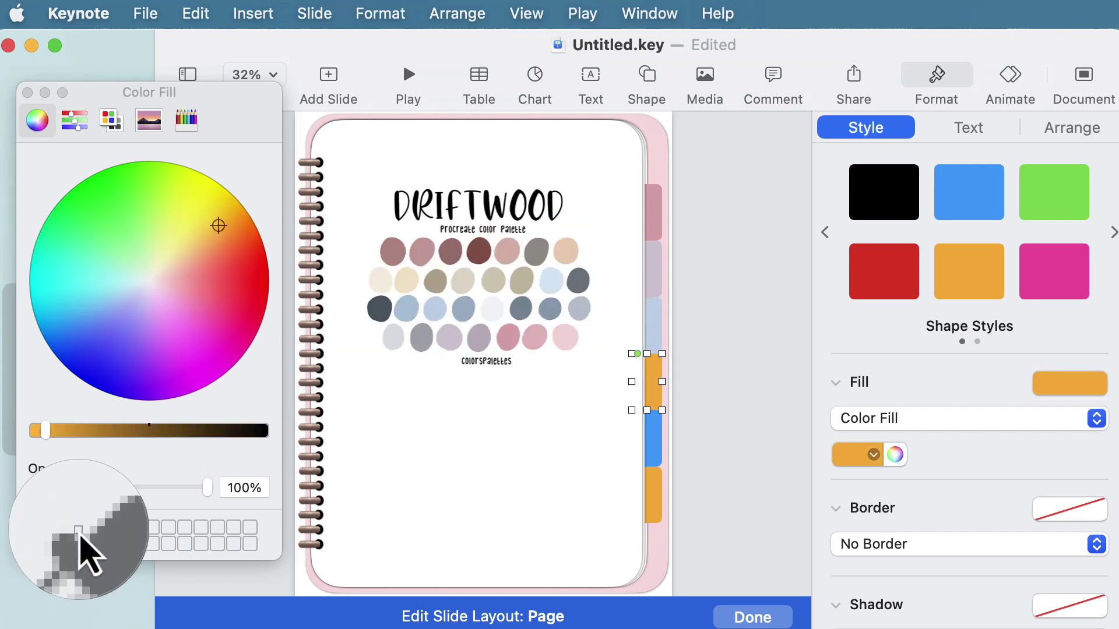
left_click(493, 281)
left_click(653, 438)
left_click(77, 534)
left_click(407, 280)
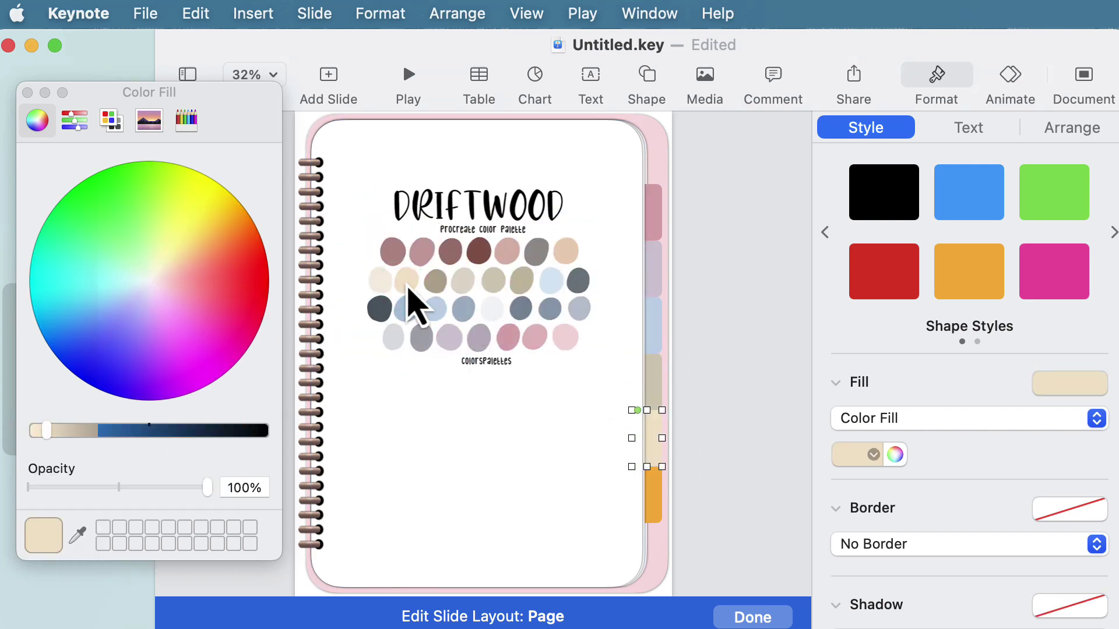
left_click(78, 535)
Fill the lowest side tab with the light grey sampled from the palette's bottom row
left_click(653, 496)
left_click(78, 535)
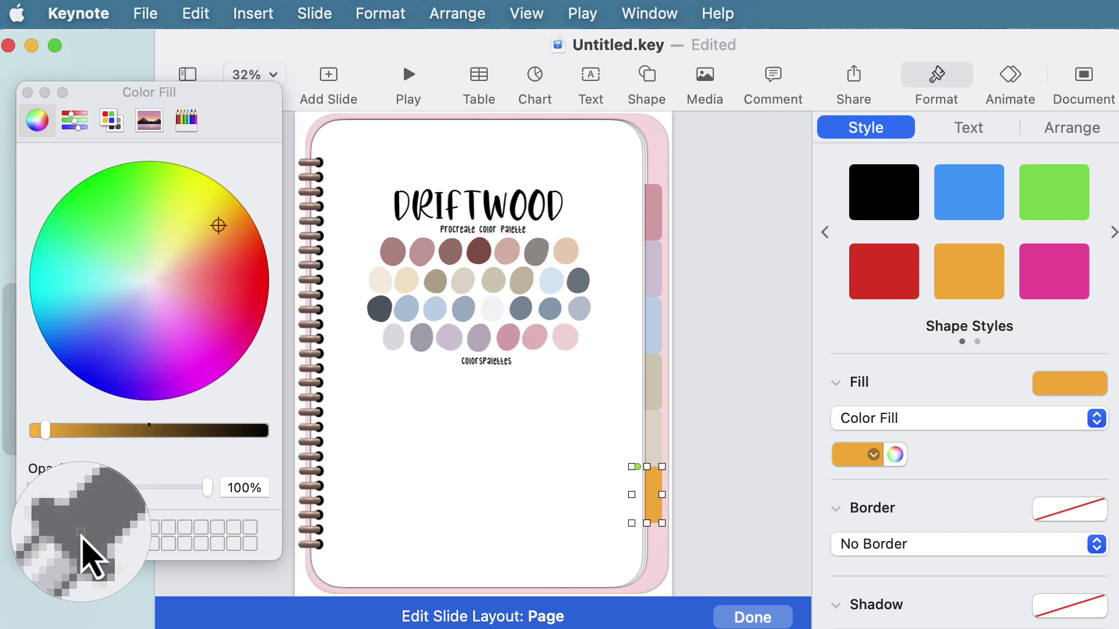
left_click(437, 375)
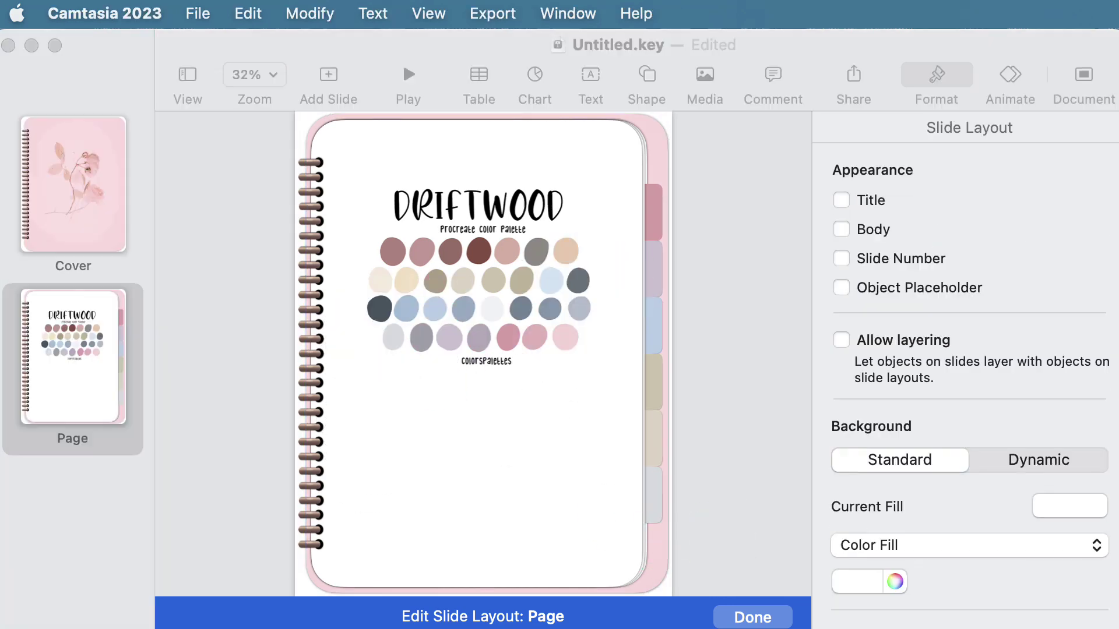
Delete the Driftwood palette image from the Page layout
left_click(496, 286)
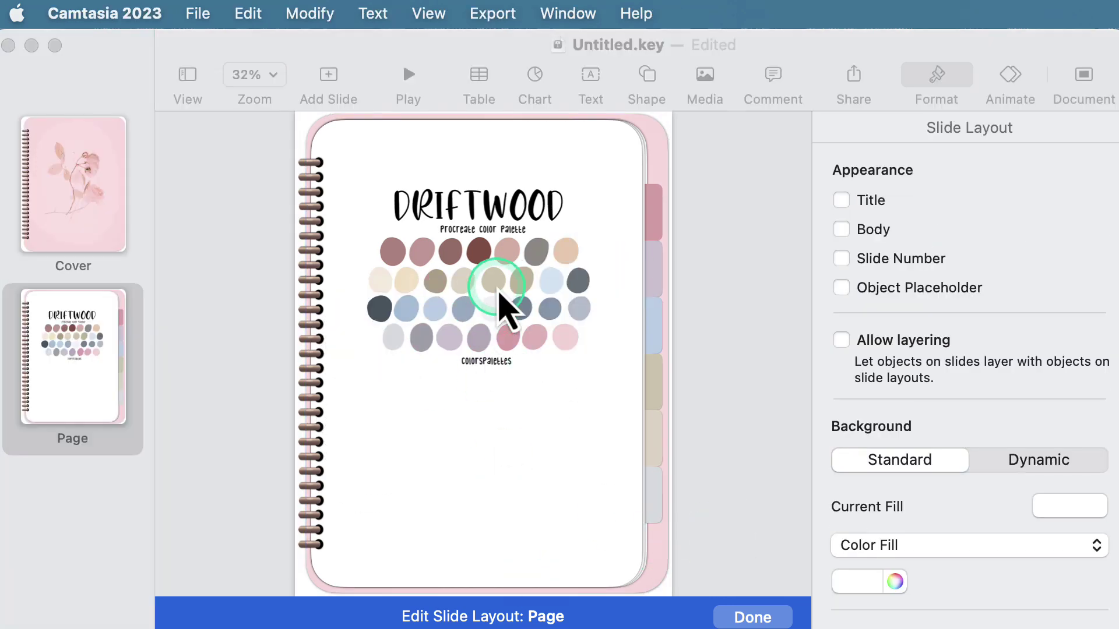
left_click(497, 287)
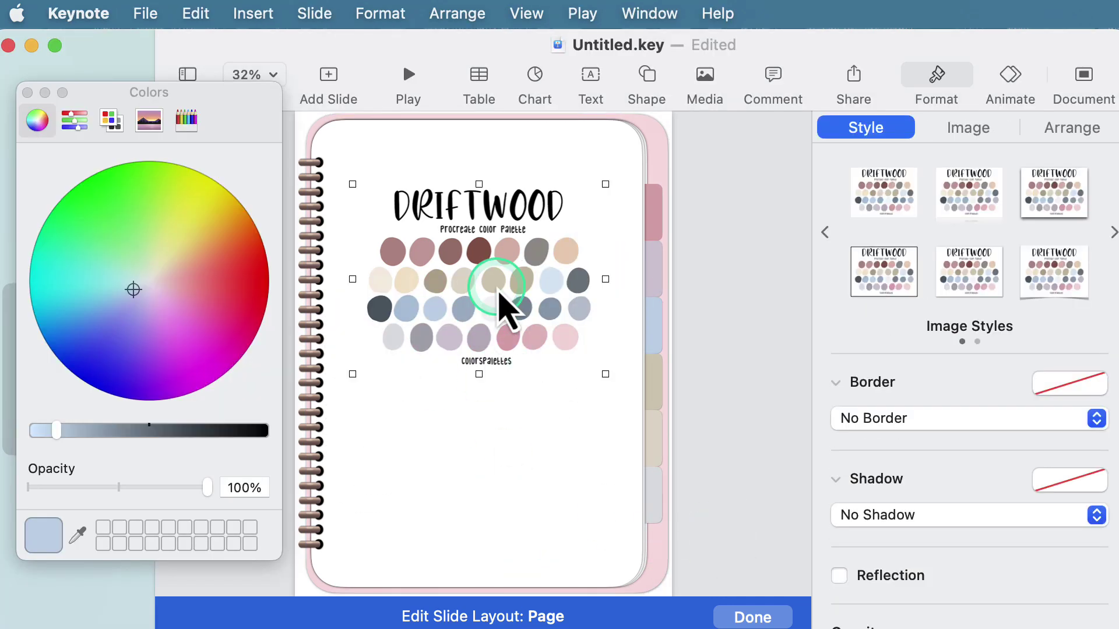
key("Delete")
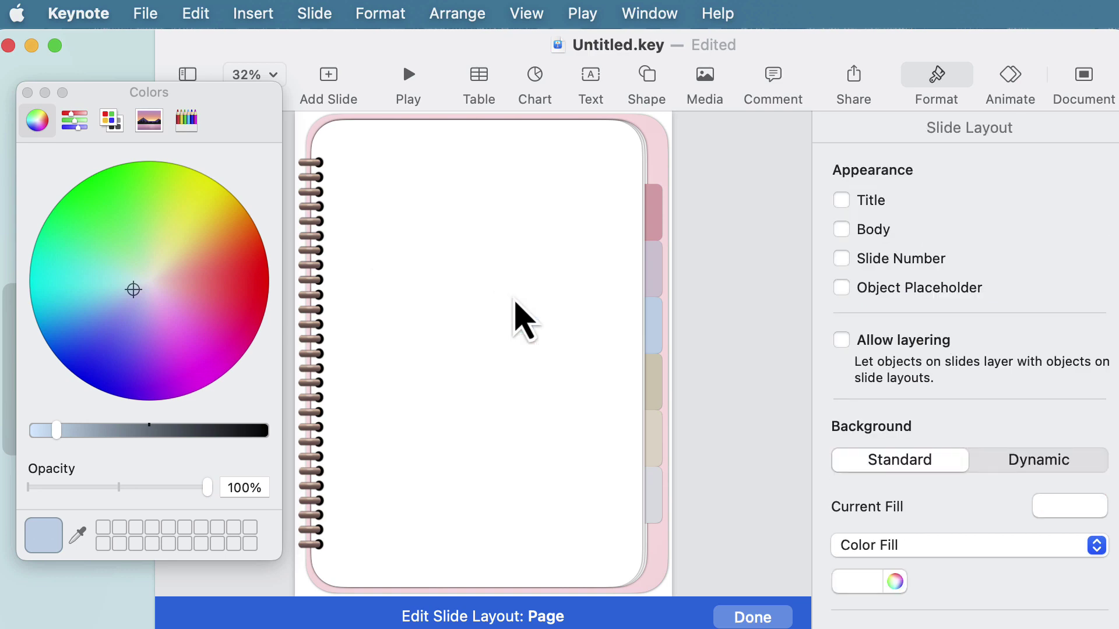
Finish editing the slide layouts and close the colour picker window
left_click(704, 576)
left_click(731, 615)
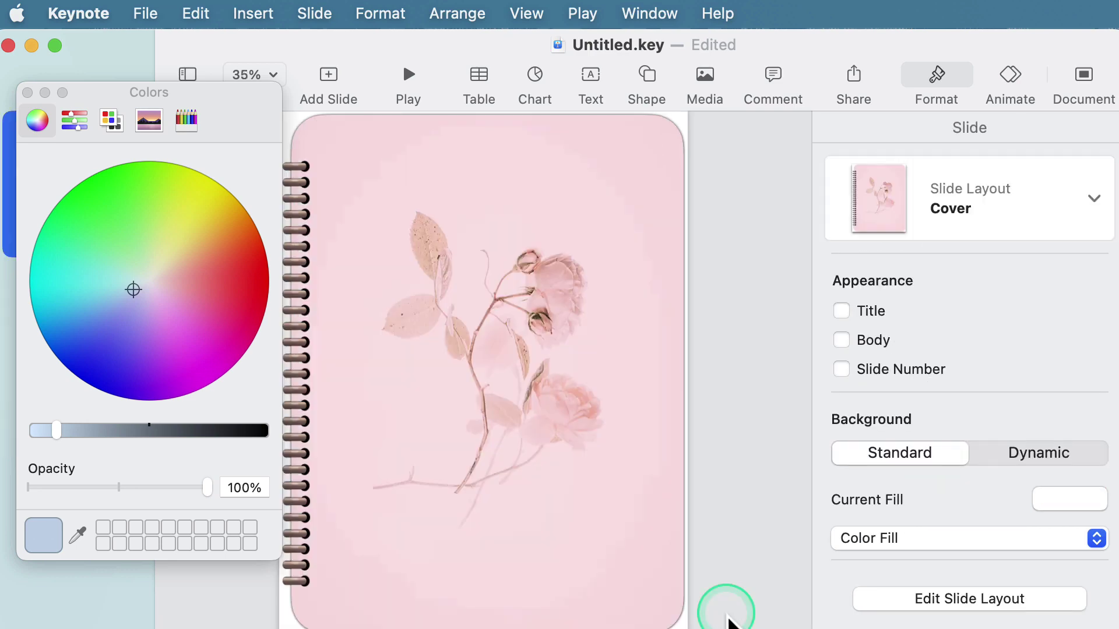
left_click(27, 93)
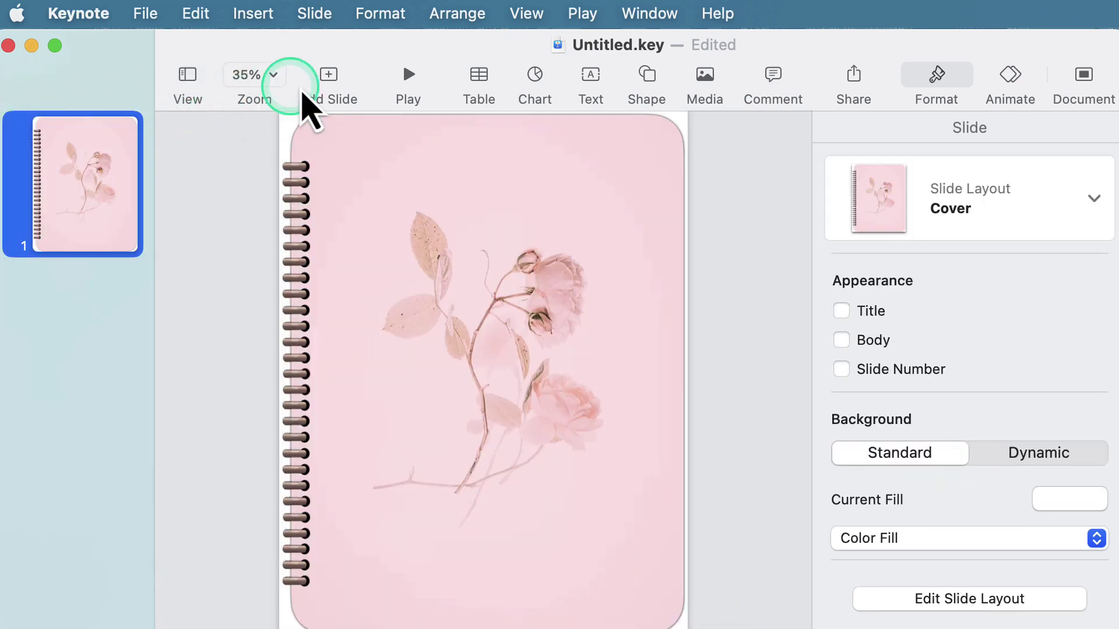
Add a second slide based on the Page layout
left_click(330, 82)
left_click(381, 183)
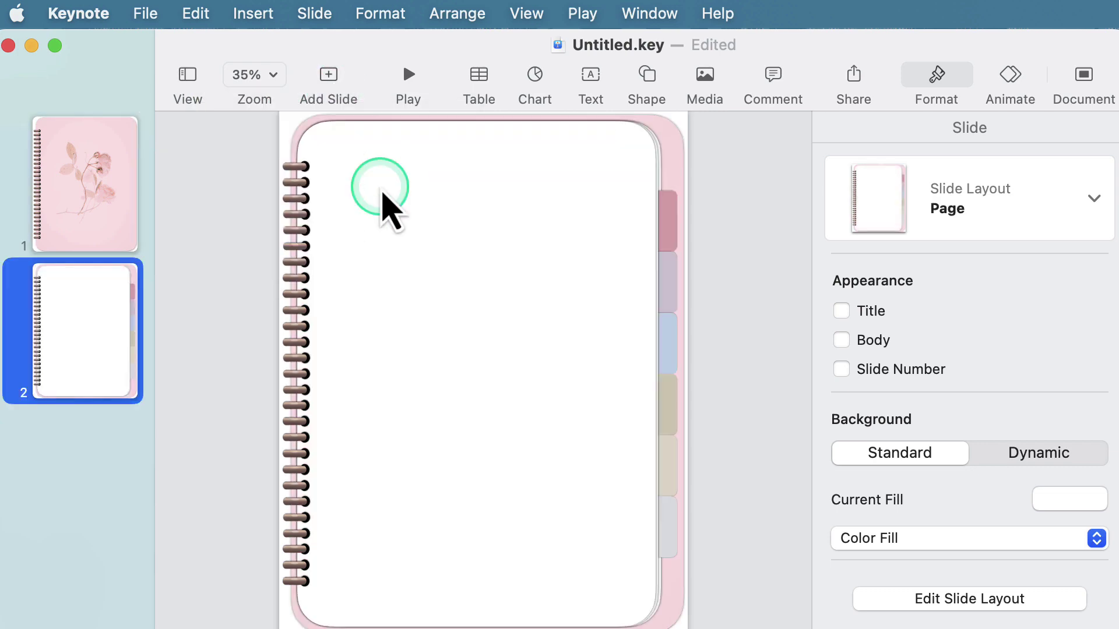
left_click(738, 364)
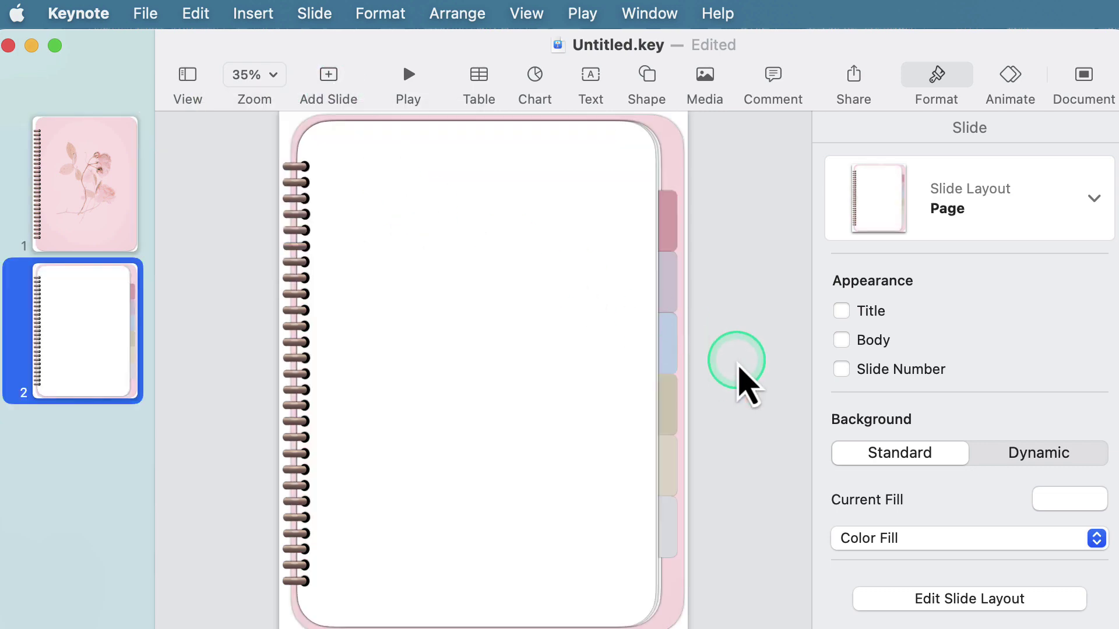
left_click(667, 236)
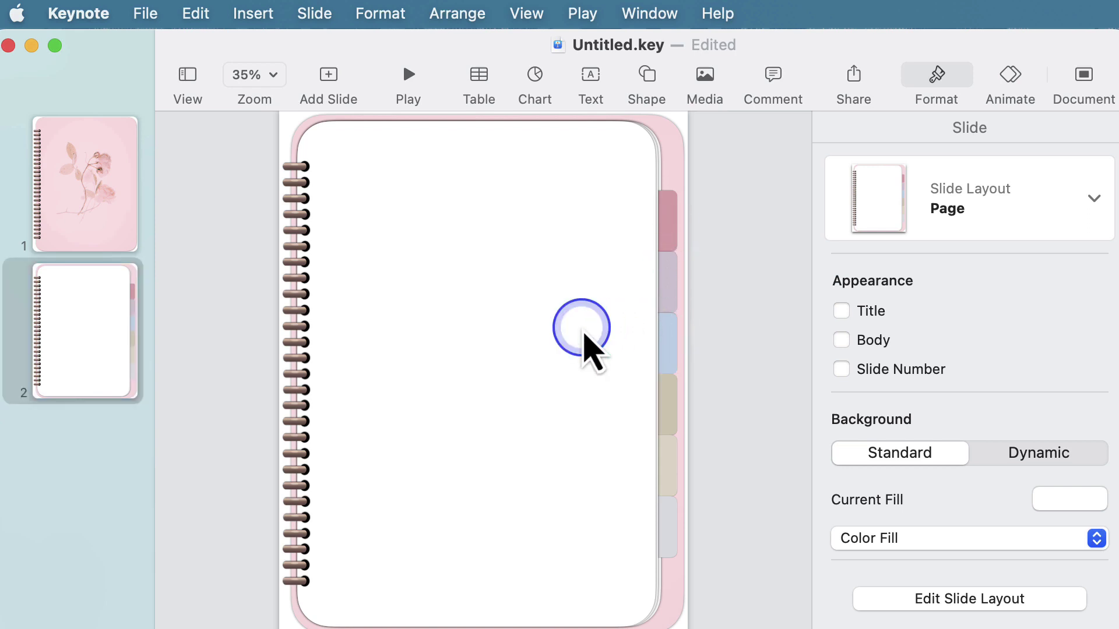
left_click(584, 331)
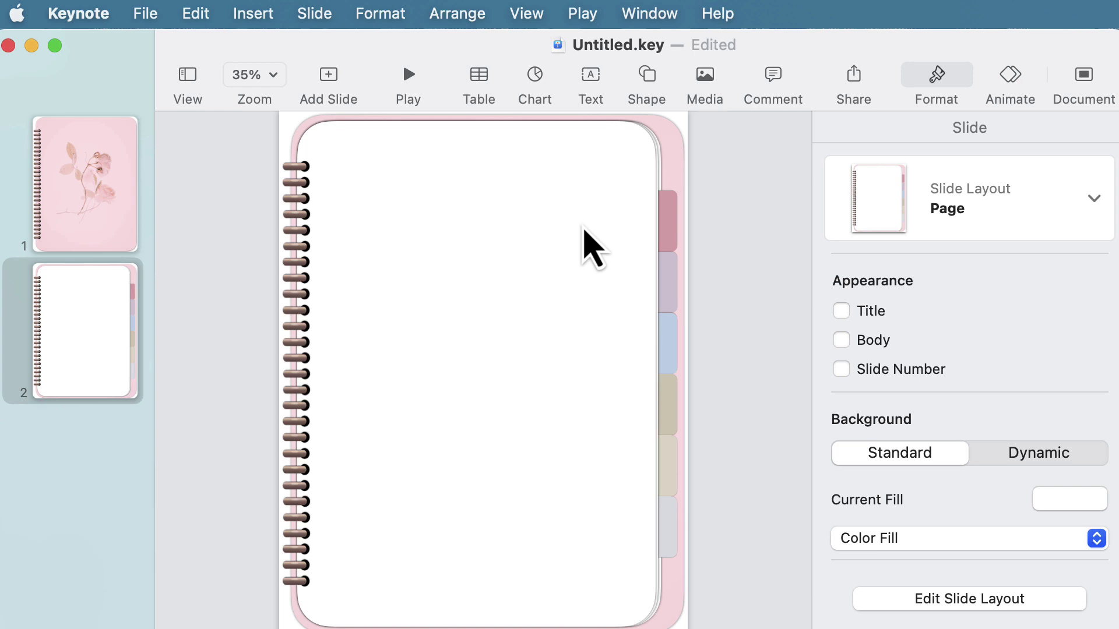
Copy the front white page, the top pink tab and the binder rings from the Page layout and paste them onto slide 2
left_click(892, 599)
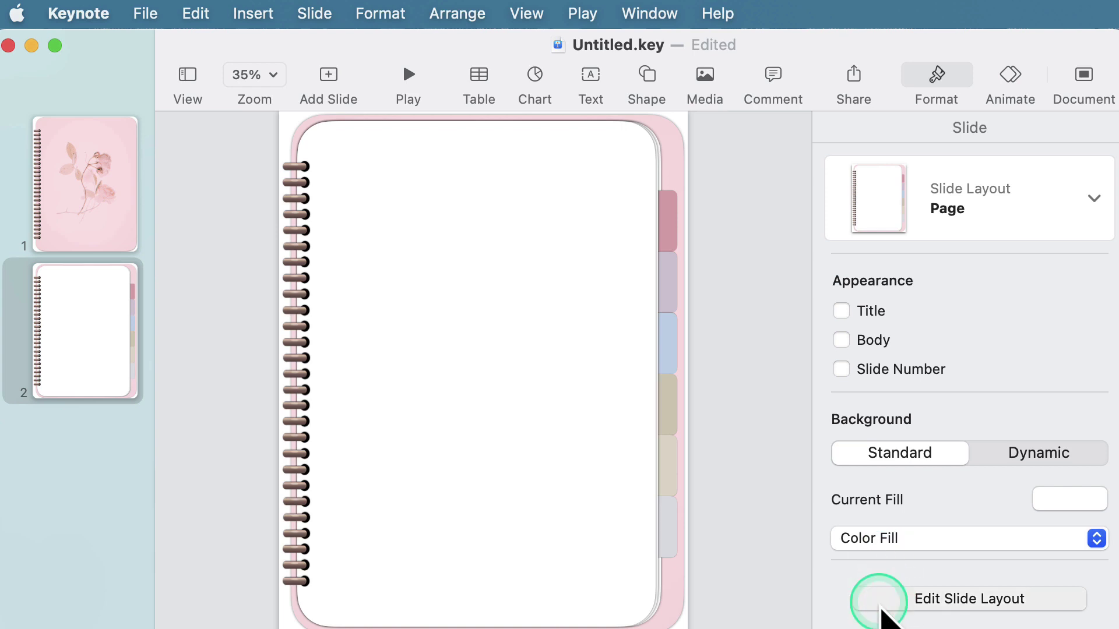
left_click(657, 217)
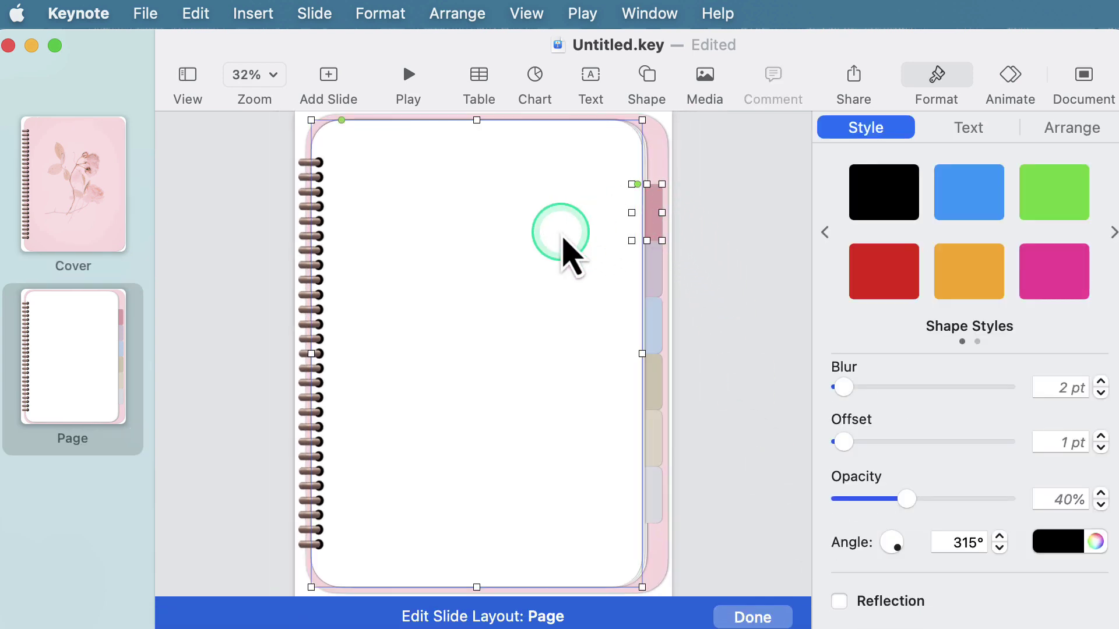
left_click(303, 239, "shift")
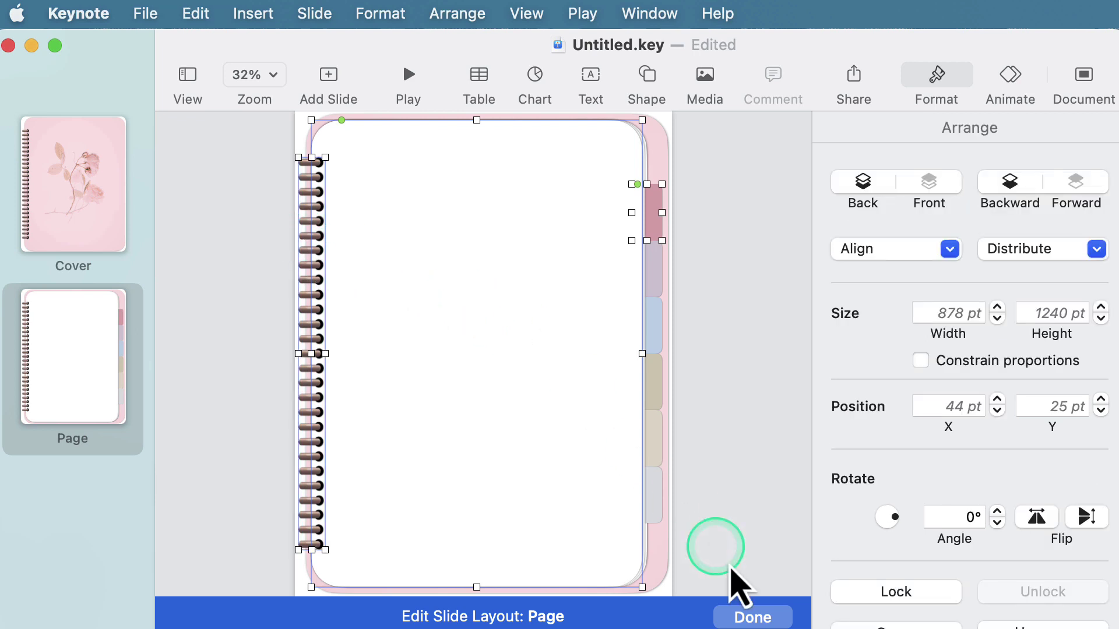
left_click(750, 617)
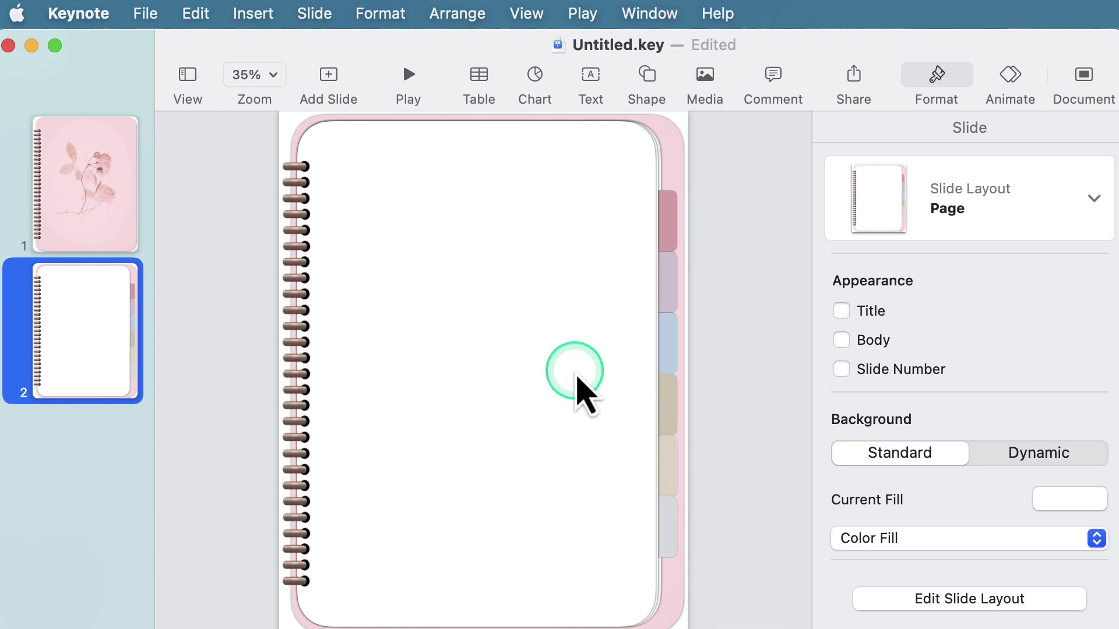
key("super+a")
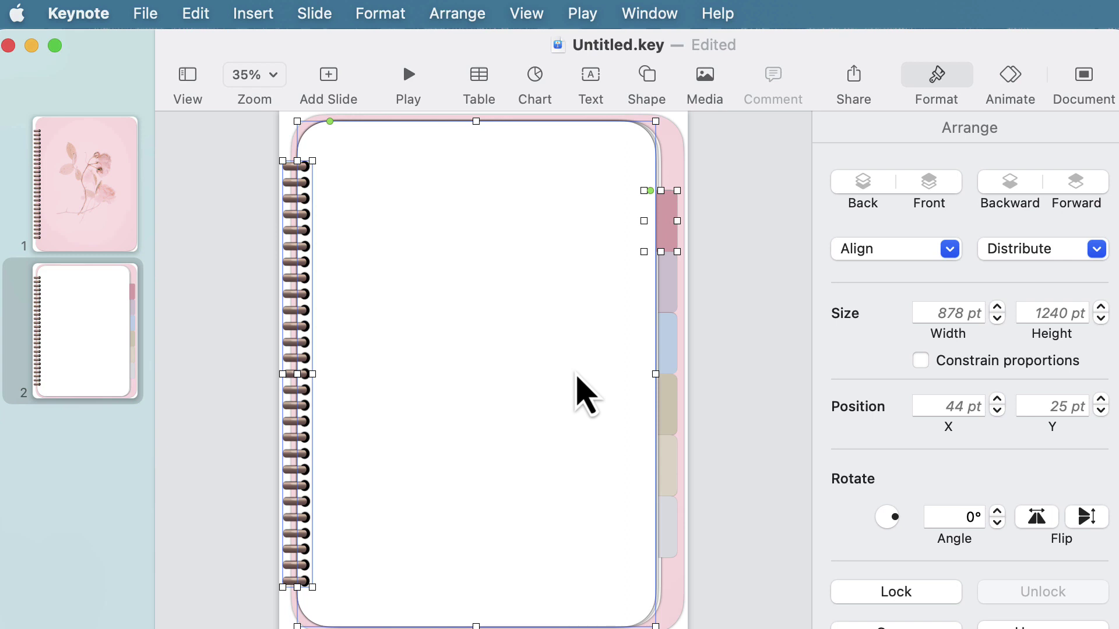
Unite the pasted white page and pink tab into a single shape on slide 2, leaving out the rings
left_click(290, 175, "super")
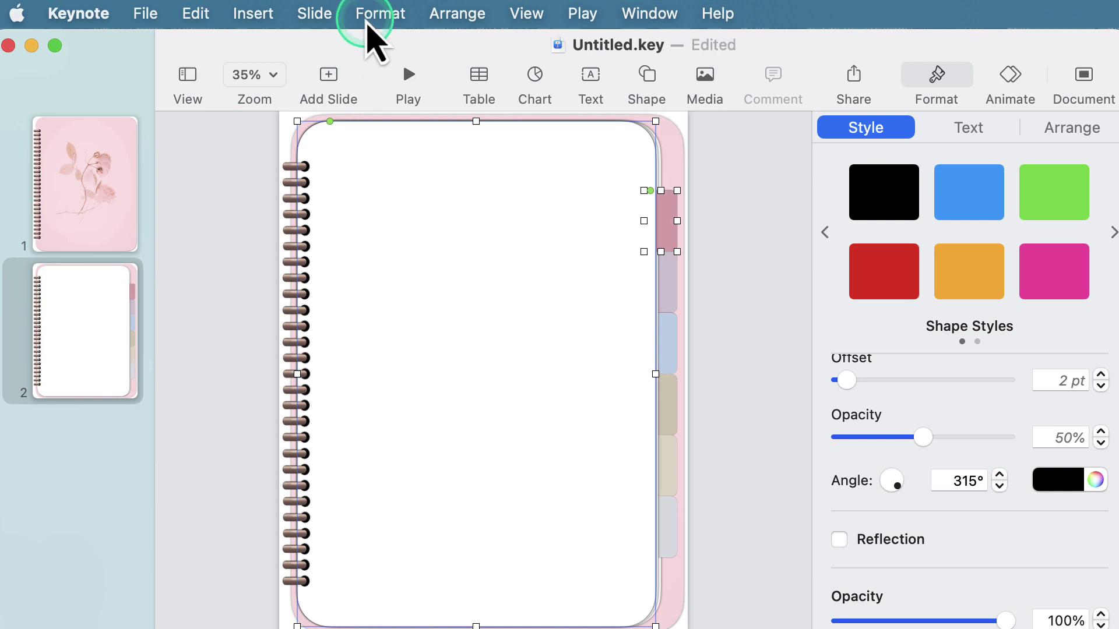
left_click(373, 14)
mouse_move(460, 165)
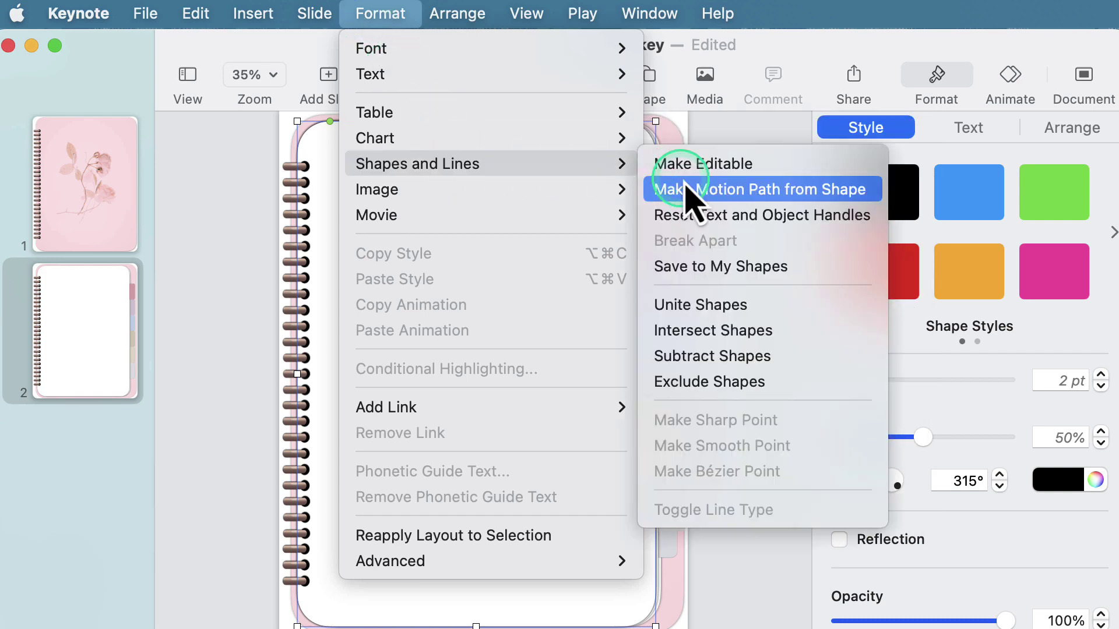
left_click(684, 312)
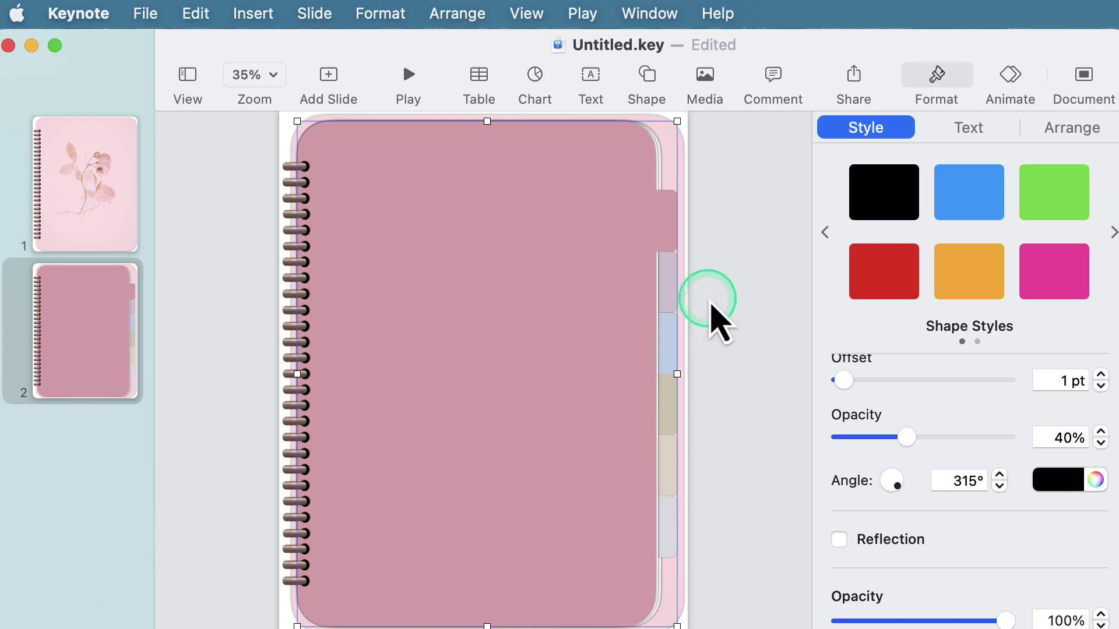
left_click(712, 303)
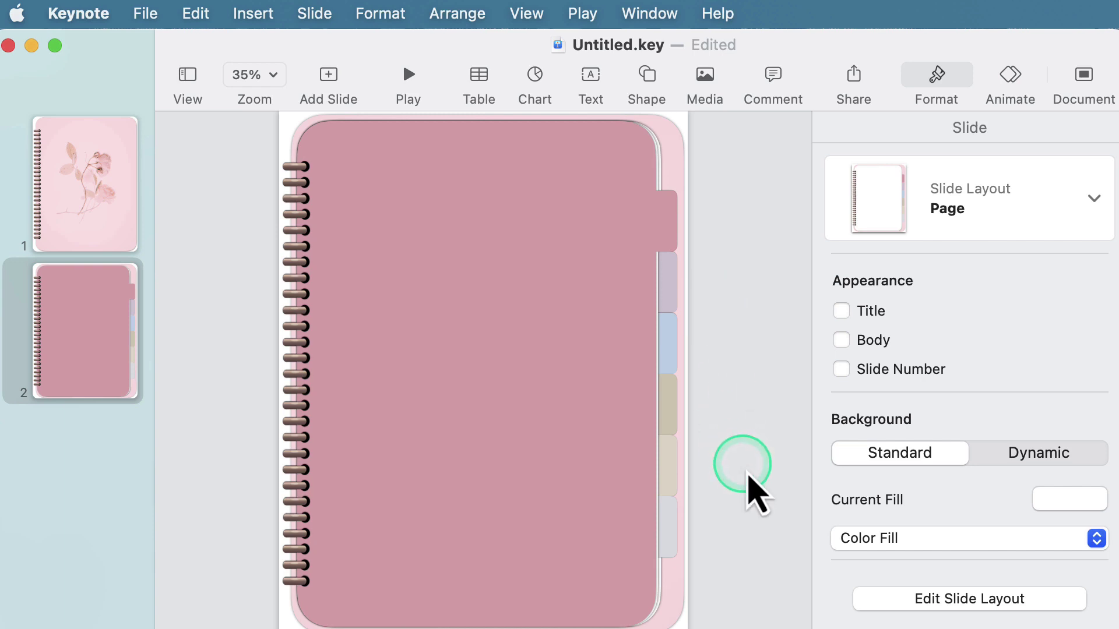
Add another slide based on the Page layout after the pink divider slide
left_click(328, 78)
left_click(394, 193)
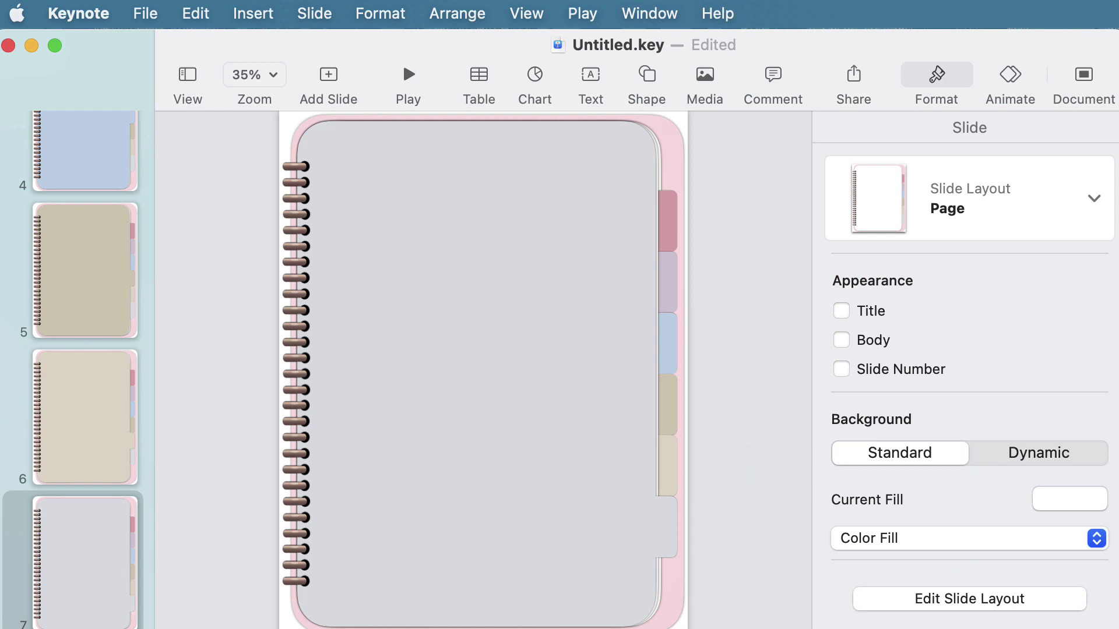
Add a text box to the Page layout, formatted as vertical text in Herculanum at 18 pt
key("super+alt+2")
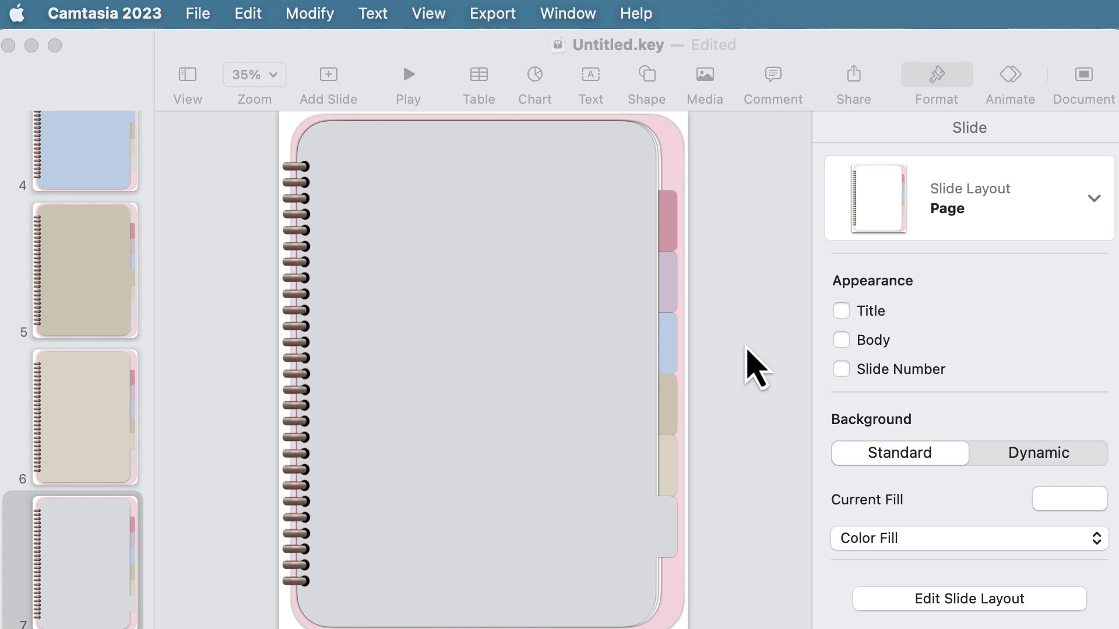
left_click(877, 603)
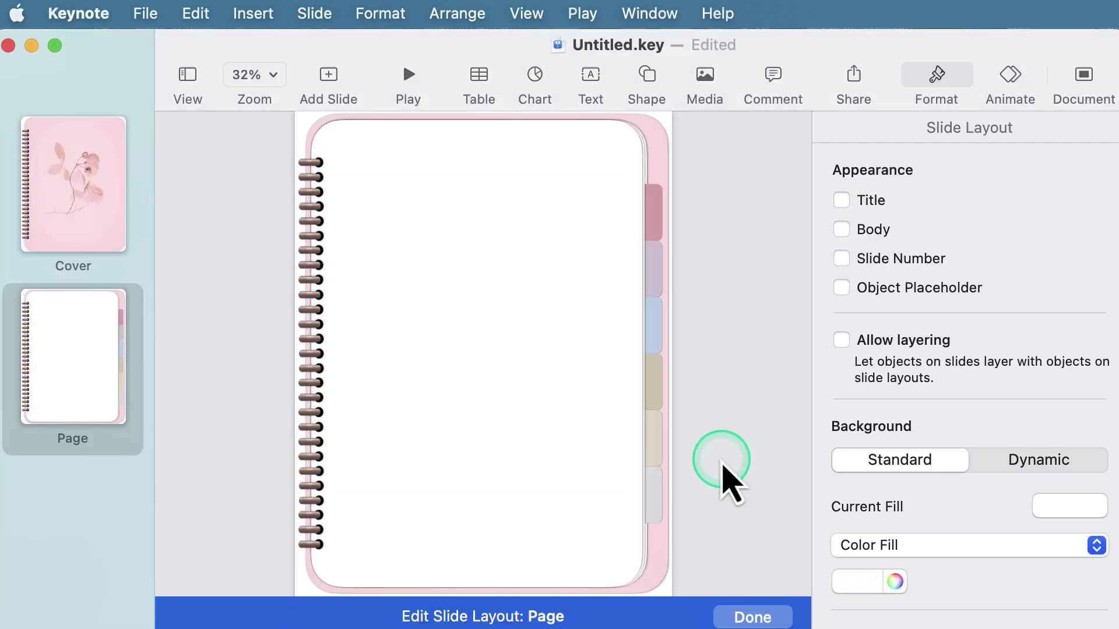
left_click(594, 81)
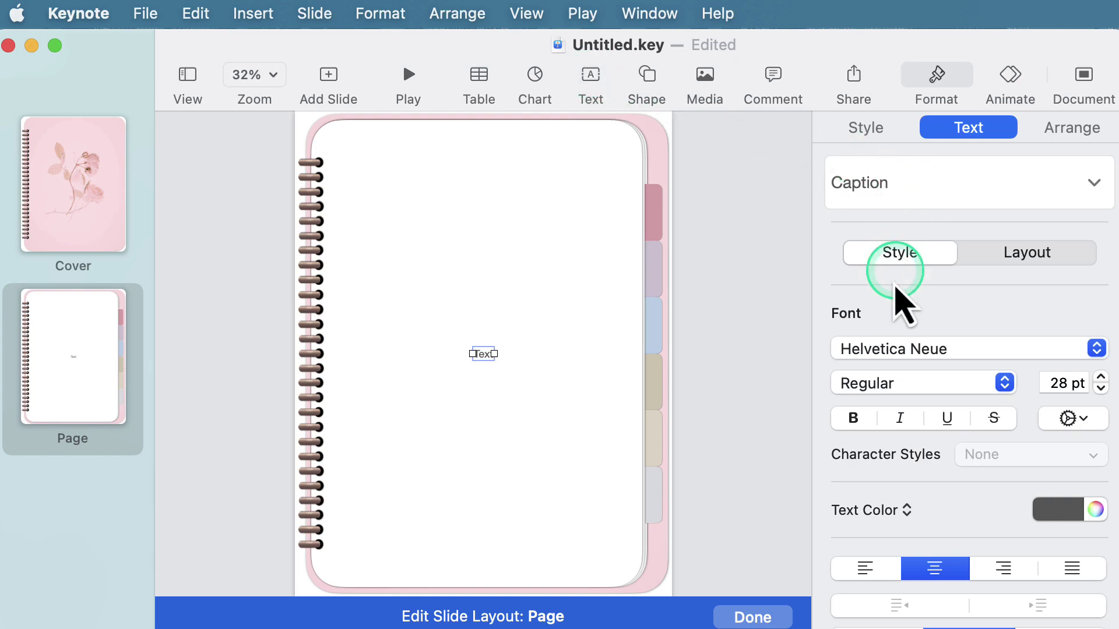
left_click(893, 352)
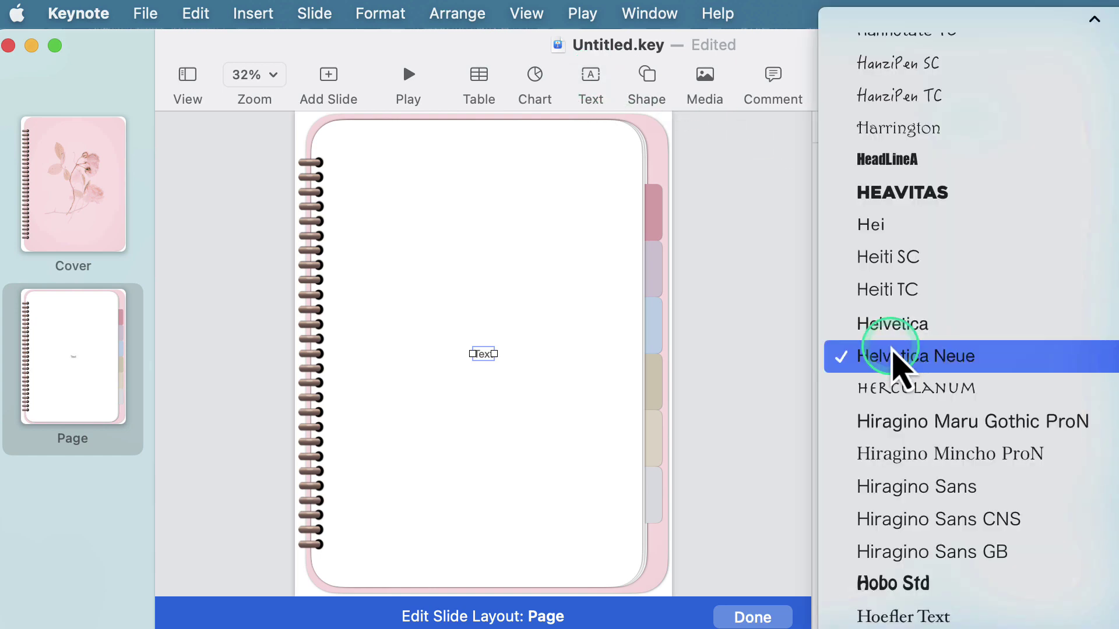
left_click(895, 390)
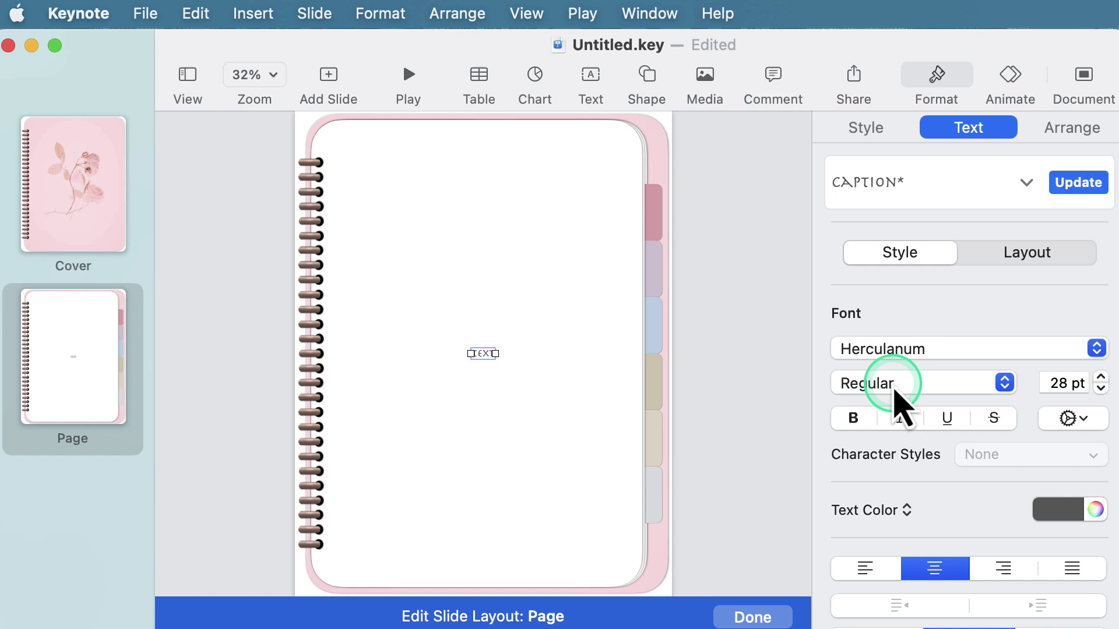
double_click(1045, 383)
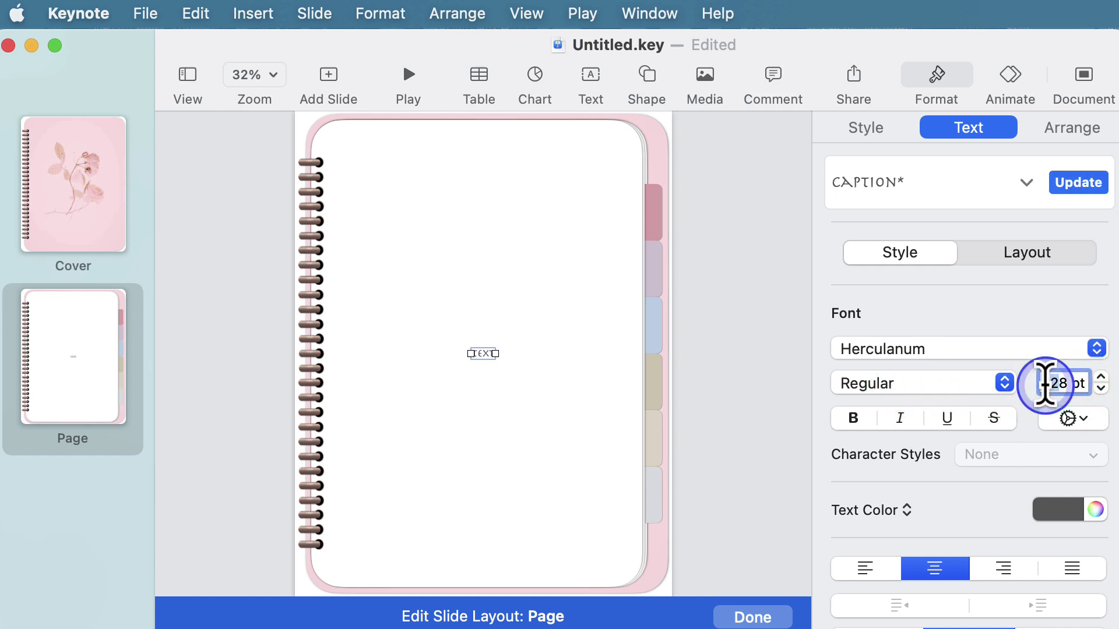
type("18")
key("Return")
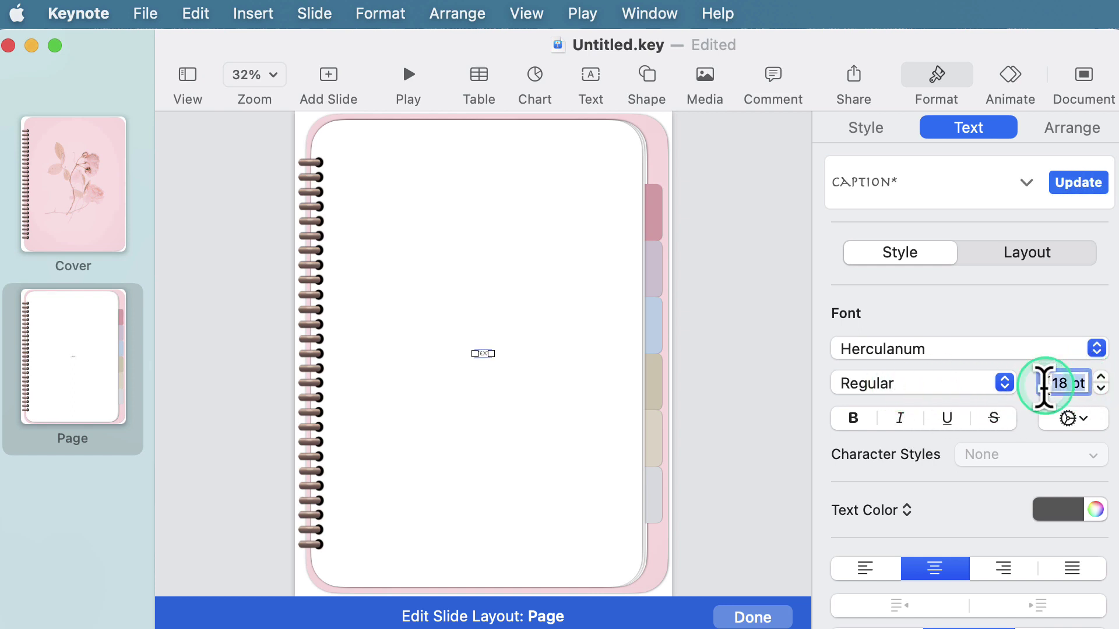
scroll(872, 496, "down", 5)
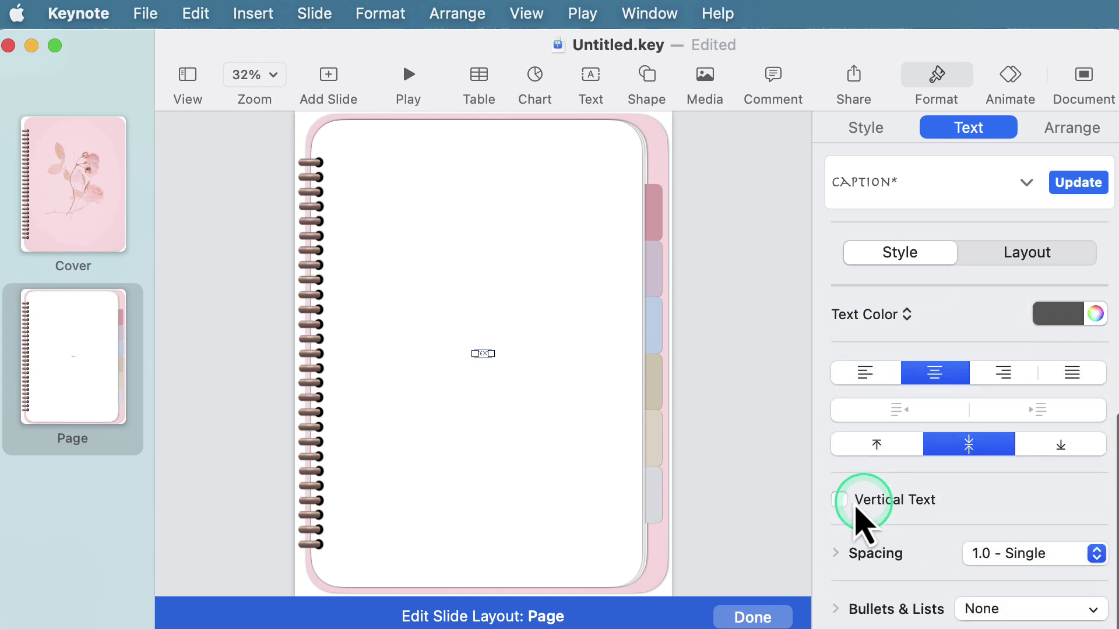
left_click(839, 499)
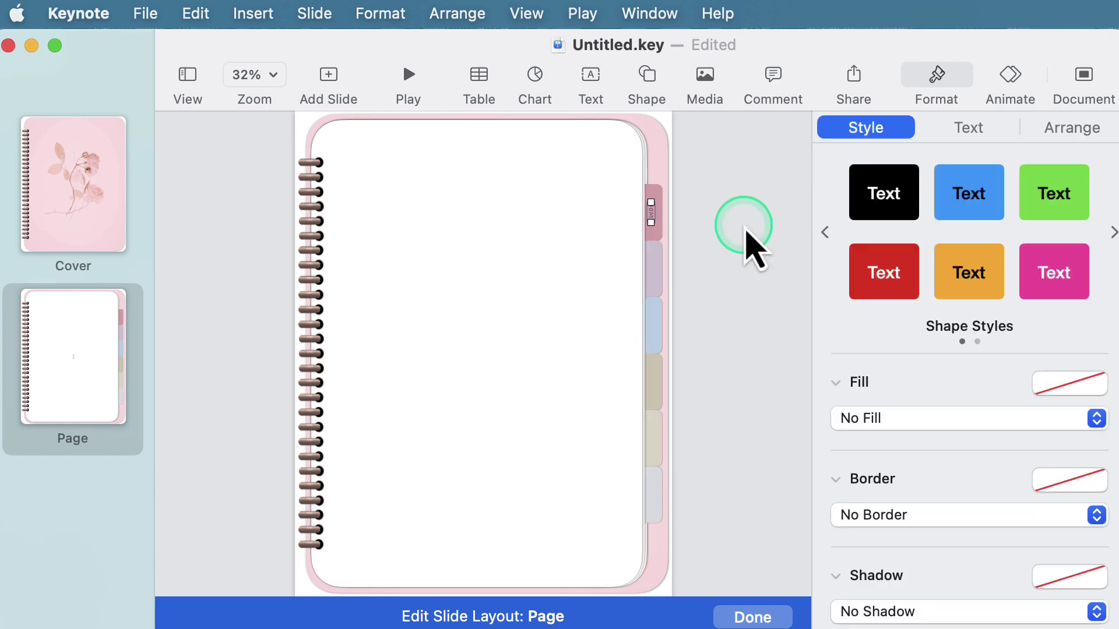
Place a vertical Home label on each of the six coloured side tabs in the Page layout
left_click(654, 267)
left_click(654, 327)
left_click_drag(655, 327, 655, 434)
left_click(686, 339)
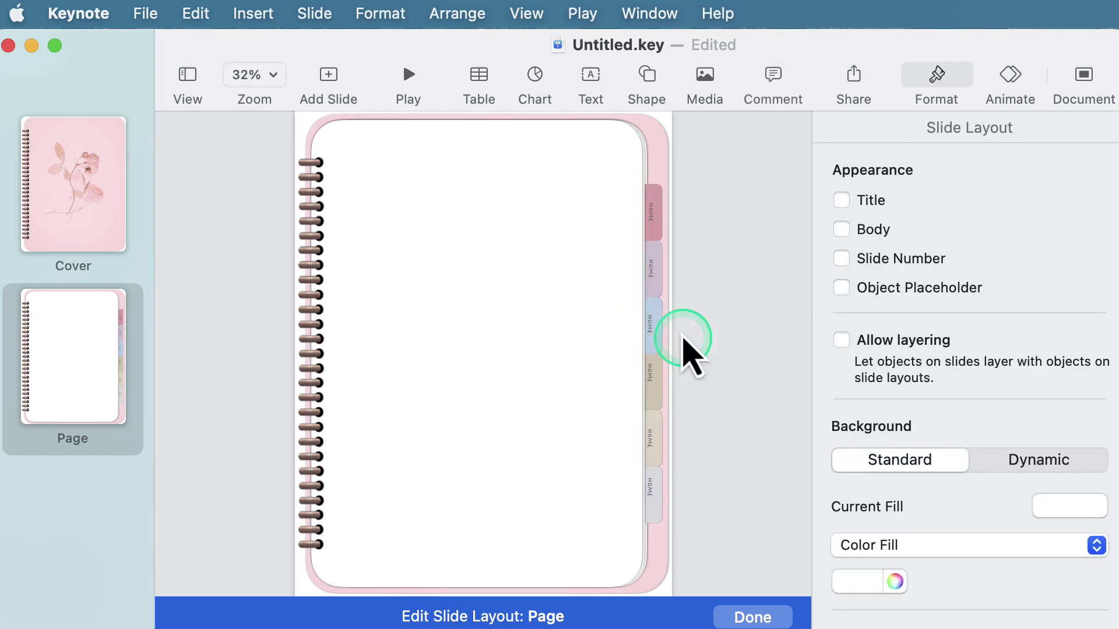
left_click_drag(652, 374, 652, 383)
Select all six tab labels together and set their horizontal position to 939 pt
left_click(651, 489)
left_click(651, 437, "shift")
left_click(650, 380, "shift")
left_click(652, 322, "shift")
left_click(652, 268, "shift")
left_click(1072, 128)
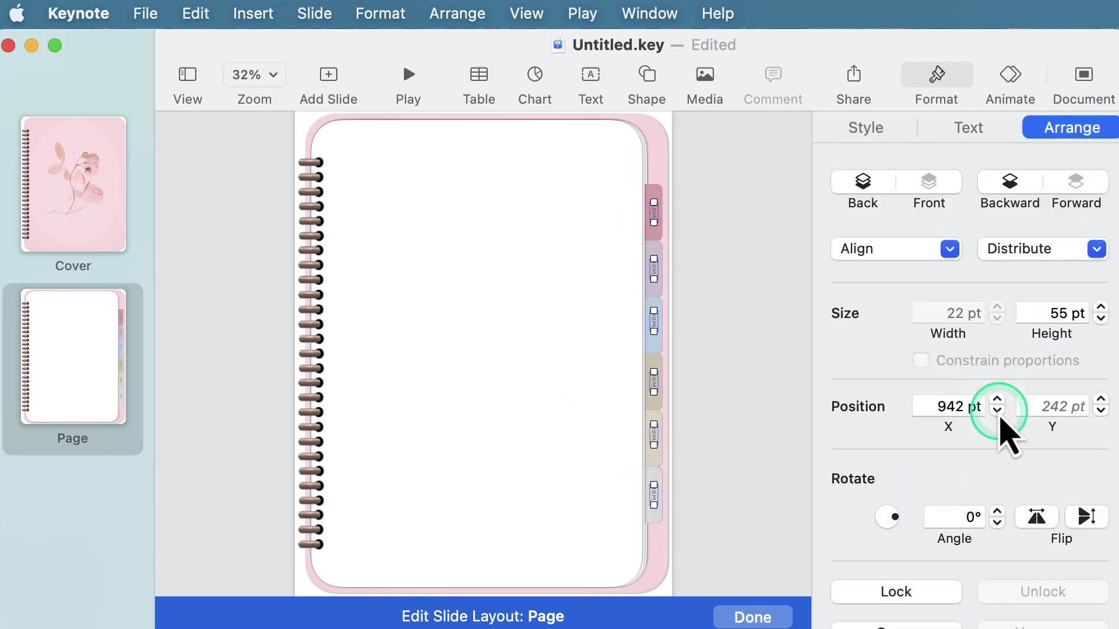
left_click(778, 294)
Rename the labels on the five lower tabs to Lessons, Vocabulary, Writing, Quizzes and Resources
left_click(652, 269)
left_click(651, 380)
double_click(652, 380)
type("Writing")
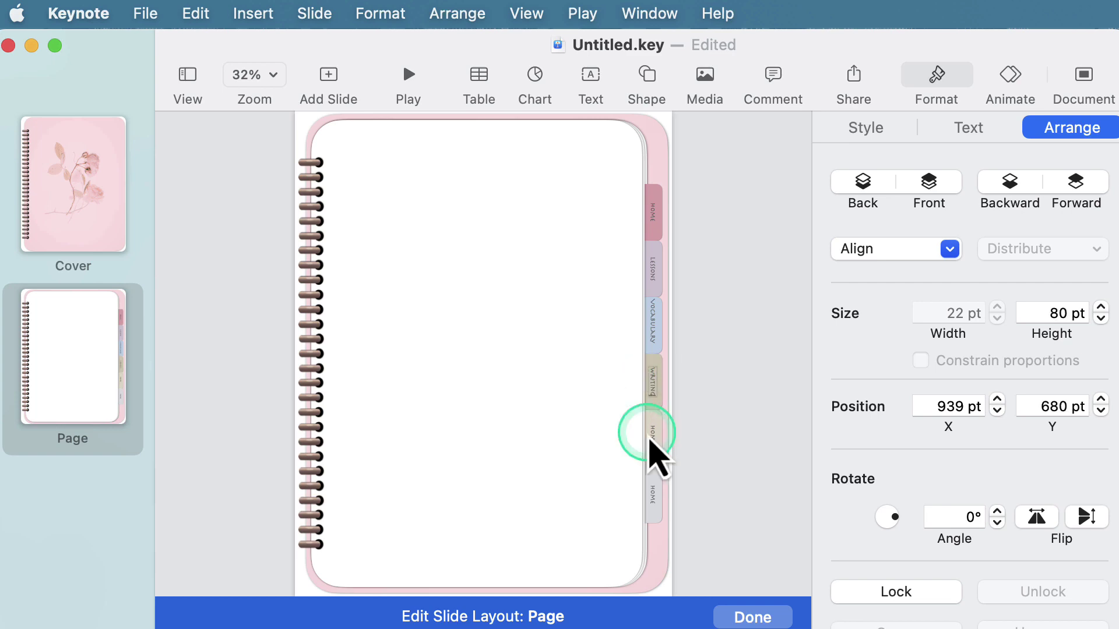
double_click(651, 435)
type("Quizzes")
double_click(652, 497)
type("Resources")
Align each label with its coloured tab and finish editing the Page layout
right_click(655, 202)
right_click(659, 240)
left_click(943, 488)
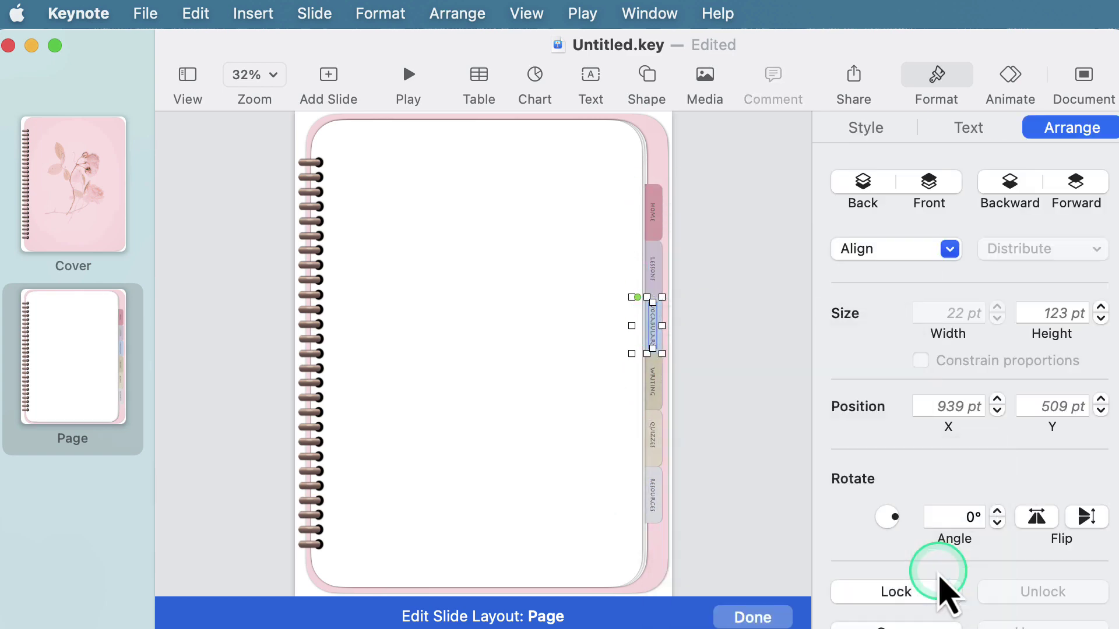
right_click(670, 460)
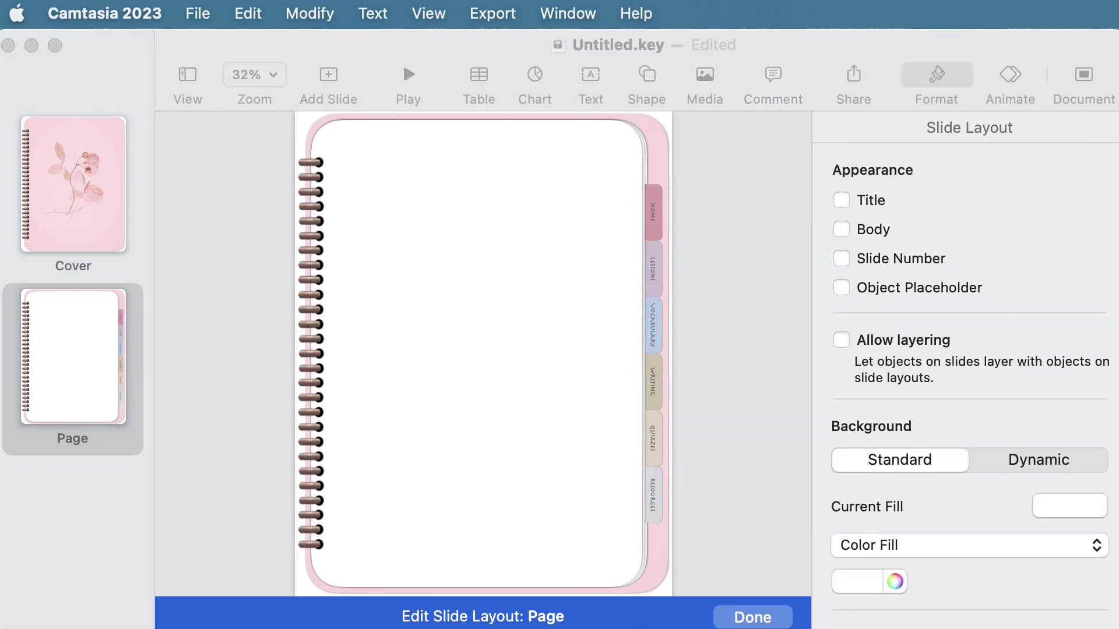
left_click(766, 620)
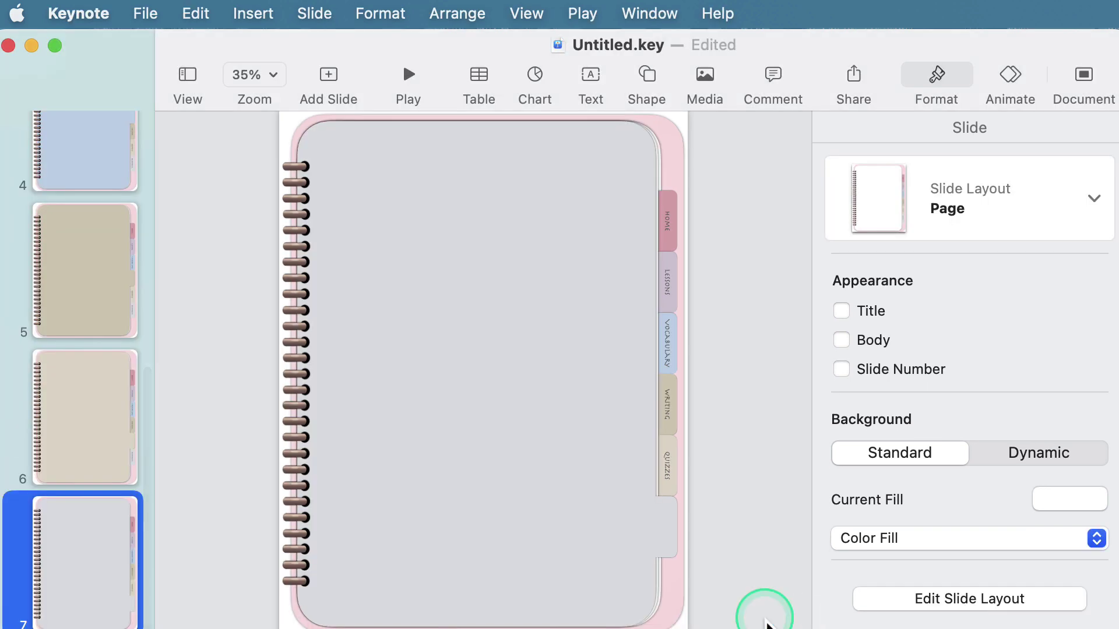
Check the tab labels on the divider slides, going from slide 6 back to slide 2
left_click(113, 431)
scroll(113, 437, "up", 3)
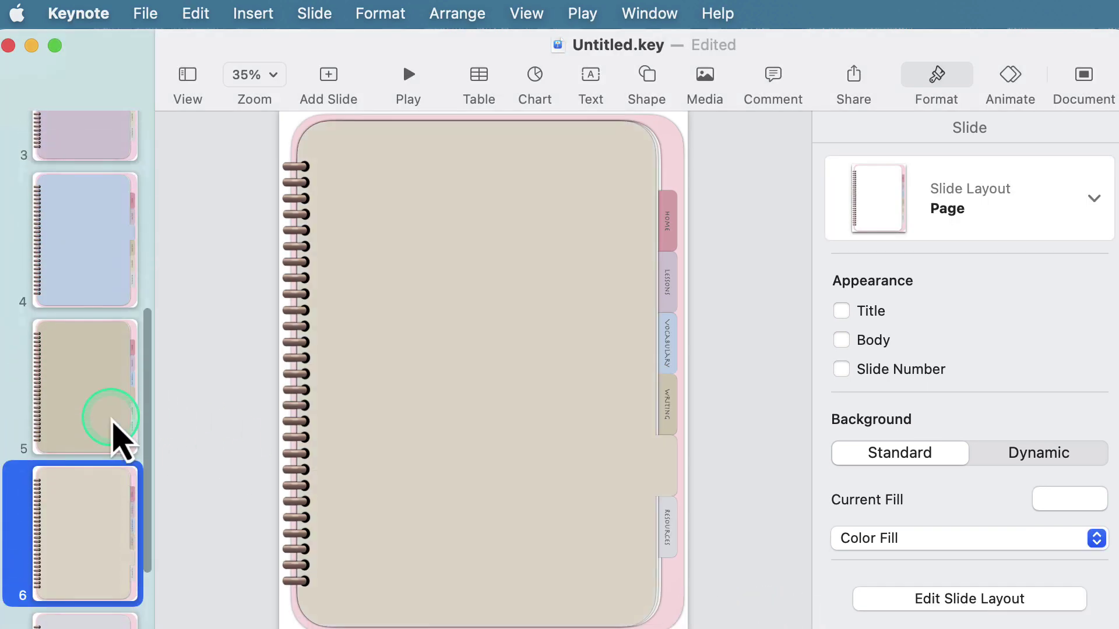
left_click(113, 457)
left_click(91, 317)
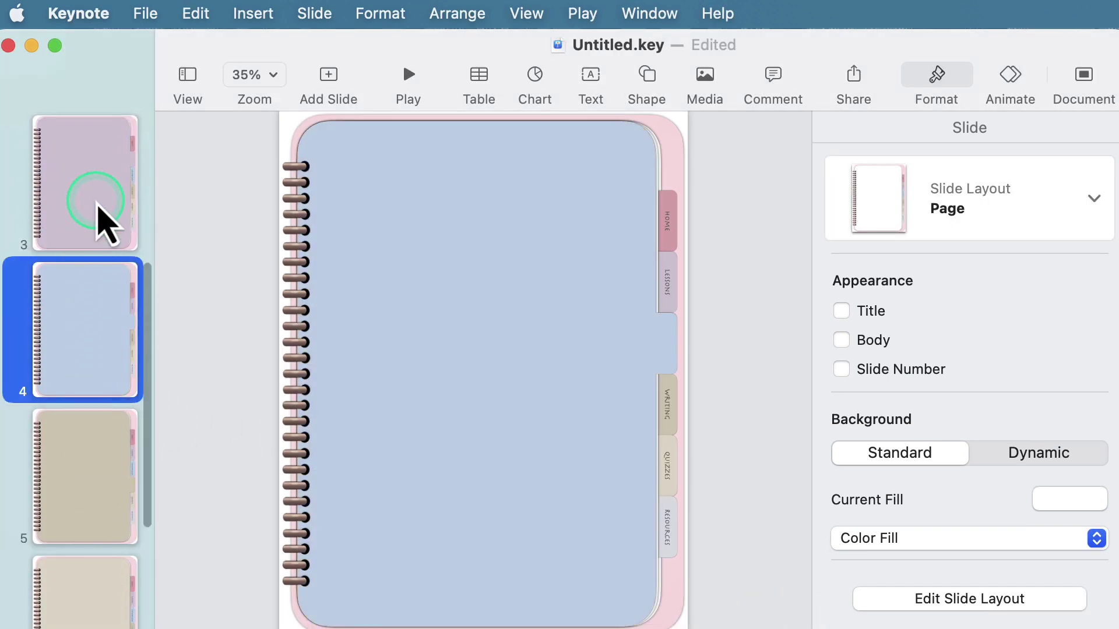
left_click(96, 204)
scroll(100, 218, "up", 5)
left_click(89, 326)
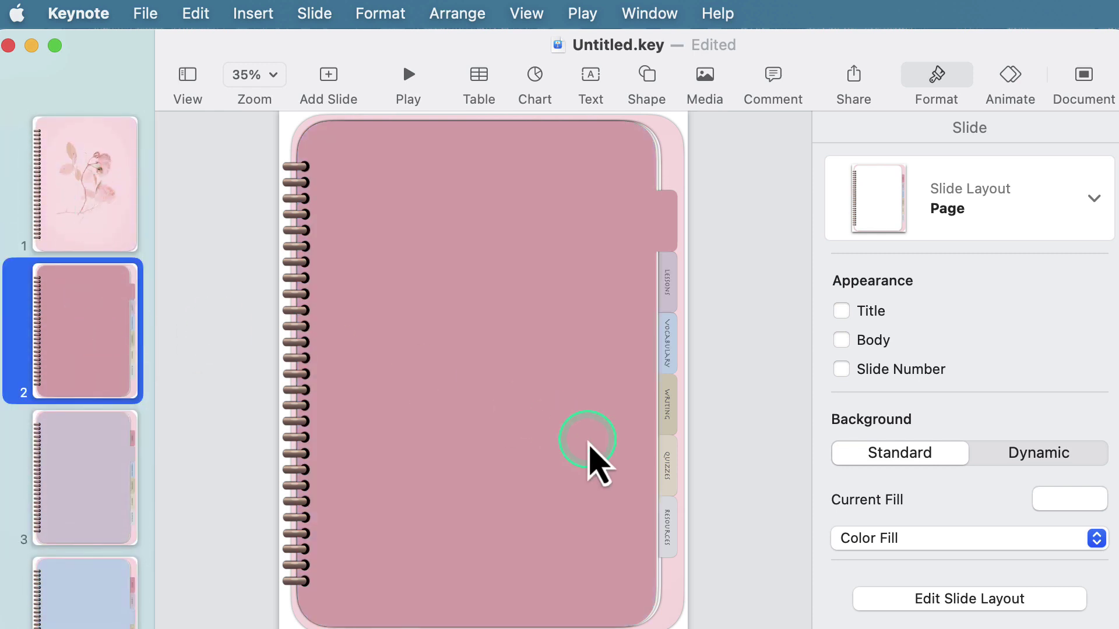
Copy the Home label from the Page layout and paste it onto the pink divider on slide 2
left_click(929, 603)
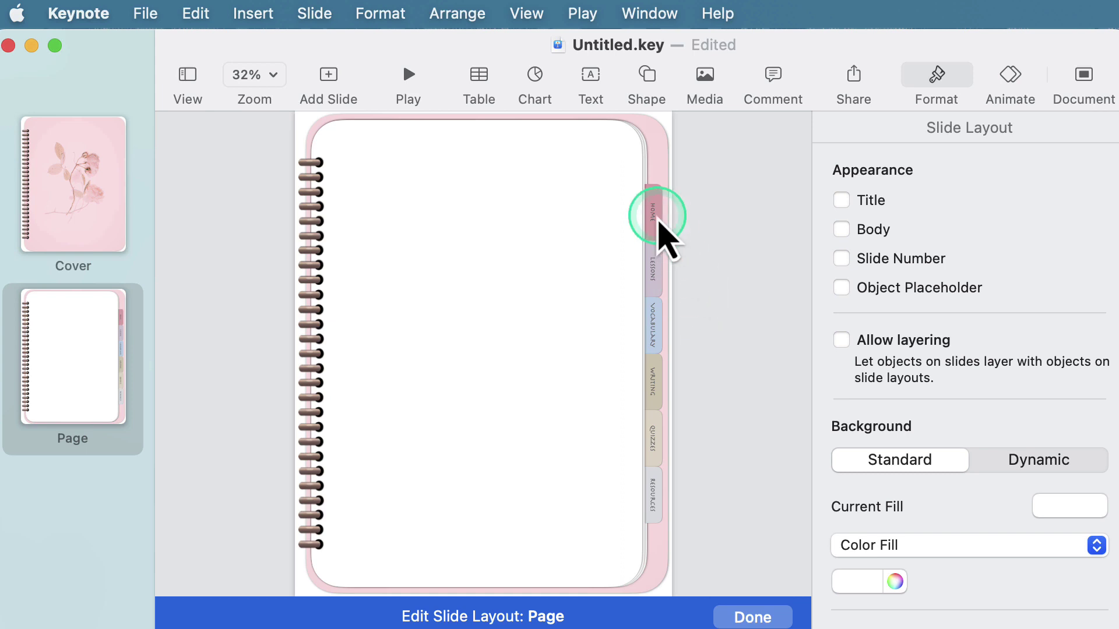
left_click(655, 218)
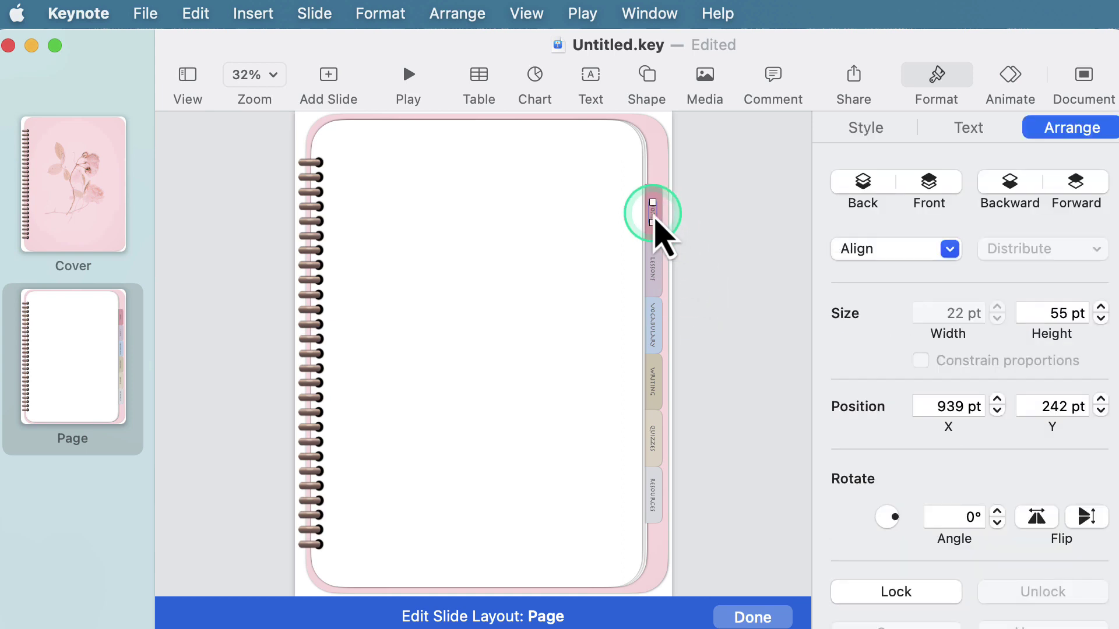
left_click(753, 618)
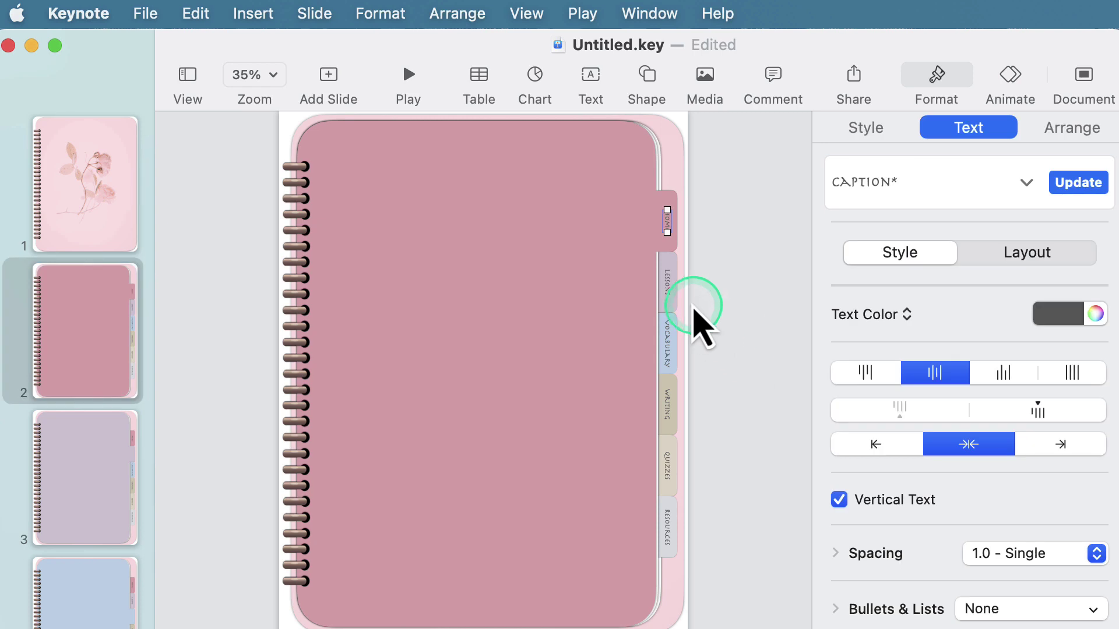
Copy the remaining tab labels from the Page layout onto their matching divider slides 3 to 7
left_click(80, 482)
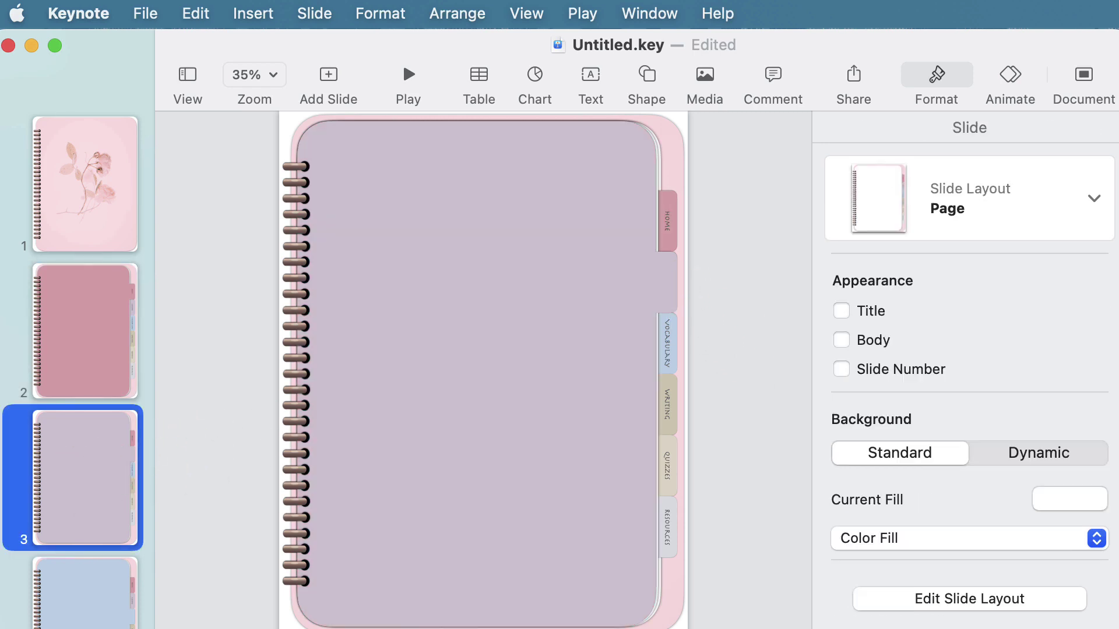
key("super+alt+2")
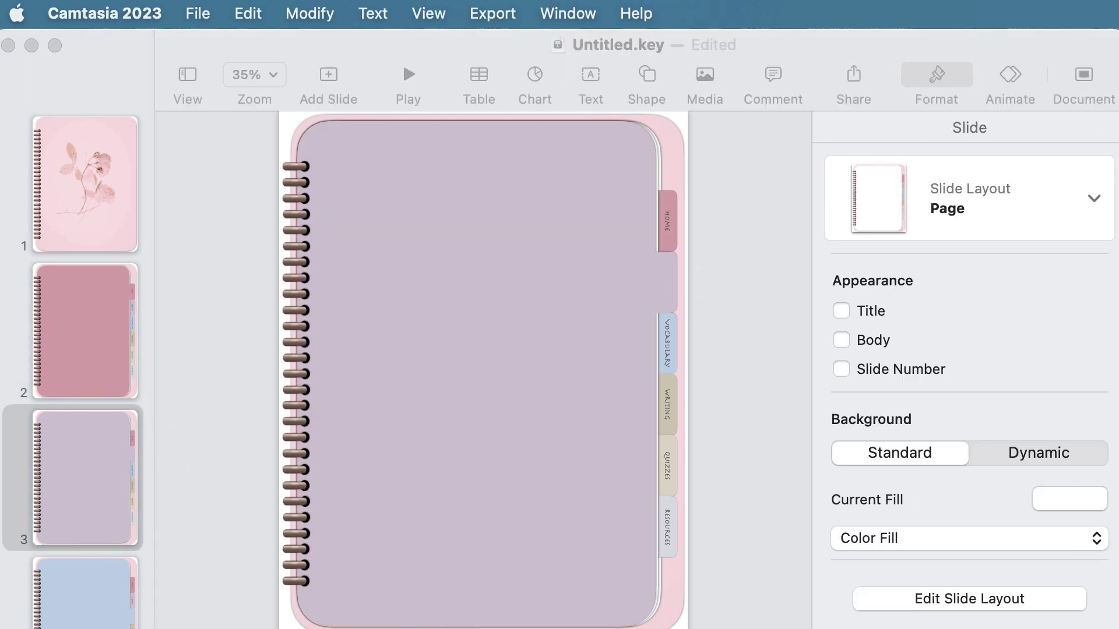
left_click(923, 606)
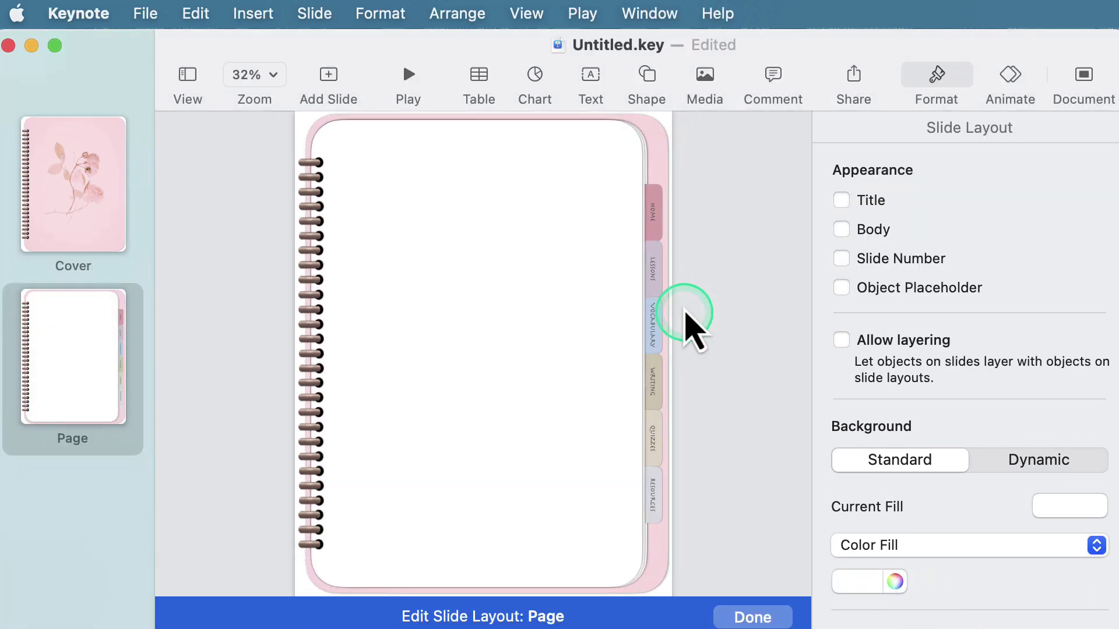
left_click(653, 273)
left_click(741, 449)
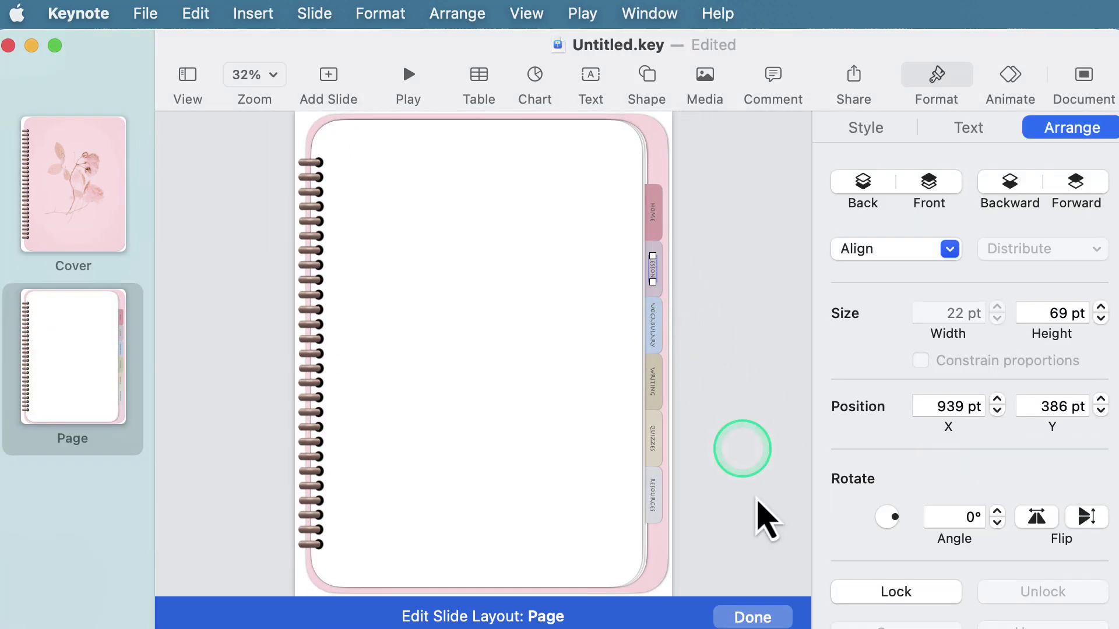
left_click(750, 616)
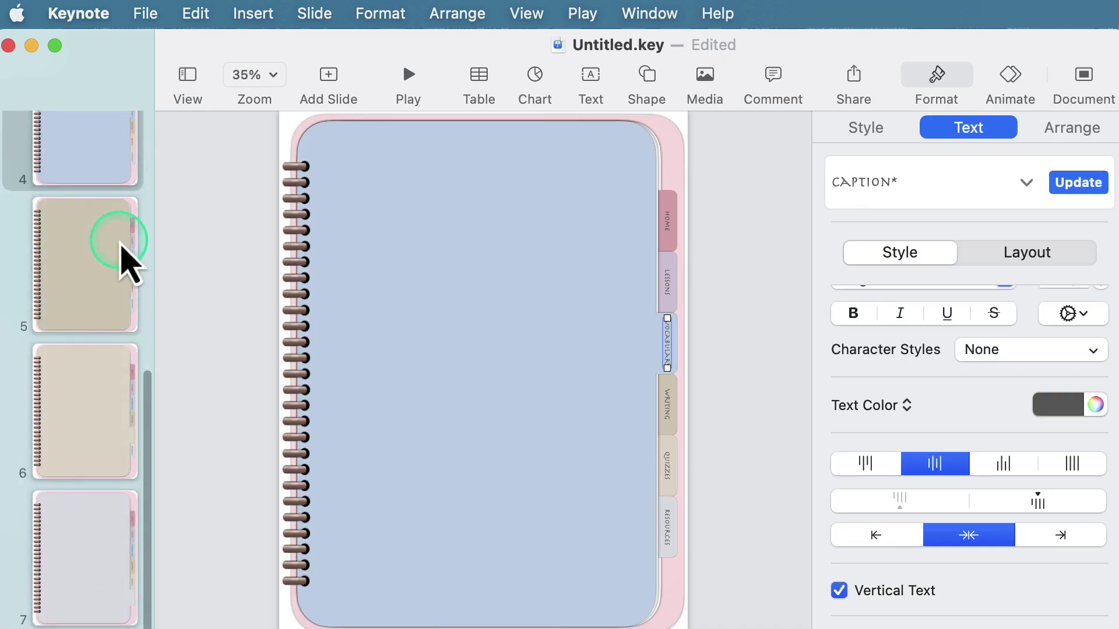
left_click(120, 250)
left_click(87, 601)
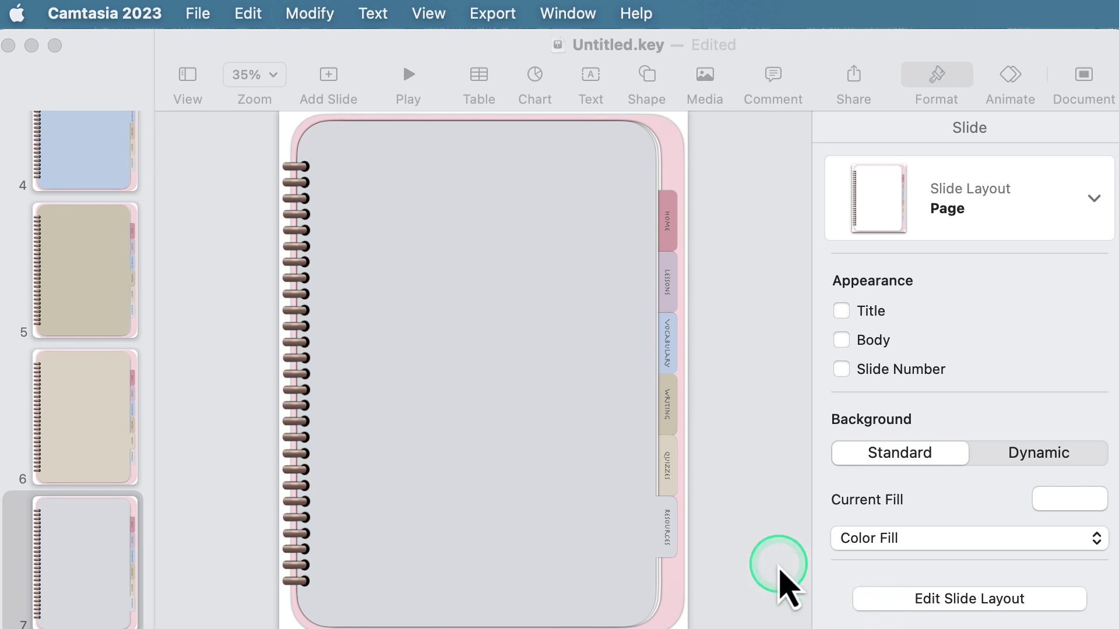
Add a slide with the Page layout and nest it beneath the pink divider slide
scroll(82, 257, "up", 10)
left_click(79, 224)
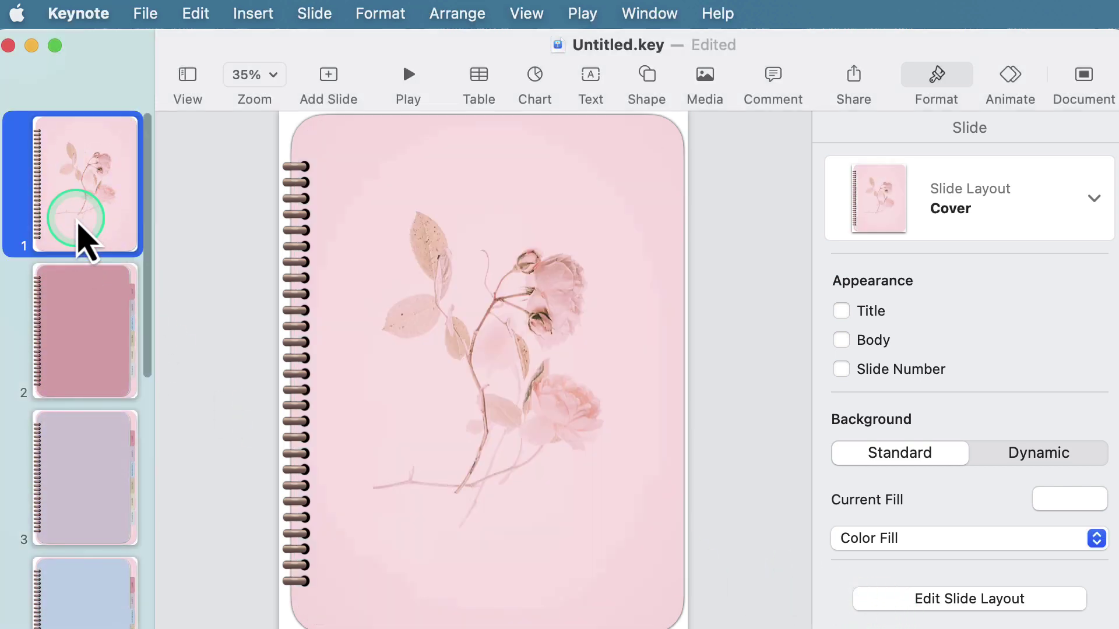
left_click(329, 79)
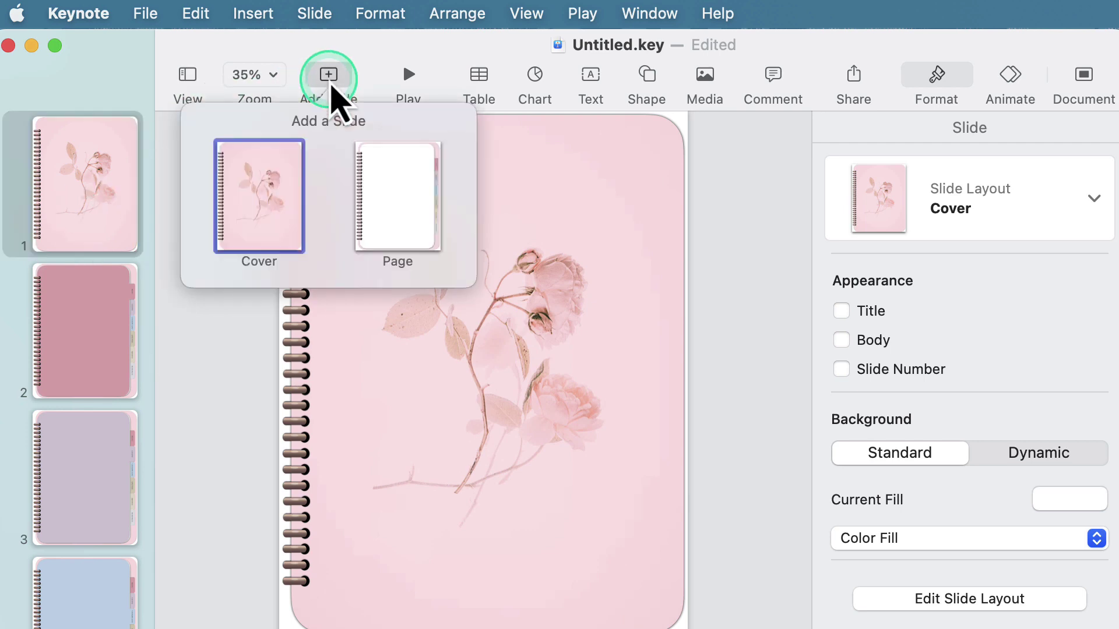
left_click(387, 200)
left_click(41, 331)
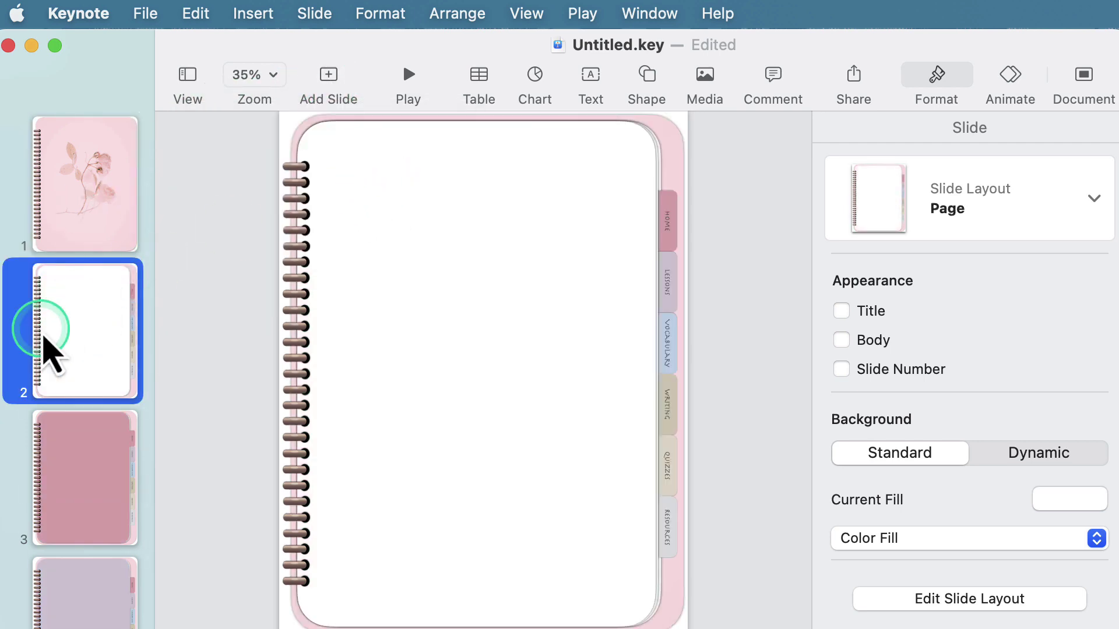
left_click_drag(102, 344, 108, 512)
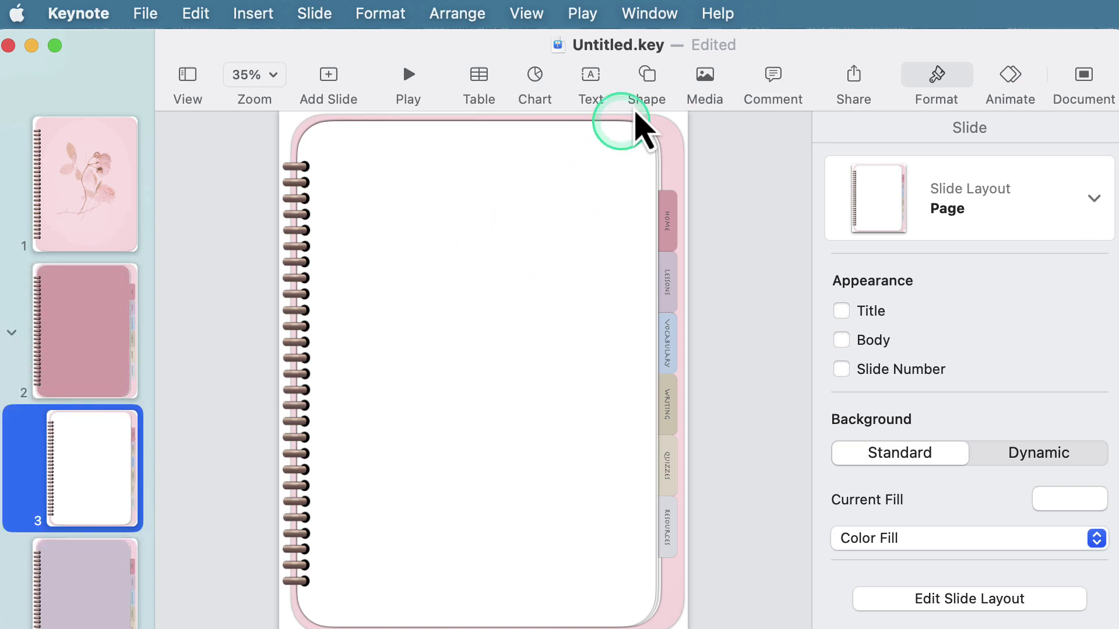
Insert a rounded rectangle about 630 pt wide and 100 pt high on slide 3, with a 30 pt corner radius
left_click(647, 82)
left_click(753, 270)
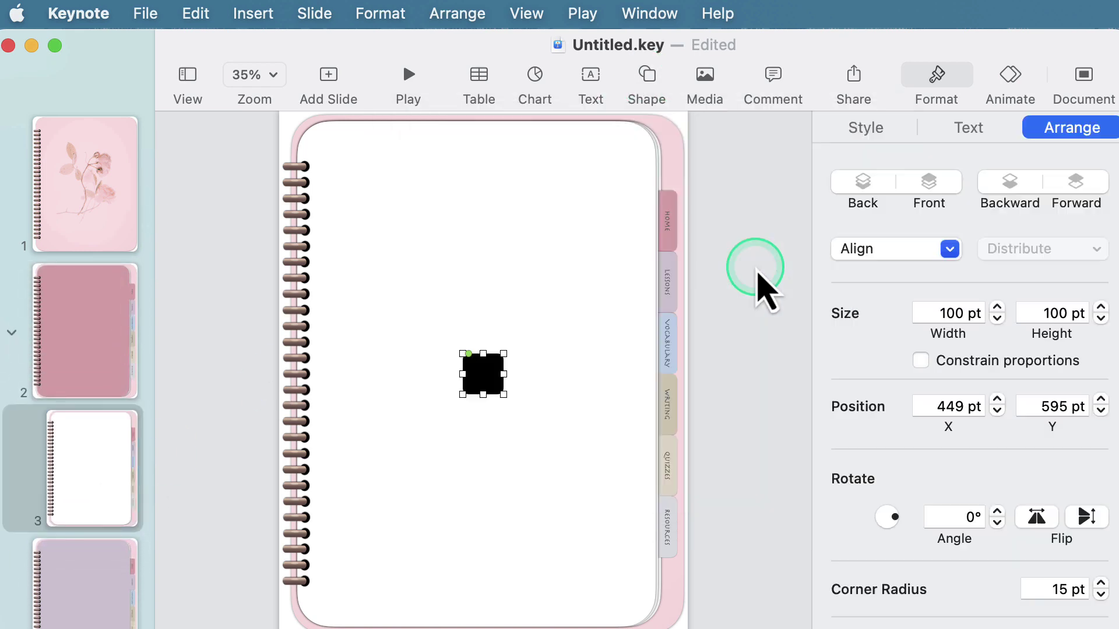
left_click_drag(504, 374, 626, 375)
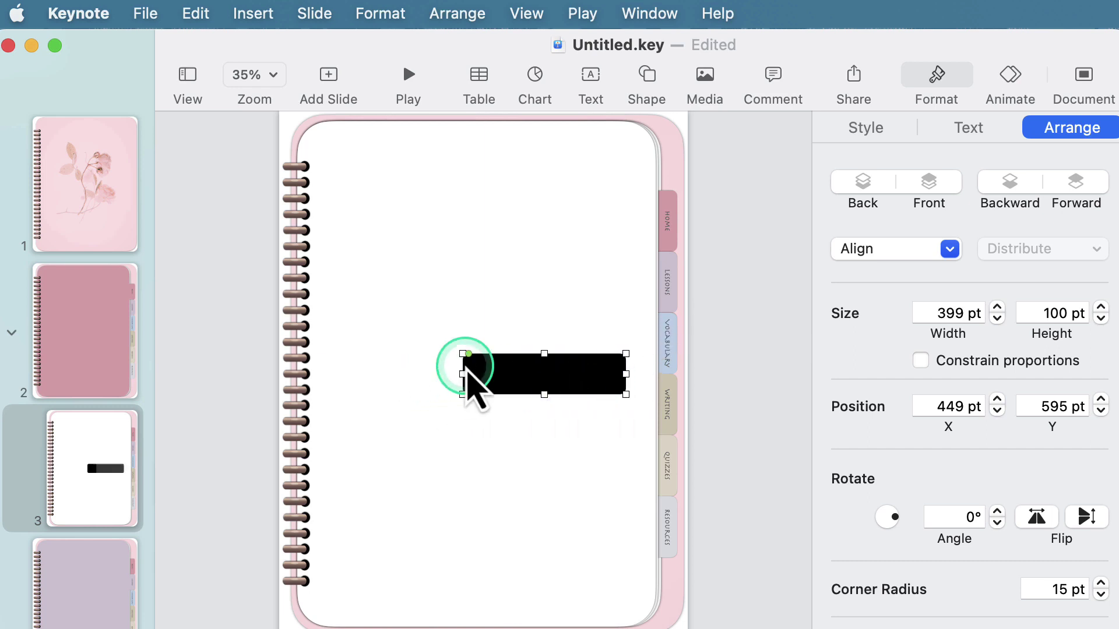
left_click_drag(461, 374, 368, 377)
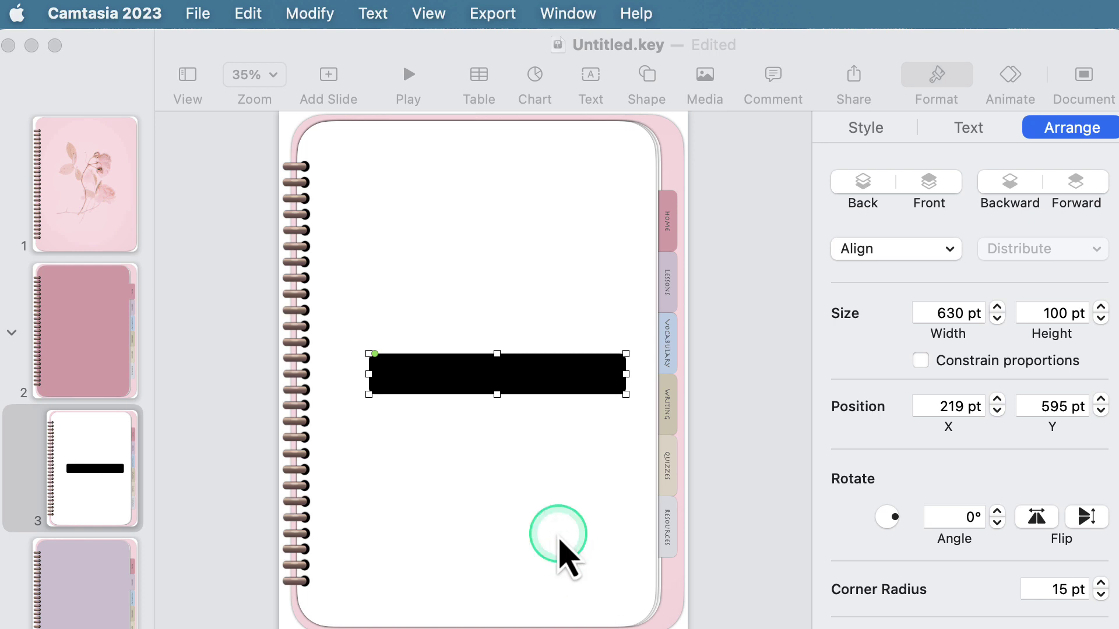
left_click(1055, 592)
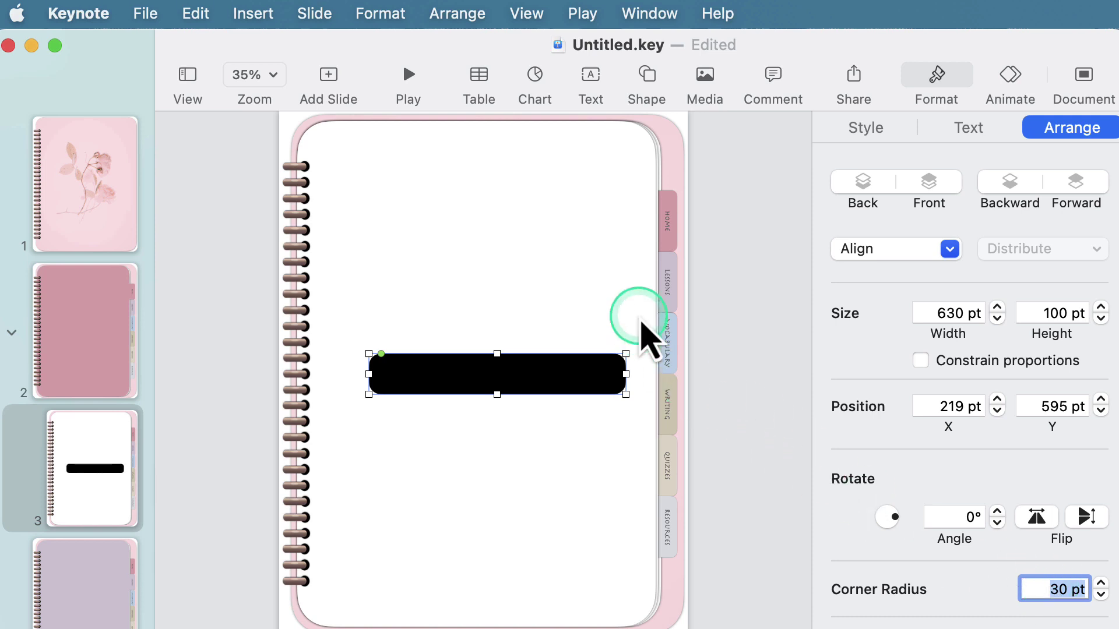
Move the black rounded rectangle to the upper part of the page and duplicate it into a column of six stacked bars
left_click_drag(498, 372, 494, 269)
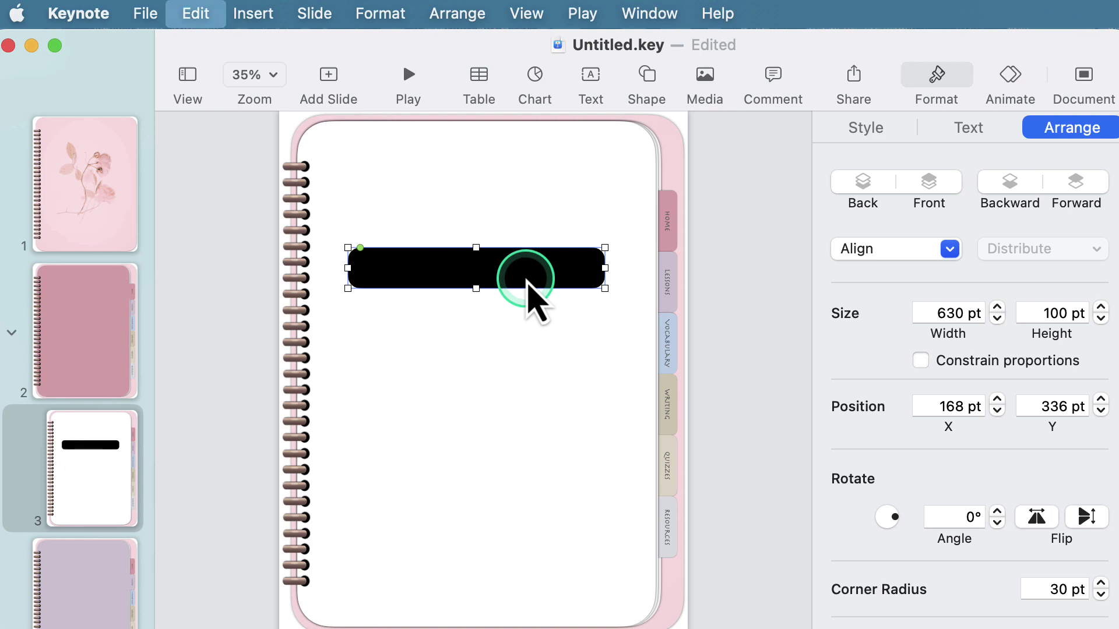
key("super+d")
left_click_drag(504, 269, 492, 380)
left_click(501, 284, "shift")
key("super+d")
key("super+d")
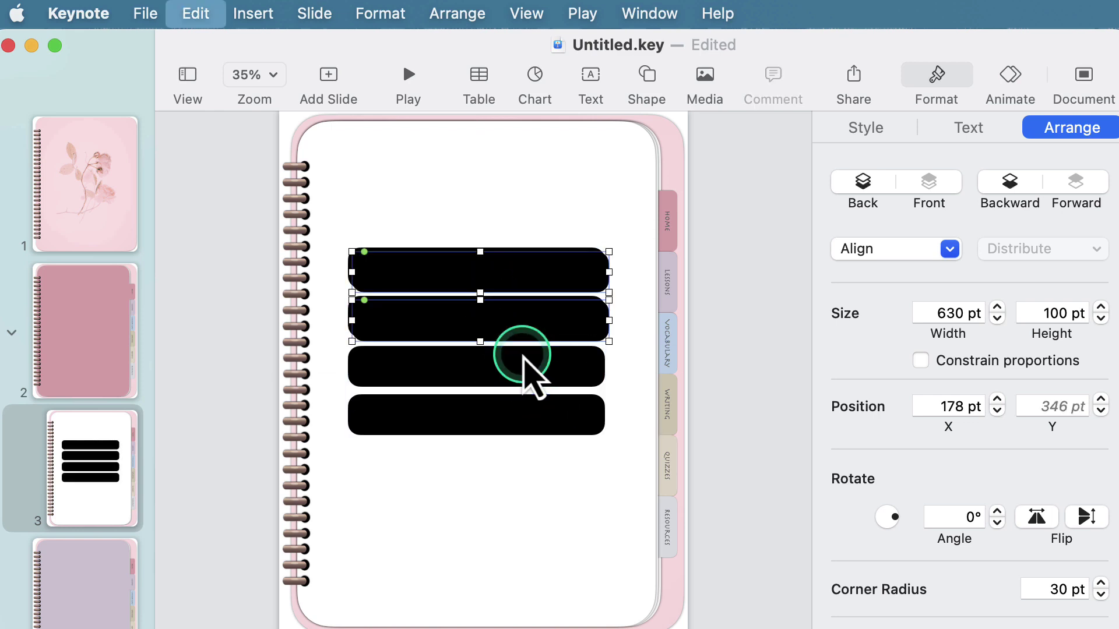
left_click_drag(480, 289, 451, 462)
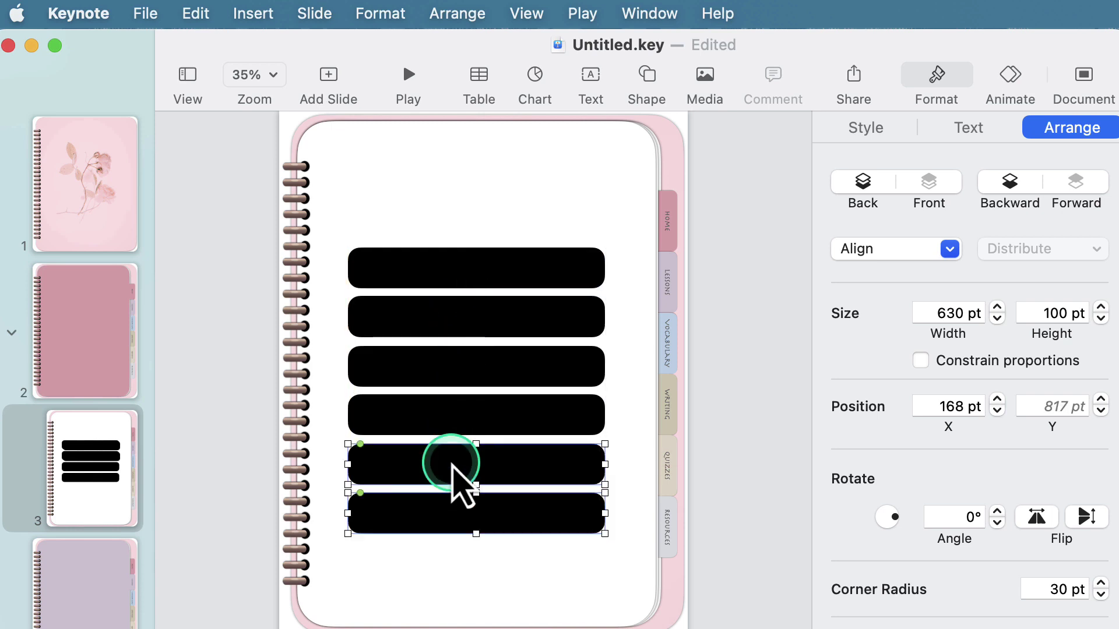
Distribute all six black bars evenly and align them to their common center
left_click(504, 413, "shift")
left_click(488, 366, "shift")
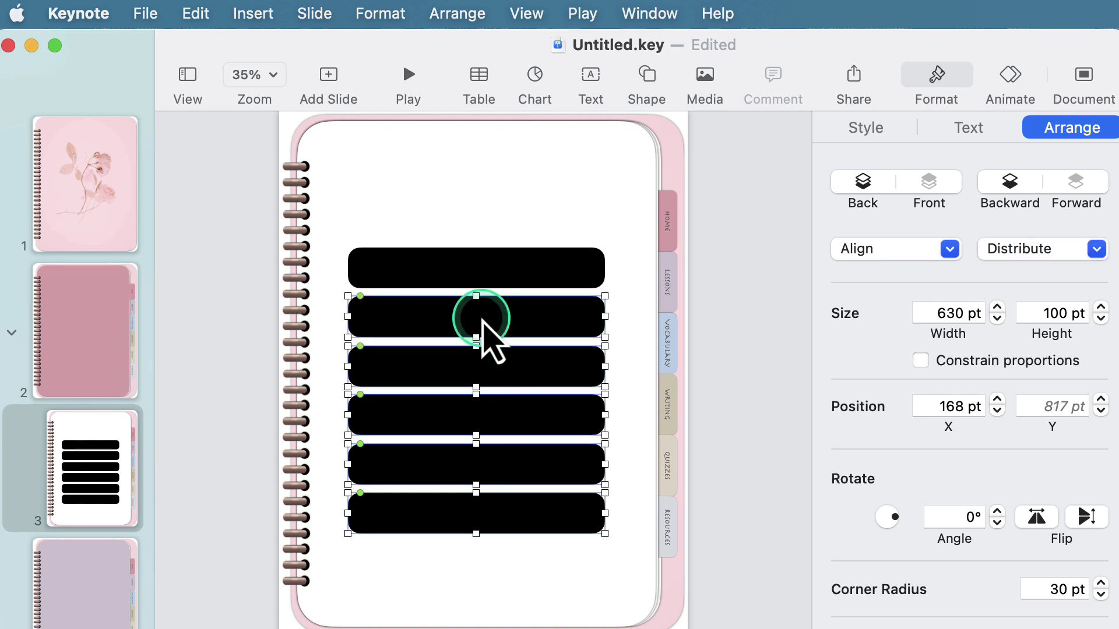
right_click(479, 277)
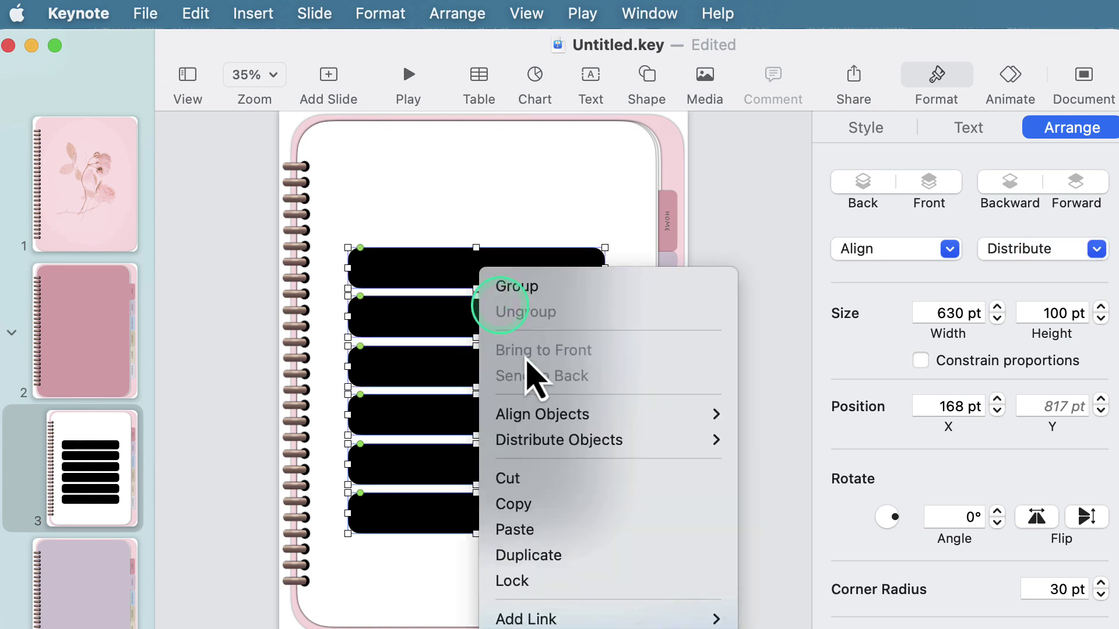
mouse_move(571, 442)
left_click(770, 497)
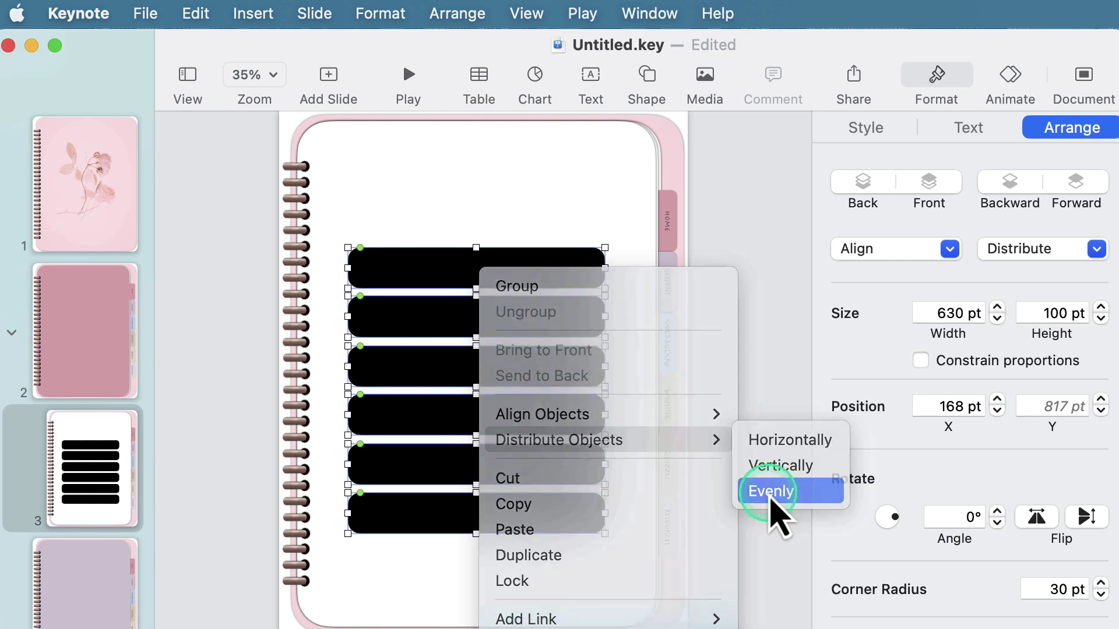
right_click(548, 274)
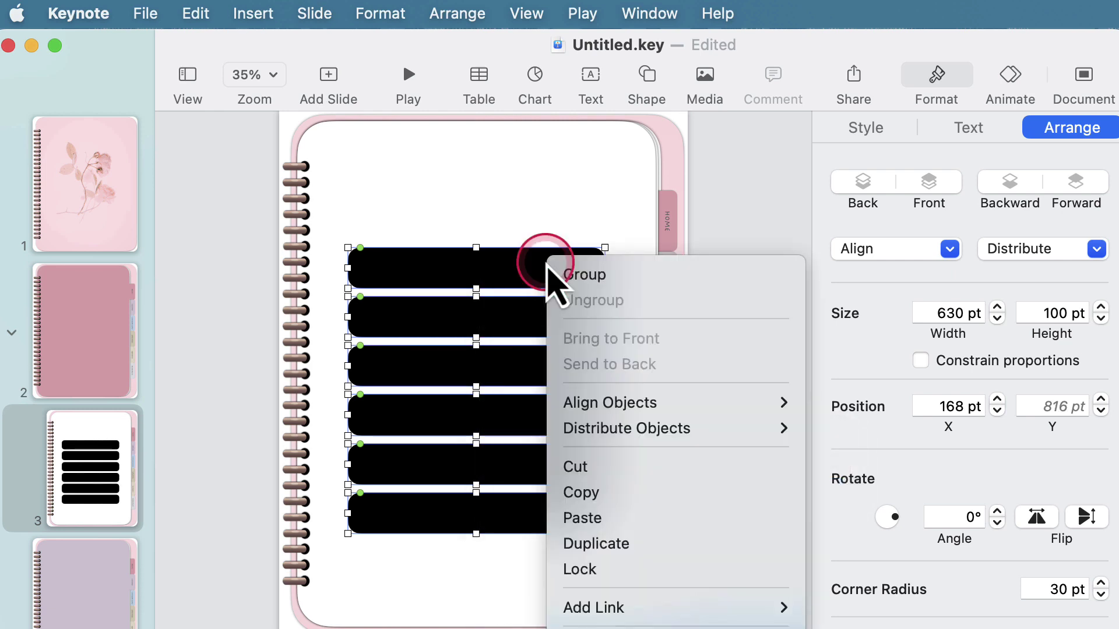
mouse_move(661, 407)
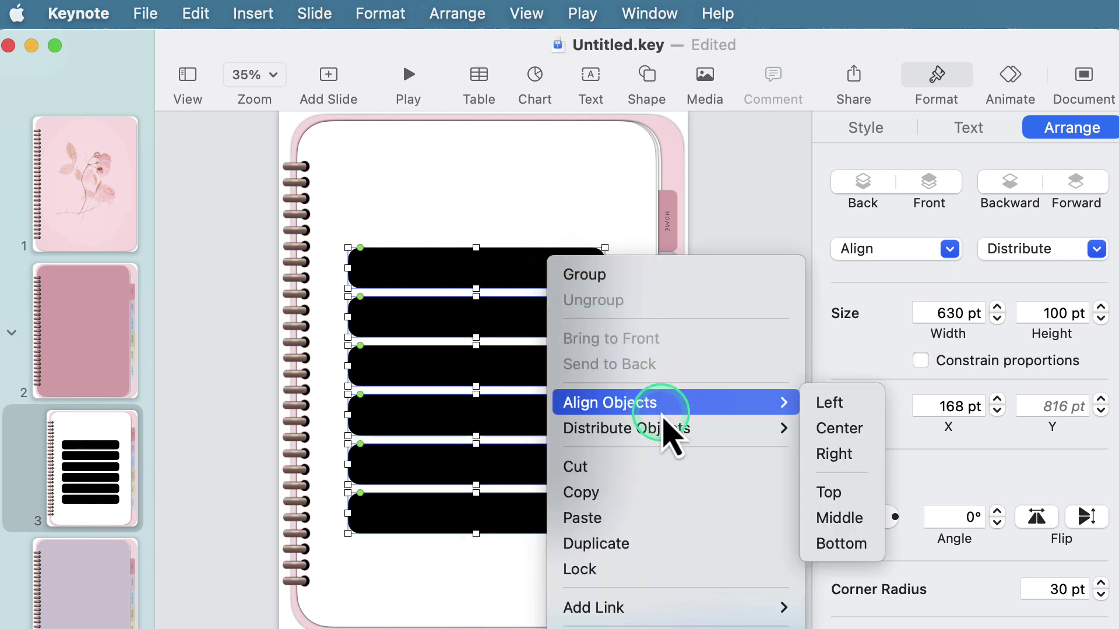
left_click(844, 442)
left_click(821, 342)
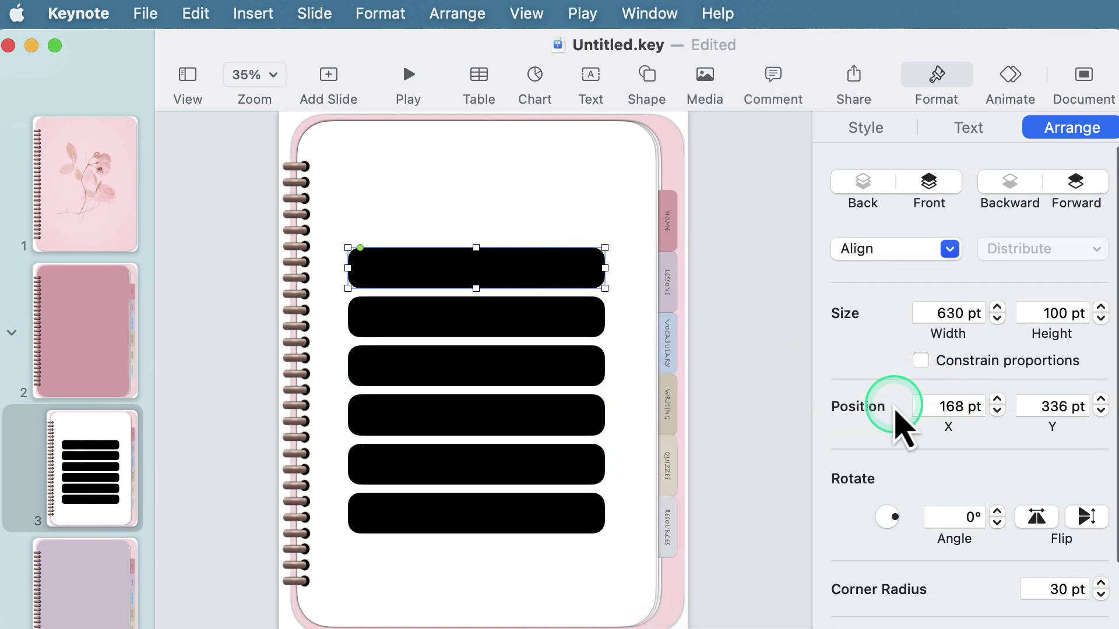
Fill the top bar with the pink sampled from the Home tab
scroll(899, 417, "down", 4)
scroll(897, 416, "up", 4)
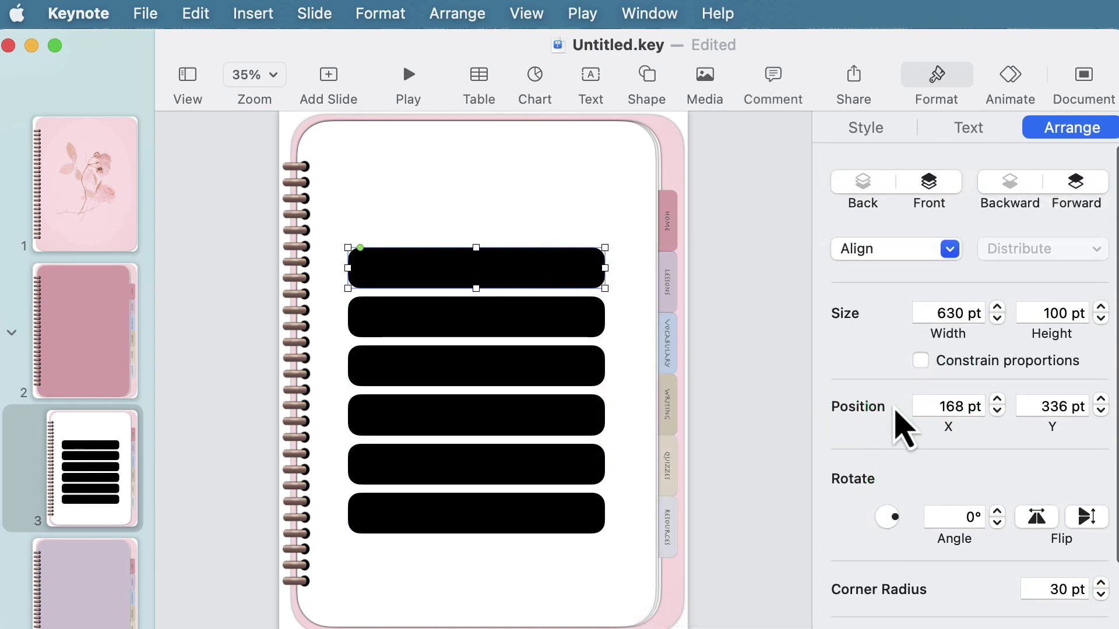
left_click(881, 169)
left_click(866, 128)
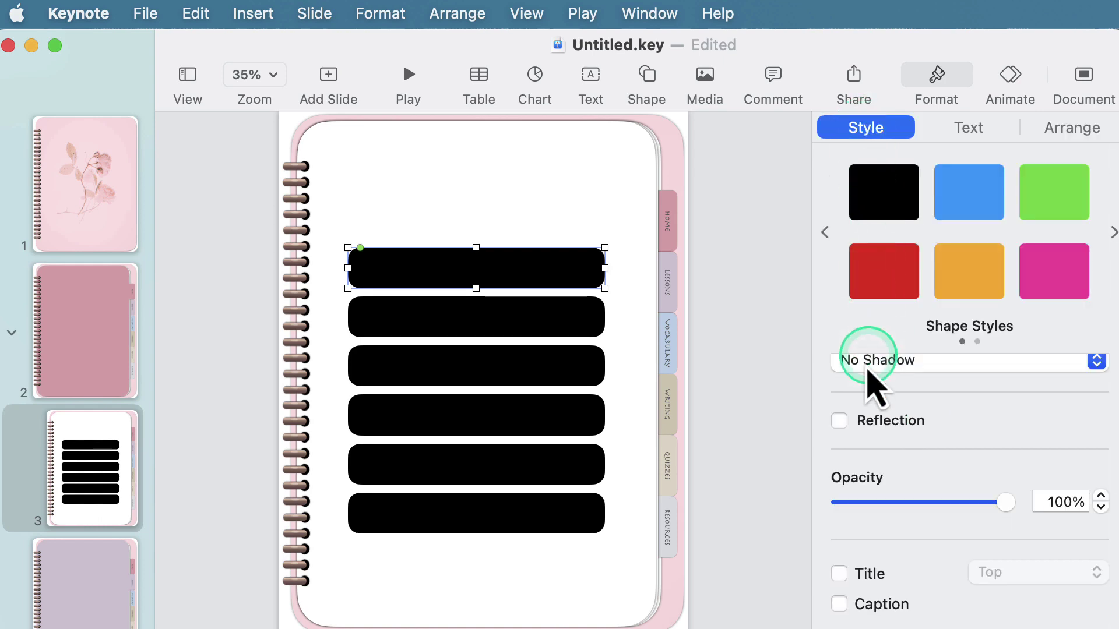
scroll(874, 454, "up", 5)
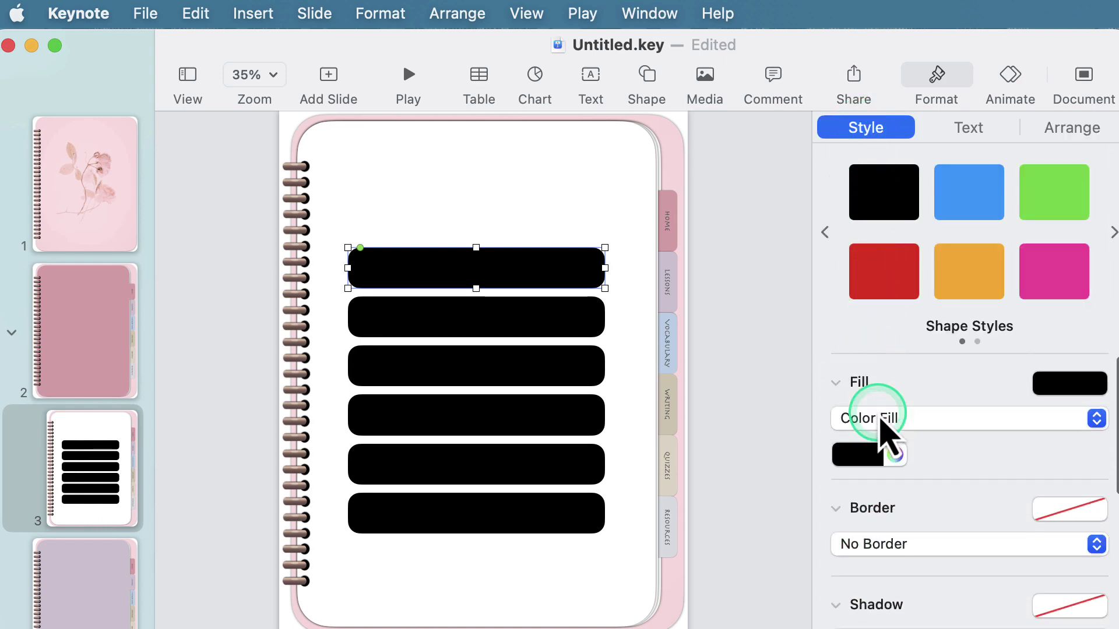
left_click(895, 454)
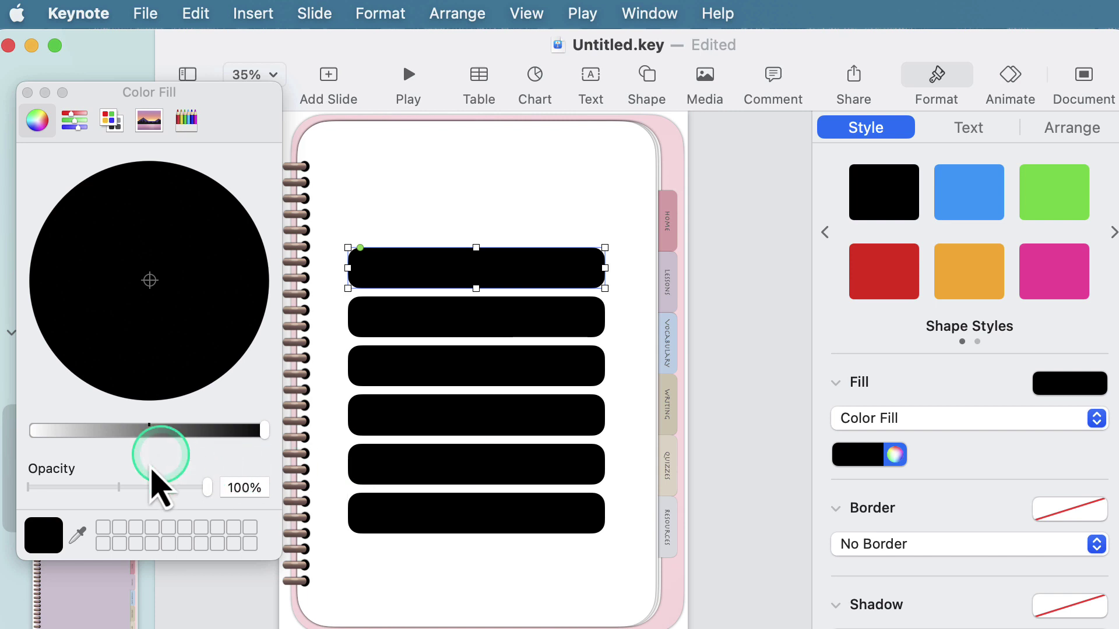
left_click(76, 539)
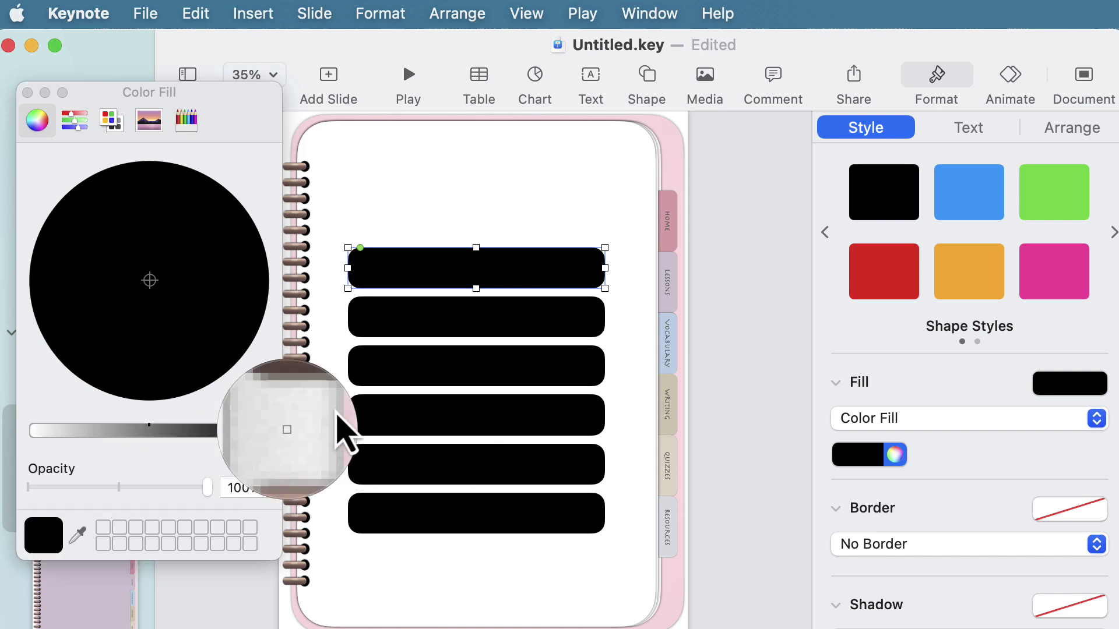
left_click(668, 216)
Fill the second, third and fourth bars with colours sampled from the Lessons, Vocabulary and Writing tabs
left_click(557, 318)
left_click(667, 269)
left_click(557, 366)
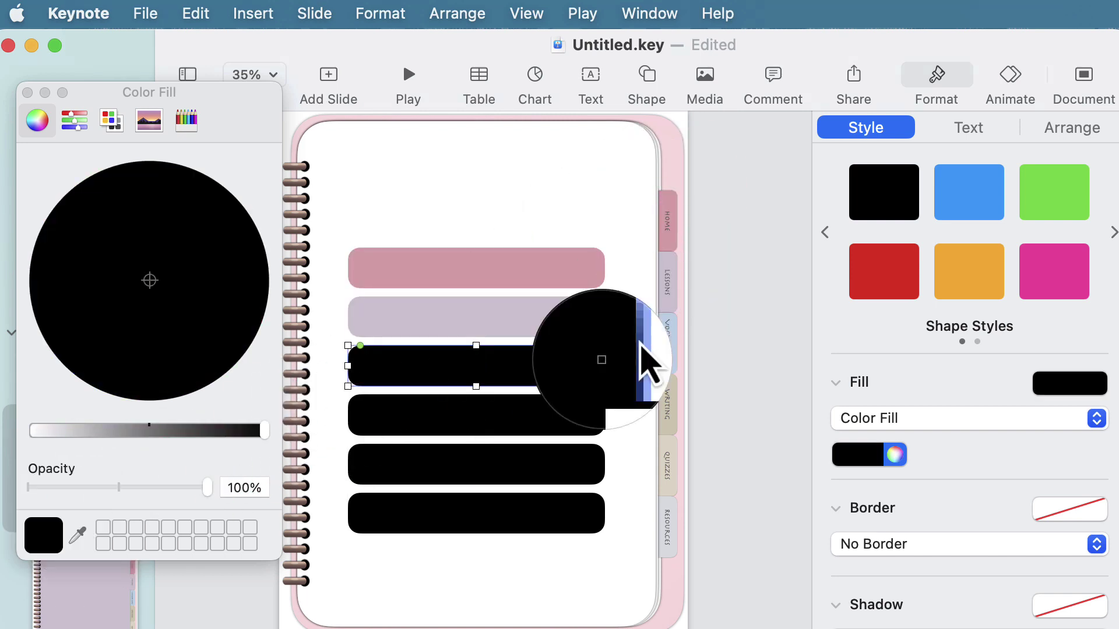
left_click(667, 344)
left_click(557, 414)
left_click(77, 539)
left_click(667, 405)
Fill the fifth and sixth bars with colours sampled from the Quizzes and Resources tabs, and close the colour picker
left_click(373, 465)
left_click(76, 540)
left_click(669, 482)
left_click(556, 513)
left_click(77, 540)
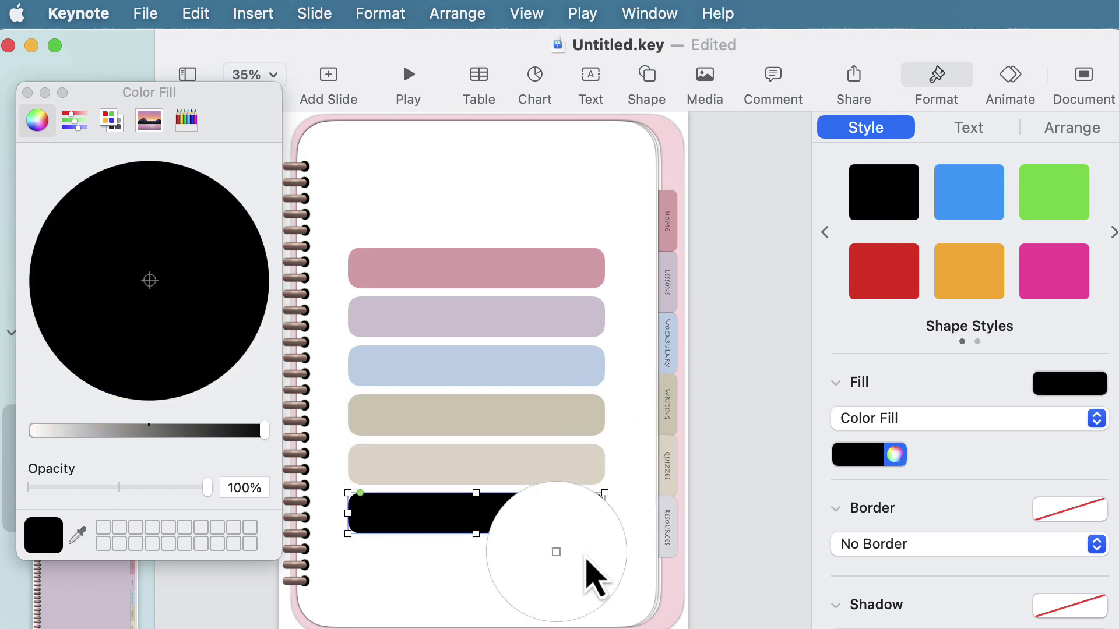
left_click(668, 527)
left_click(725, 568)
left_click(472, 267)
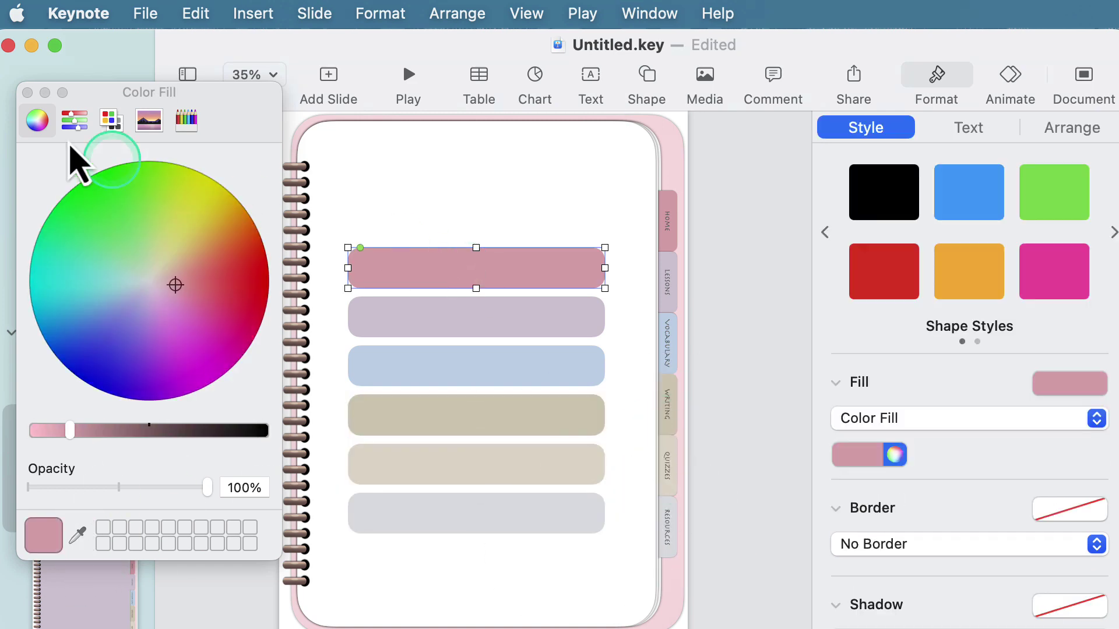
left_click(28, 93)
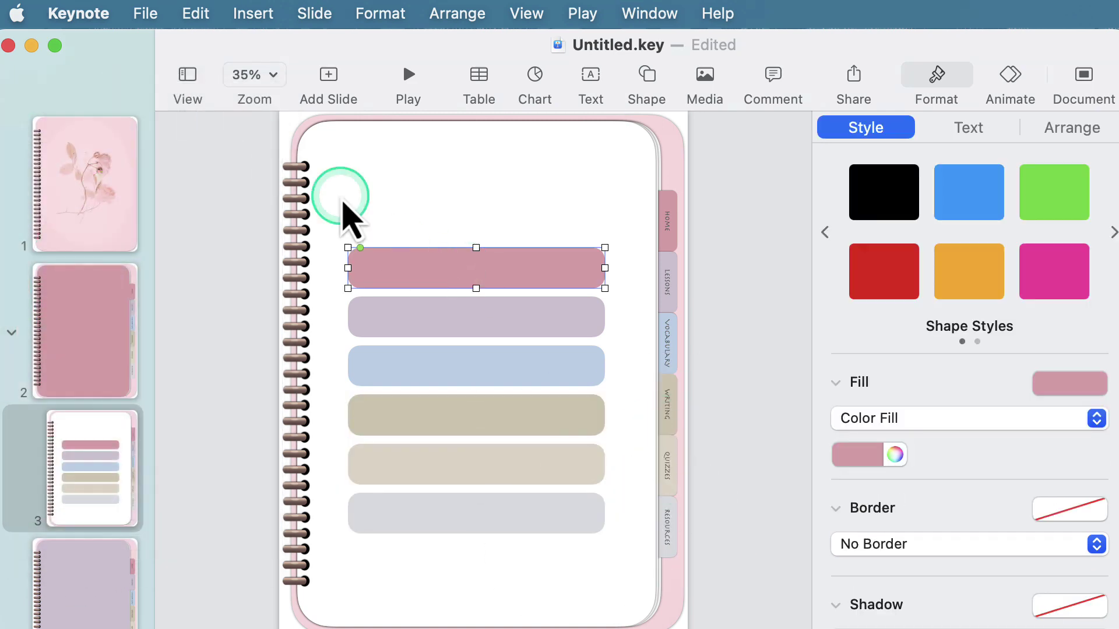
Select all six coloured bars and shift them together slightly right and up on the page
left_click(396, 319, "shift")
left_click(398, 373, "shift")
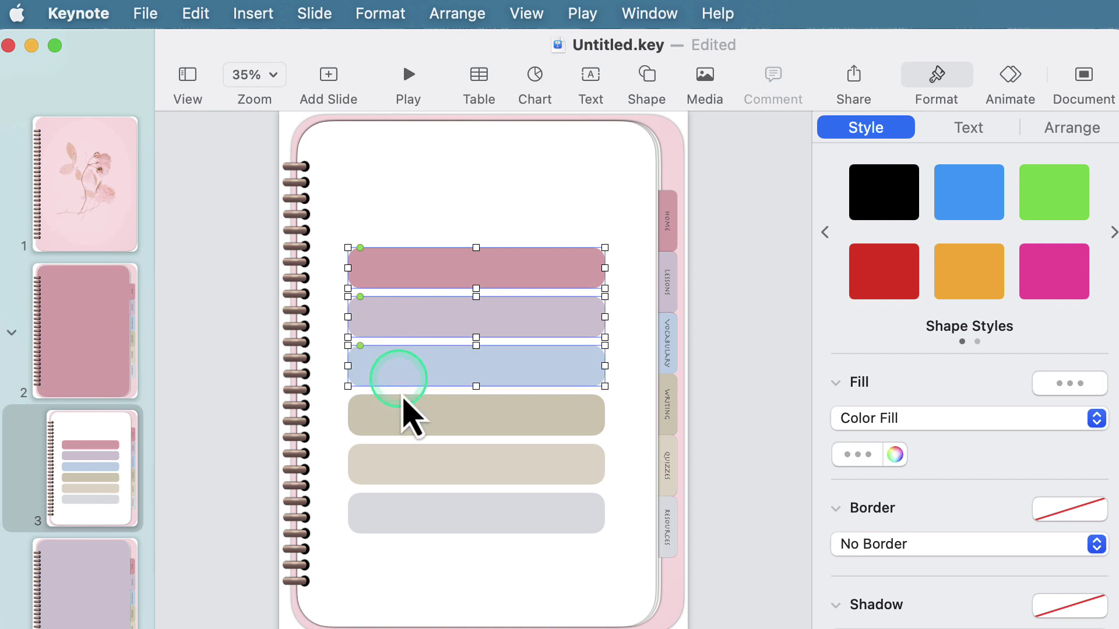
left_click(402, 471, "shift")
left_click(400, 518, "shift")
left_click_drag(413, 261, 420, 260)
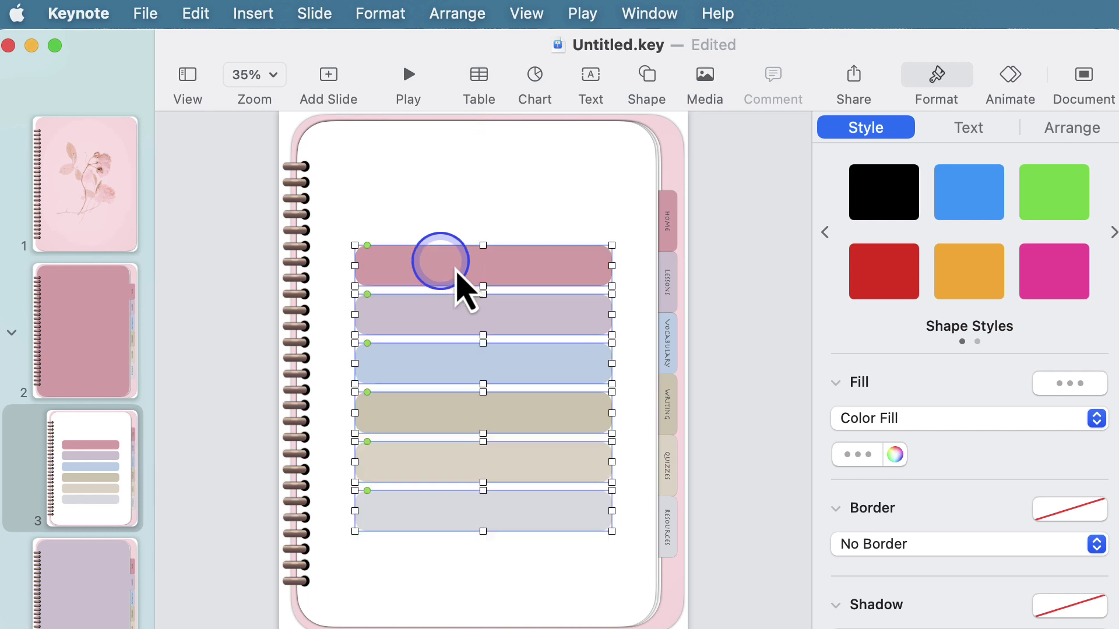
left_click(454, 233)
Link the pink bar to slide 3
left_click(451, 258)
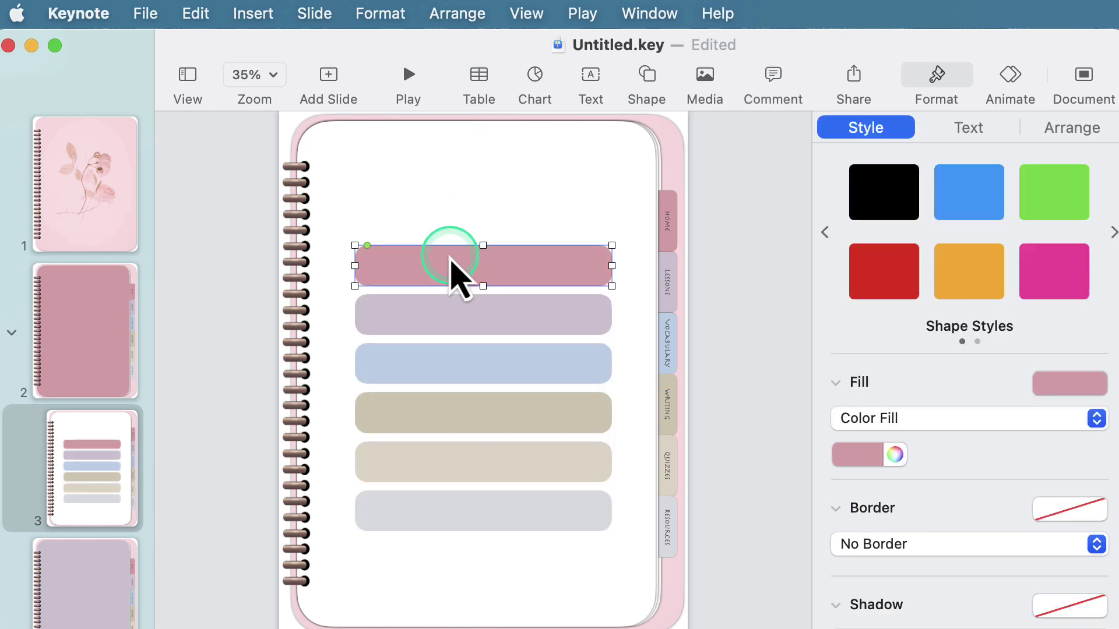
key("super+k")
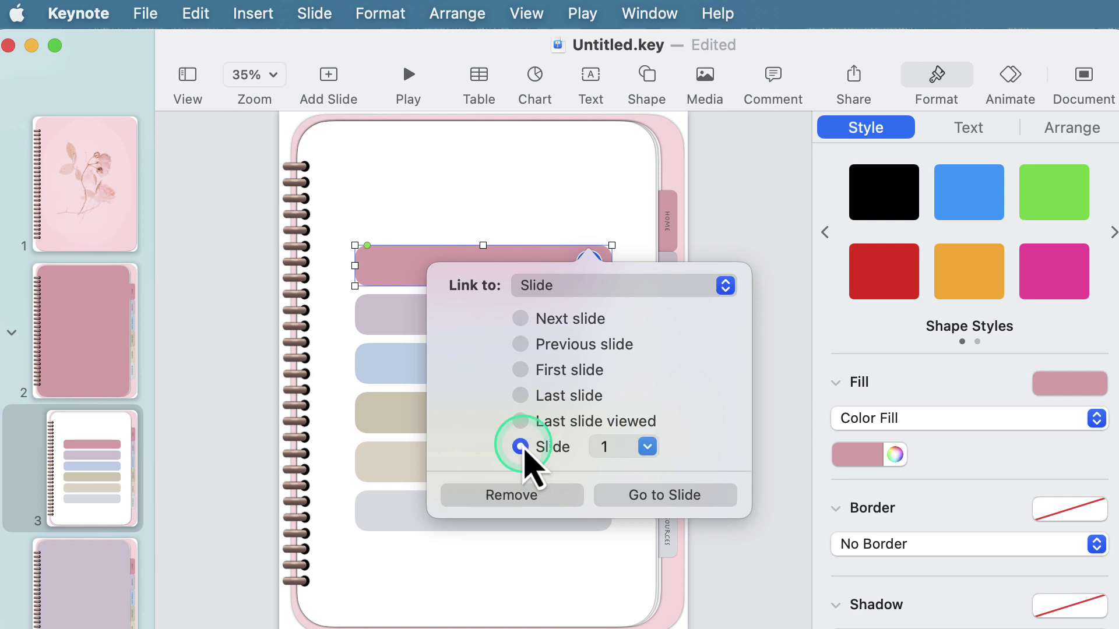
left_click(647, 447)
left_click(622, 511)
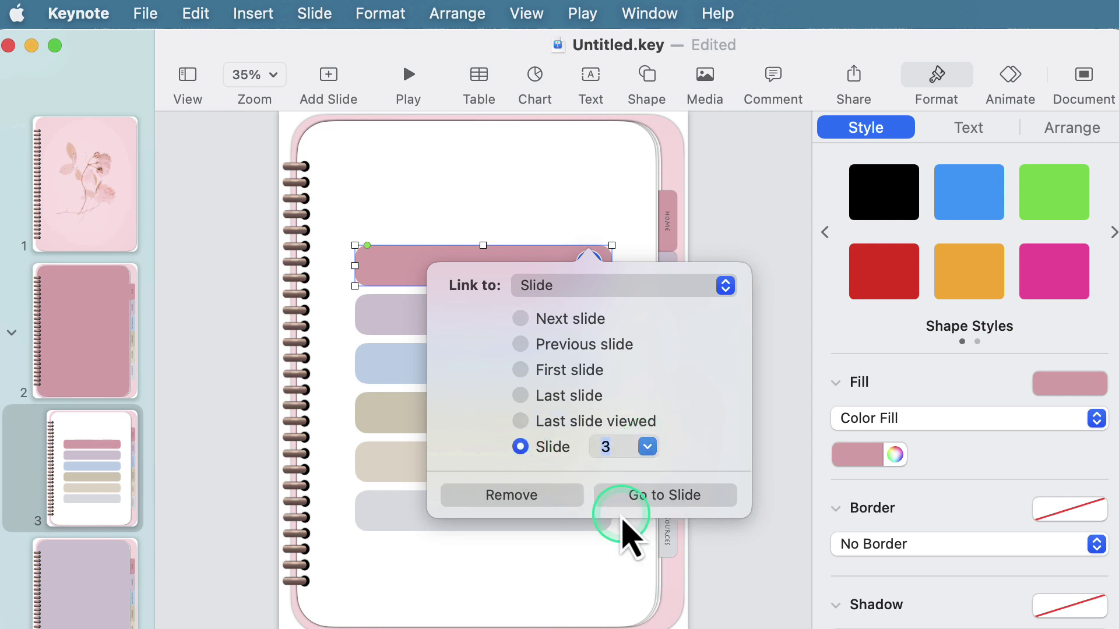
Link the lavender bar to slide 4
left_click(391, 325)
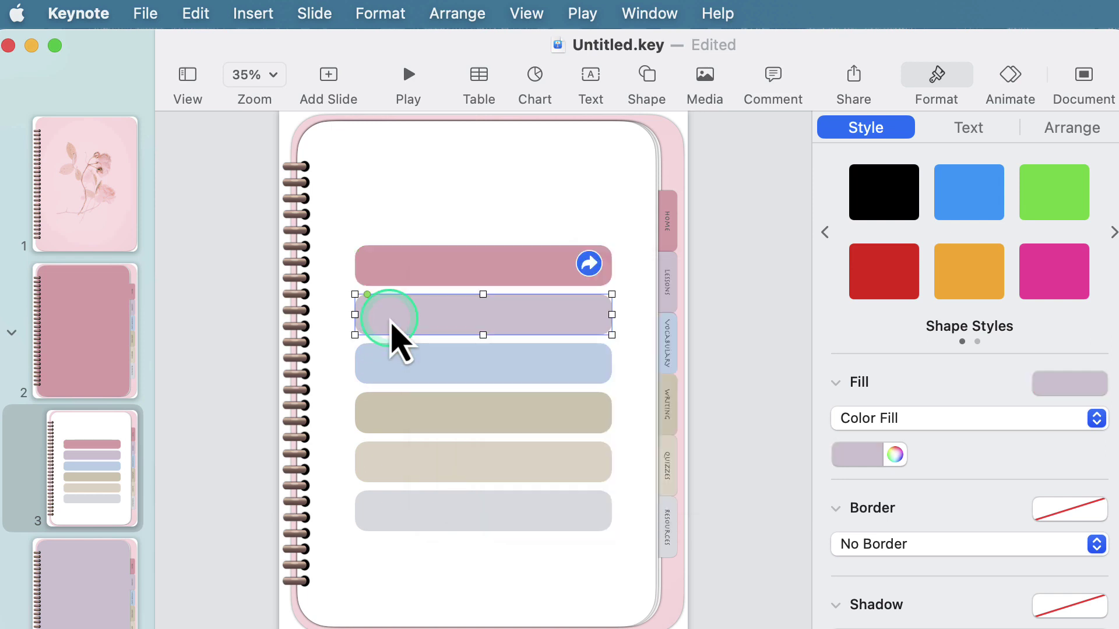
key("super+k")
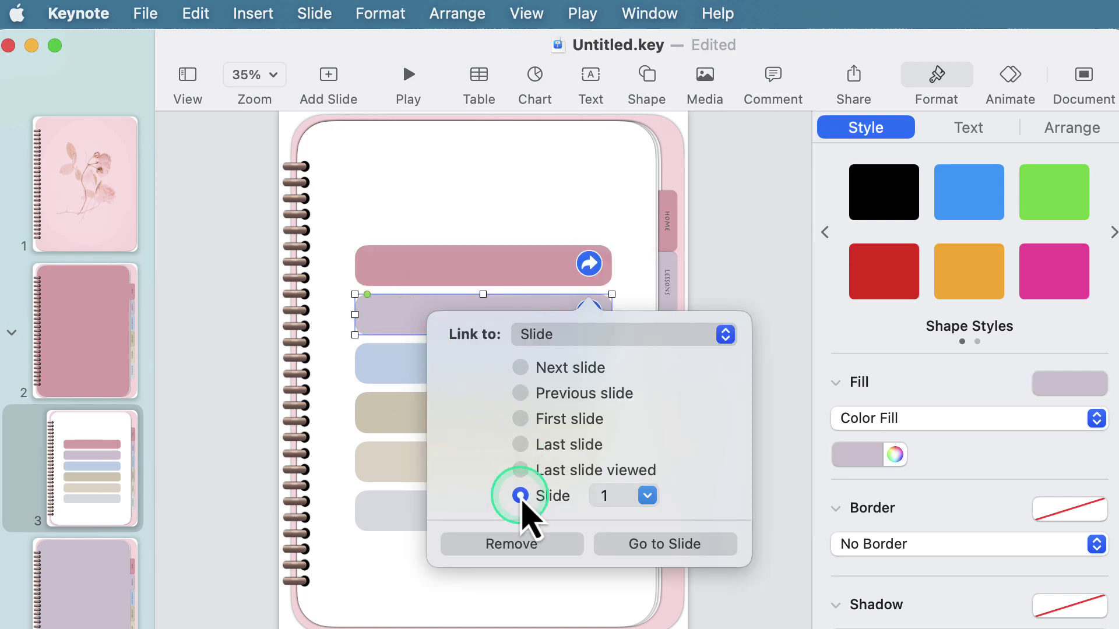
left_click(646, 497)
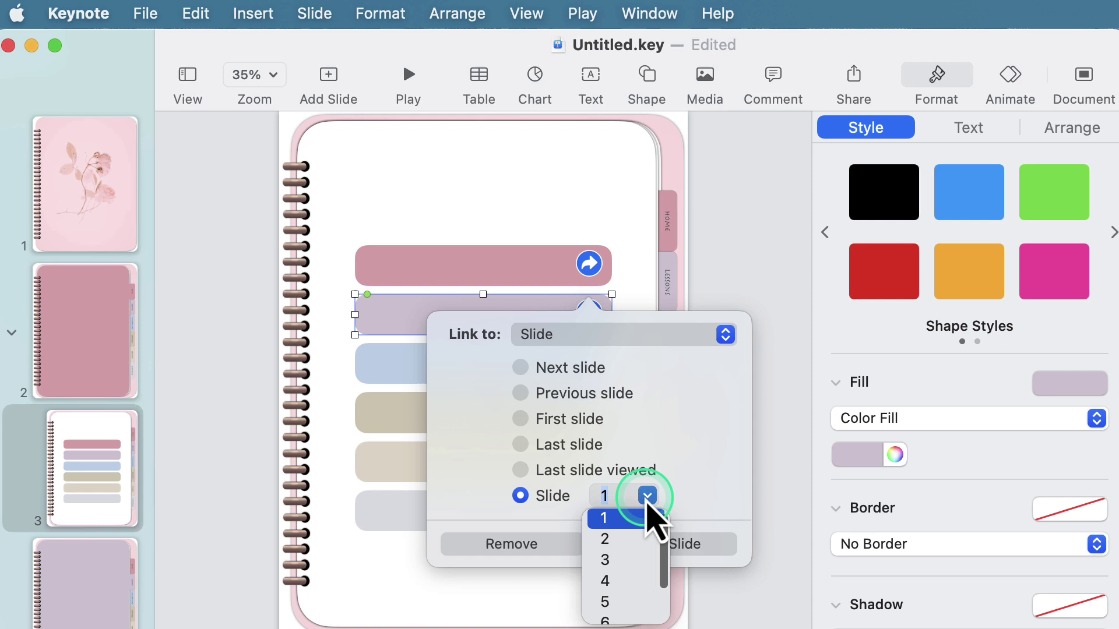
left_click(621, 583)
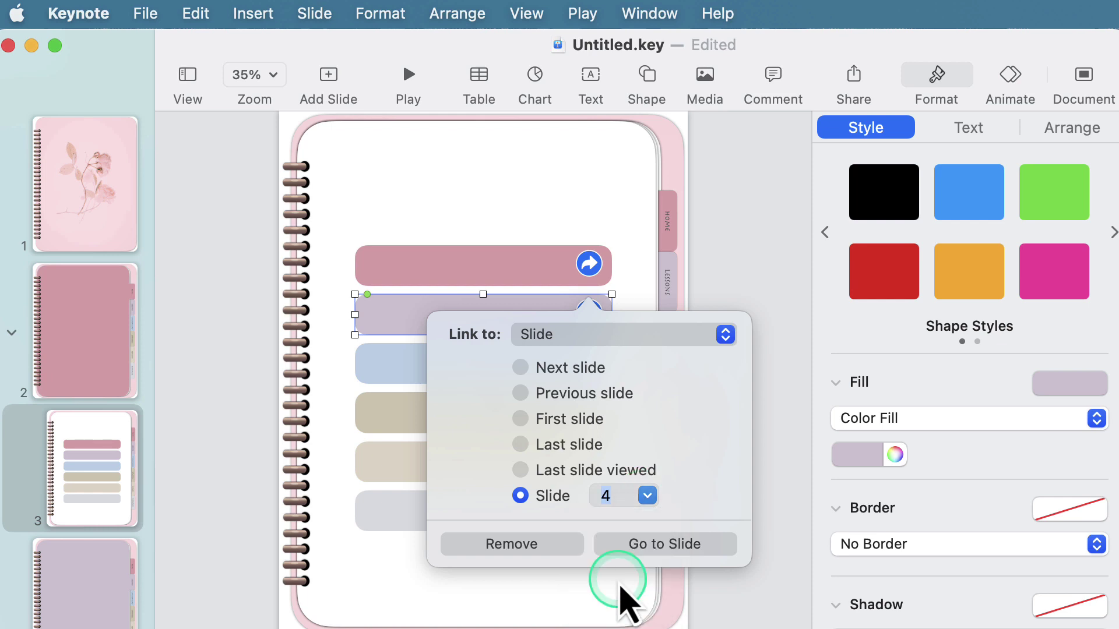
Add a link from the blue bar to a specific slide number
left_click(389, 366)
key("super+k")
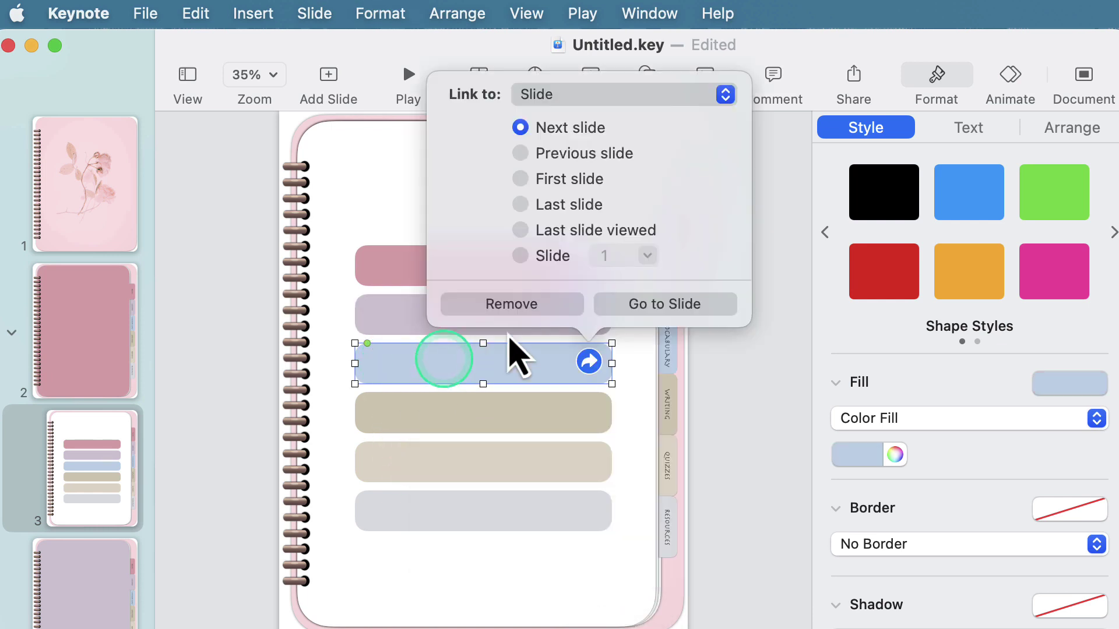
left_click(551, 256)
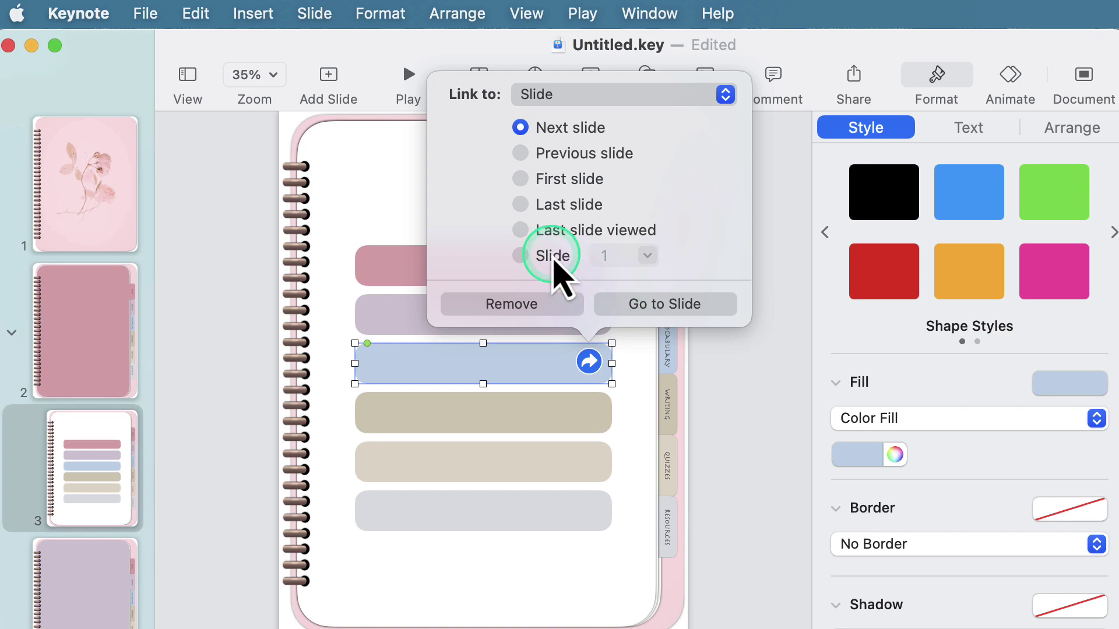
left_click(598, 257)
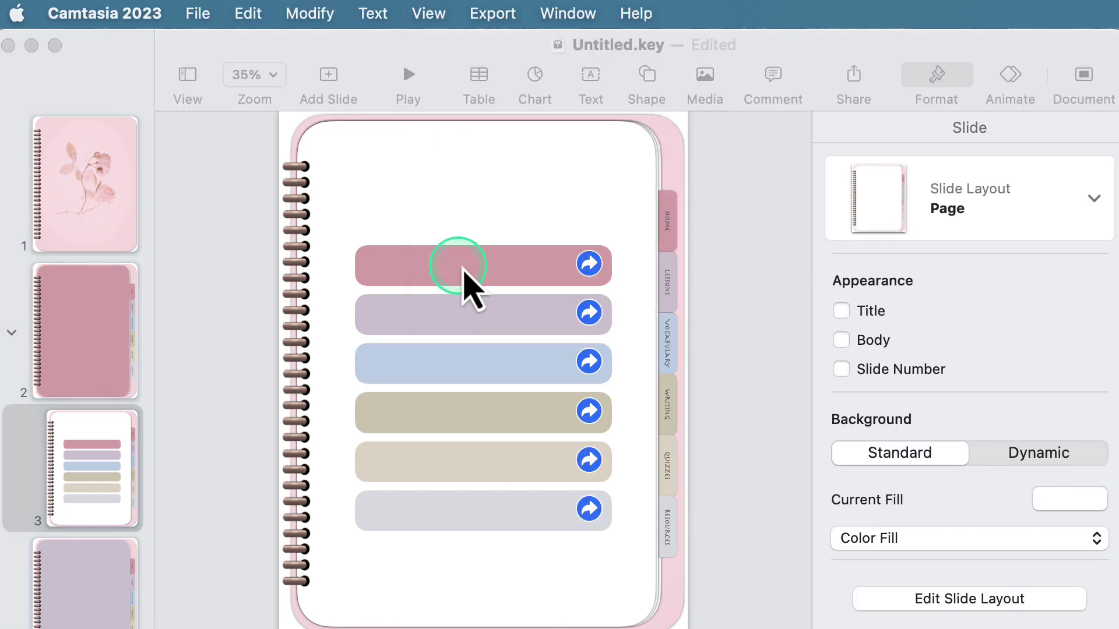
Place a Home text label on each of the six bars, set in 38 pt Herculanum
left_click_drag(462, 270, 481, 510)
double_click(481, 259)
left_click(903, 271)
left_click(901, 348)
left_click(899, 392)
left_click(1100, 376)
Center-align the Home labels with their bars, working from the grey bar up through the beige, olive and blue ones
left_click(428, 508, "shift")
right_click(429, 508)
left_click(517, 466)
right_click(477, 454)
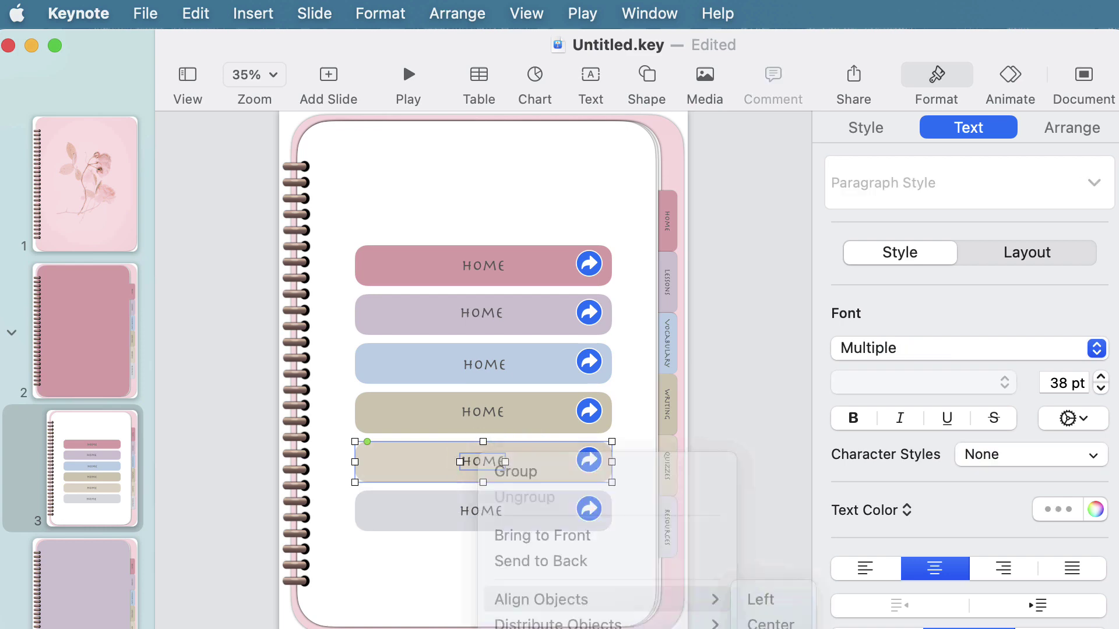
left_click(516, 416)
right_click(477, 408)
left_click(517, 367)
right_click(489, 356)
mouse_move(573, 501)
left_click(782, 528)
Center-align the Home labels on the lavender, pink and grey bars with their bars
right_click(482, 302)
left_click(782, 472)
right_click(484, 264)
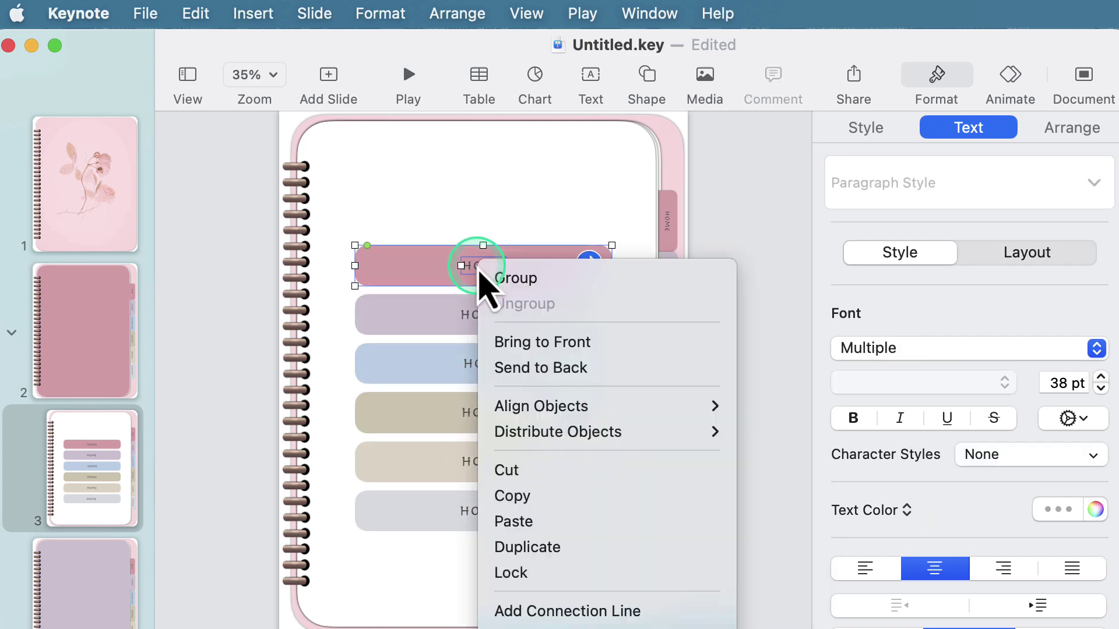
left_click(782, 432)
left_click_drag(480, 268, 478, 510)
right_click(477, 509)
left_click(782, 618)
left_click(638, 420)
Change the label on the lavender bar to Lessons and the label on the blue bar to Vocabulary
double_click(480, 315)
type("VOCABULARY")
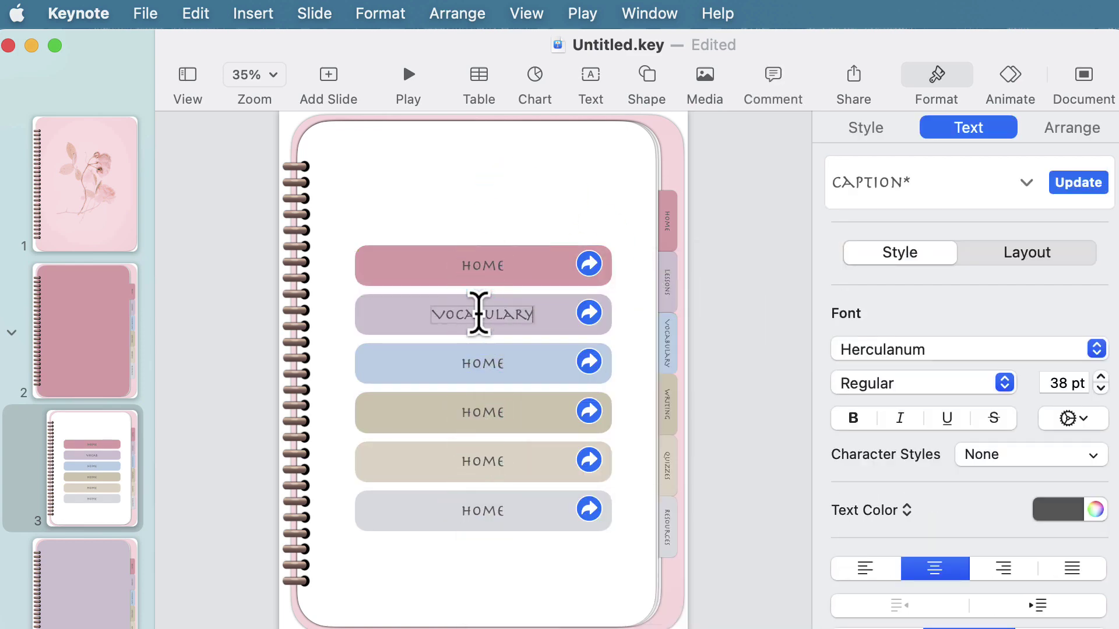
left_click(478, 366)
double_click(482, 320)
type("LESSONS")
double_click(483, 363)
type("VOCABULARY")
Change the labels on the olive, beige and grey bars to Writing, Quizzes and Resources
double_click(489, 408)
type("WRITING")
double_click(482, 460)
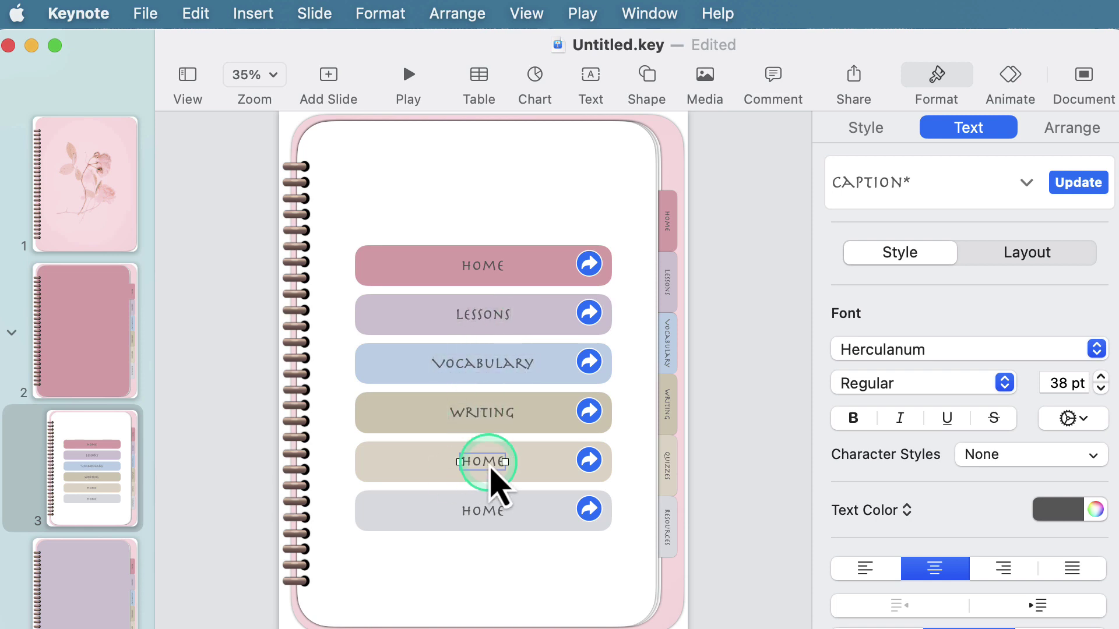
type("QUIZZES")
double_click(478, 509)
type("RESOURCES")
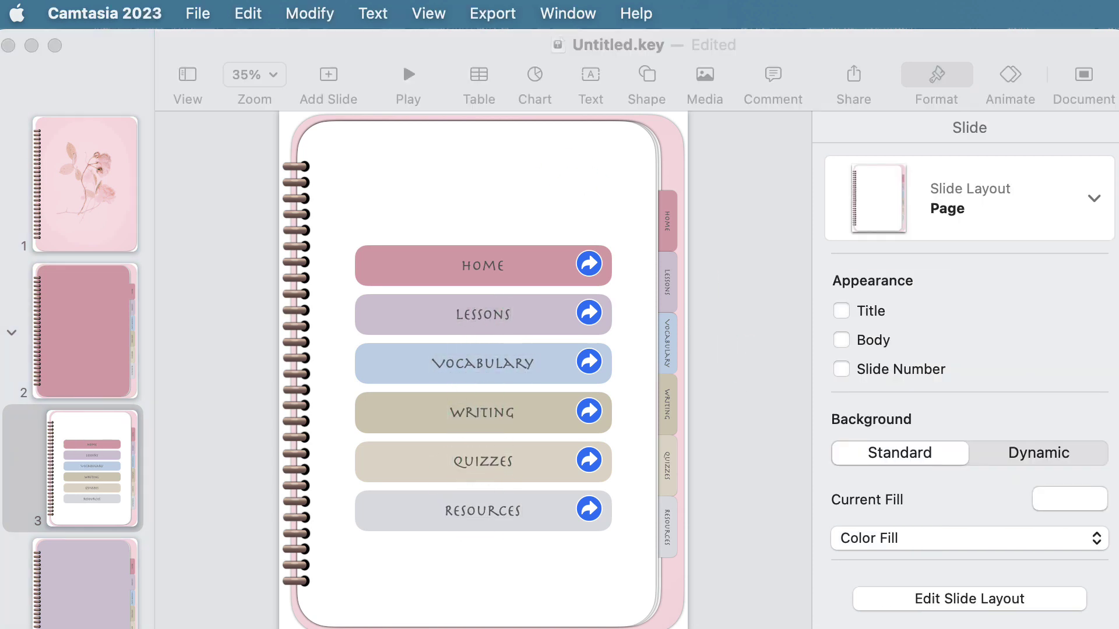
Edit the Page slide layout and link its Home tab to slide 3
left_click(863, 597)
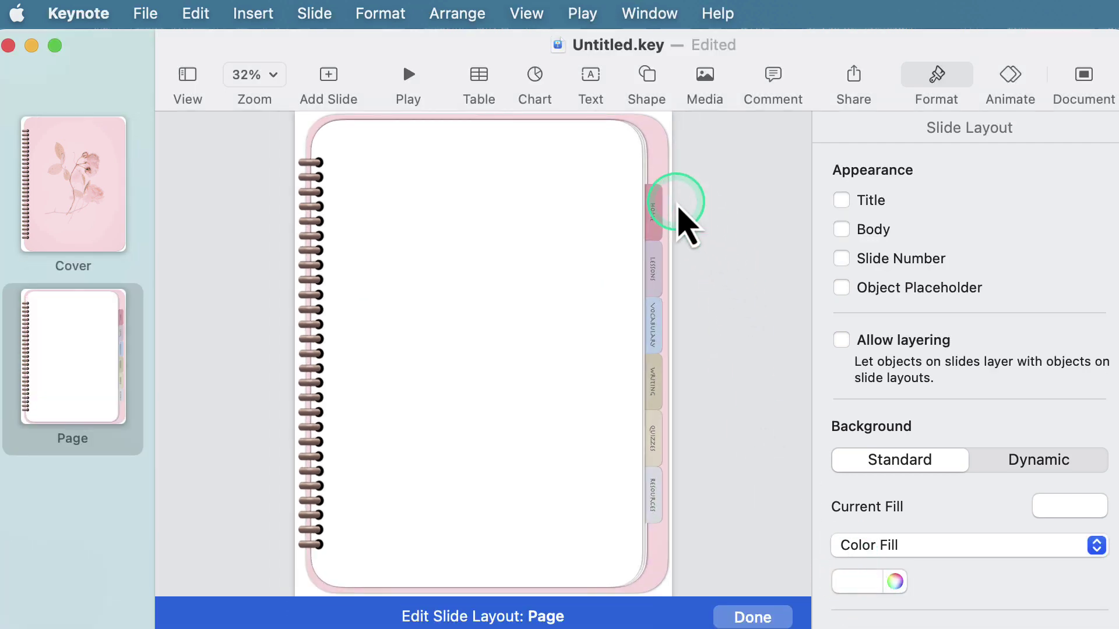
left_click(660, 200)
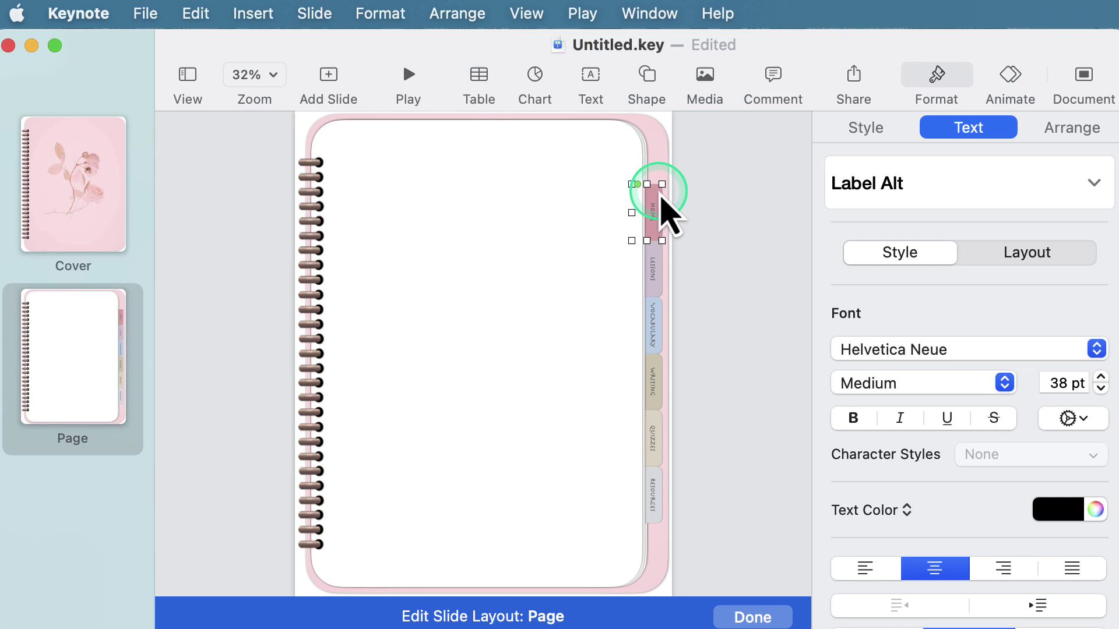
key("super+k")
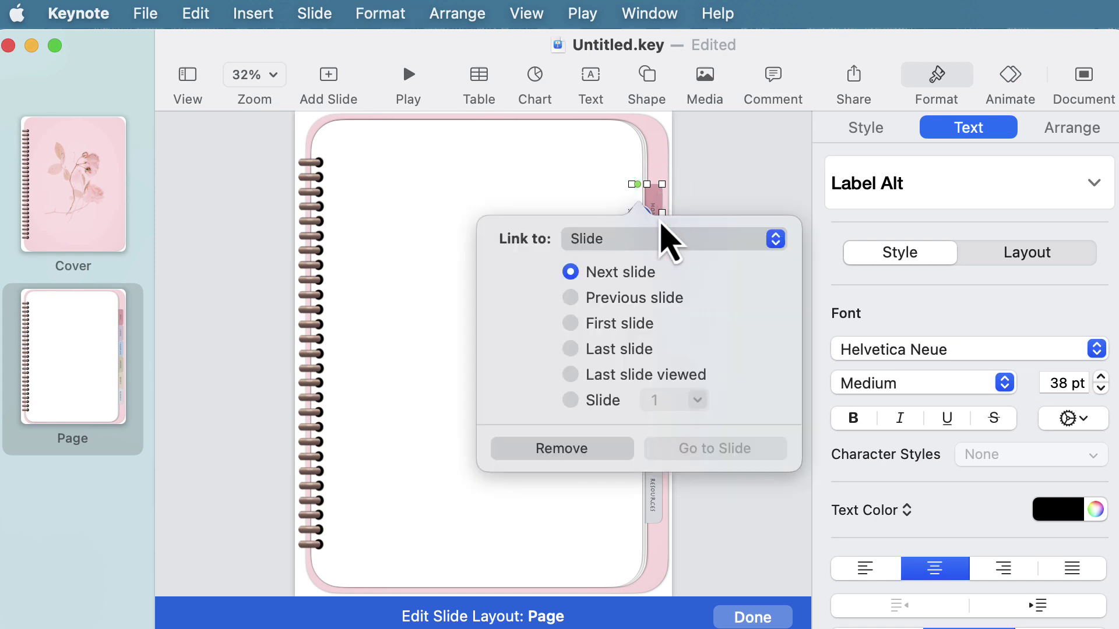
left_click(573, 402)
left_click(661, 405)
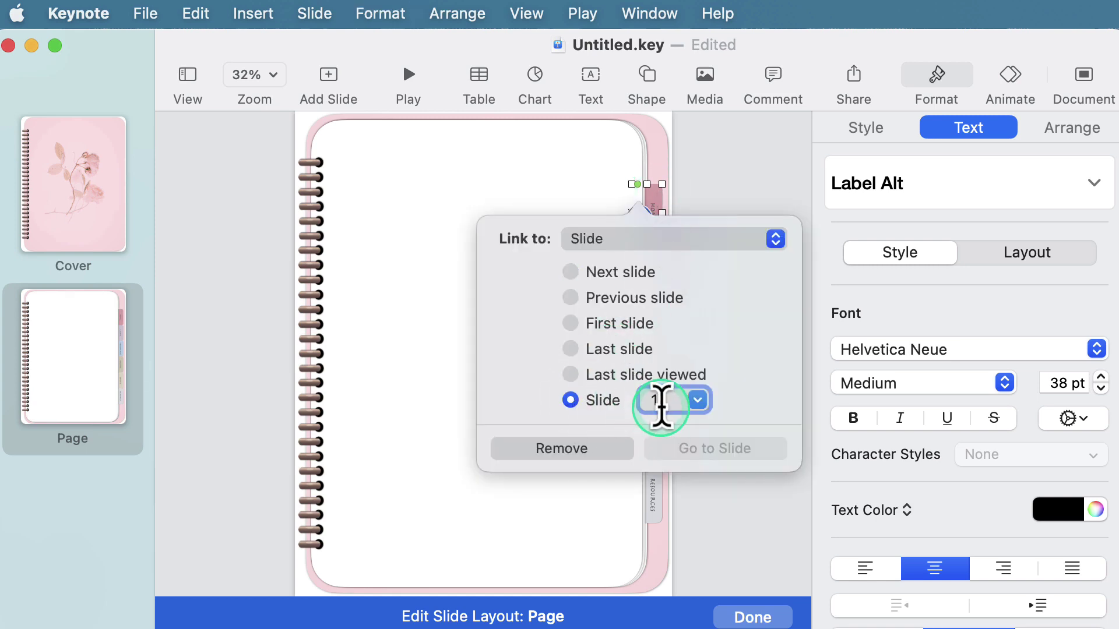
left_click(698, 402)
left_click(667, 463)
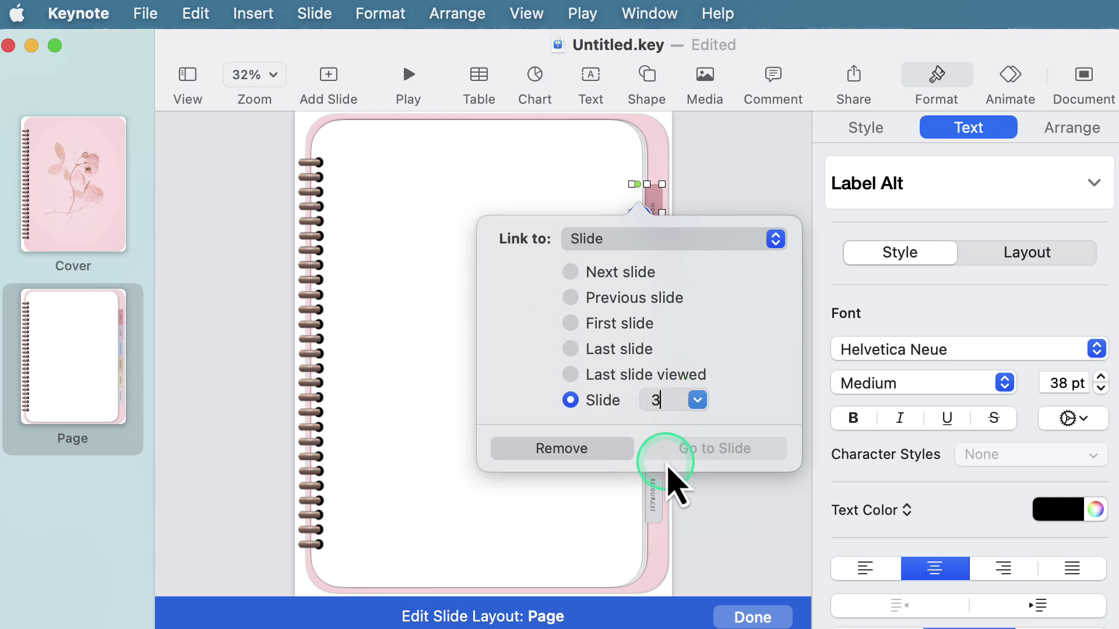
left_click(749, 200)
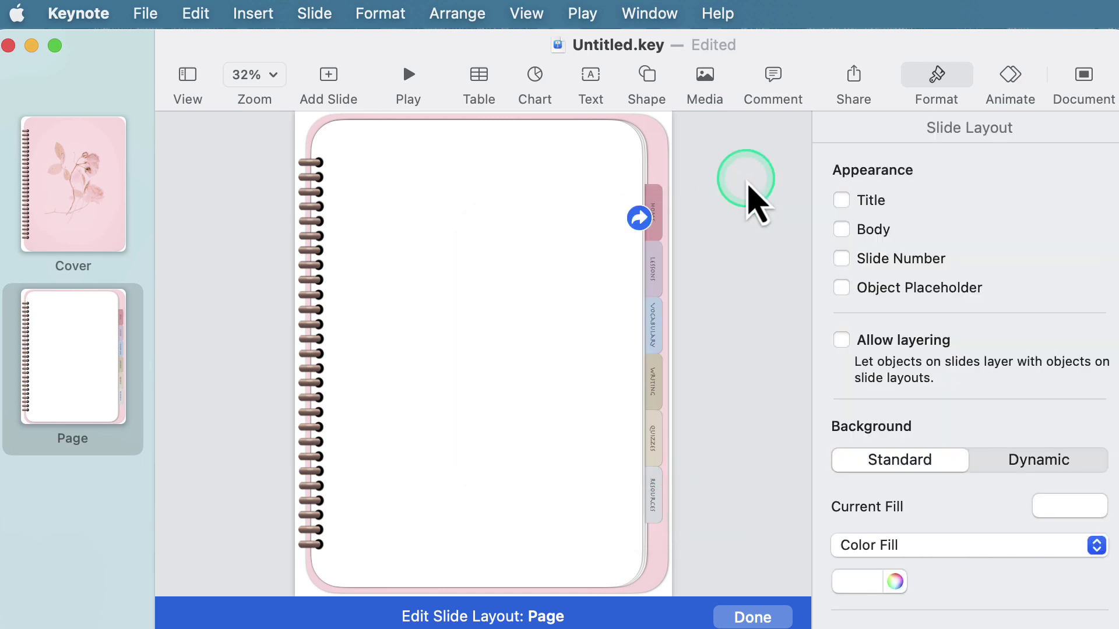
Link the Lessons tab on the Page layout to slide 4
left_click(666, 269)
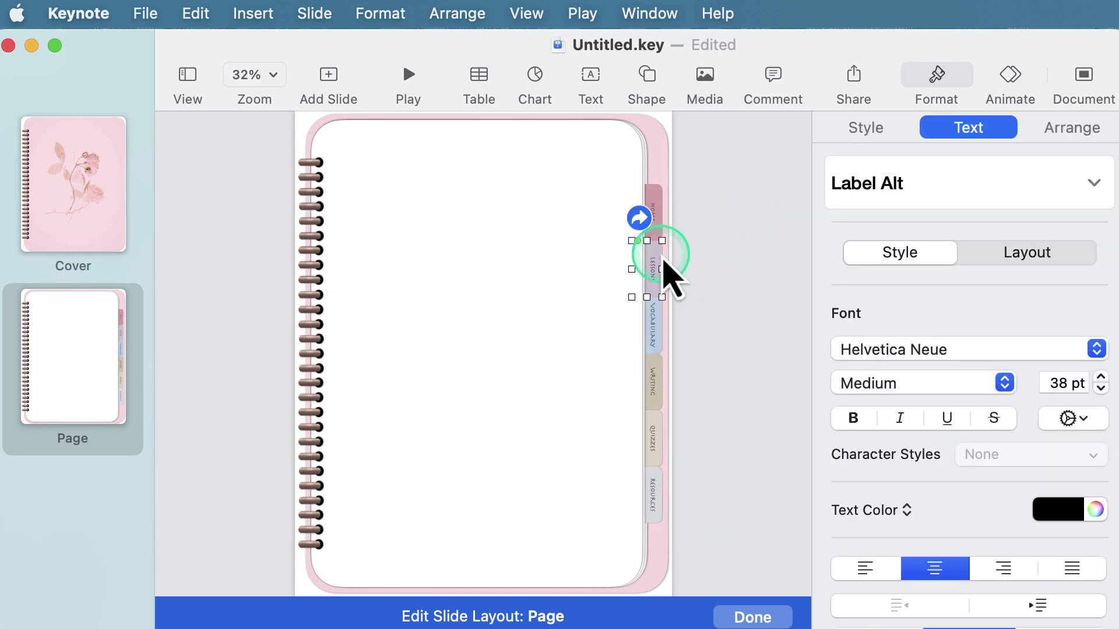
key("super+k")
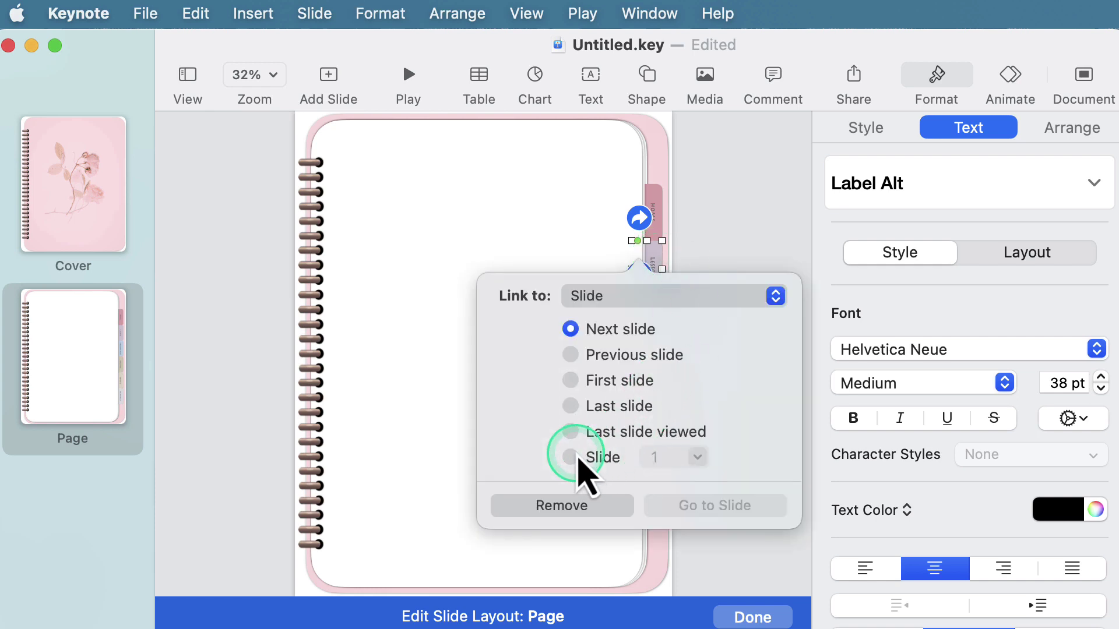
left_click(673, 459)
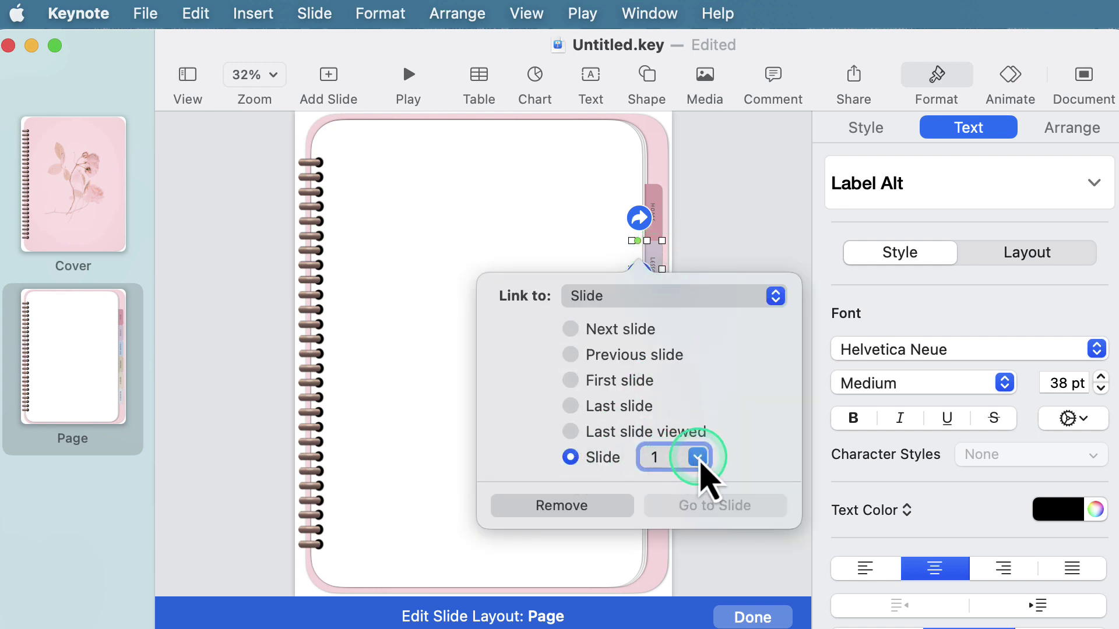
left_click(696, 458)
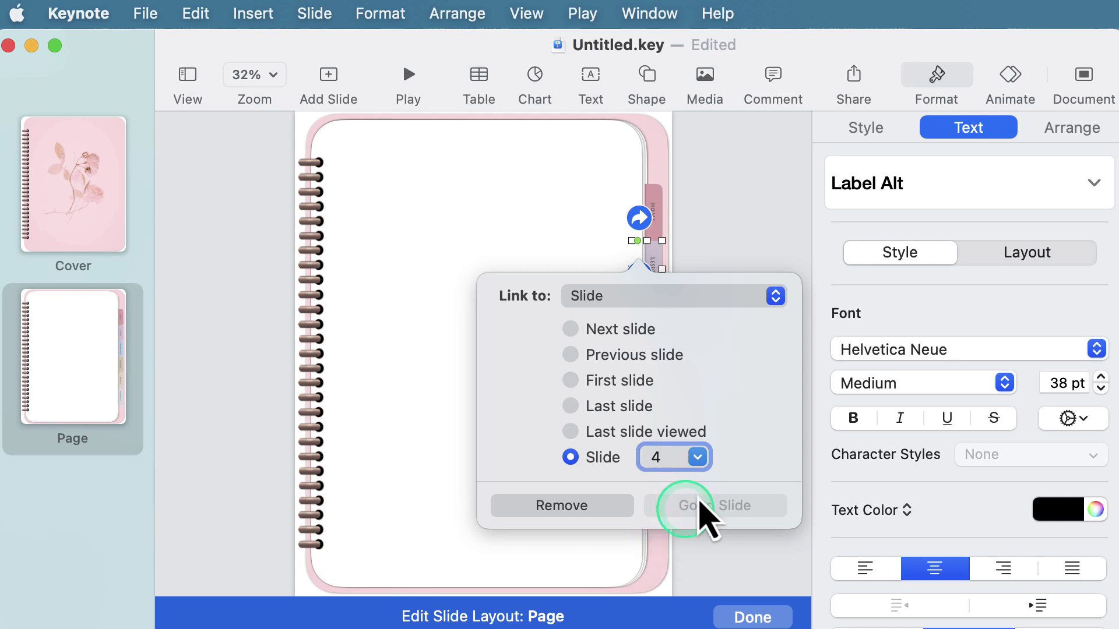
left_click(748, 239)
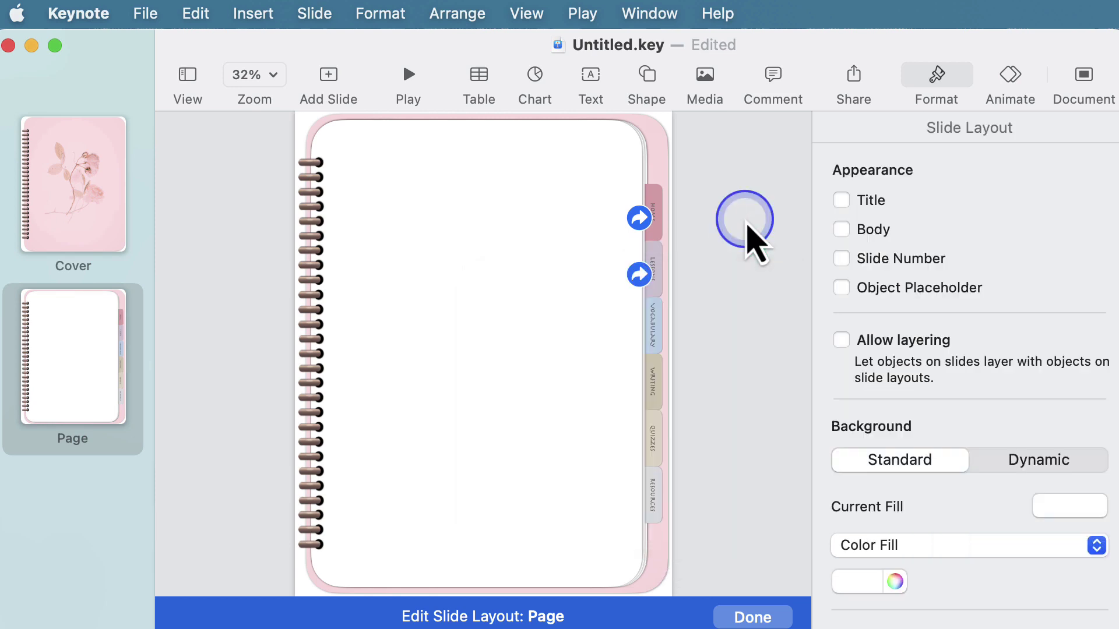
Link the Vocabulary tab on the Page layout to slide 5
left_click(659, 318)
key("super+k")
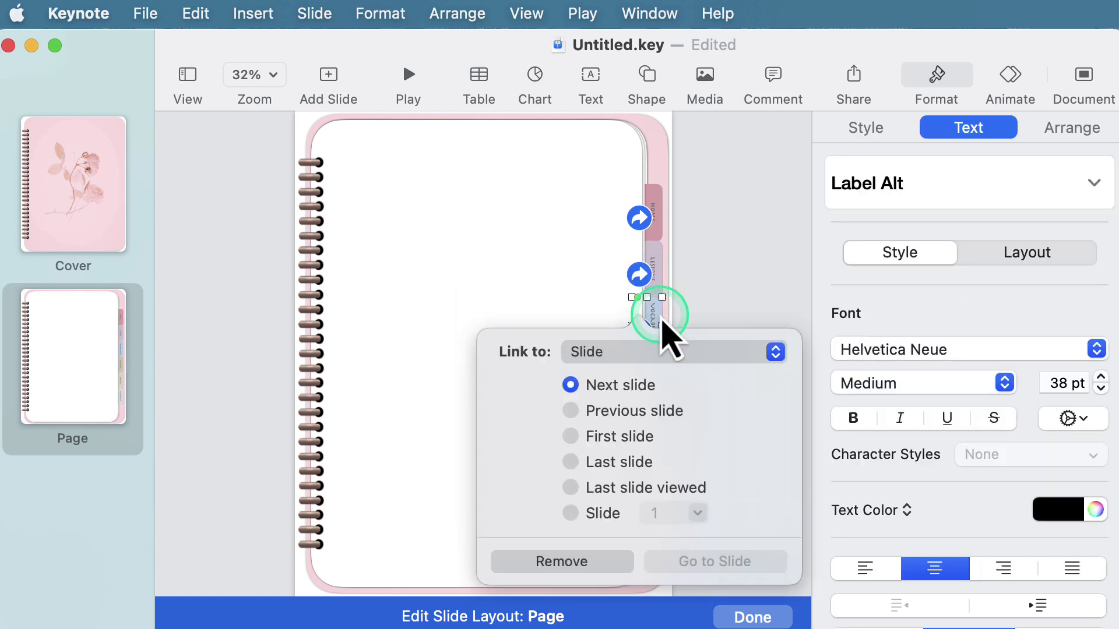
left_click(571, 512)
type("5")
left_click(737, 279)
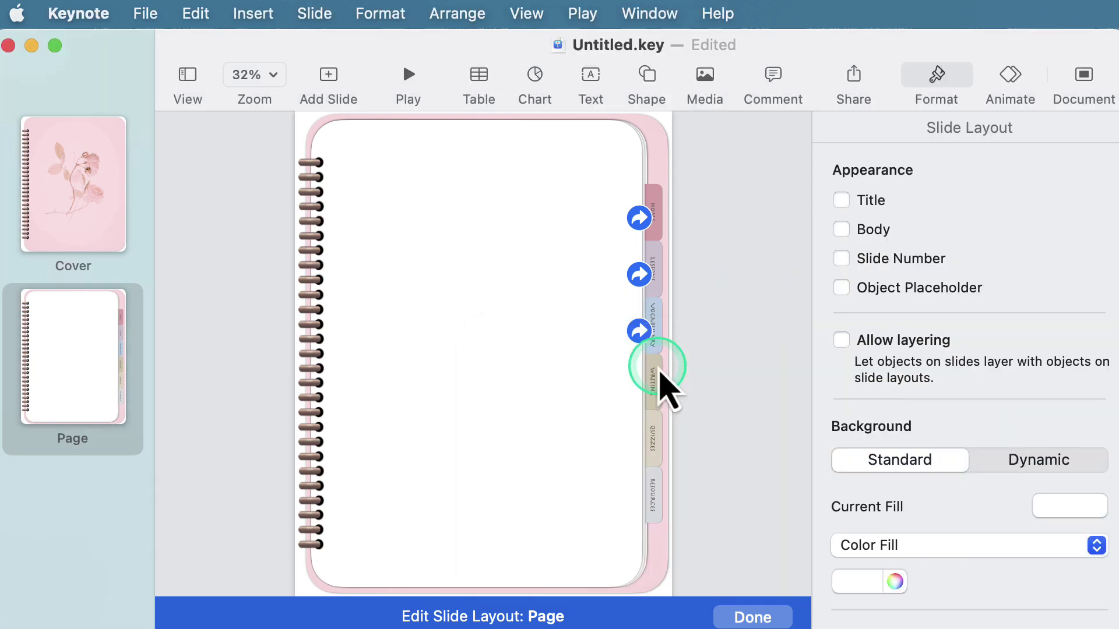
Link the Writing, Quizzes and Resources tabs to their divider slides and finish editing the layout
left_click(658, 370)
key("super+k")
left_click(644, 284)
left_click(658, 430)
key("super+k")
left_click(642, 339)
left_click(659, 488)
key("super+k")
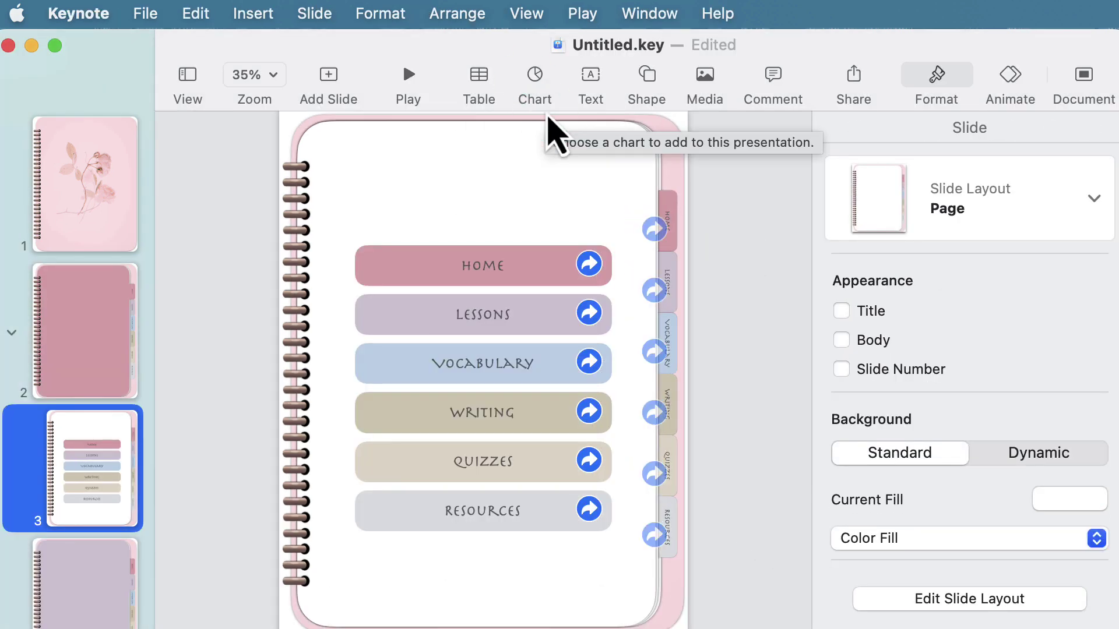
Add the centred heading 33 Day Korean Challenge in Herculanum above the Home bar on slide 3
left_click(591, 74)
left_click_drag(483, 375, 487, 179)
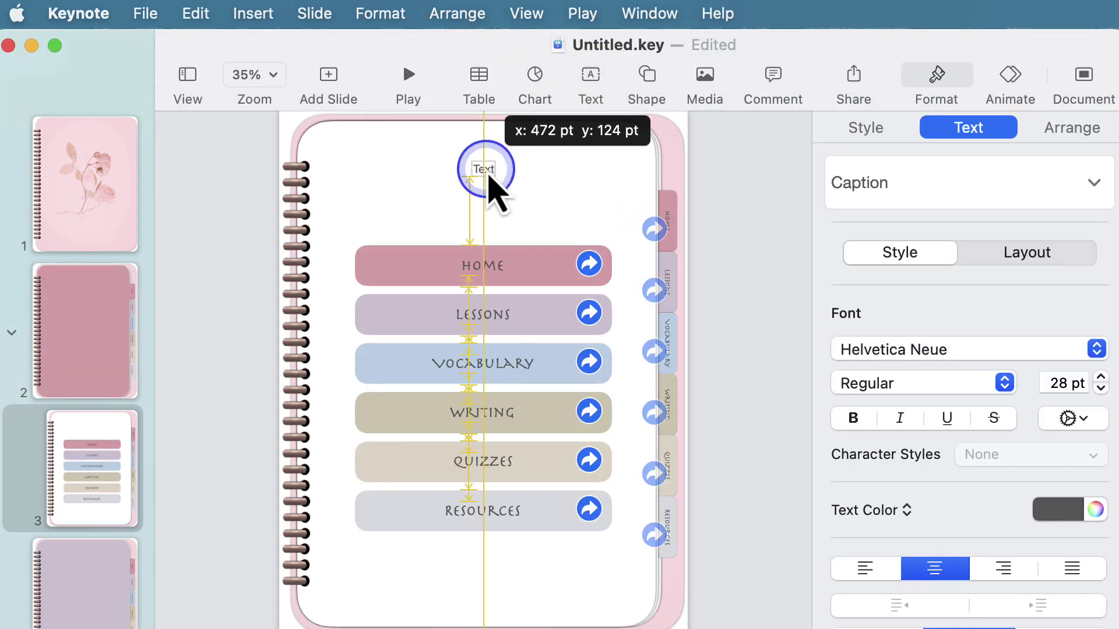
left_click(1095, 348)
double_click(485, 177)
type("33 Day Korean Challenge")
Add the text Expression 1 in bromello at 60 pt, centred between the heading and the Home bar
left_click(591, 74)
left_click_drag(483, 374, 477, 215)
left_click(1095, 349)
double_click(478, 211)
type("Expression 1")
double_click(1050, 382)
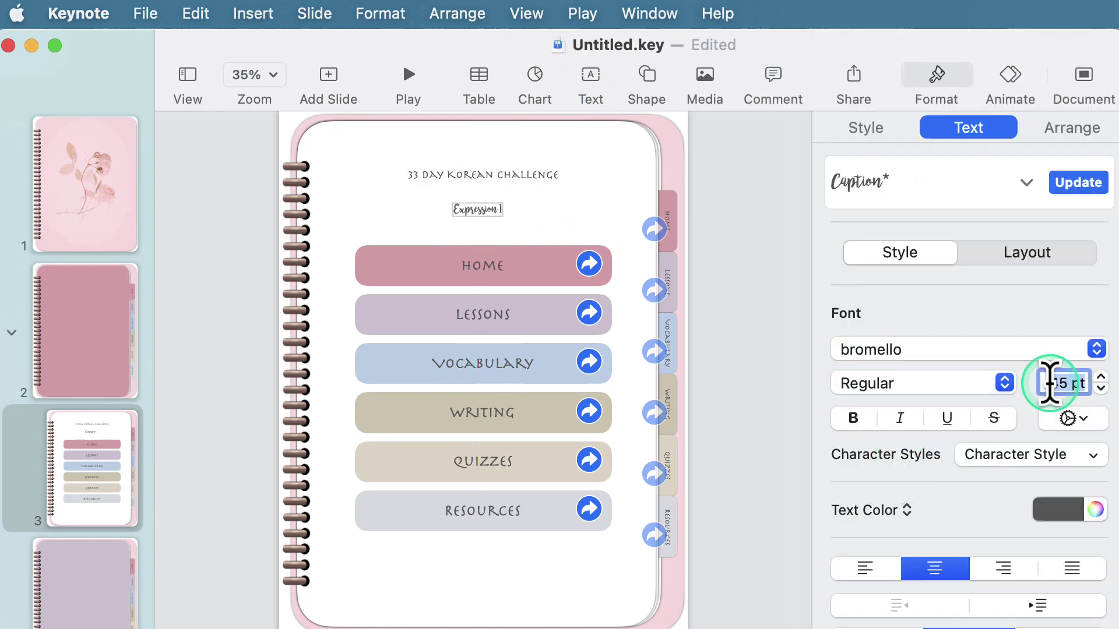
type("60")
key("Return")
left_click_drag(501, 175, 501, 182)
left_click(752, 193)
Paste the two heading texts onto the lavender divider slide and change Expression 1 to Lessons
left_click(85, 583)
key("super+v")
triple_click(482, 292)
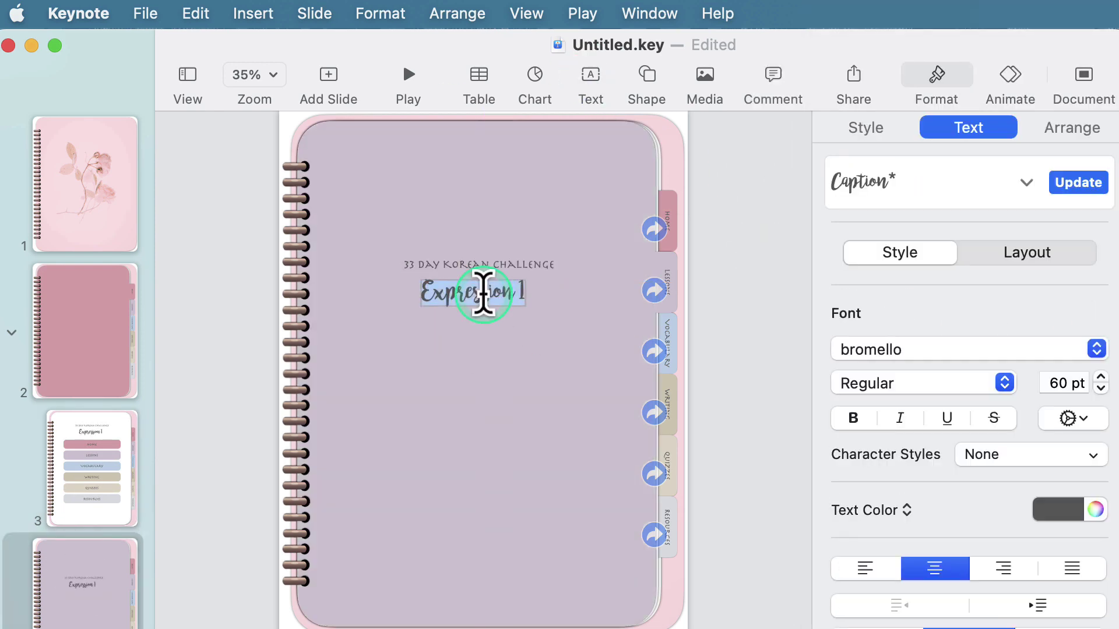
type("Lessons")
Paste the headings onto the blue, olive, beige and grey dividers and retitle them Vocabulary, Writing, Quizzes and Resources
left_click(104, 516)
type("VocabularyWriting")
key("super+v")
double_click(473, 292)
type("Quizzes")
left_click(85, 554)
key("super+v")
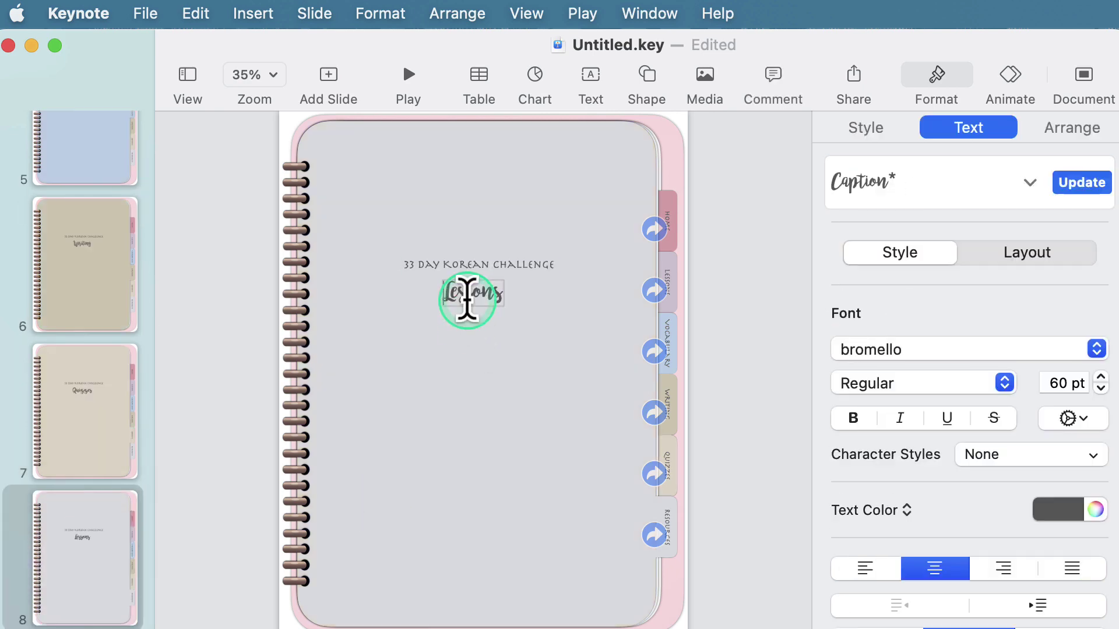
type("Resources")
Paste the headings at the top of the cover slide, with Expression 1 as the second line
left_click(85, 184)
key("super+v")
type("Expression 1")
Paste another caption onto the cover, replace it with the owner's name at 60 pt, and place it in the lower-right corner
key("super+v")
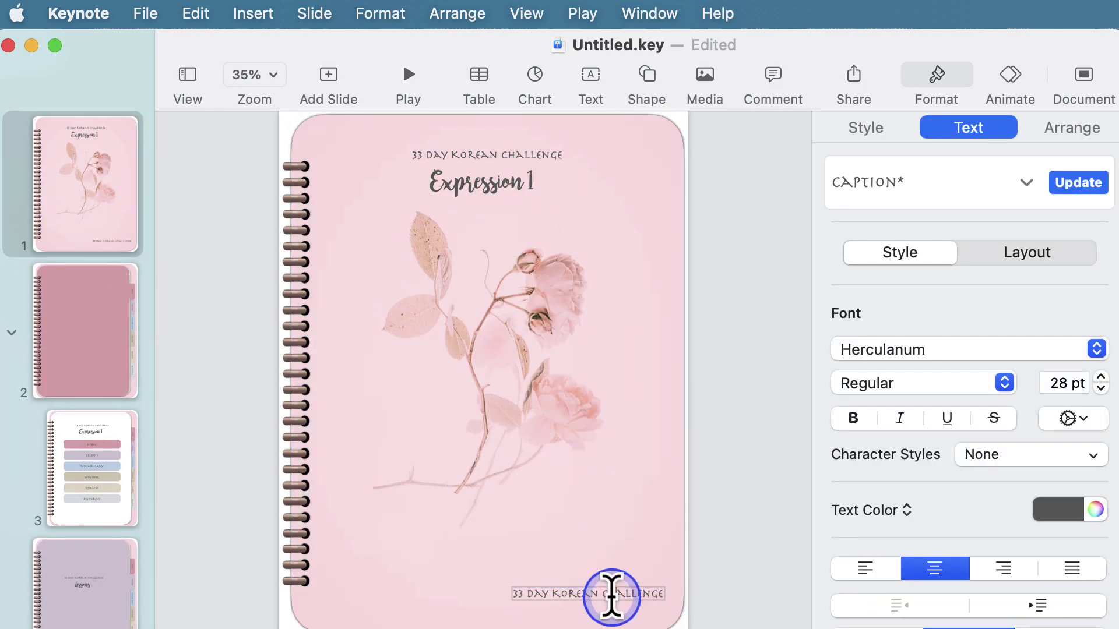
triple_click(589, 593)
double_click(1065, 383)
type("60")
left_click_drag(590, 593, 638, 599)
Recolour the cover's two headings and the owner's name brown
left_click(487, 156, "shift")
left_click(484, 182, "shift")
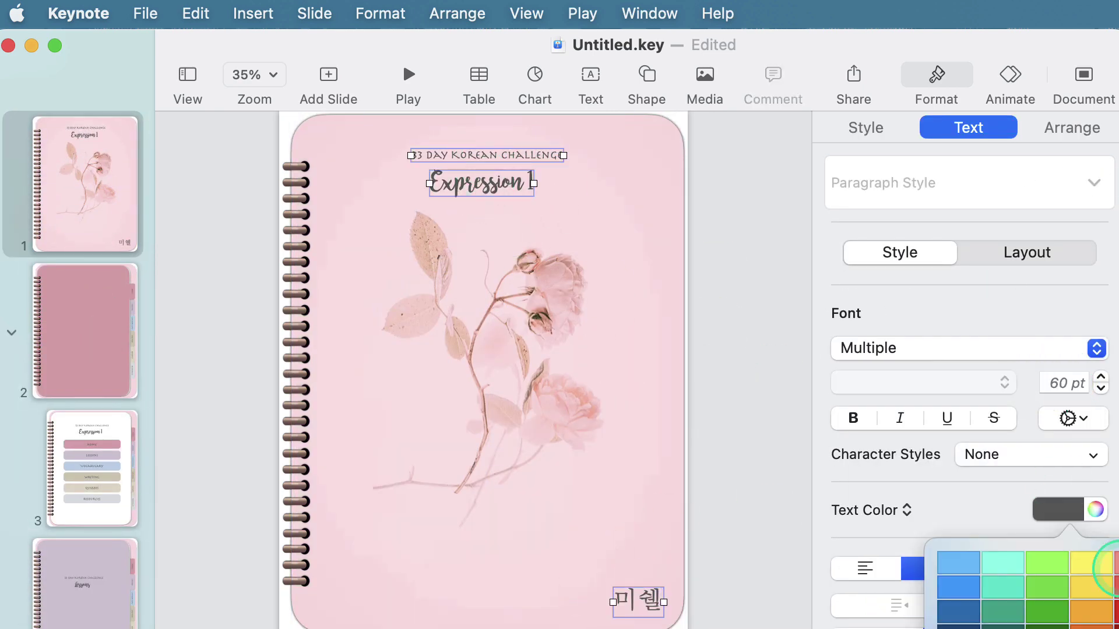
left_click(1096, 510)
left_click(204, 260)
left_click_drag(38, 430, 109, 430)
Copy the cover headings to slide 2, colour them black, and change the second line to 33dkc.com
left_click_drag(362, 257, 571, 140)
key("super+c")
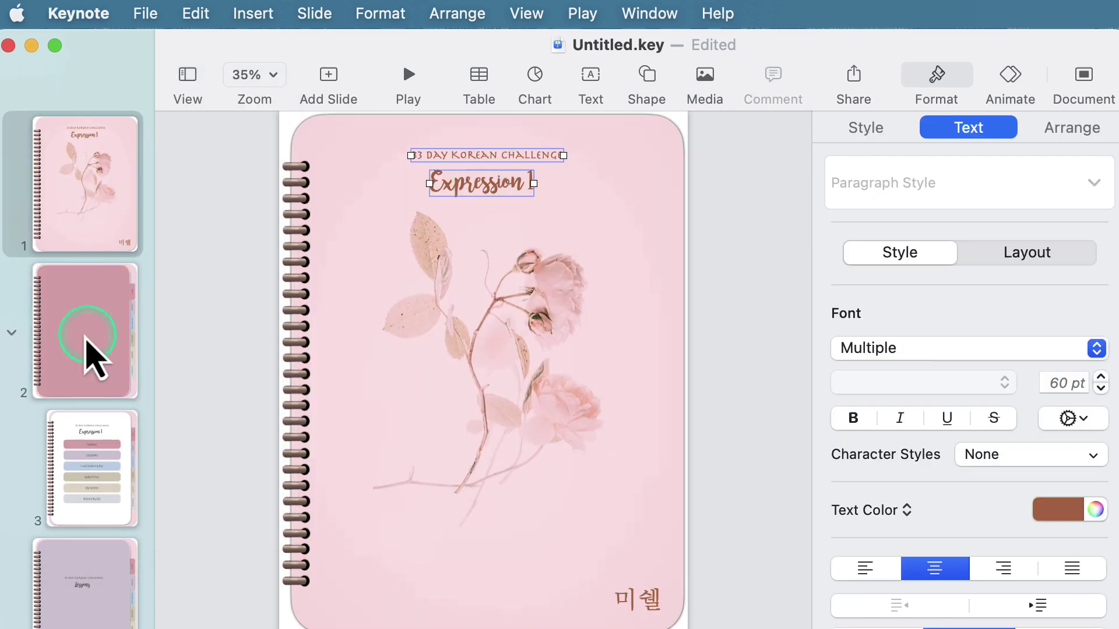
left_click(88, 357)
key("super+v")
left_click(1095, 510)
left_click_drag(109, 430, 264, 430)
double_click(456, 298)
type("330kc.com")
left_click(736, 239)
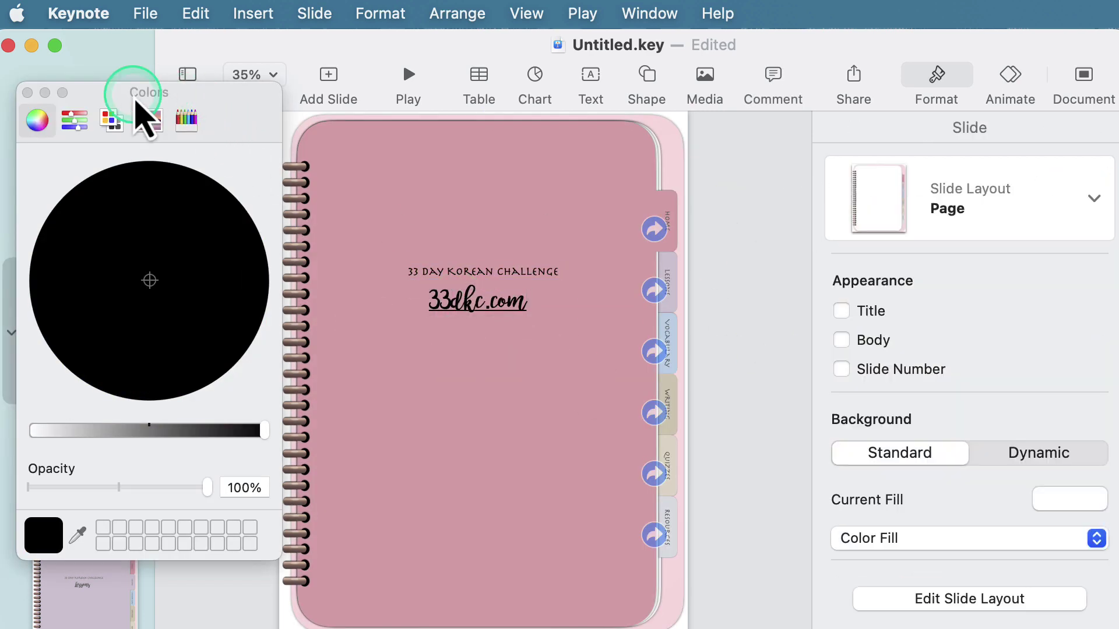
left_click(27, 93)
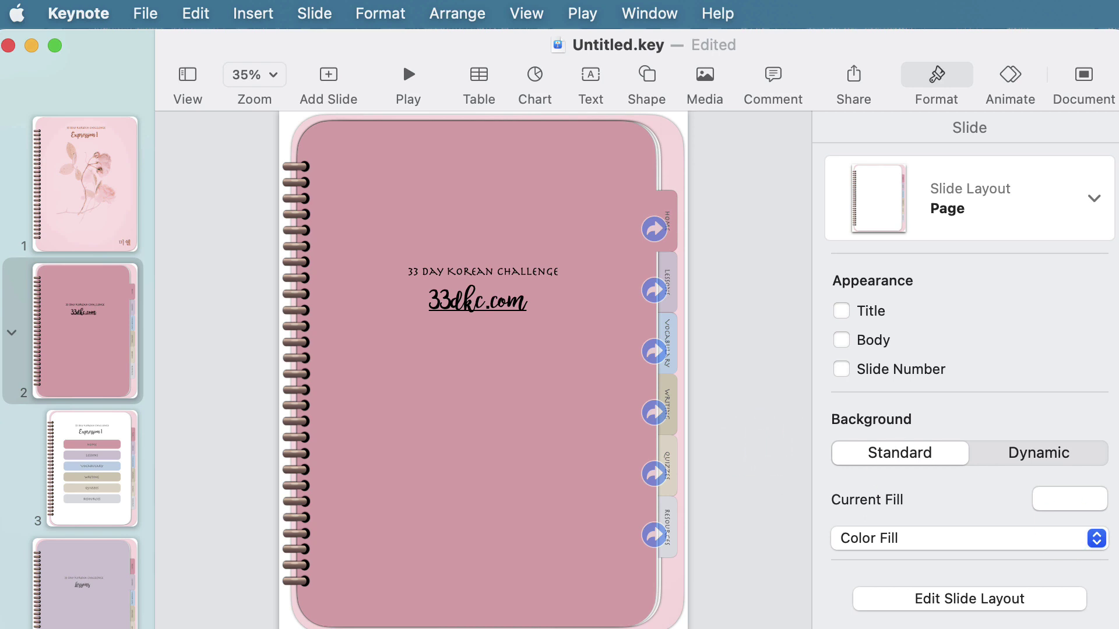
Add a blank Page slide and move it to the end of the deck, after the Resources divider
left_click(330, 76)
left_click(410, 226)
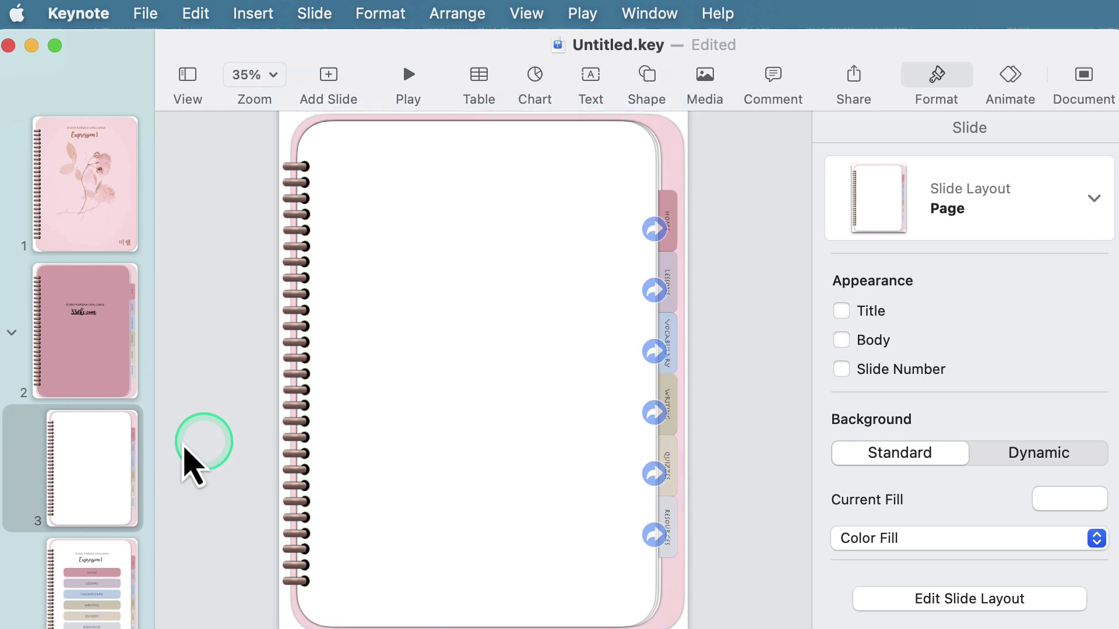
scroll(114, 490, "down", 3)
scroll(108, 477, "down", 2)
left_click_drag(108, 271, 121, 474)
scroll(93, 553, "down", 4)
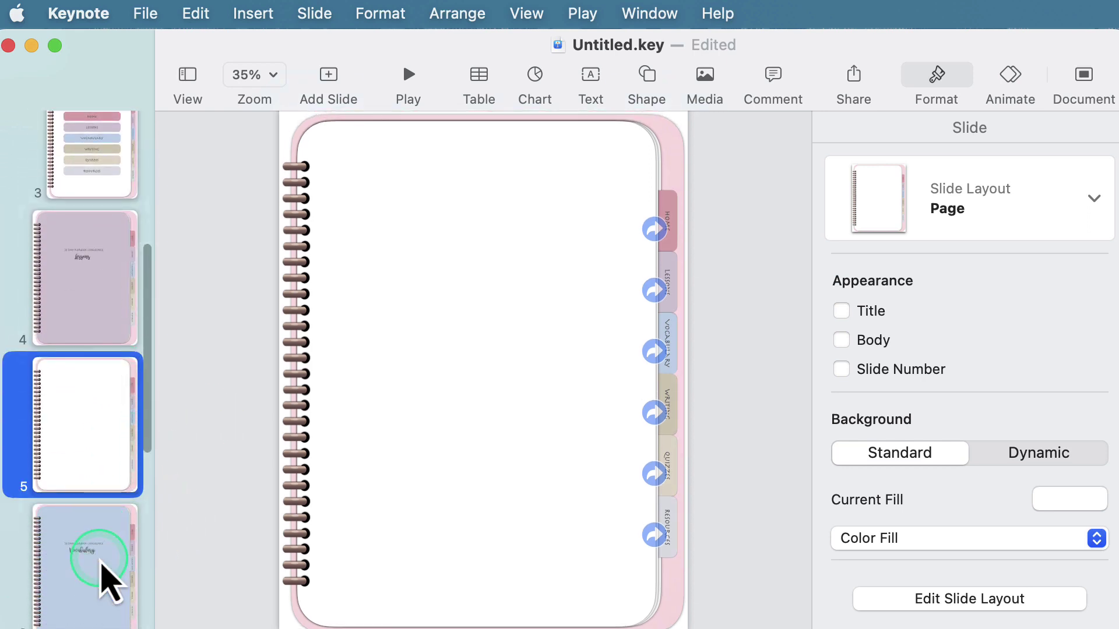
left_click_drag(100, 313, 153, 549)
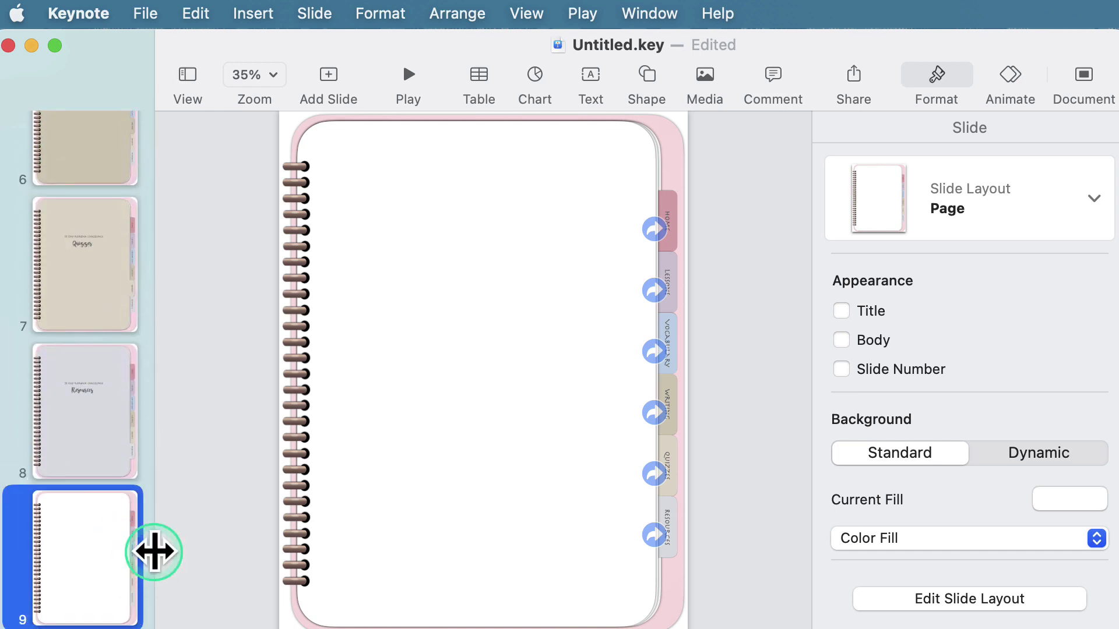
Add a second blank Page slide at the end of the deck as slide 10
left_click(420, 395)
left_click(334, 96)
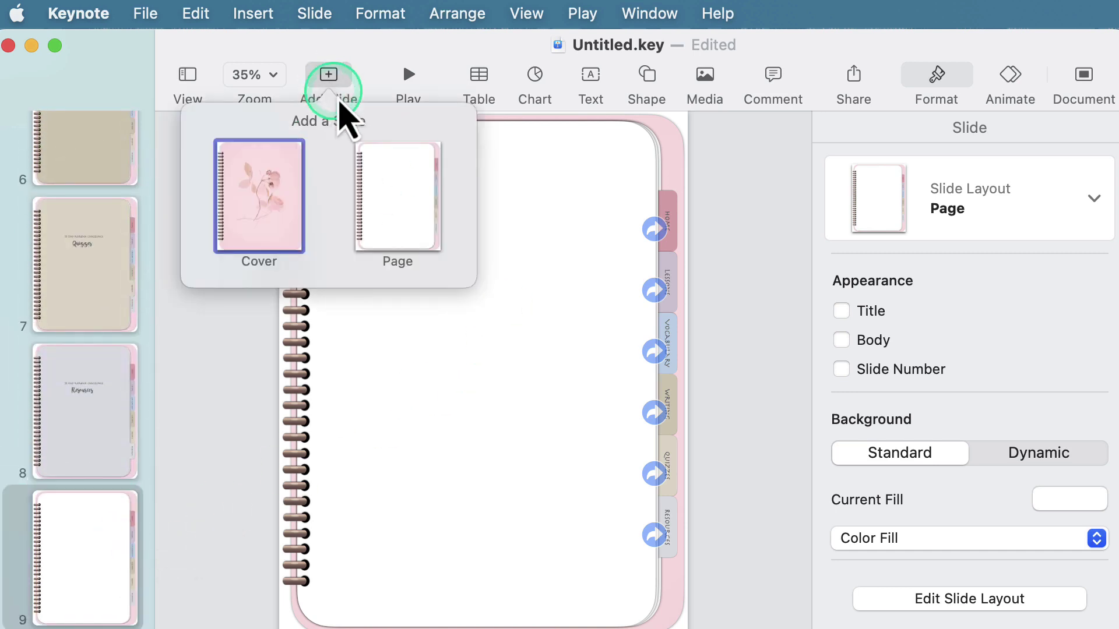
left_click(390, 195)
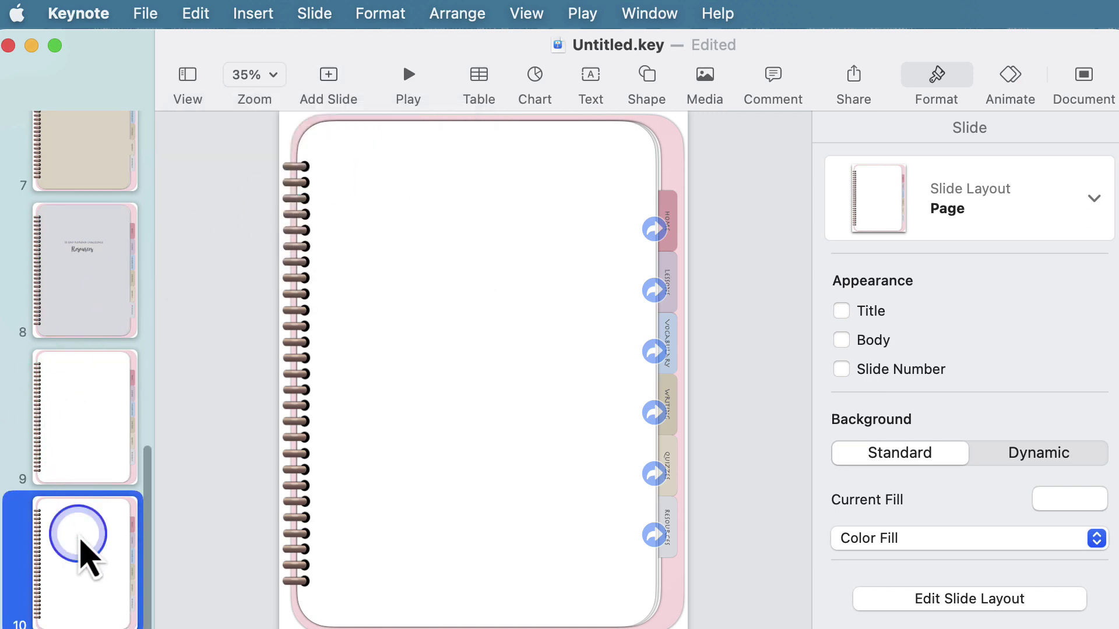
left_click(242, 286)
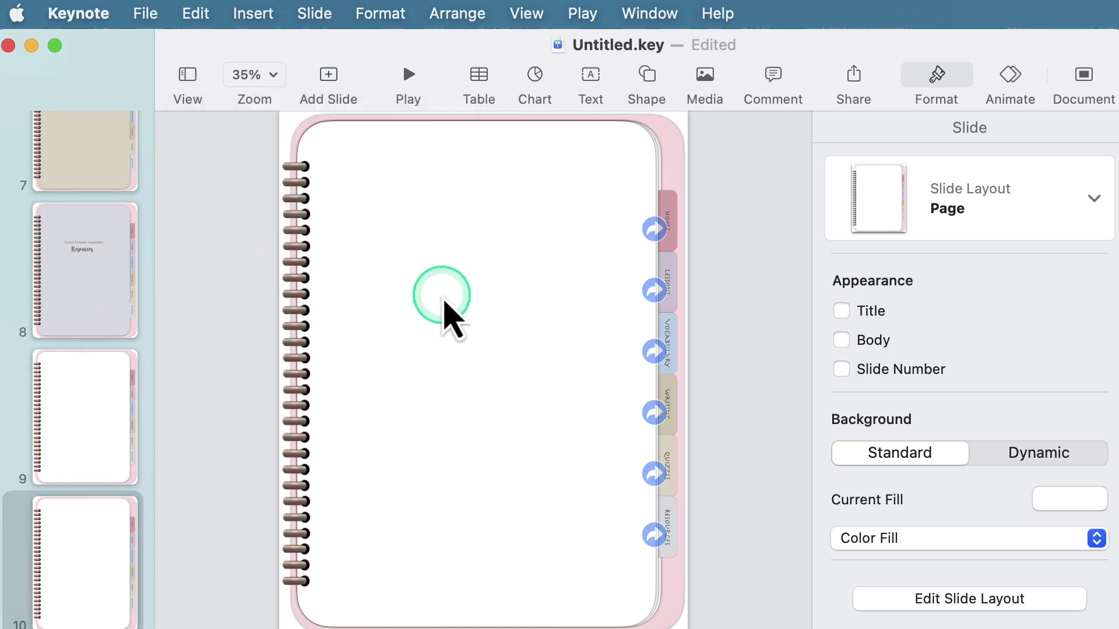
Insert a plain table without headers on slide 10 and resize it to fill the page between the binding and the tabs
left_click(481, 75)
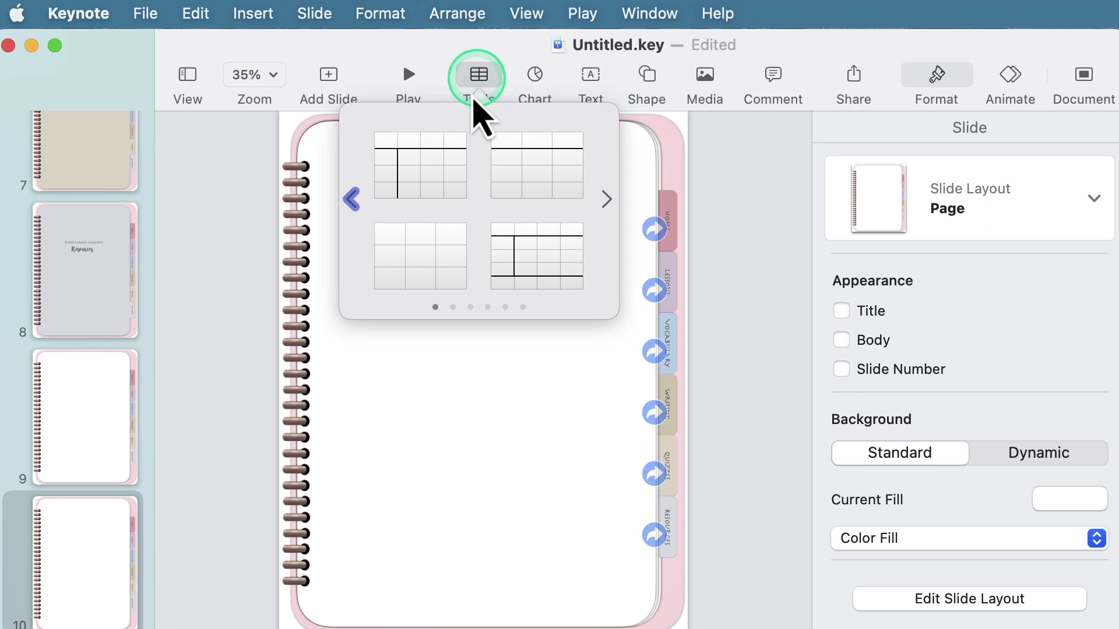
left_click(429, 270)
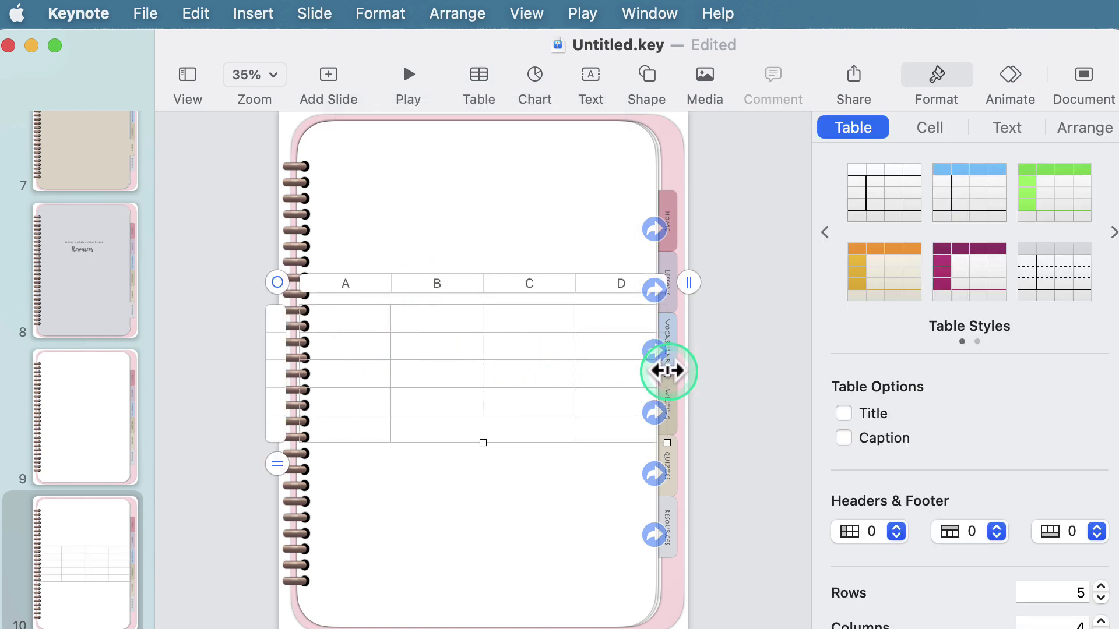
left_click_drag(668, 373, 577, 373)
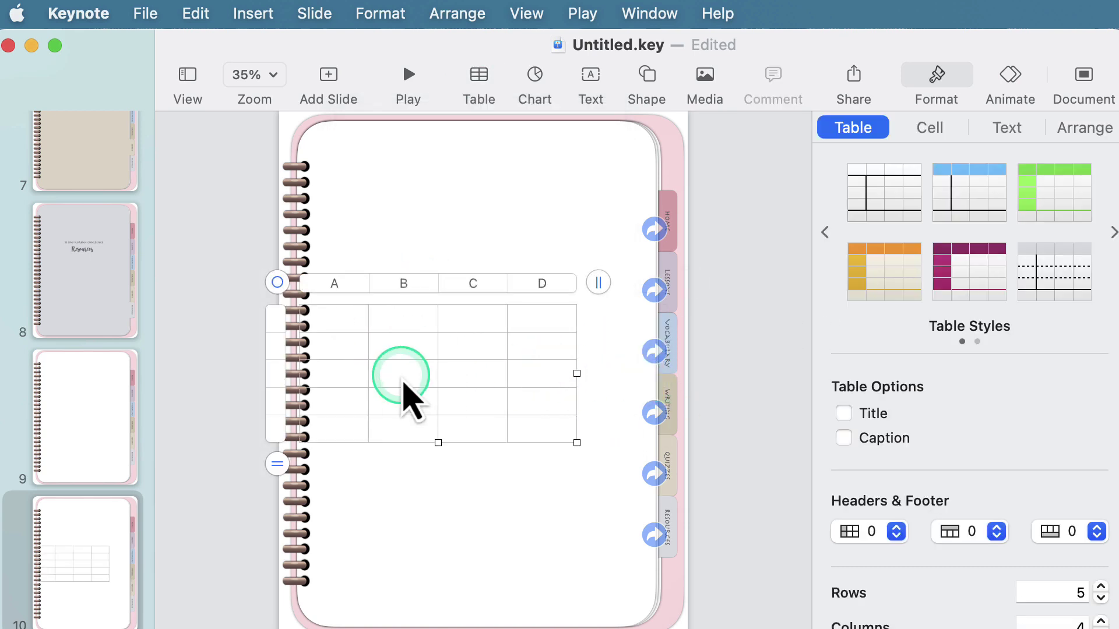
left_click_drag(403, 382, 430, 239)
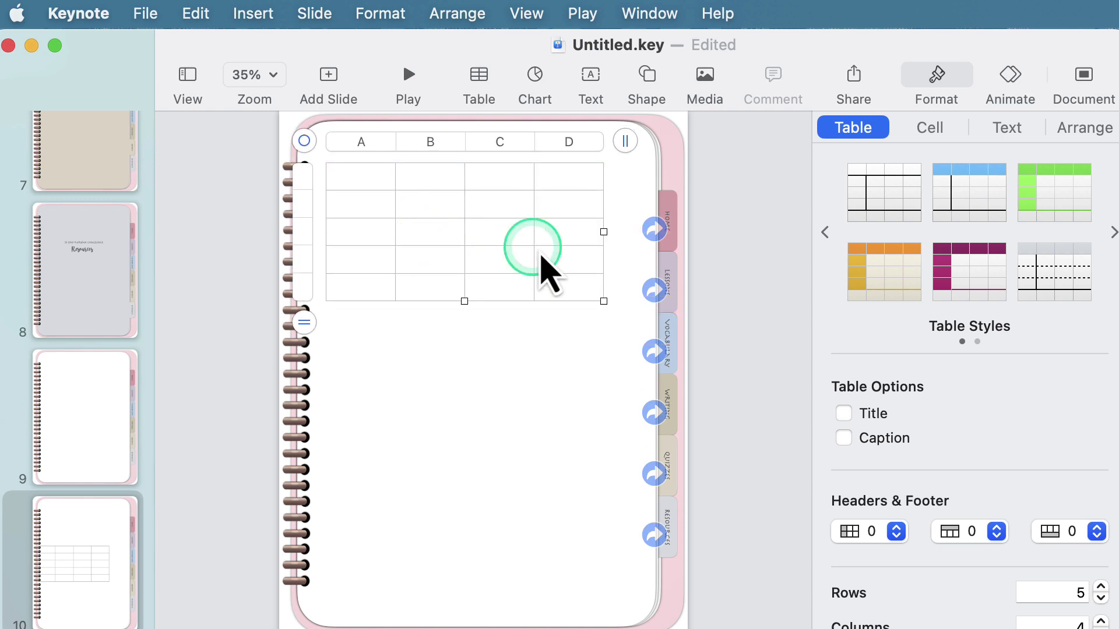
left_click_drag(600, 233, 629, 233)
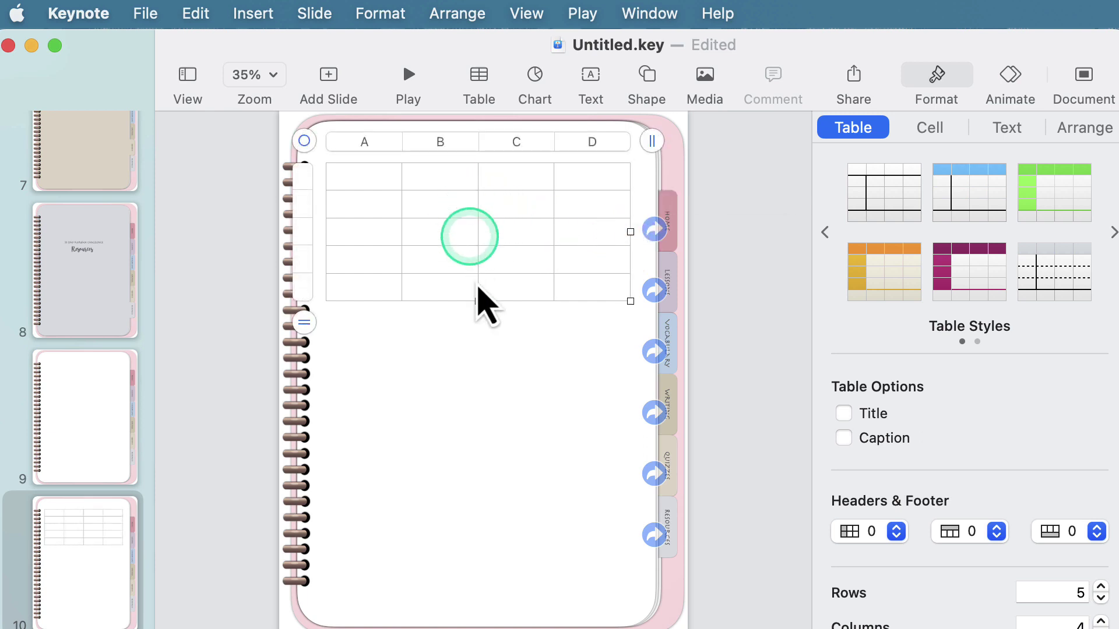
left_click_drag(477, 300, 451, 585)
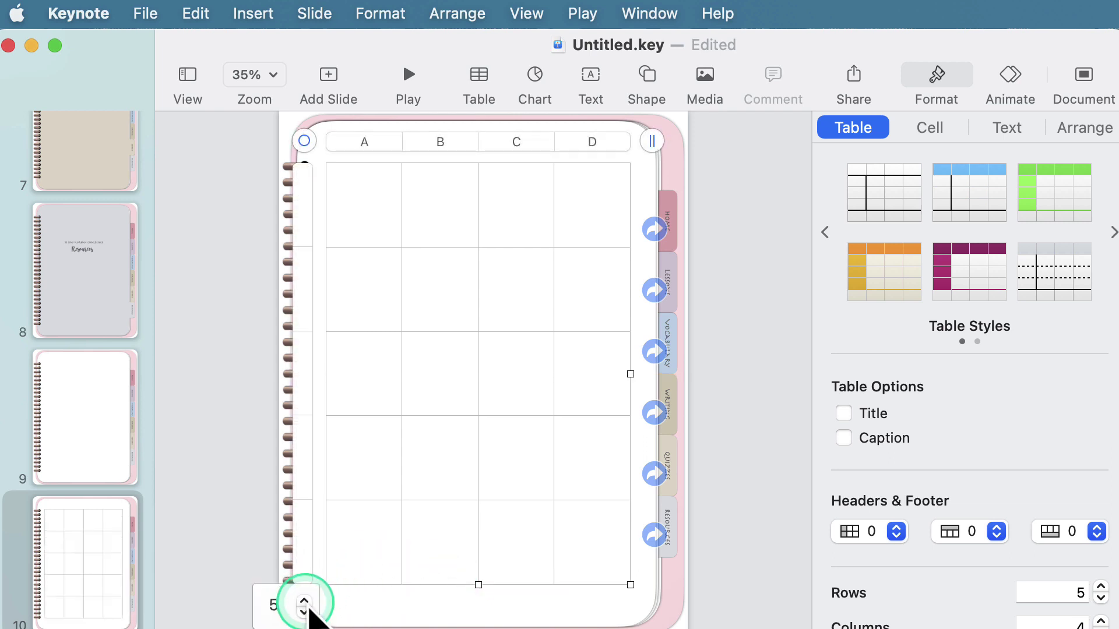
Set the table on slide 10 to 24 rows and a single column
left_click(303, 601)
left_click(304, 601)
left_click(304, 600)
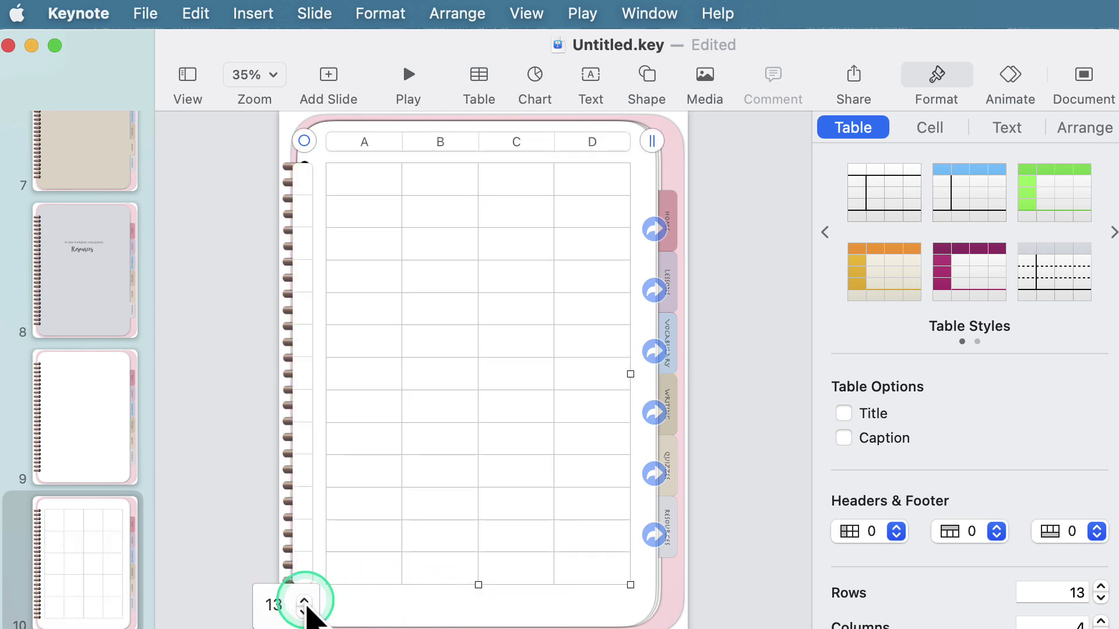
left_click(304, 601)
left_click(304, 600)
left_click(304, 601)
left_click(303, 601)
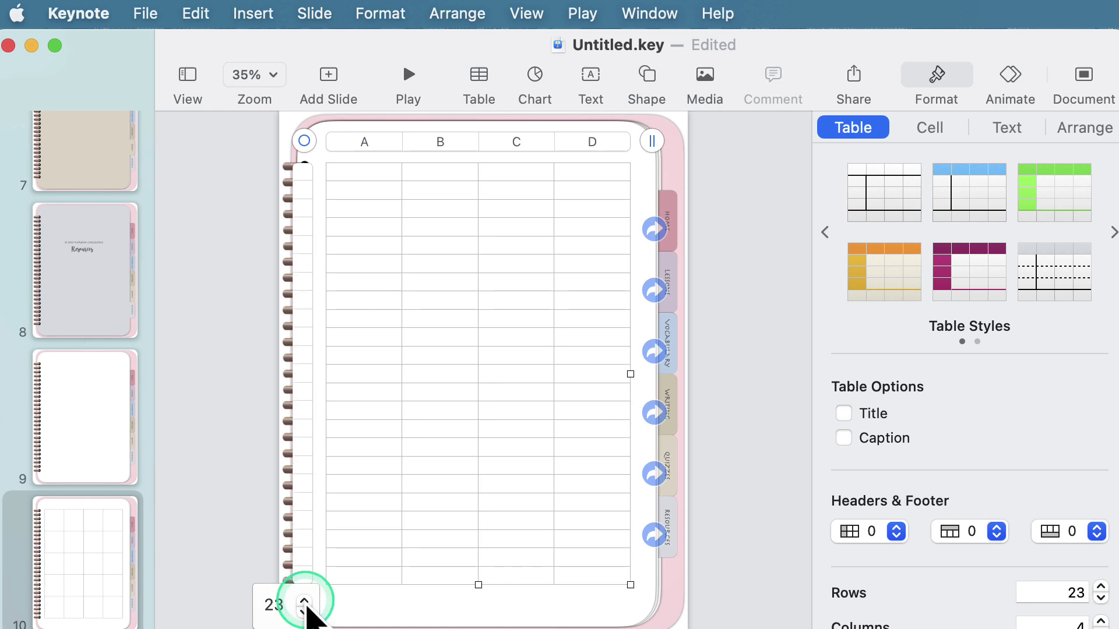
left_click(304, 601)
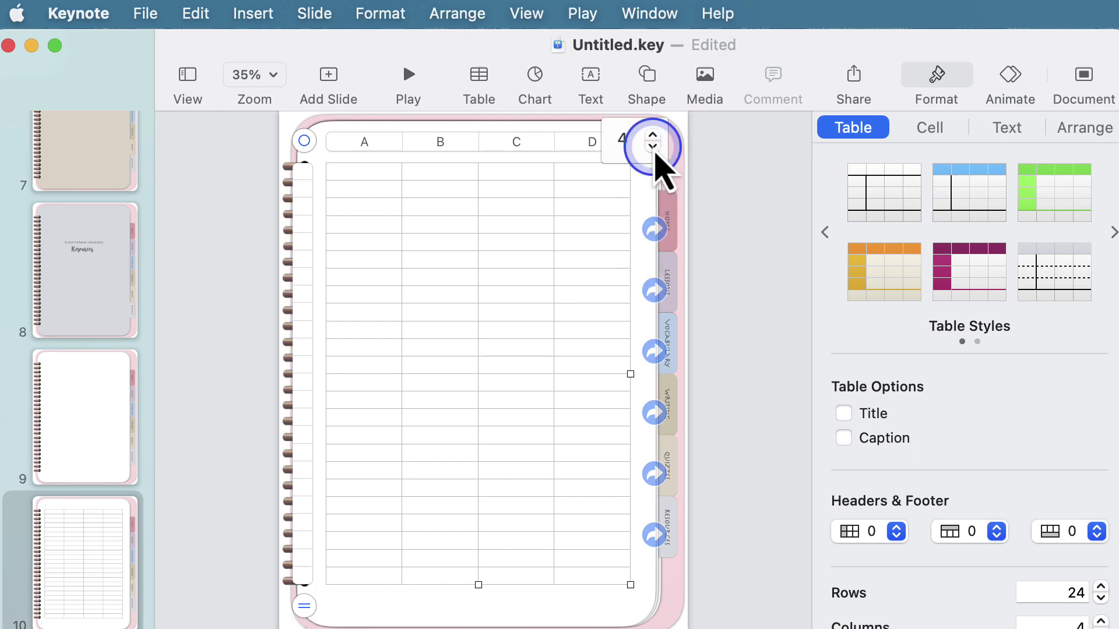
left_click(653, 146)
left_click(652, 147)
left_click(652, 146)
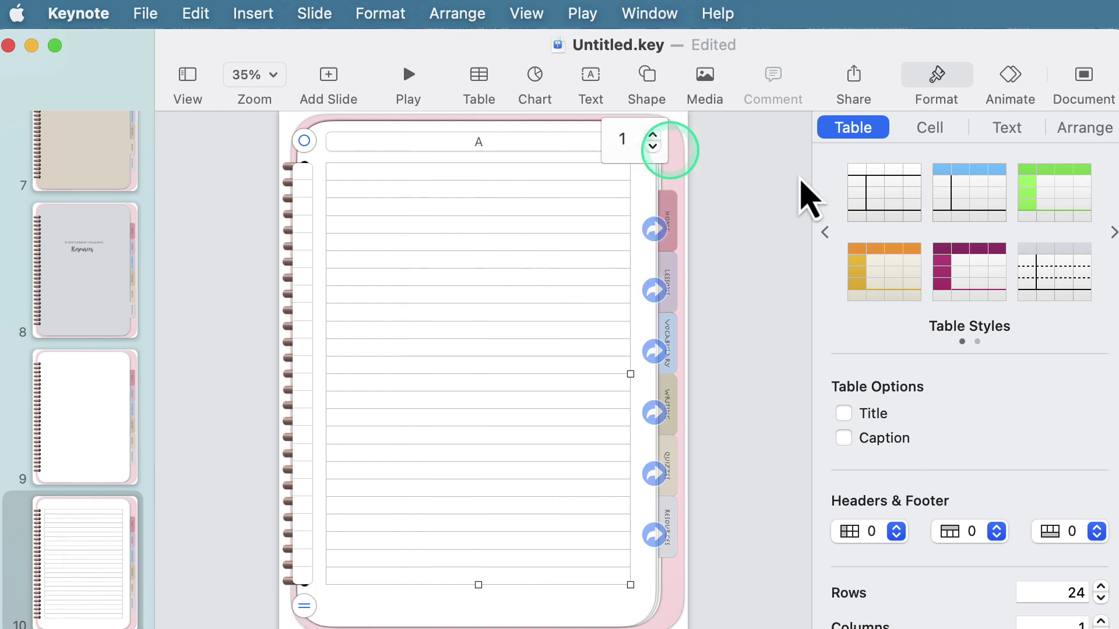
Remove the outer border of the single-column table on slide 10 and move it down to about y 163 pt
left_click(934, 137)
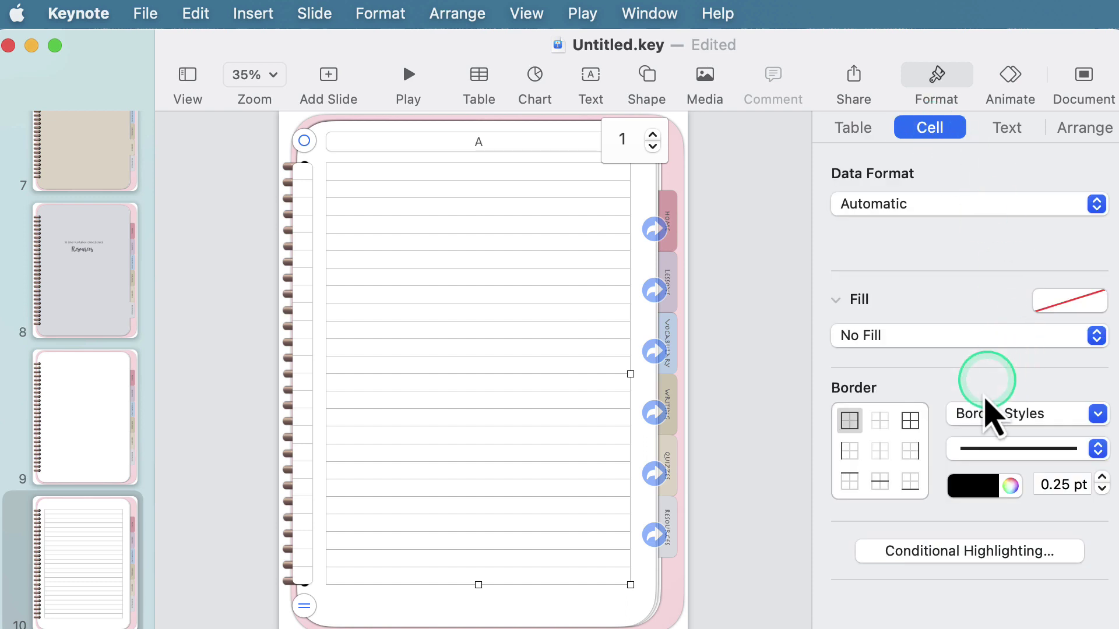
left_click(975, 415)
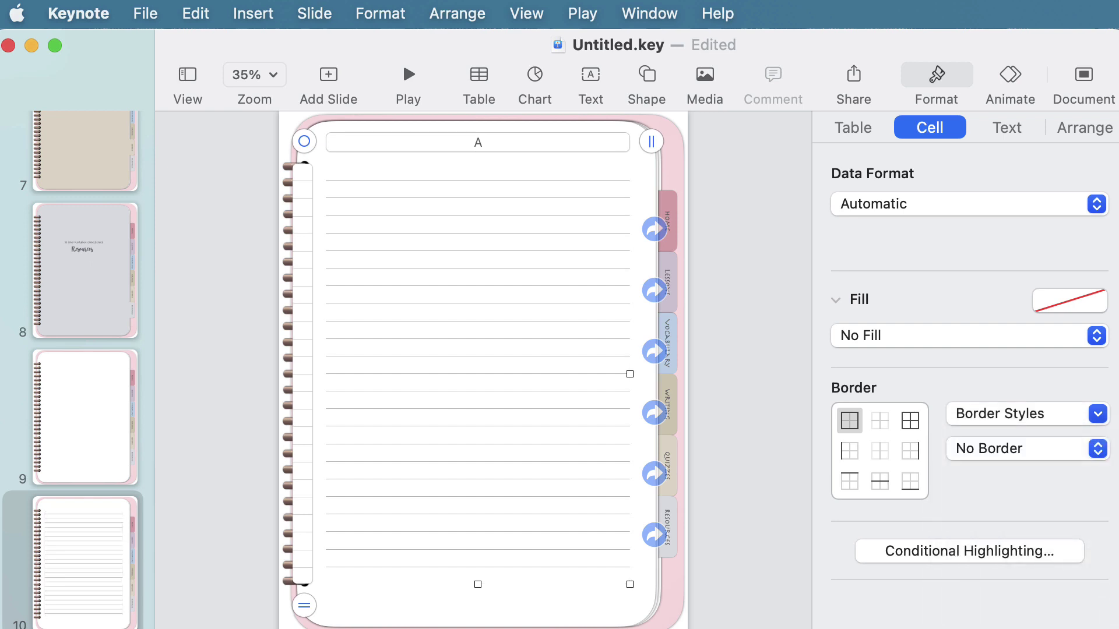
left_click(726, 421)
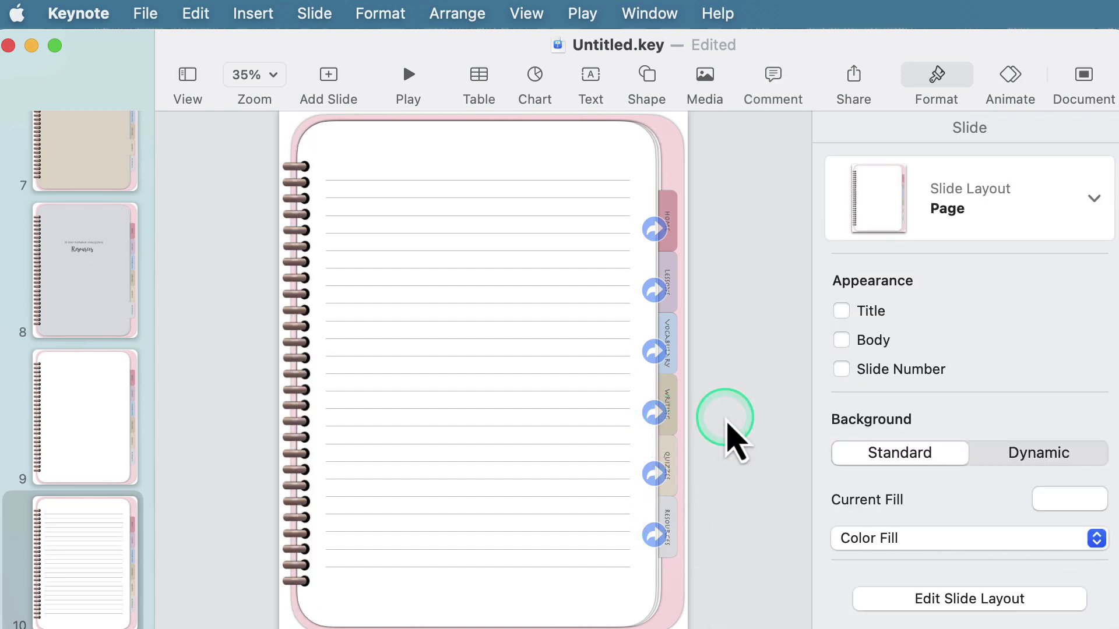
left_click(501, 256)
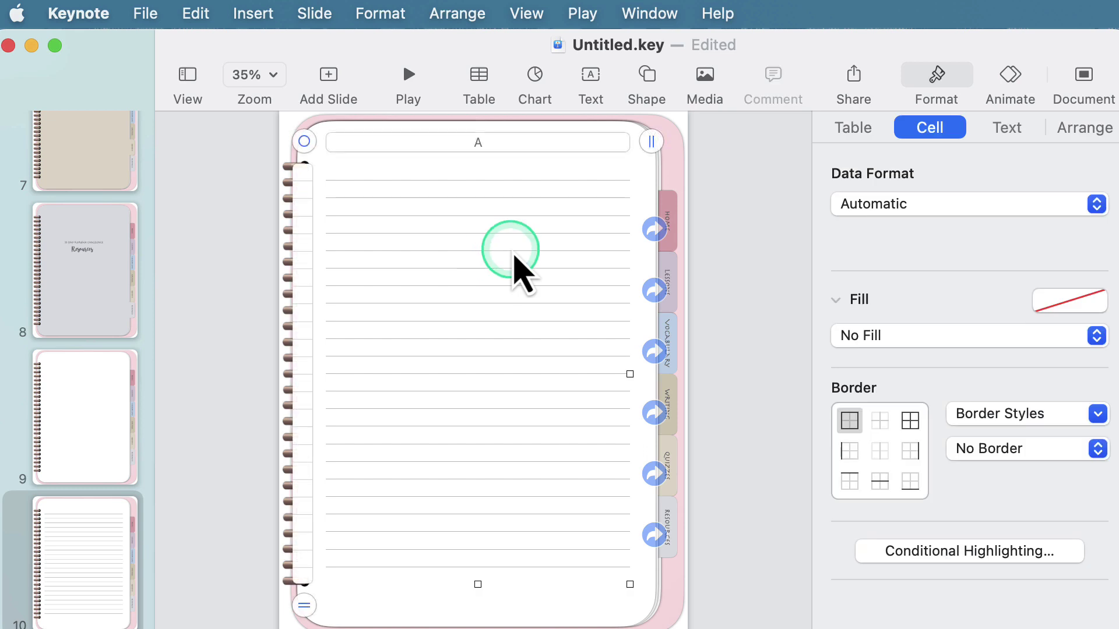
left_click_drag(513, 260, 513, 271)
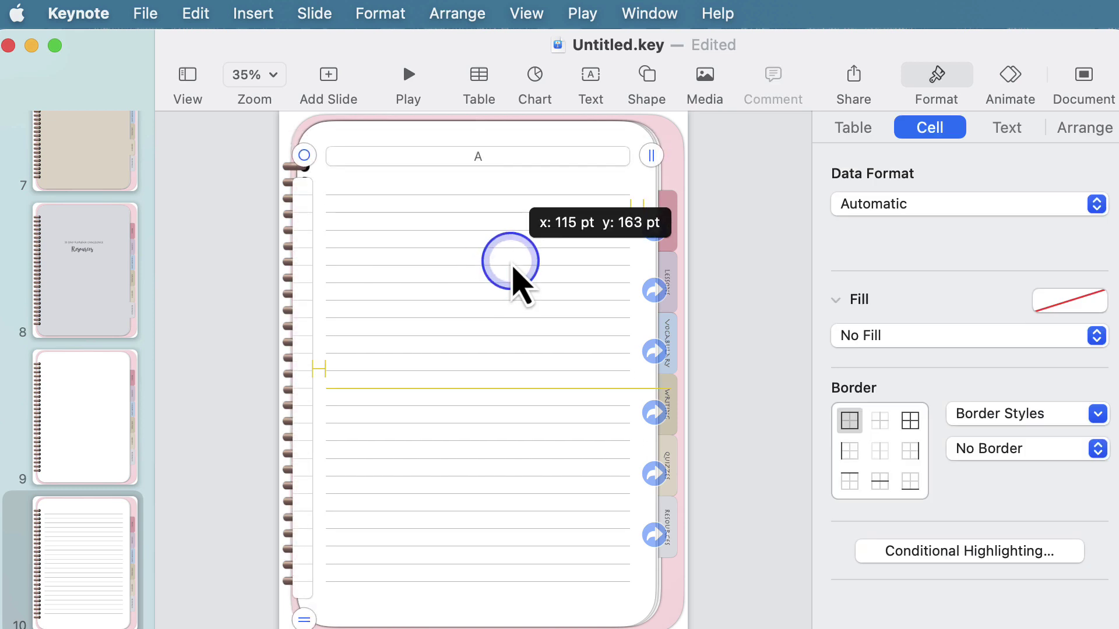
left_click(767, 318)
Add a blank Page slide after the lined page as slide 11
left_click(79, 540)
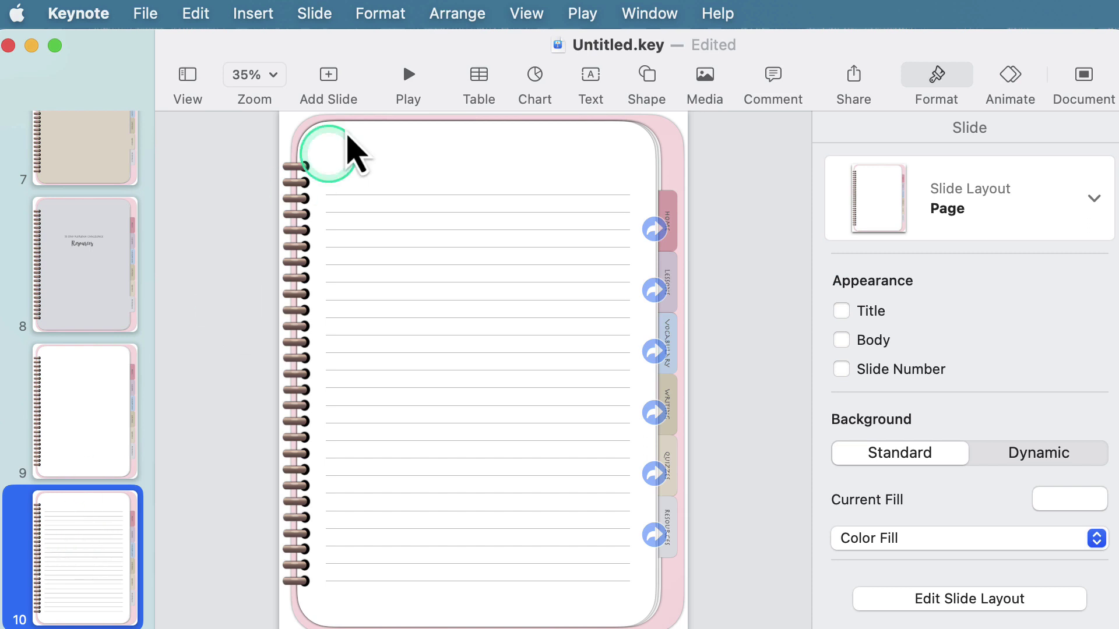
left_click(328, 77)
left_click(402, 216)
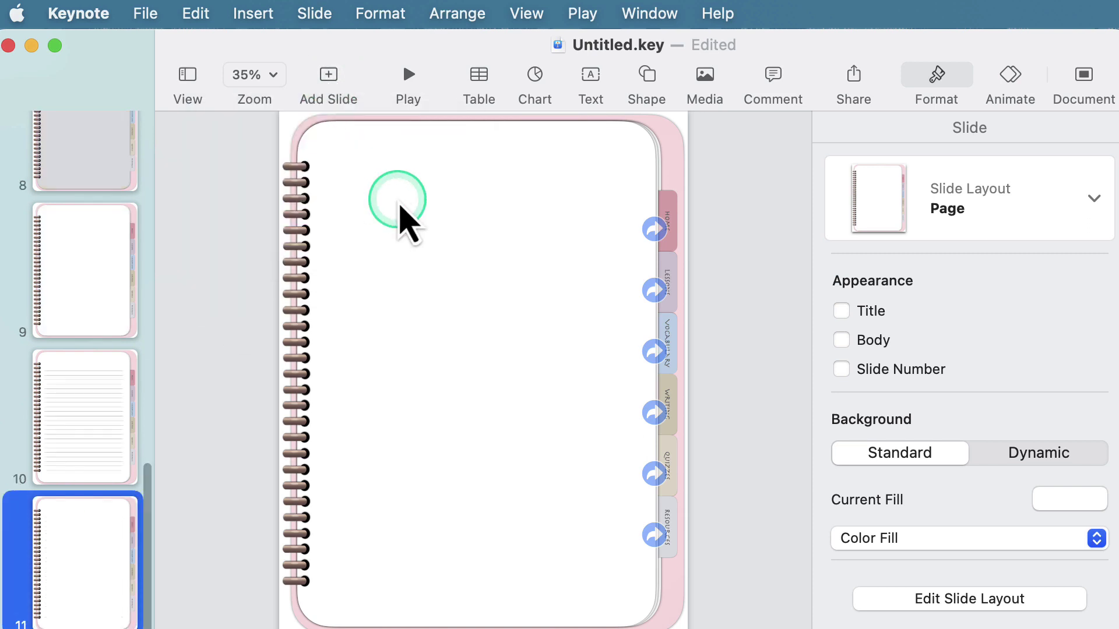
Insert a plain table without headers on slide 11 and resize it to fill the page between the binding and the tabs
left_click(483, 88)
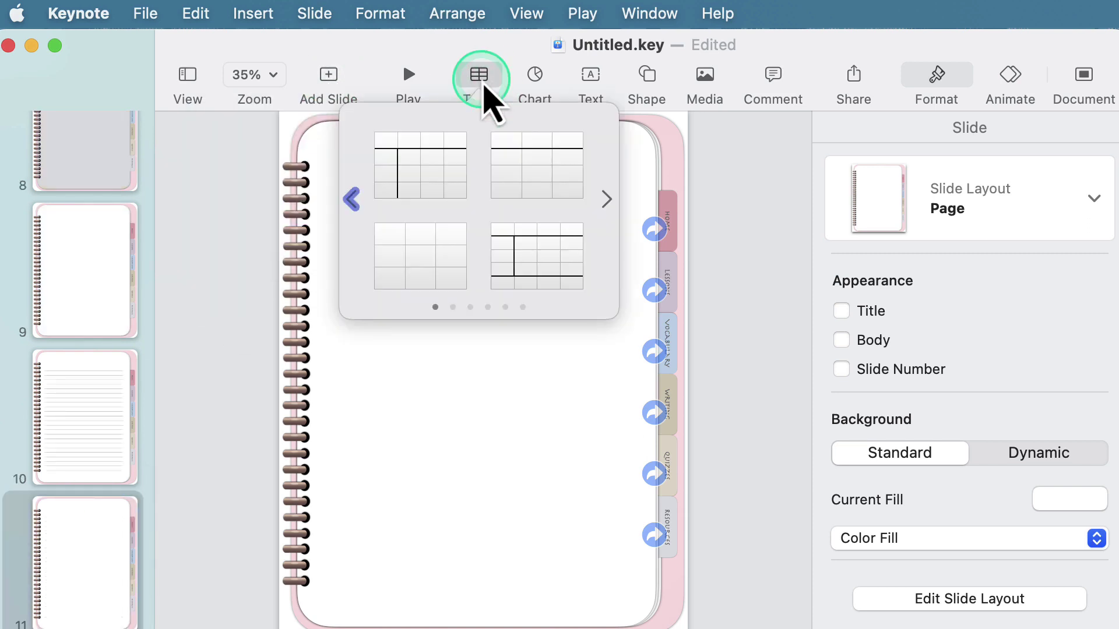
left_click(414, 281)
left_click(536, 374)
left_click(662, 377)
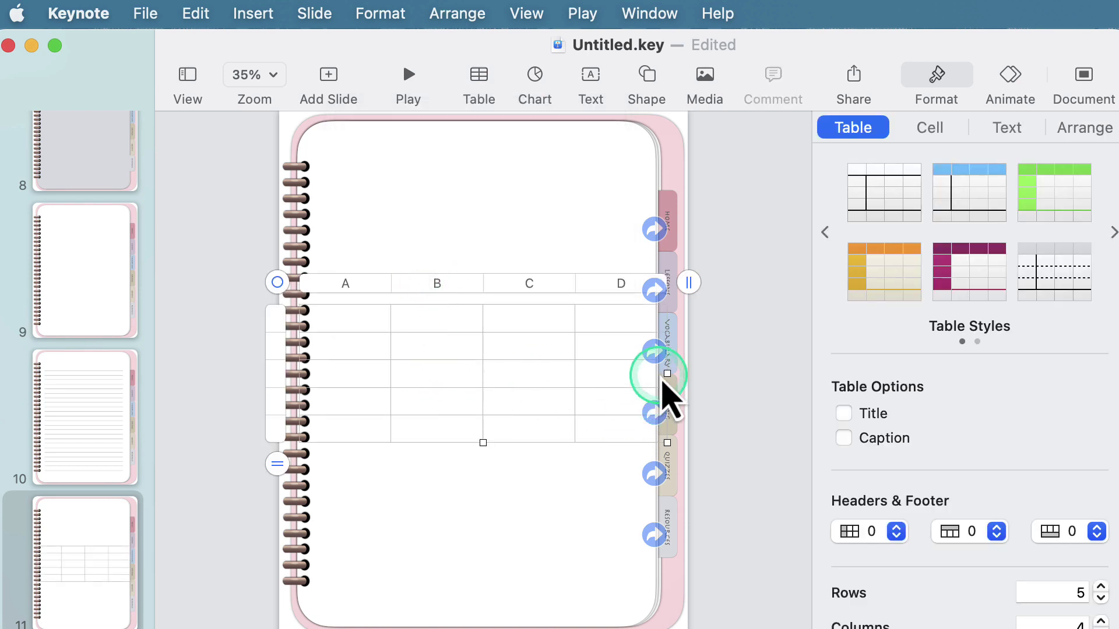
left_click_drag(666, 373, 582, 375)
left_click_drag(393, 388, 416, 251)
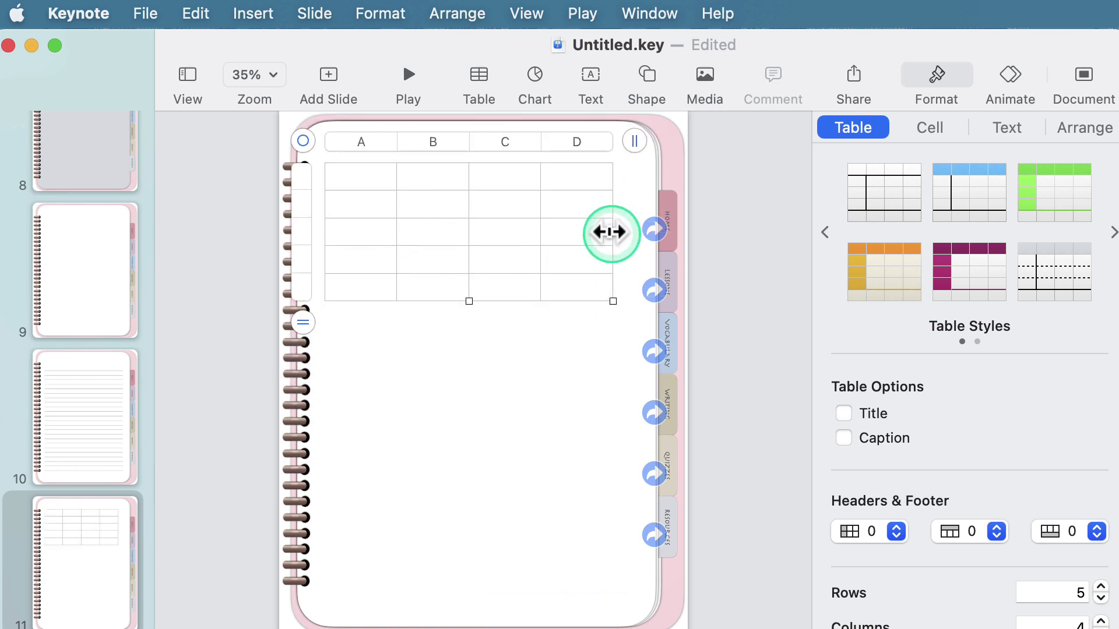
left_click_drag(610, 232, 627, 233)
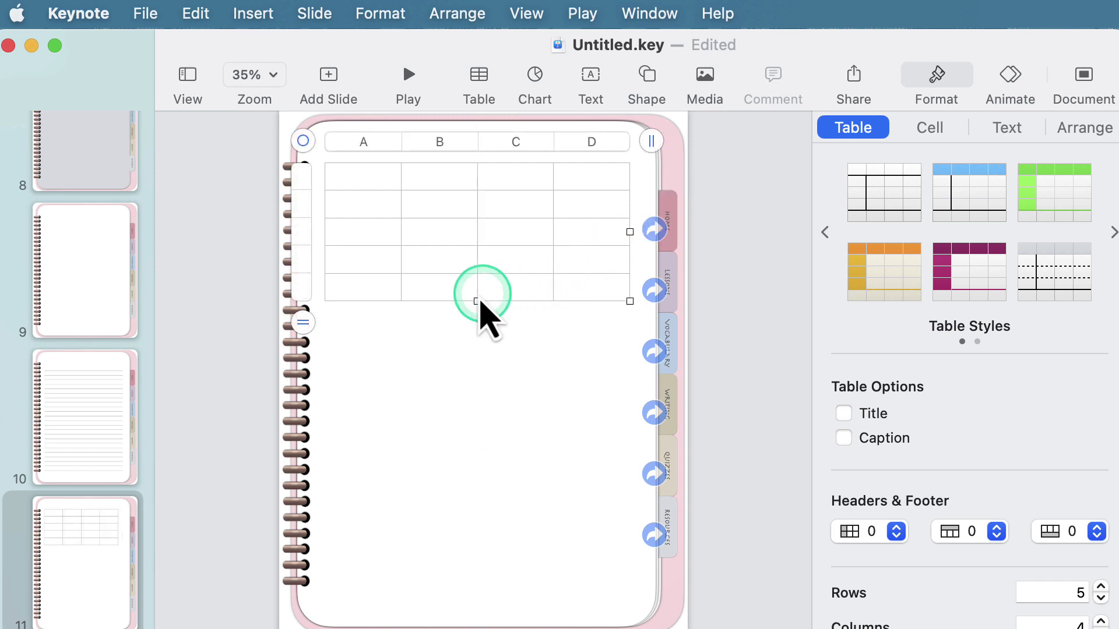
left_click_drag(474, 301, 465, 592)
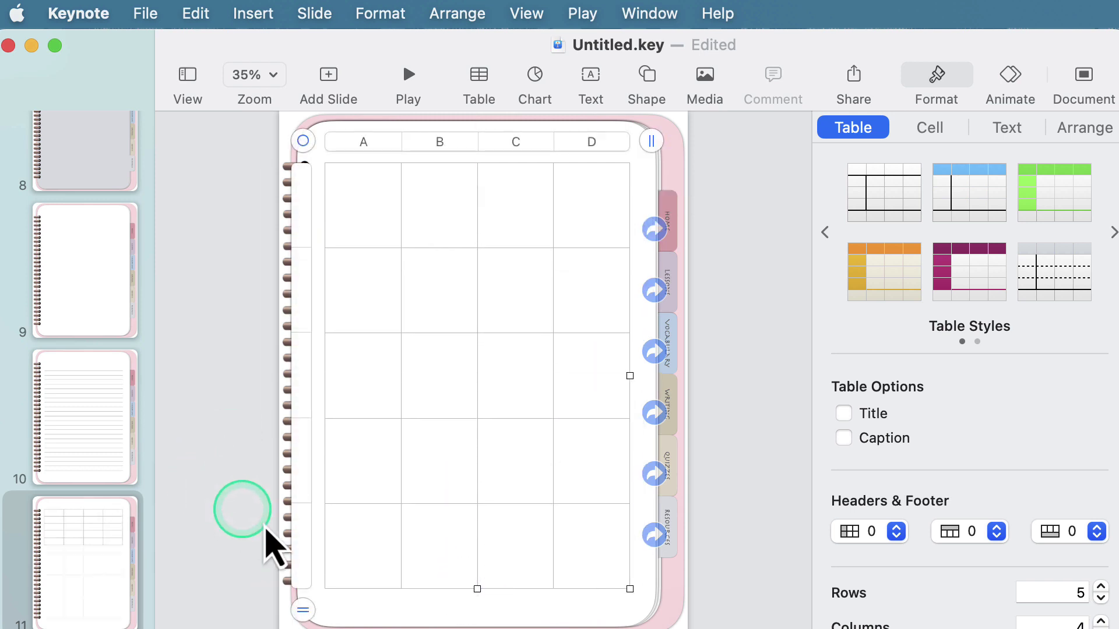
Turn the table on slide 11 into a square grid with 24 rows and 17 columns
left_click(303, 610)
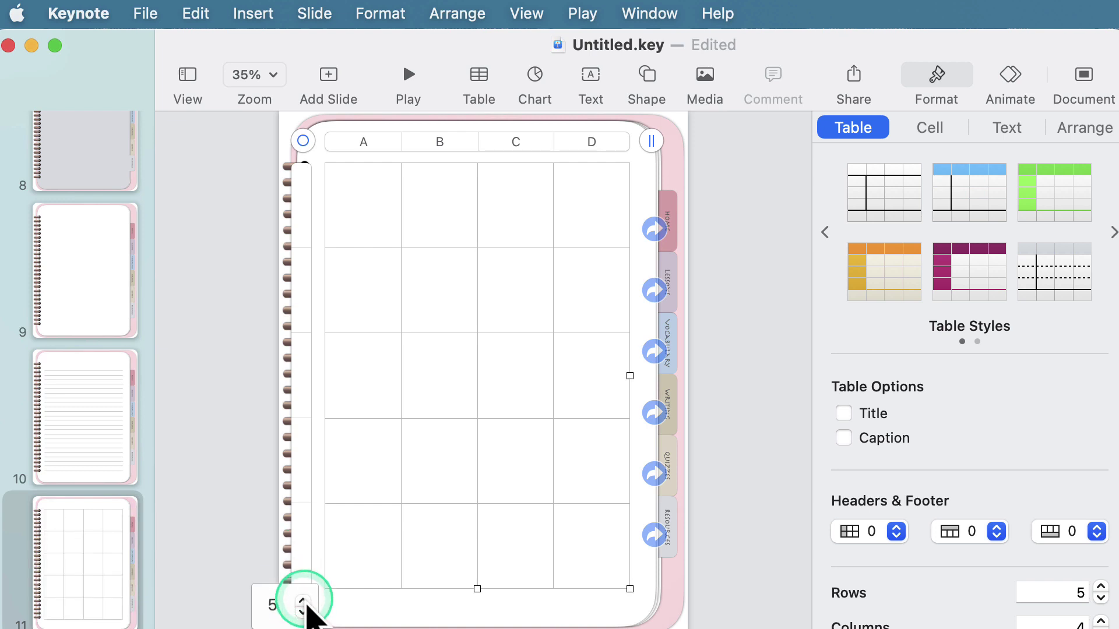
left_click_drag(305, 602, 305, 602)
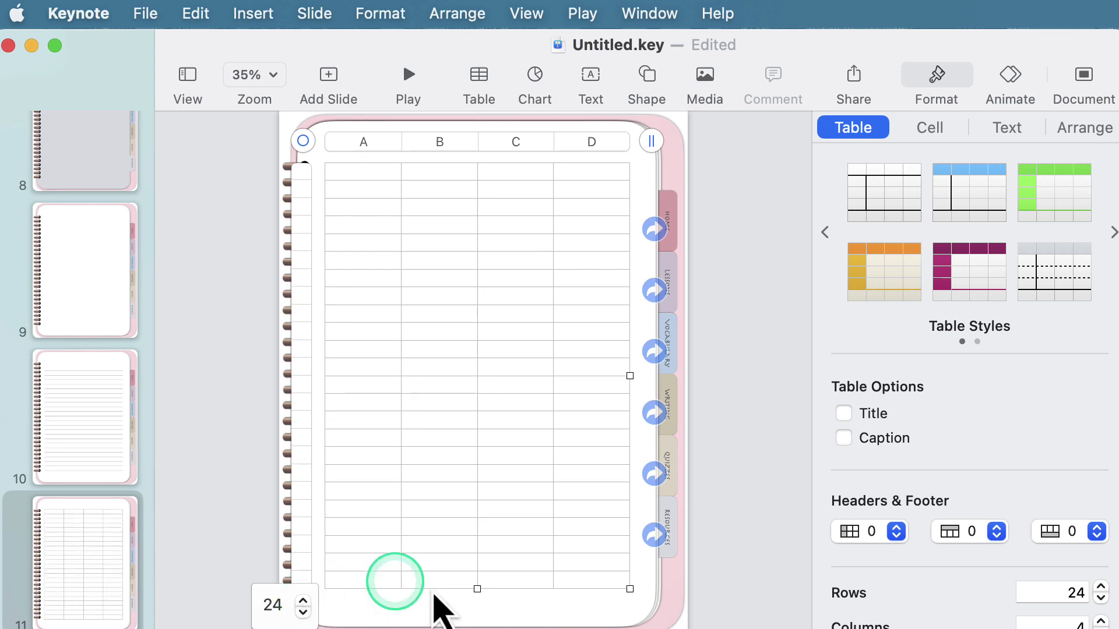
left_click(651, 141)
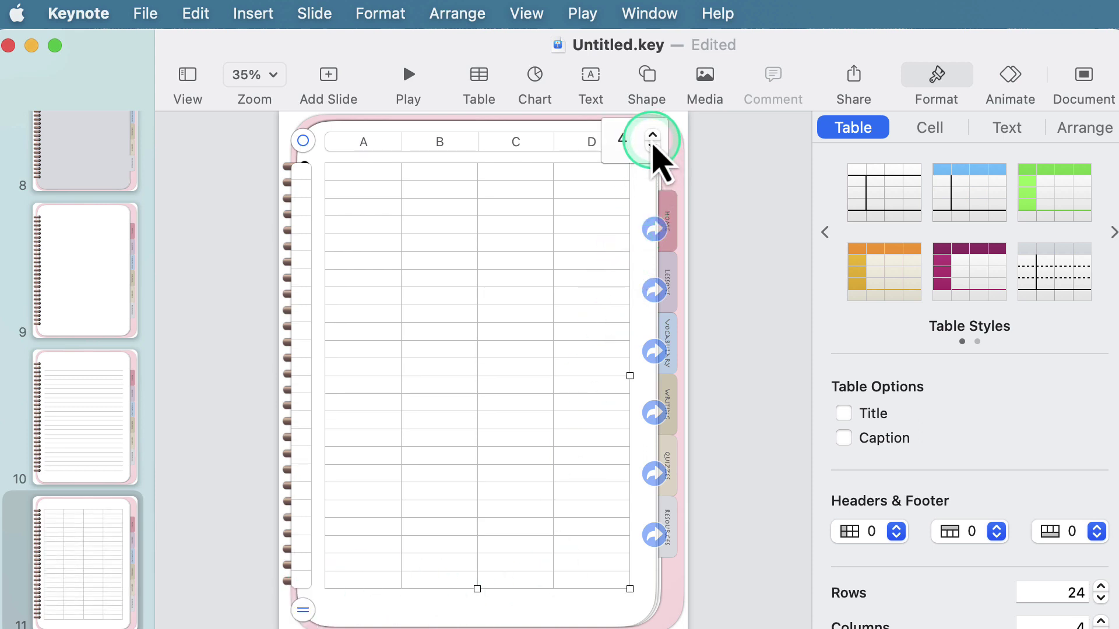
left_click_drag(652, 140, 653, 137)
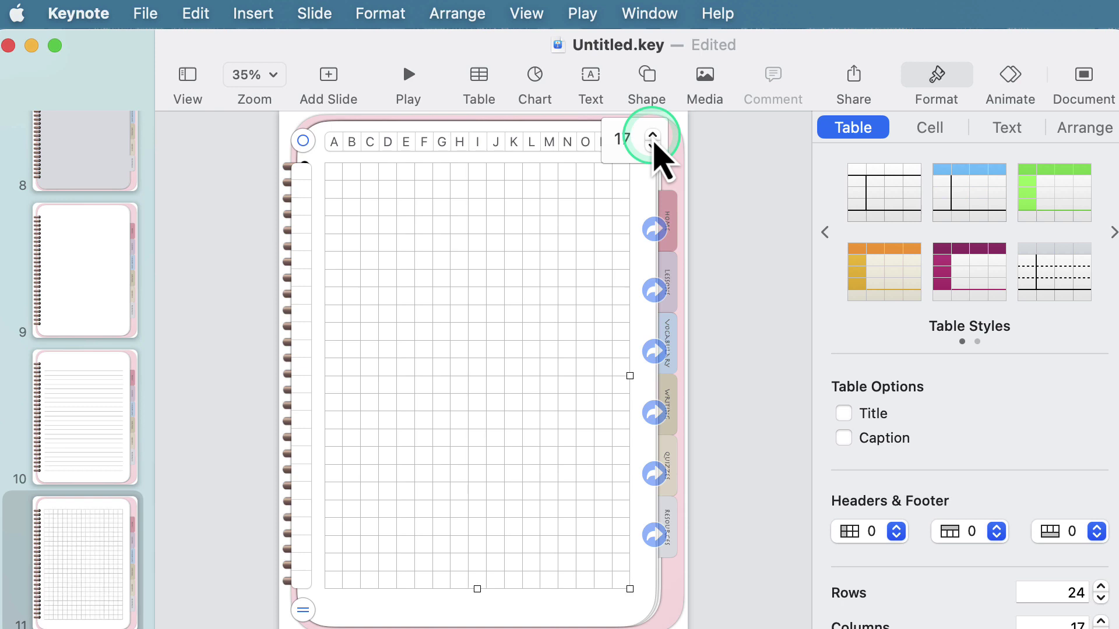
left_click(757, 288)
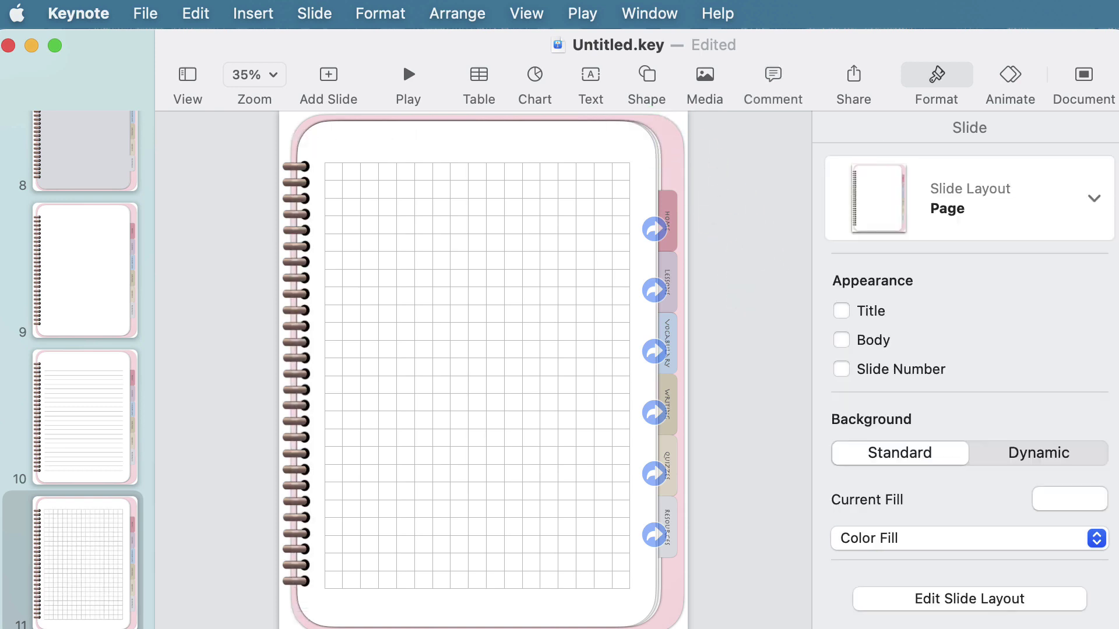
key("super+alt+2")
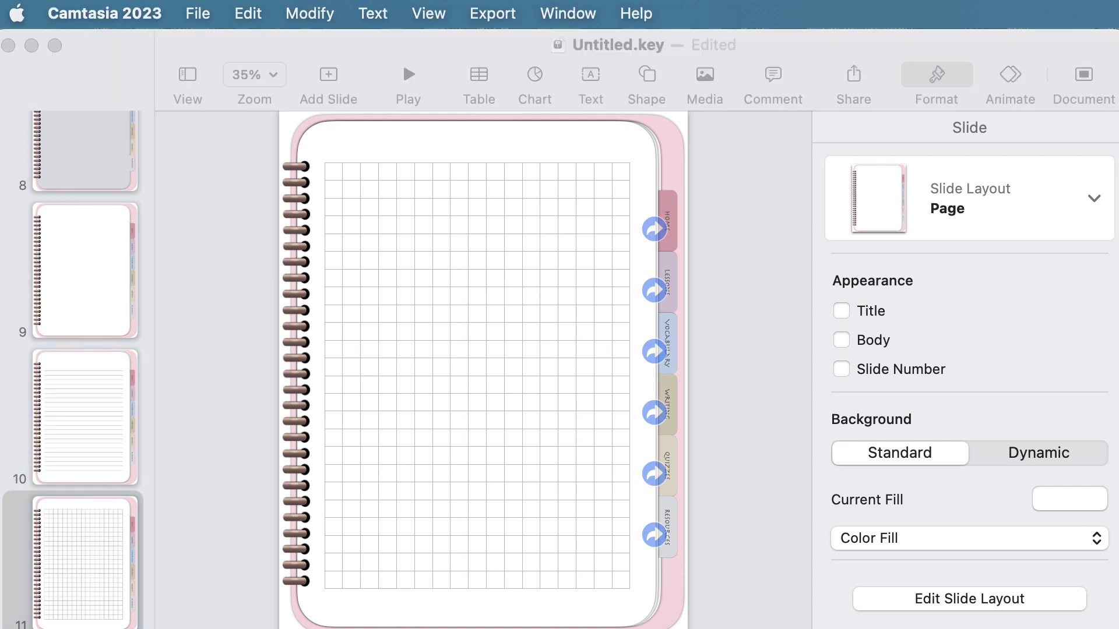
Copy the lined page from slide 10 to the end of the deck as slide 12
left_click(106, 430)
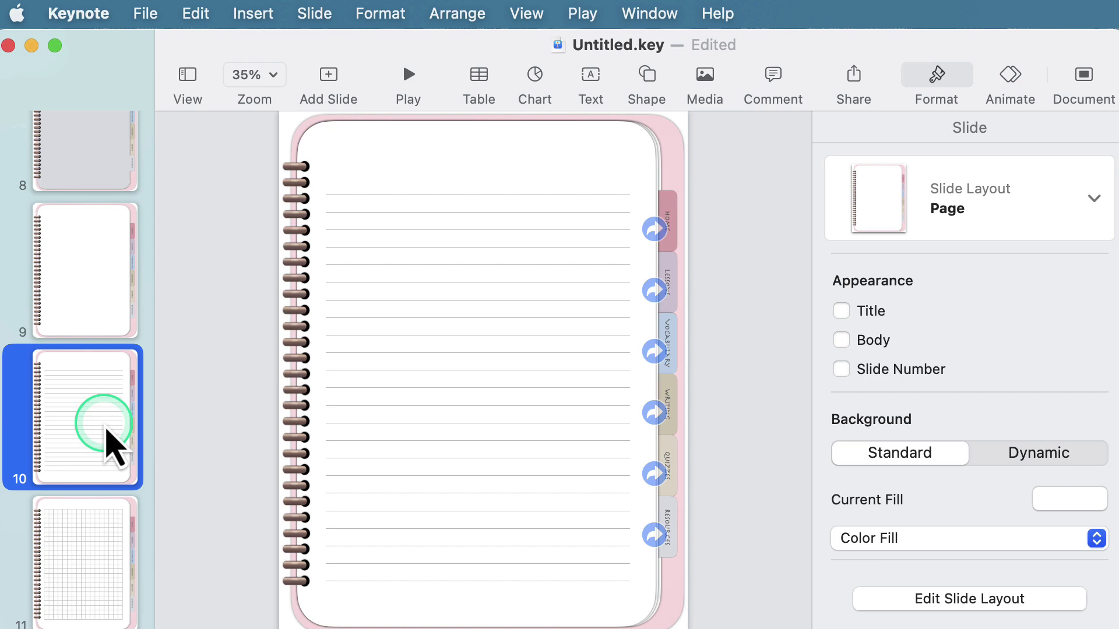
left_click(97, 543)
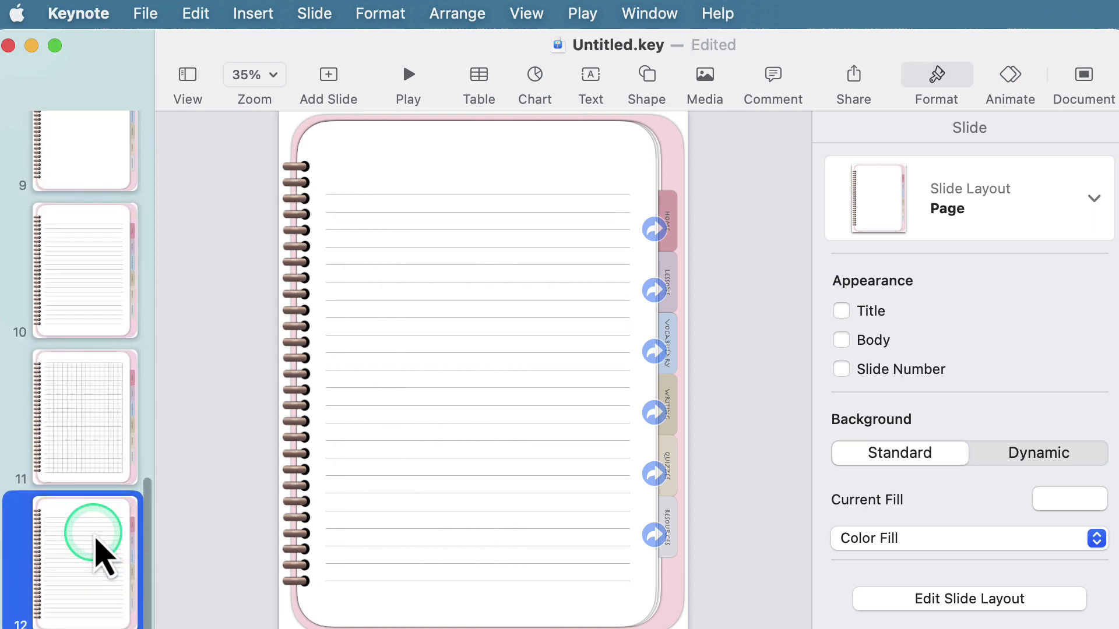
Shrink the lined table on slide 12 to less than half its height and reduce its rows to leave ten ruled lines
left_click(453, 434)
double_click(510, 331)
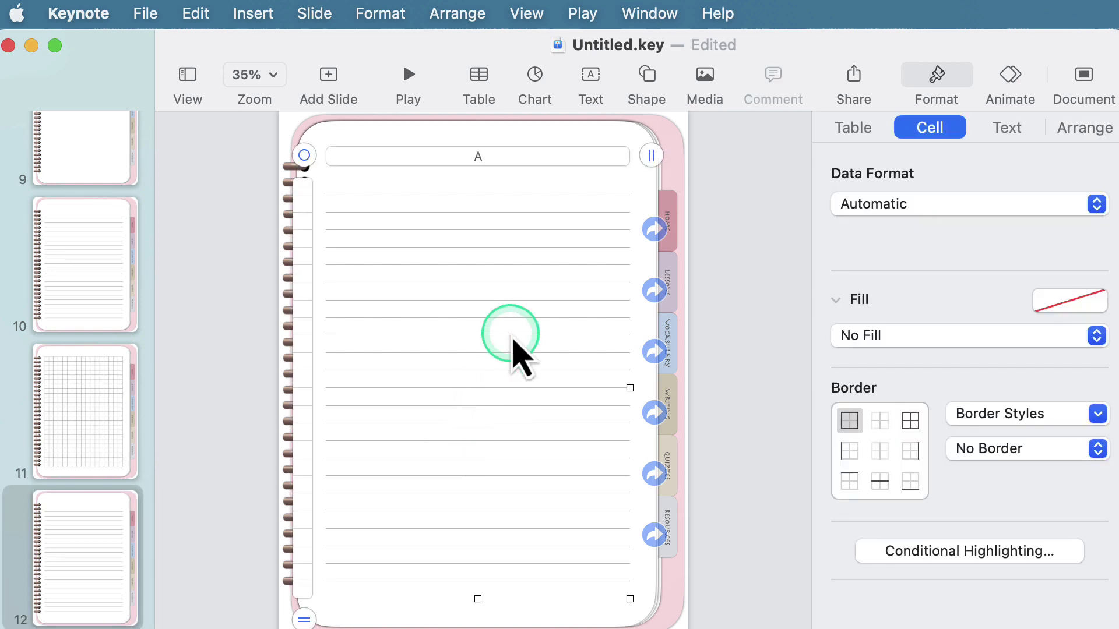
left_click(487, 156)
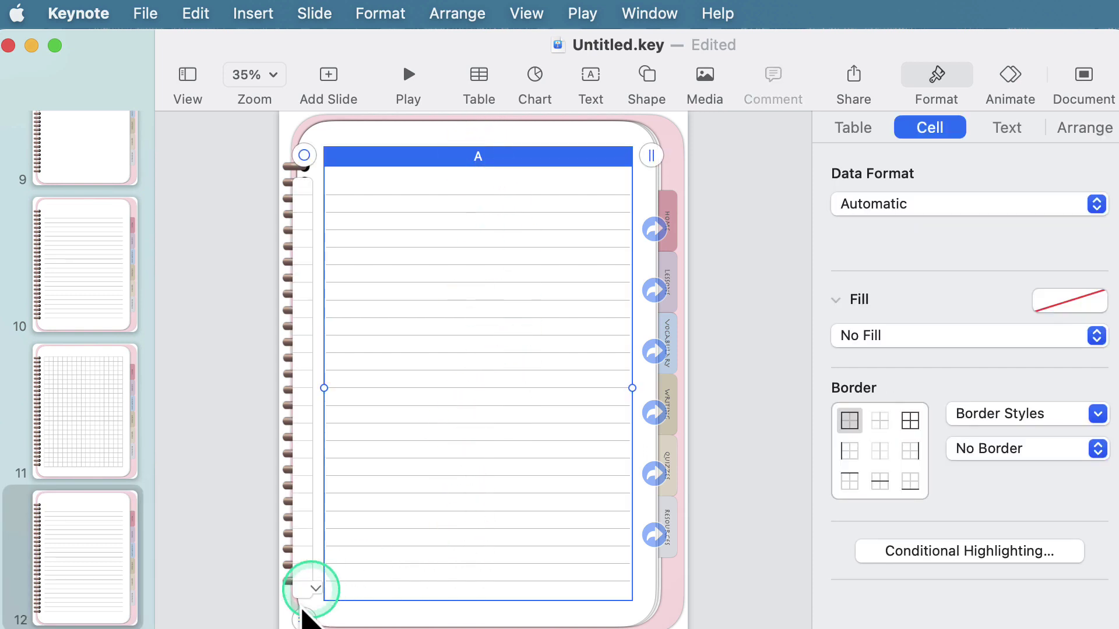
left_click(297, 182)
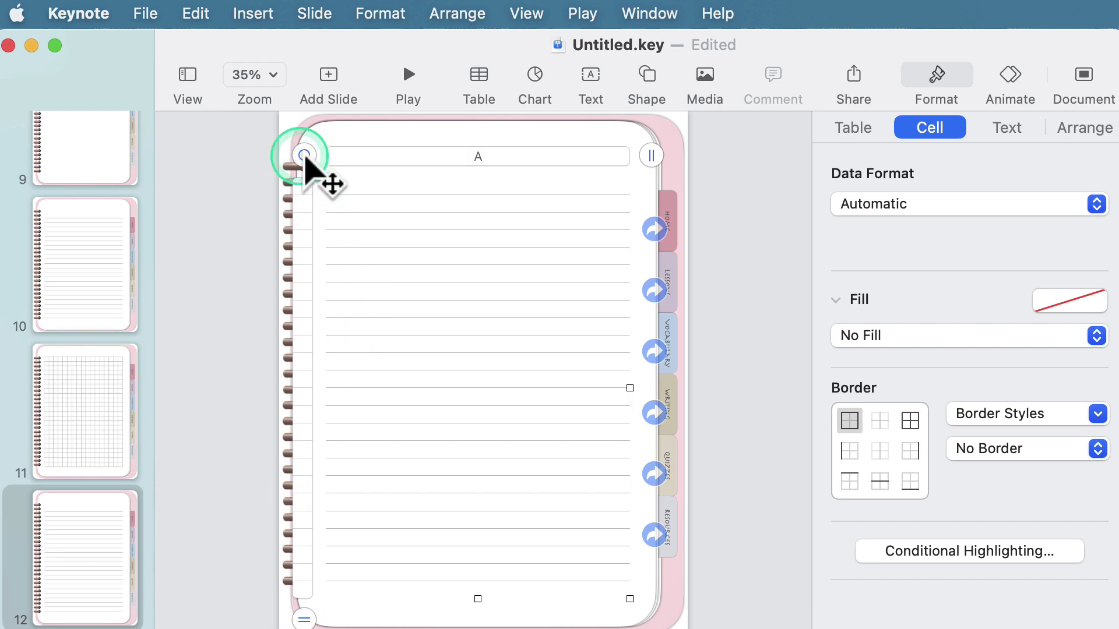
left_click_drag(476, 598, 476, 363)
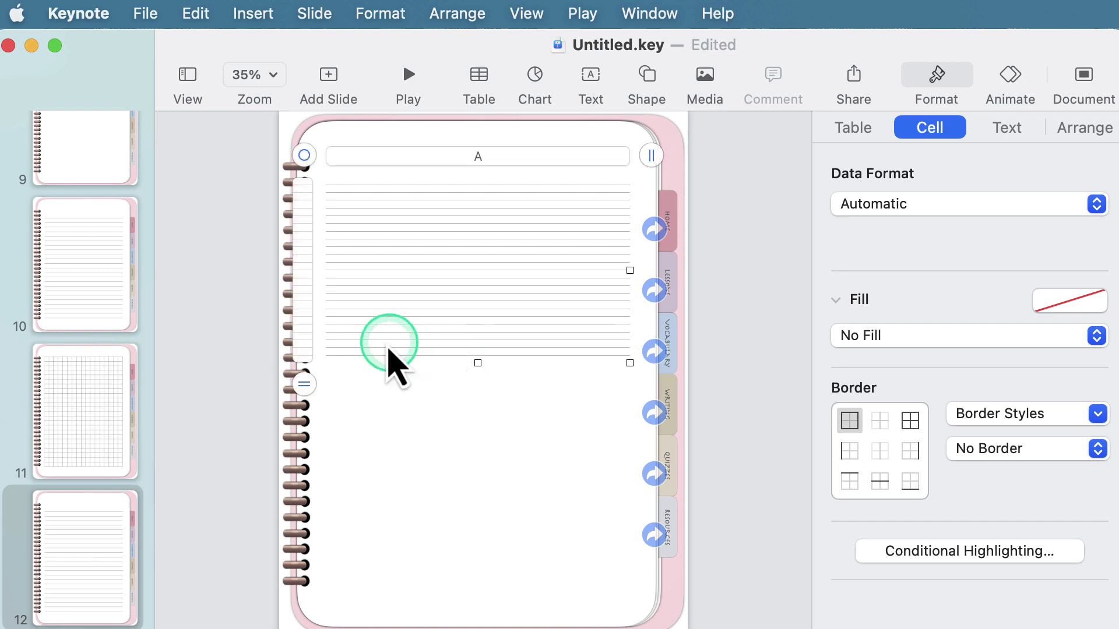
left_click(304, 385)
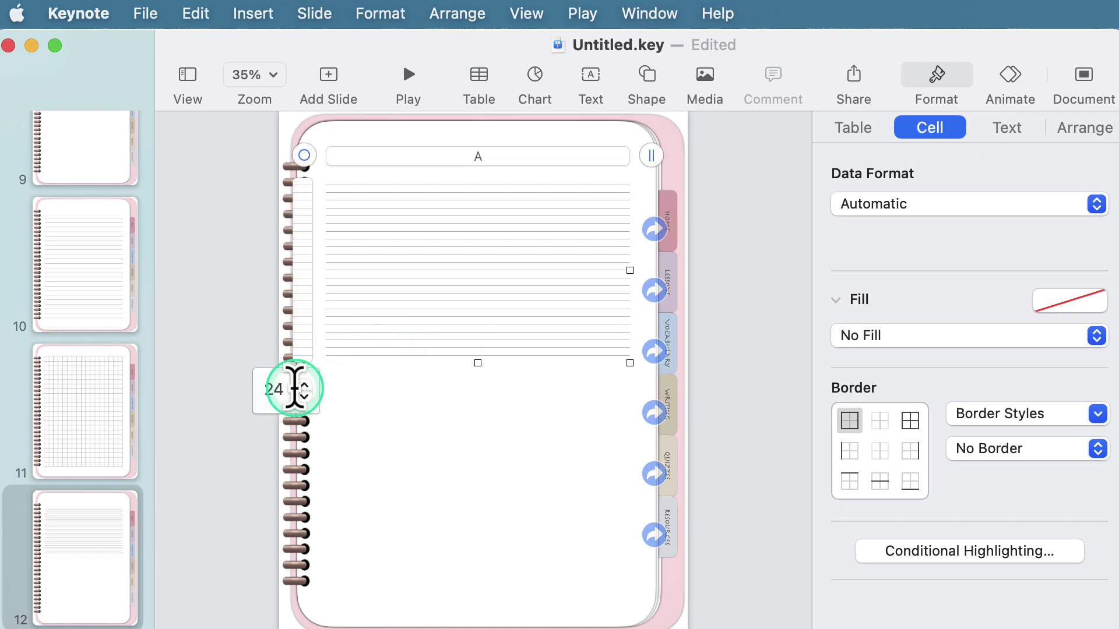
left_click_drag(304, 397, 305, 396)
Move the lined table to the lower half of slide 12 and increase its height for slightly wider line spacing
left_click_drag(453, 297, 459, 500)
left_click(763, 384)
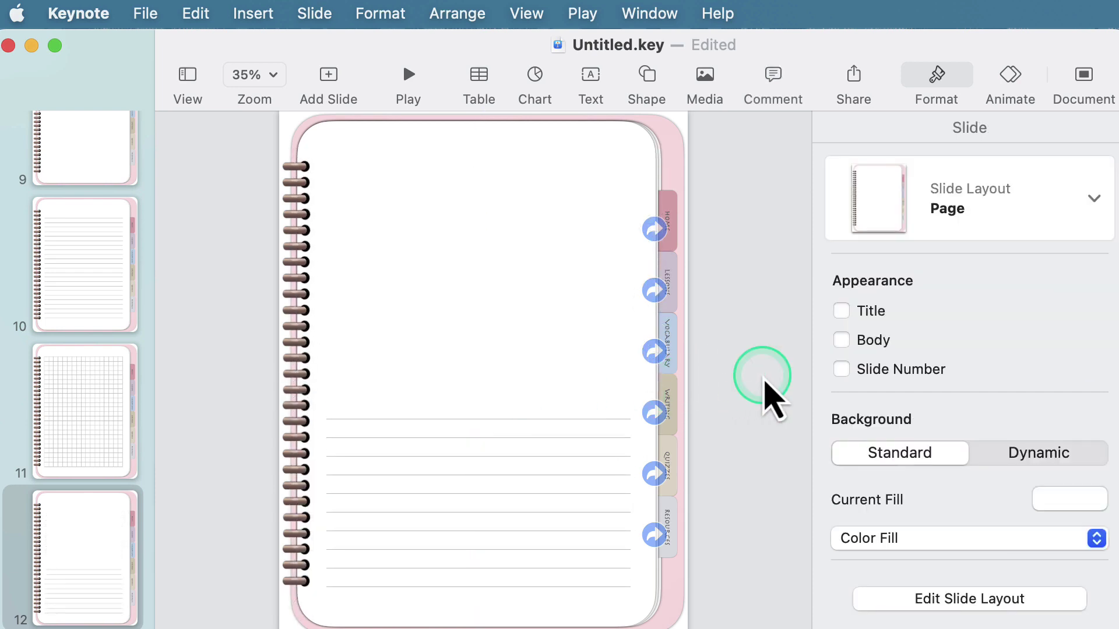
left_click(460, 469)
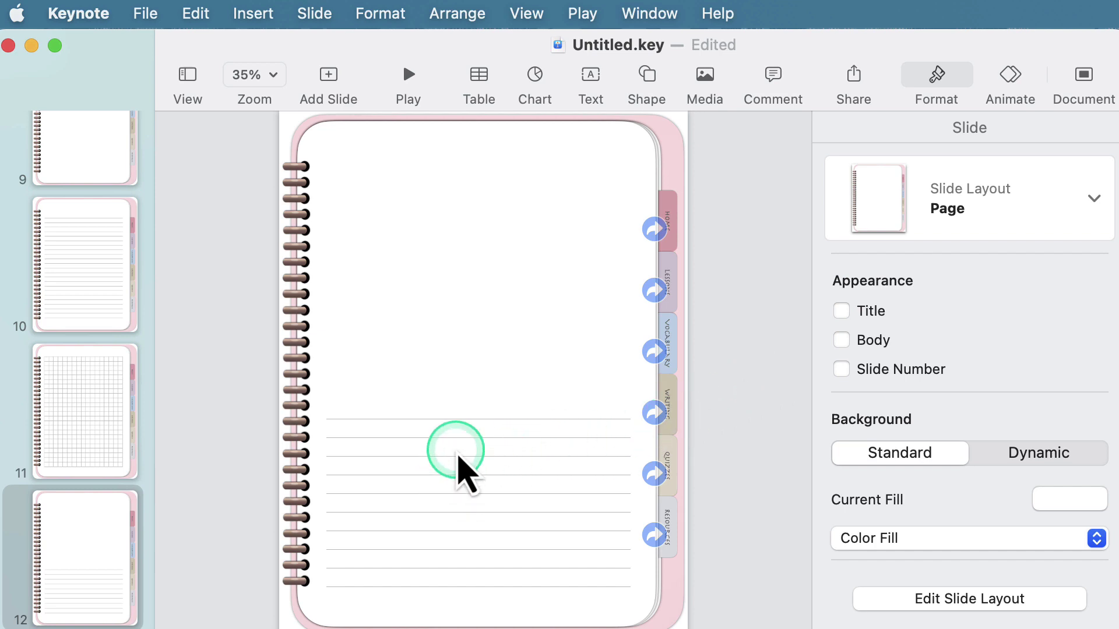
left_click_drag(458, 456, 458, 431)
left_click(479, 560)
mouse_move(477, 560)
left_mouse_down()
mouse_move(477, 589)
mouse_move(473, 579)
left_mouse_up()
left_click(743, 446)
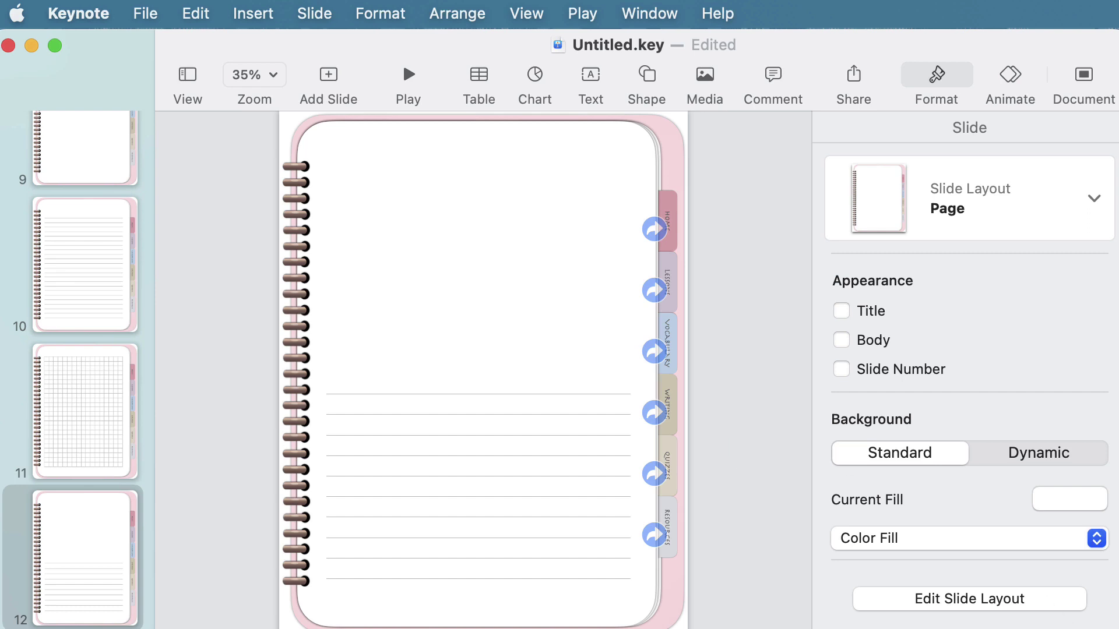
key("alt+super+2")
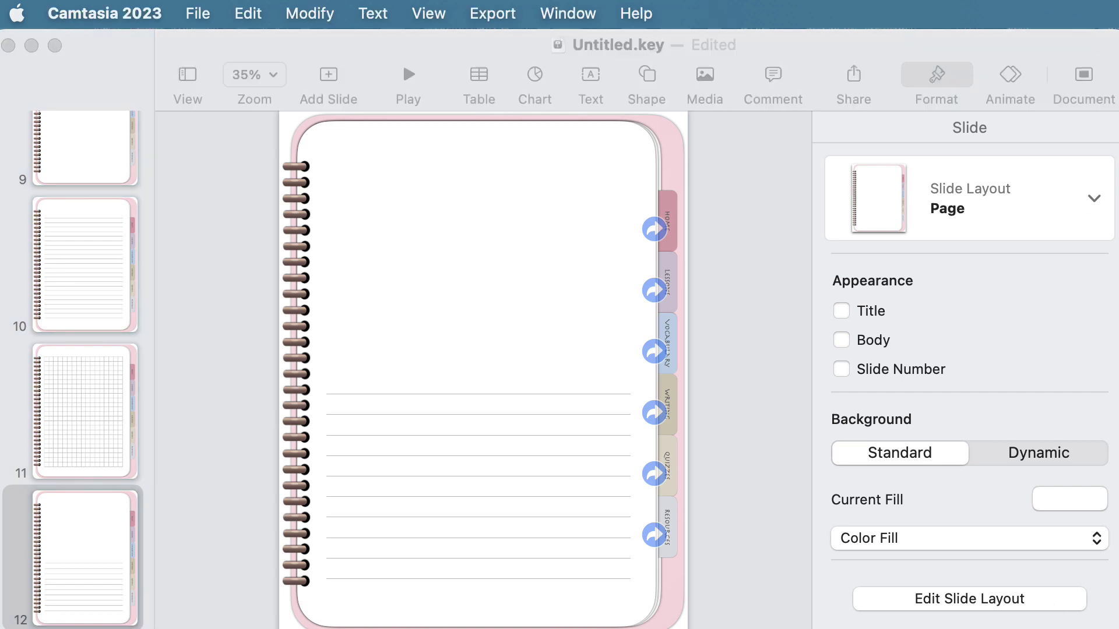
Copy the lined page on slide 10 and paste it directly after the Lessons divider slide
left_click(70, 230)
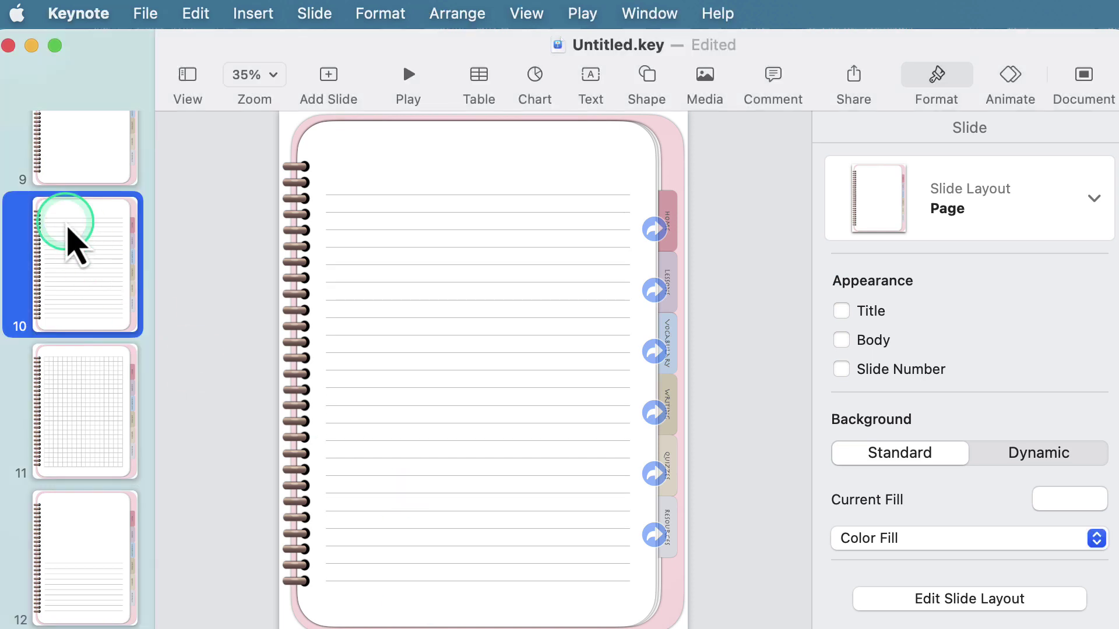
scroll(82, 241, "up", 15)
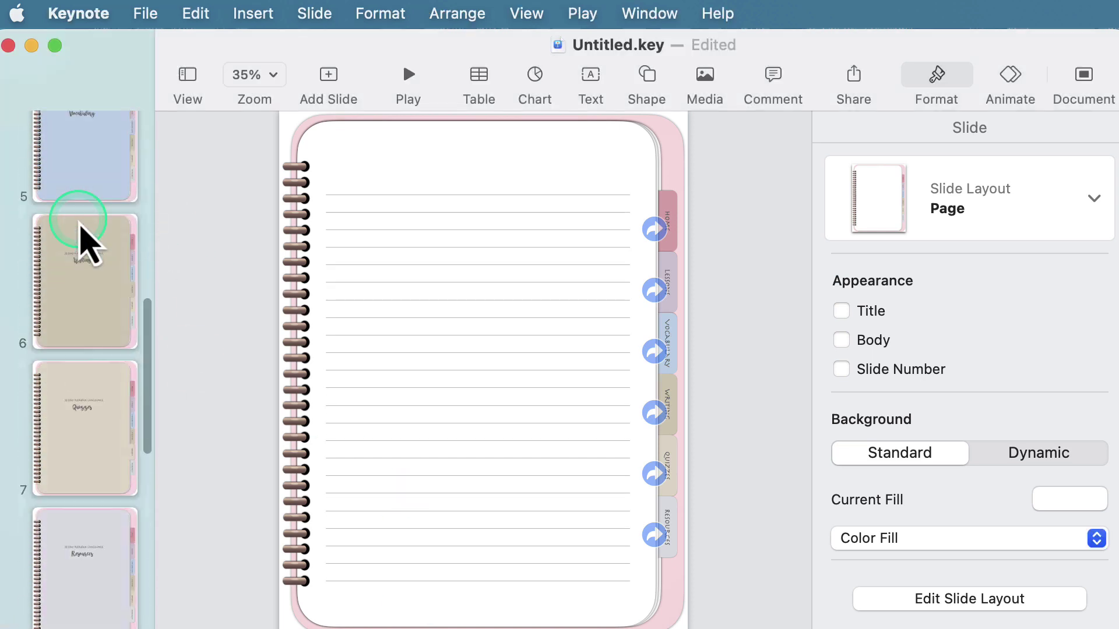
scroll(58, 225, "up", 5)
scroll(76, 222, "down", 6)
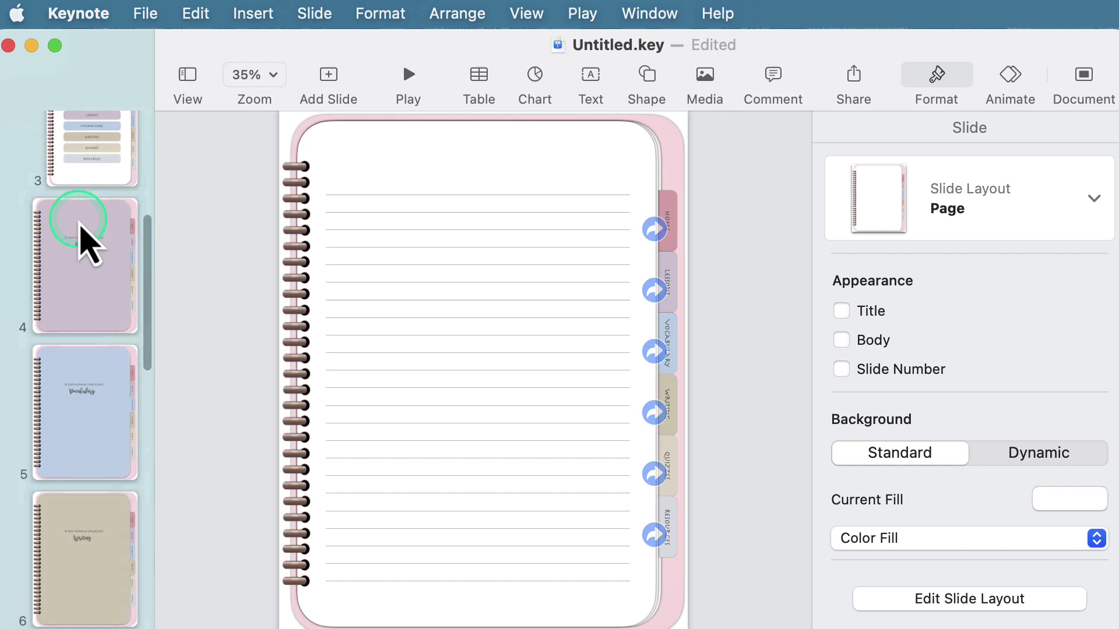
left_click(83, 278)
key("super+v")
scroll(81, 275, "down", 5)
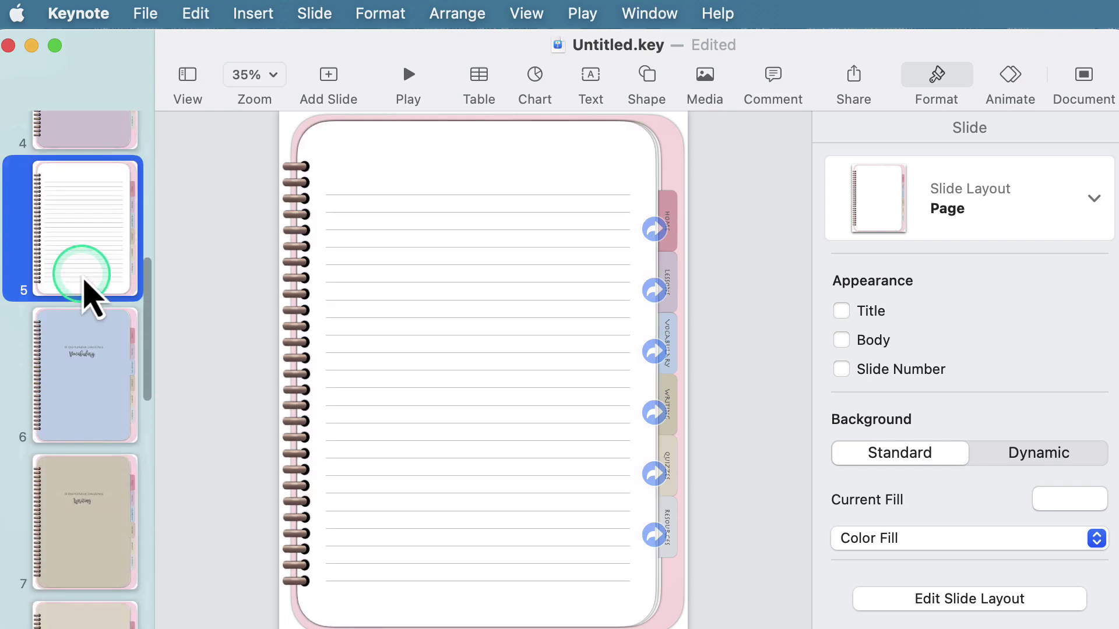
Paste a copy of the lined page directly after both the Vocabulary and the Writing divider slides
left_click(82, 361)
key("super+v")
scroll(82, 374, "down", 5)
left_click(81, 405)
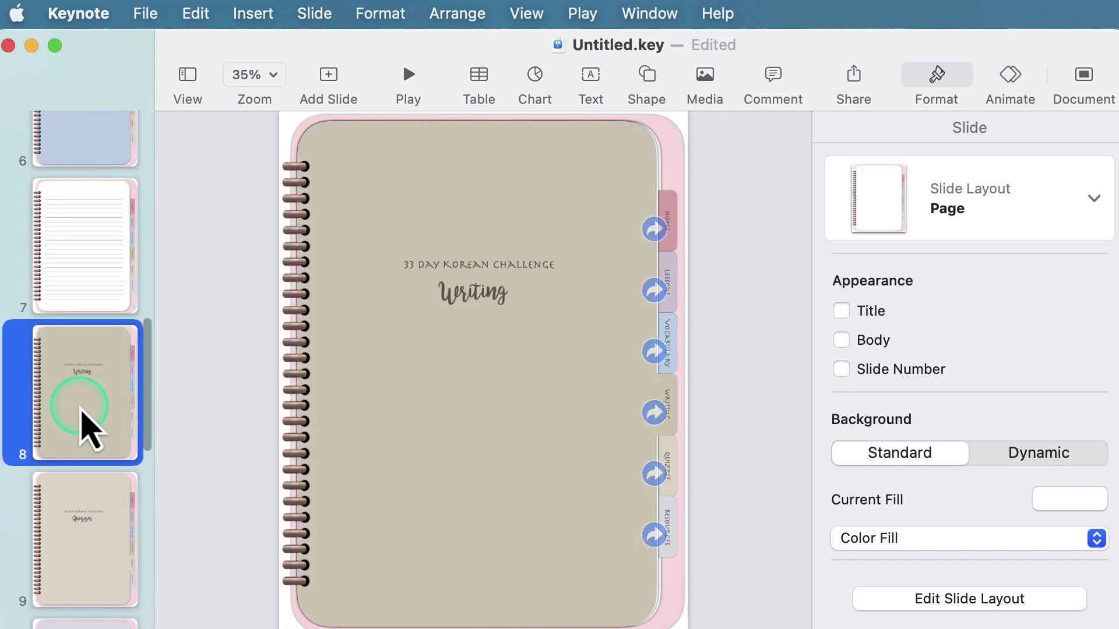
key("super+v")
scroll(82, 420, "down", 5)
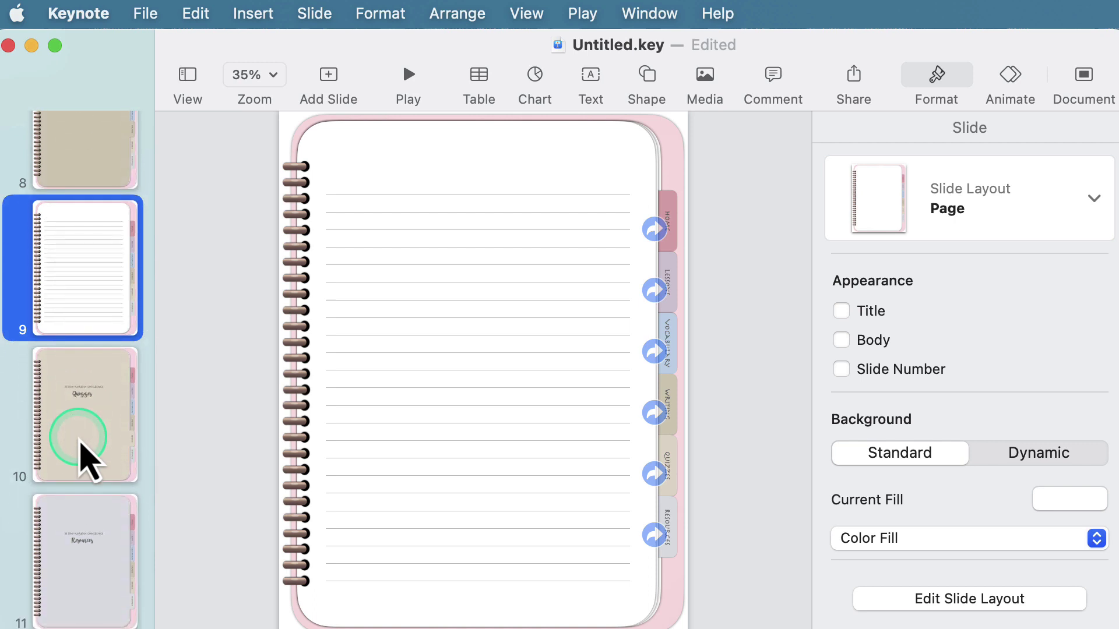
Paste a copy of the lined page directly after the Quizzes divider slide and select the Resources divider slide
left_click(82, 458)
key("super+v")
scroll(80, 443, "down", 5)
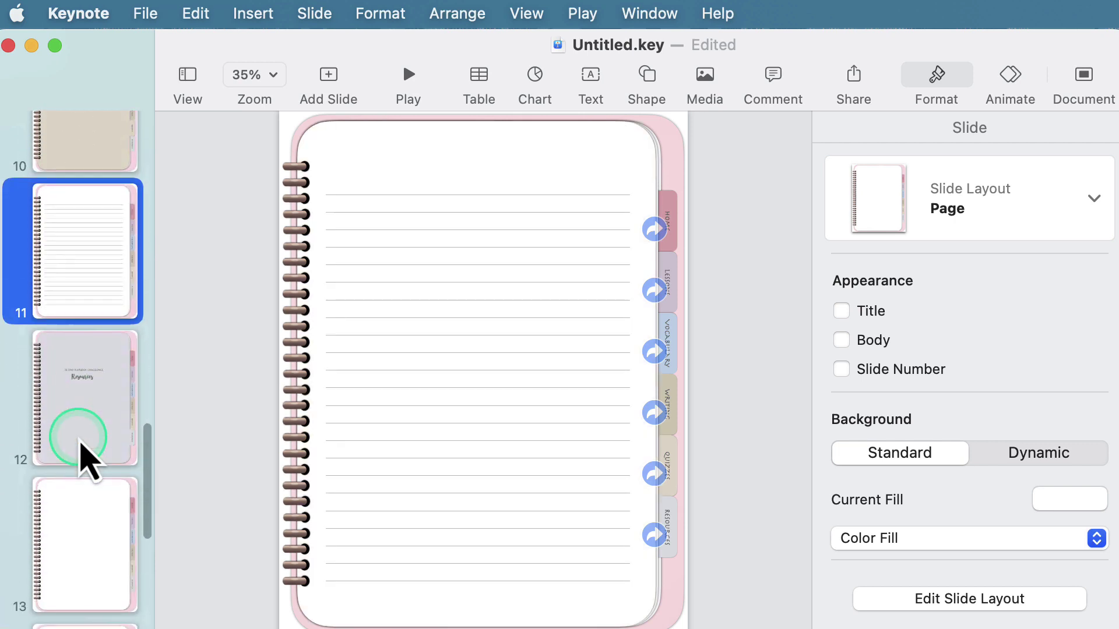
left_click(88, 393)
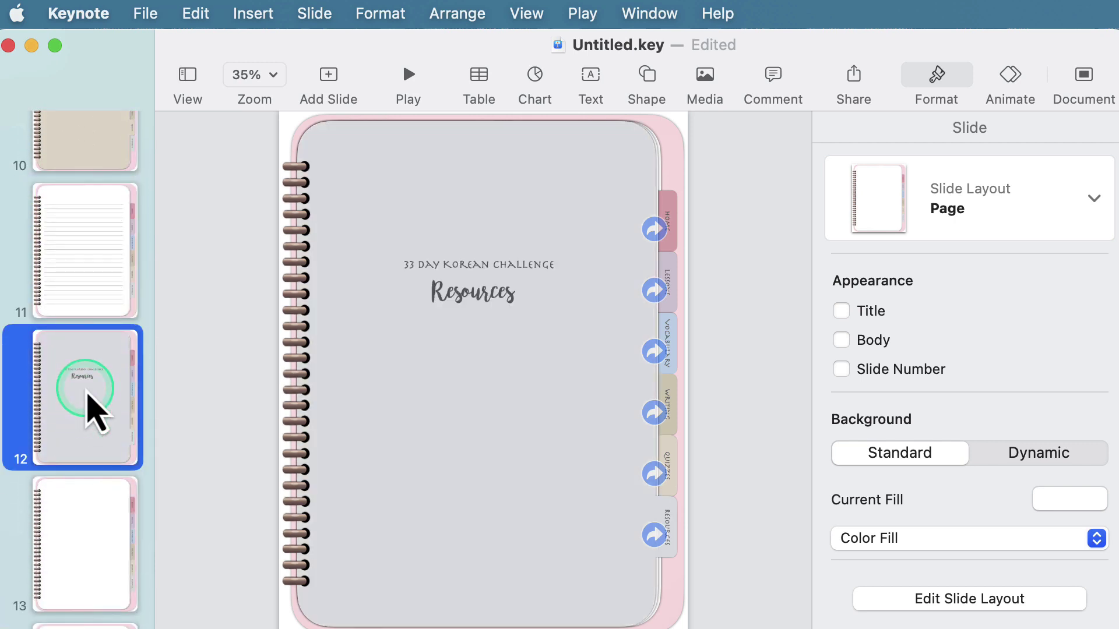
left_click(215, 436)
scroll(118, 335, "up", 10)
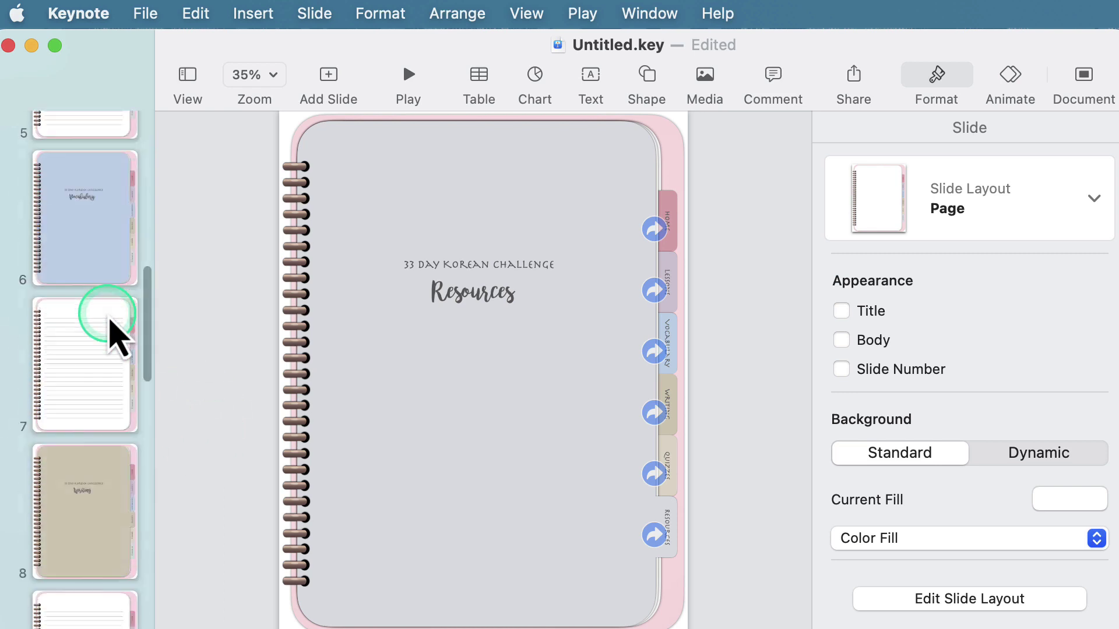
scroll(108, 320, "up", 10)
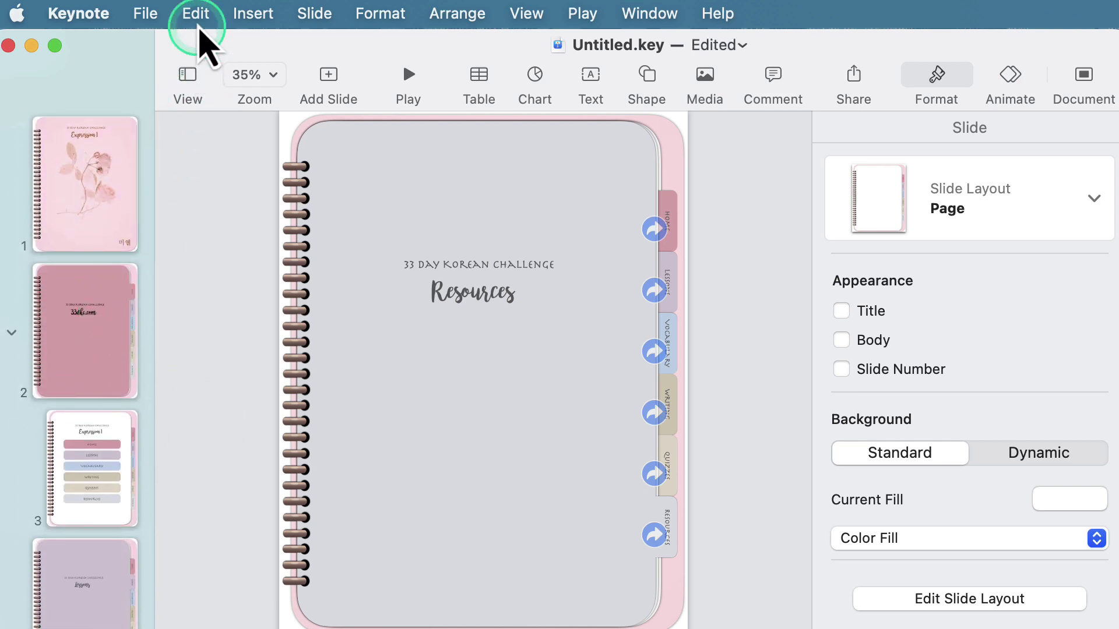
Export the presentation as a PDF named Tutorial to the Desktop and select the cover slide
left_click(149, 16)
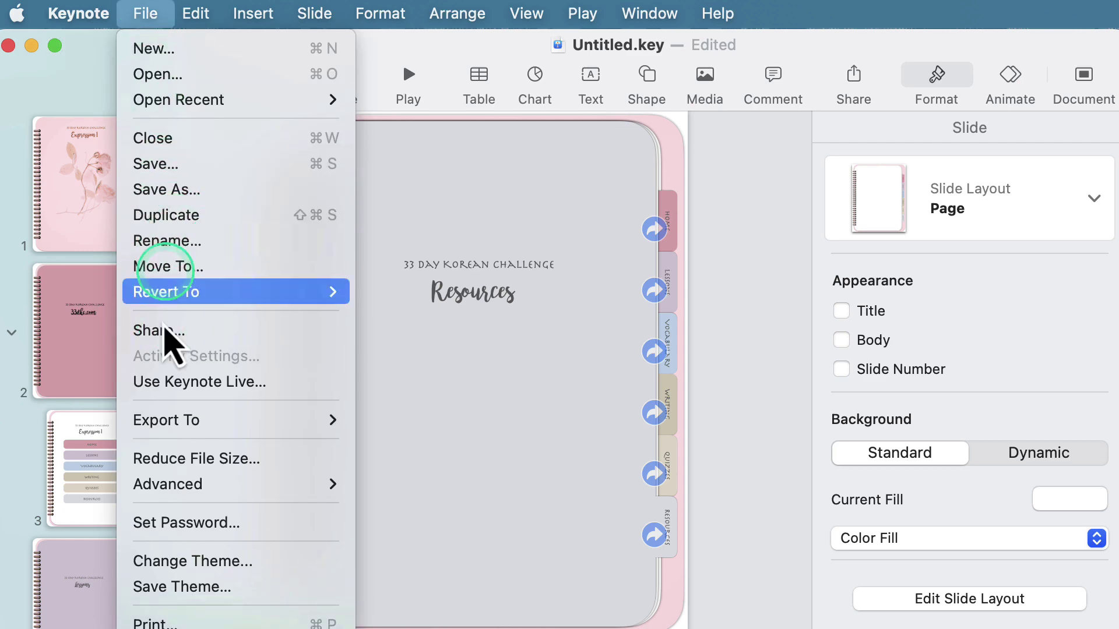
mouse_move(187, 422)
left_click(380, 428)
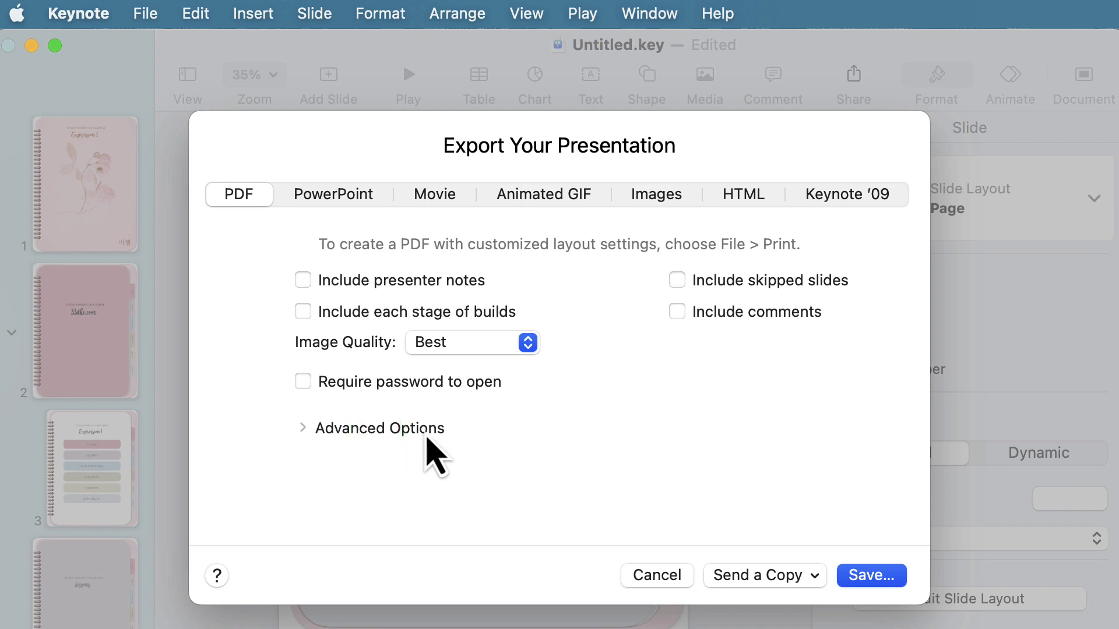
left_click(870, 575)
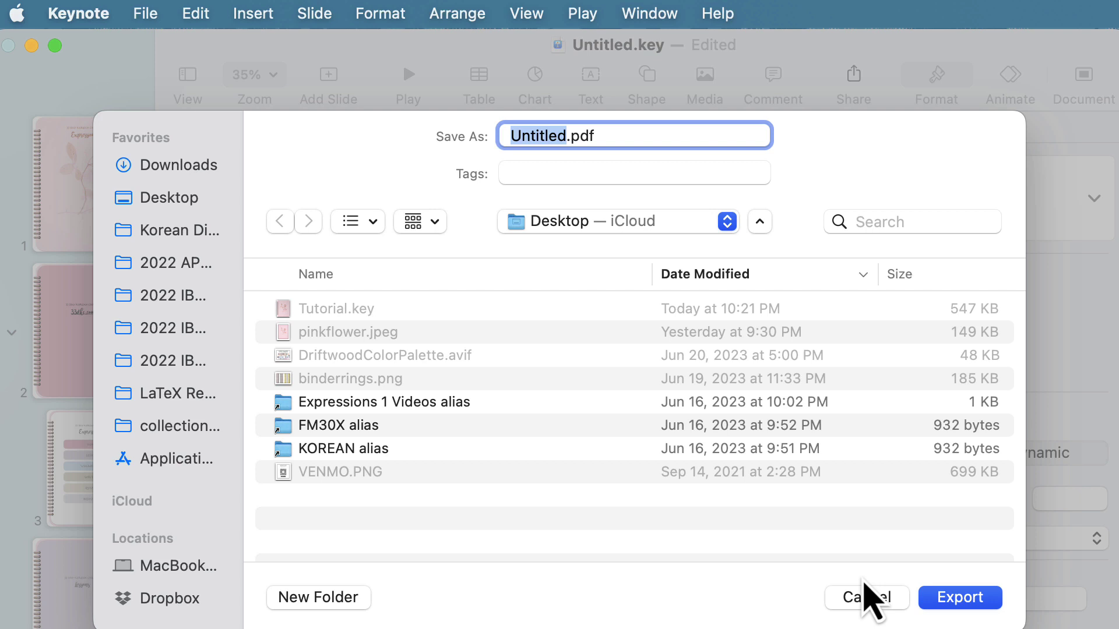
type("Tutorial")
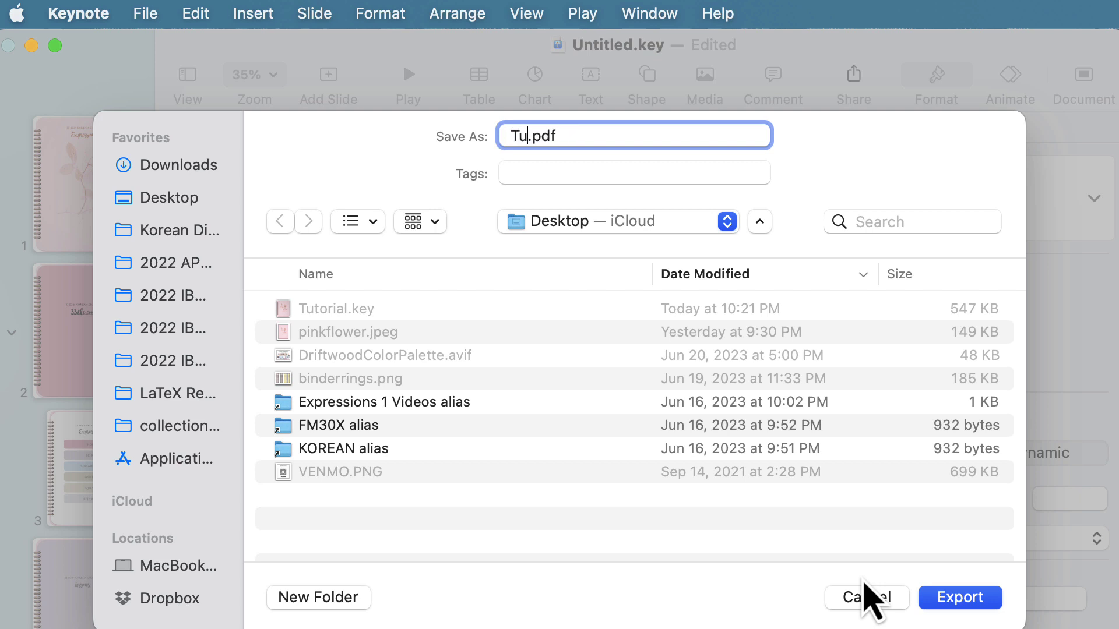
key("Return")
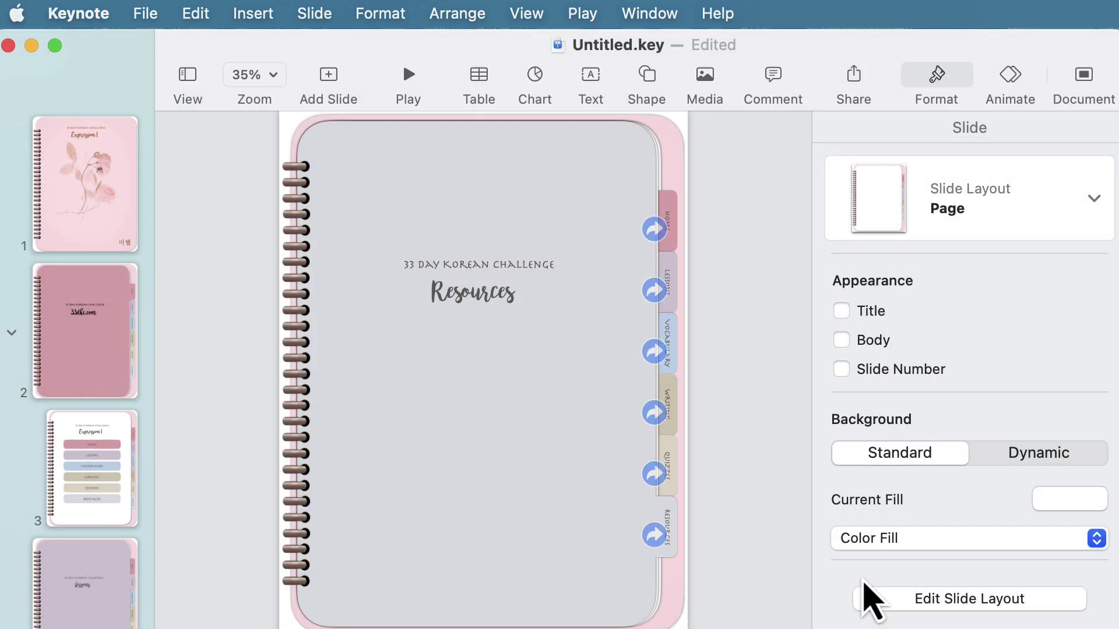
left_click(138, 205)
left_click(237, 298)
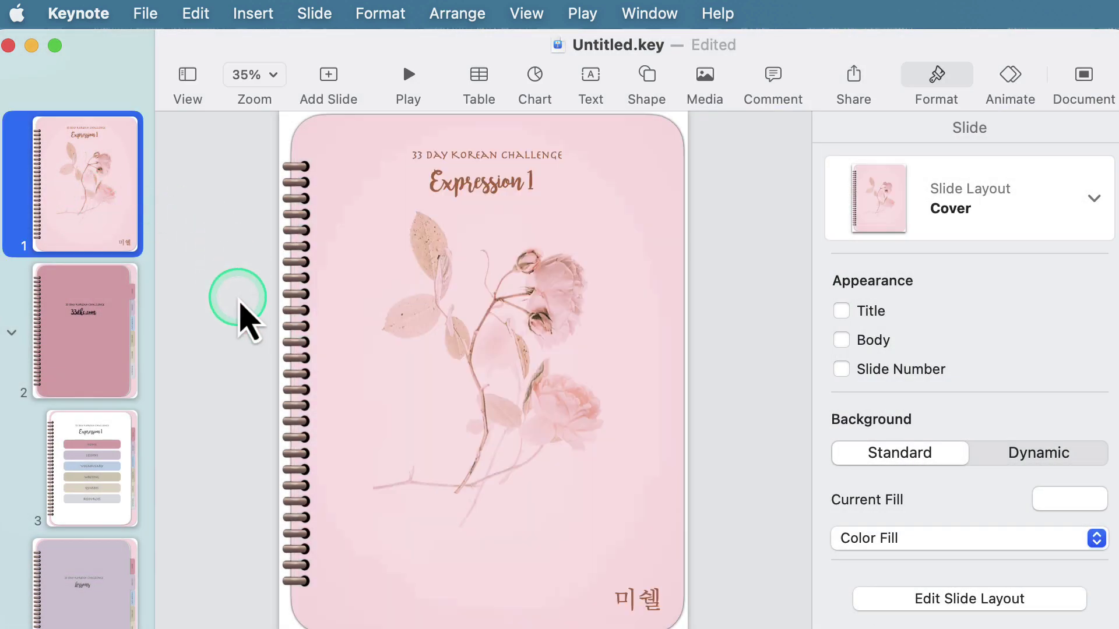